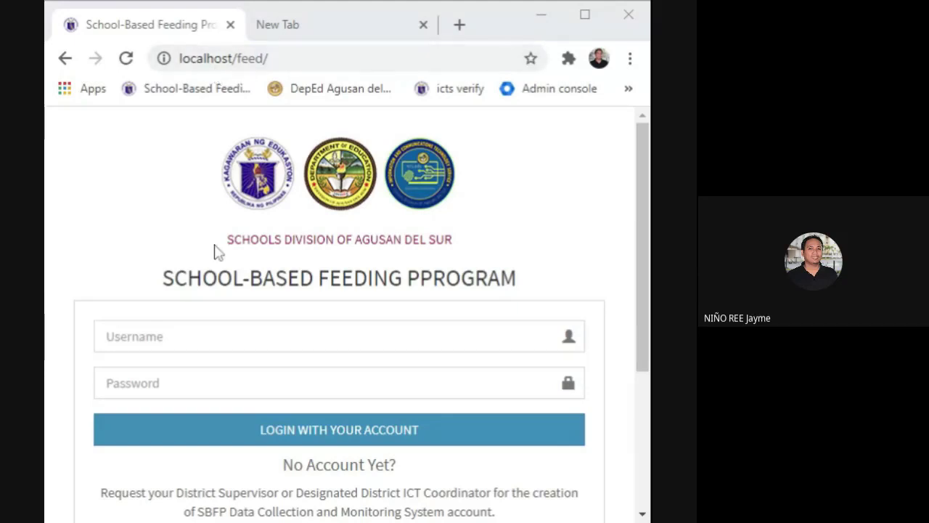
Sign in to the Feeding Program web app with the admin username and password.
{"action": "left_click", "coordinate": [218, 336]}
{"action": "type", "text": "1"}
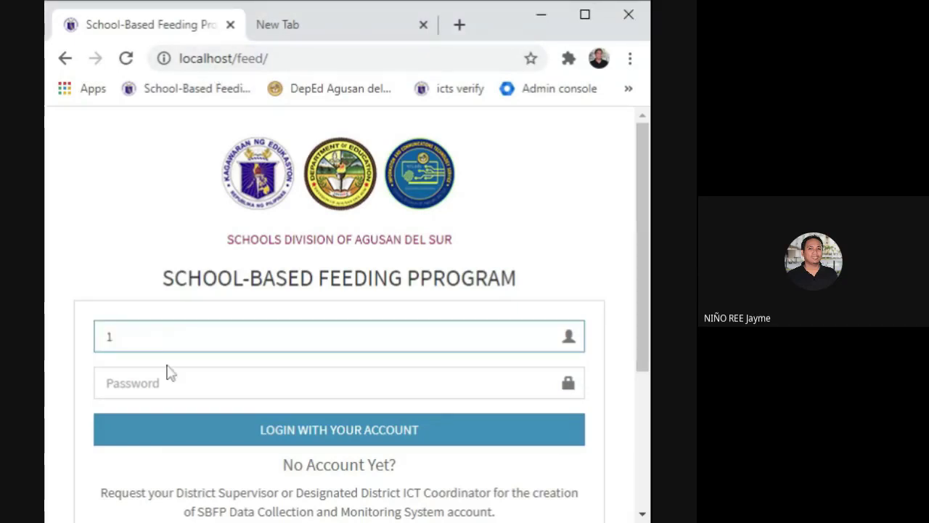
{"action": "left_click", "coordinate": [169, 371]}
{"action": "type", "text": "••"}
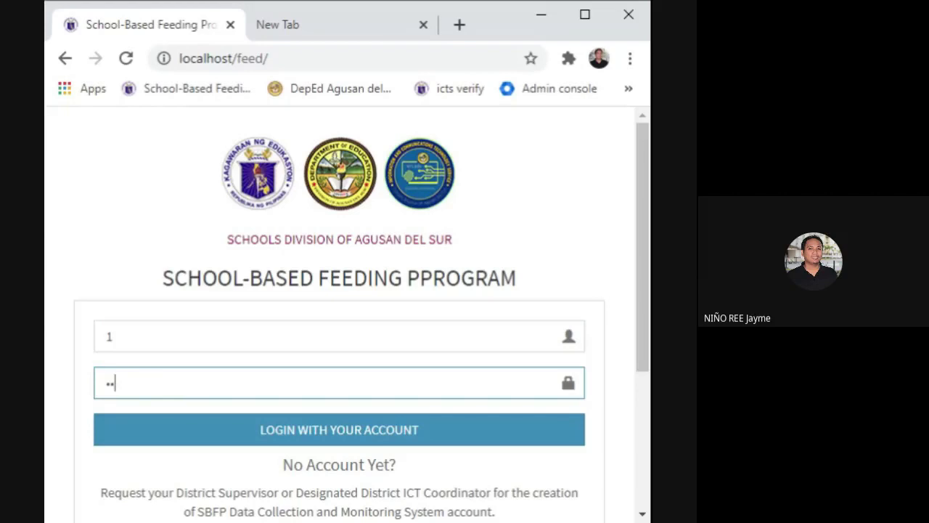
{"action": "type", "text": "••••••"}
{"action": "left_click", "coordinate": [235, 429]}
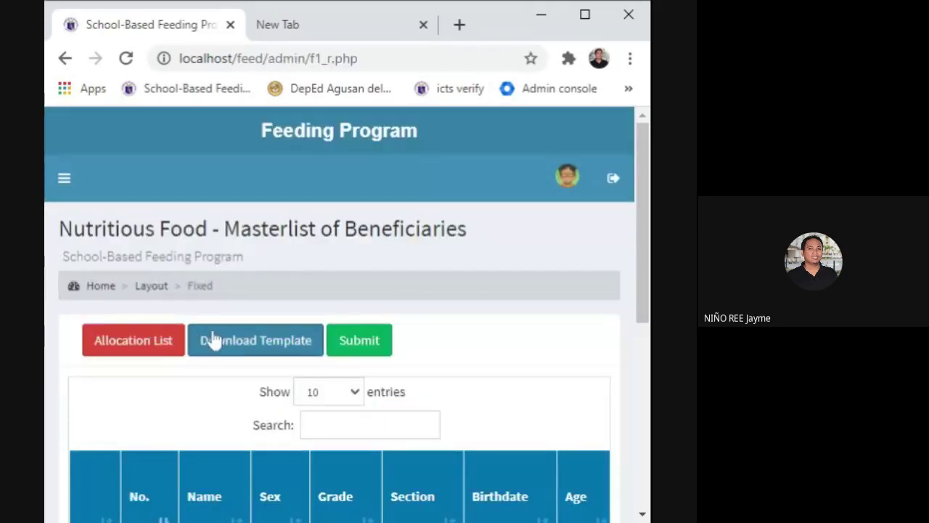
{"action": "scroll", "coordinate": [222, 353], "scroll_direction": "down", "scroll_amount": 10}
{"action": "scroll", "coordinate": [222, 353], "scroll_direction": "up", "scroll_amount": 10}
Open Users from the sidebar and select the School ID in the Alegria ES row.
{"action": "left_click", "coordinate": [67, 181]}
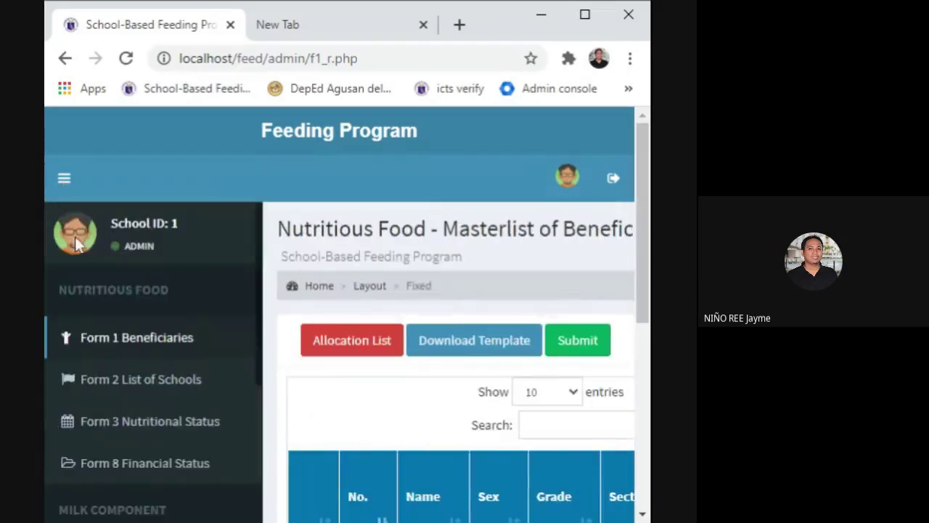
{"action": "scroll", "coordinate": [166, 474], "scroll_direction": "down", "scroll_amount": 3}
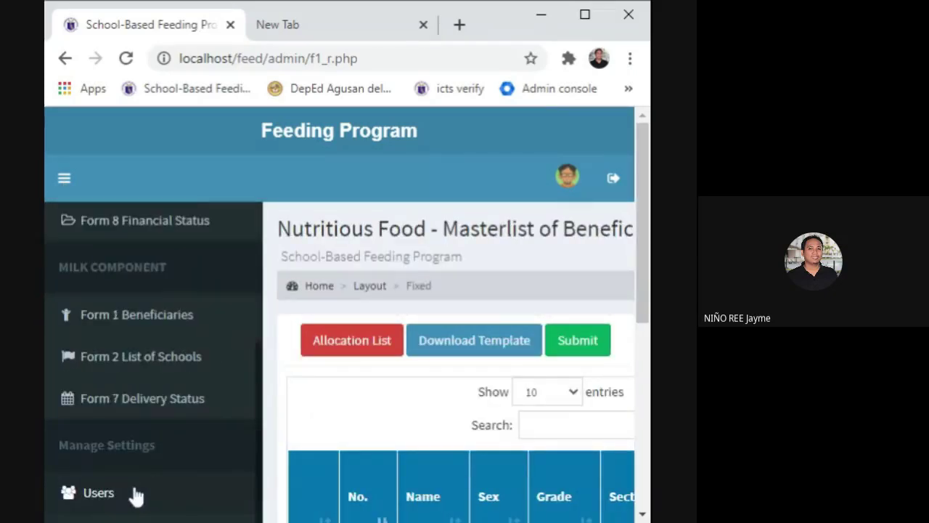
{"action": "left_click", "coordinate": [135, 496]}
{"action": "scroll", "coordinate": [222, 370], "scroll_direction": "down", "scroll_amount": 5}
{"action": "scroll", "coordinate": [228, 387], "scroll_direction": "down", "scroll_amount": 3}
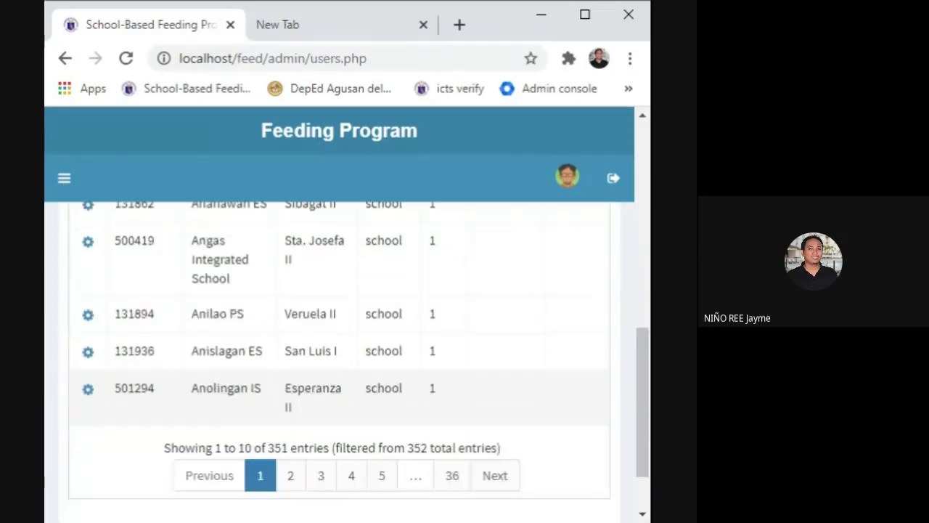
{"action": "scroll", "coordinate": [231, 394], "scroll_direction": "up", "scroll_amount": 3}
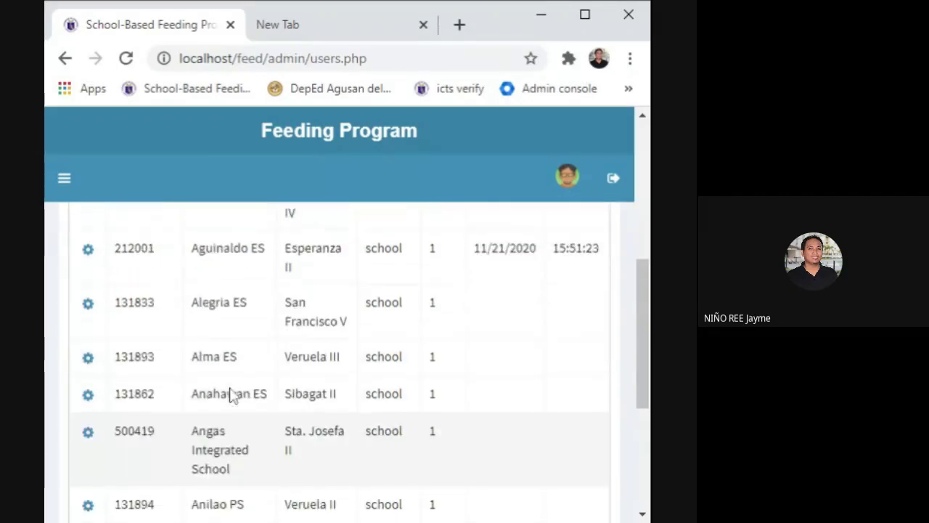
{"action": "scroll", "coordinate": [230, 394], "scroll_direction": "up", "scroll_amount": 2}
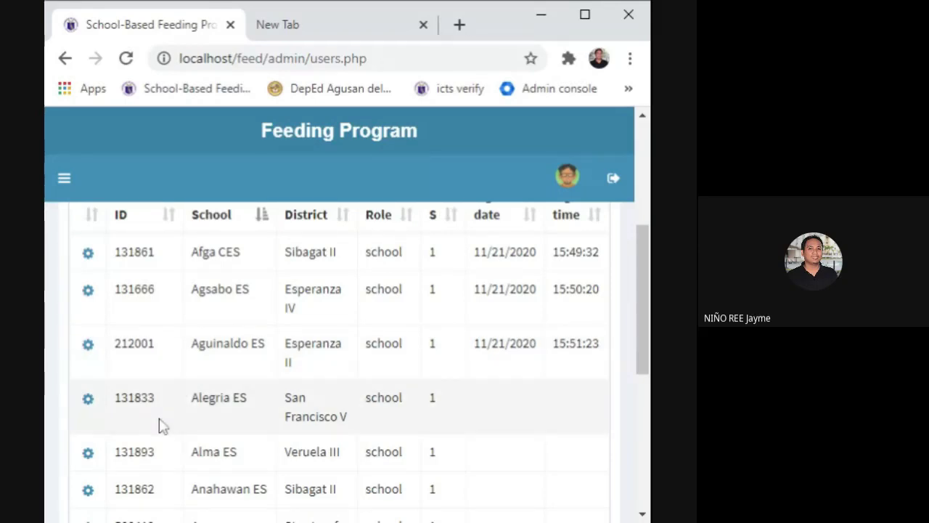
{"action": "left_click_drag", "start_coordinate": [156, 408], "coordinate": [118, 408]}
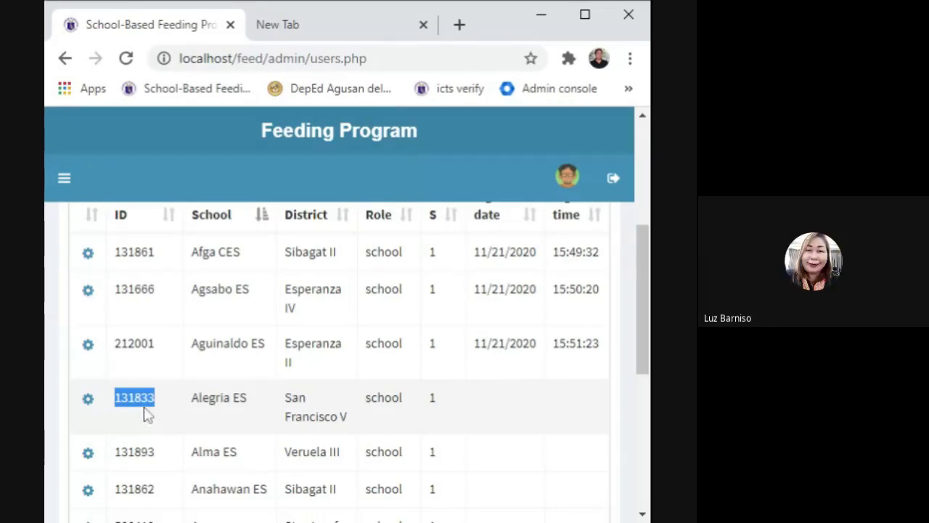
{"action": "scroll", "coordinate": [572, 181], "scroll_direction": "up", "scroll_amount": 5}
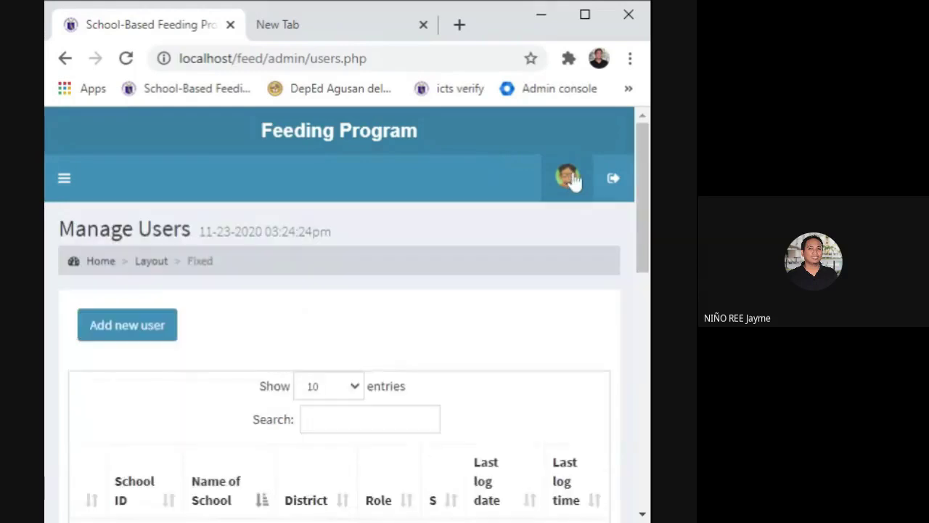
Log out of admin and sign in with Alegria ES's school ID and default password.
{"action": "left_click", "coordinate": [615, 182]}
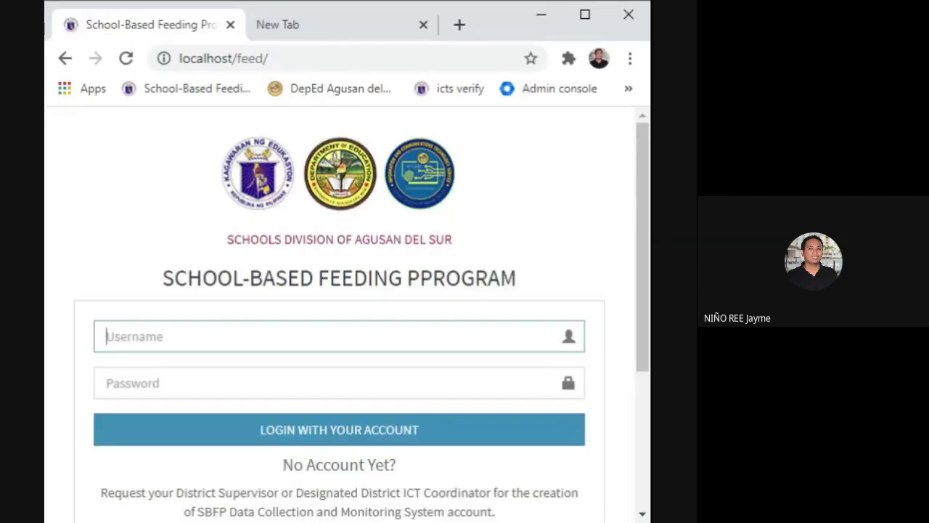
{"action": "type", "text": "131833"}
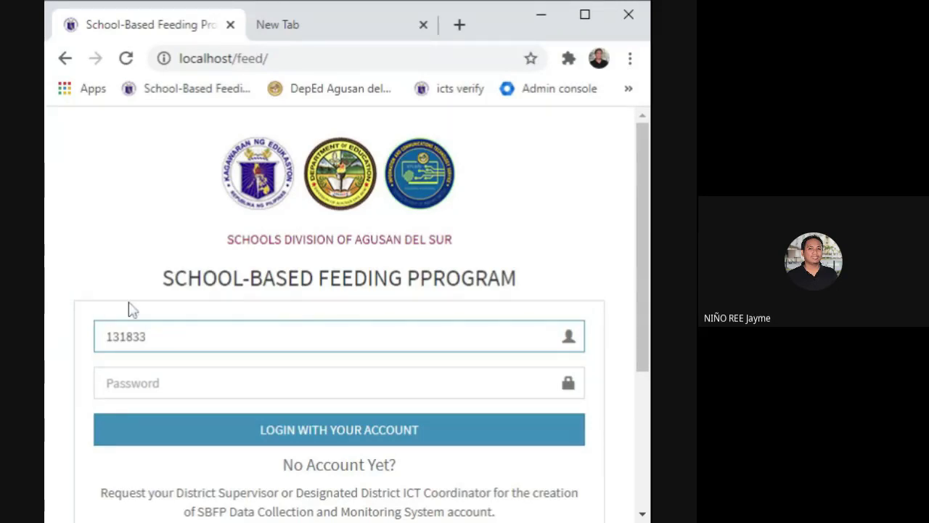
{"action": "key", "text": "Tab"}
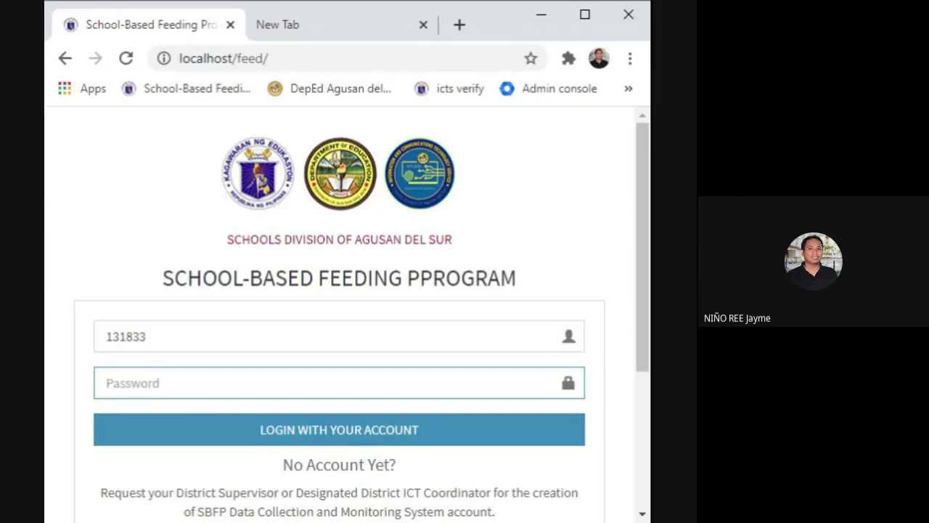
{"action": "type", "text": "••••••"}
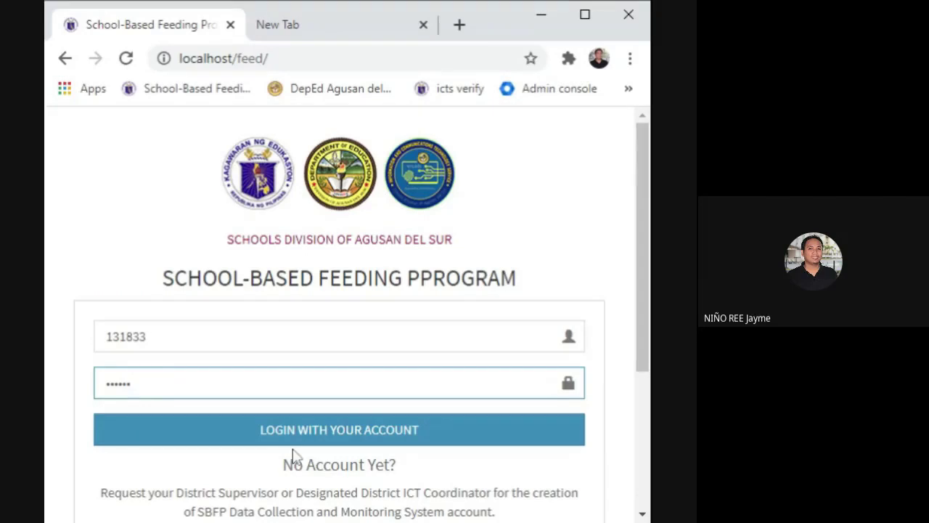
{"action": "left_click", "coordinate": [314, 434]}
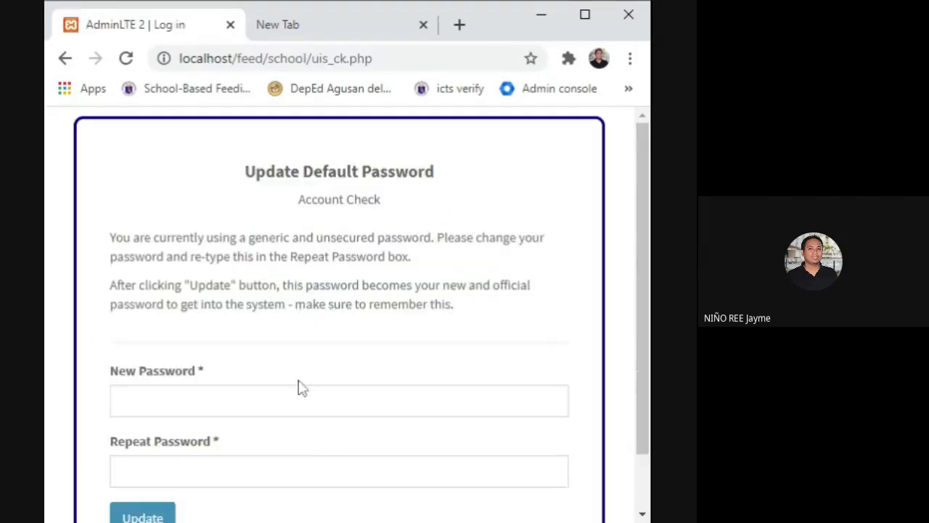
Enter the new password in New Password and Repeat Password, then maximize the browser.
{"action": "scroll", "coordinate": [300, 388], "scroll_direction": "down", "scroll_amount": 1}
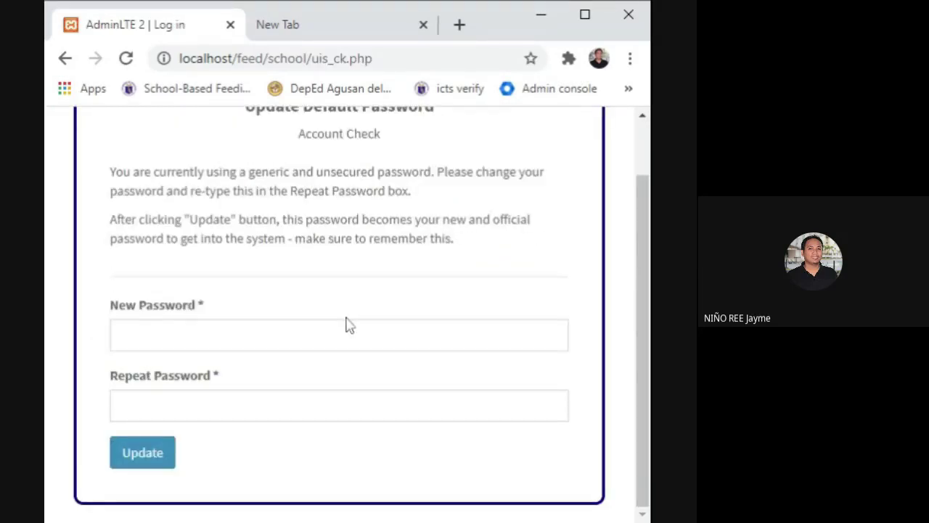
{"action": "left_click", "coordinate": [123, 334]}
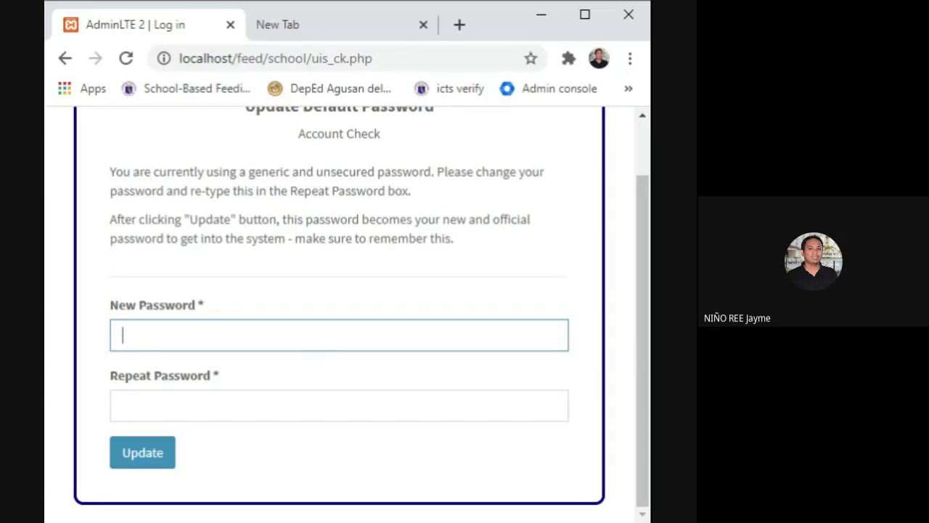
{"action": "type", "text": "********"}
{"action": "left_click", "coordinate": [226, 396]}
{"action": "type", "text": "*"}
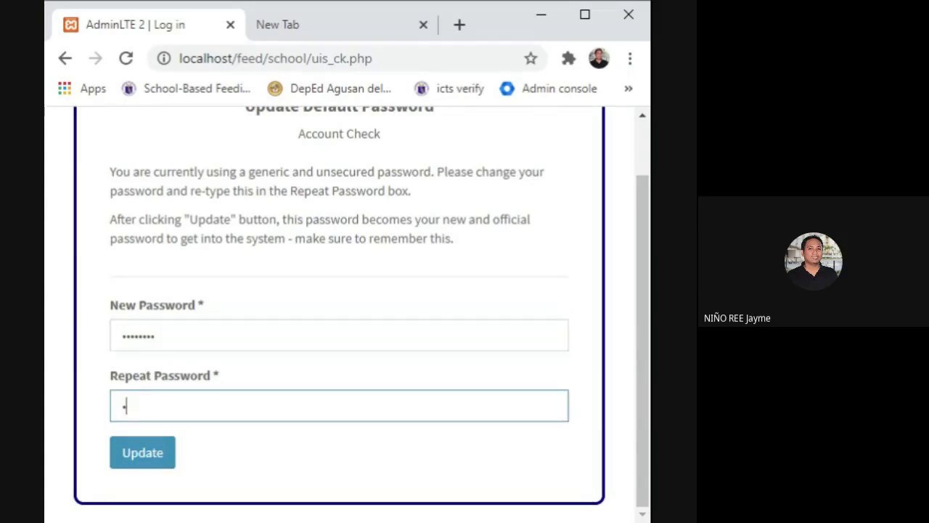
{"action": "type", "text": "*******"}
{"action": "scroll", "coordinate": [249, 394], "scroll_direction": "up", "scroll_amount": 1}
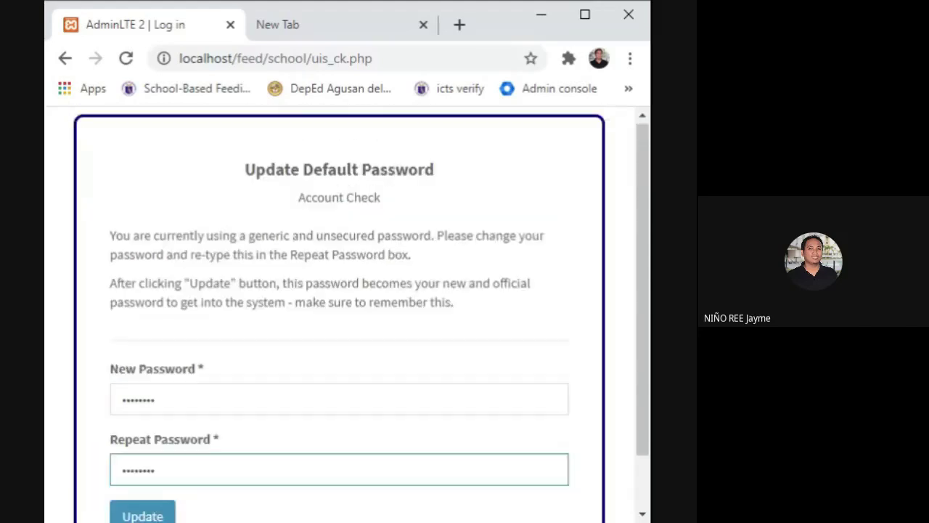
{"action": "scroll", "coordinate": [339, 312], "scroll_direction": "down", "scroll_amount": 1}
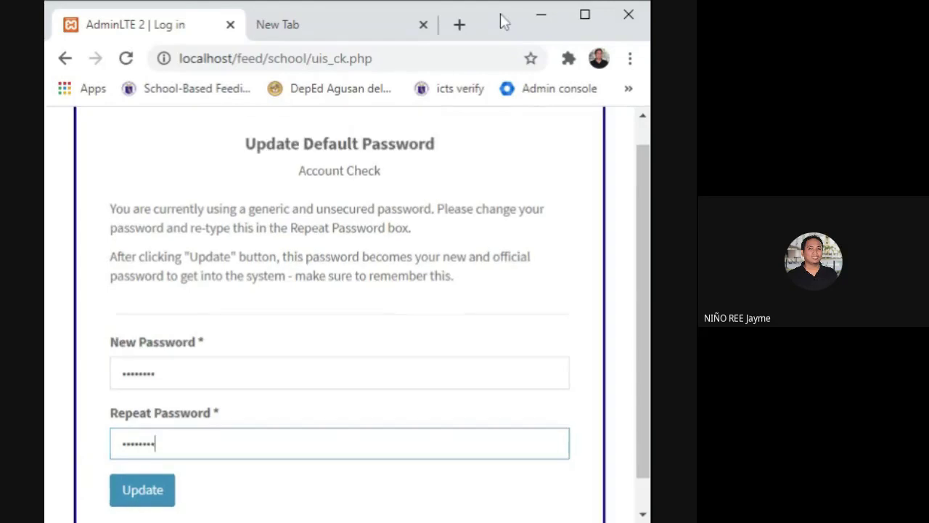
{"action": "double_click", "coordinate": [500, 13]}
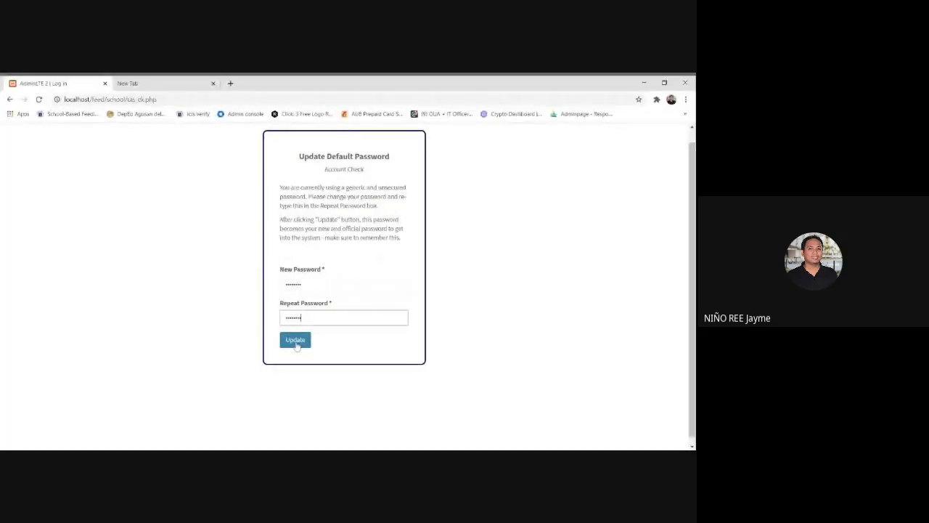
Save the new password with Update, loading Alegria ES's empty Form 1 Beneficiaries page.
{"action": "left_click", "coordinate": [295, 341]}
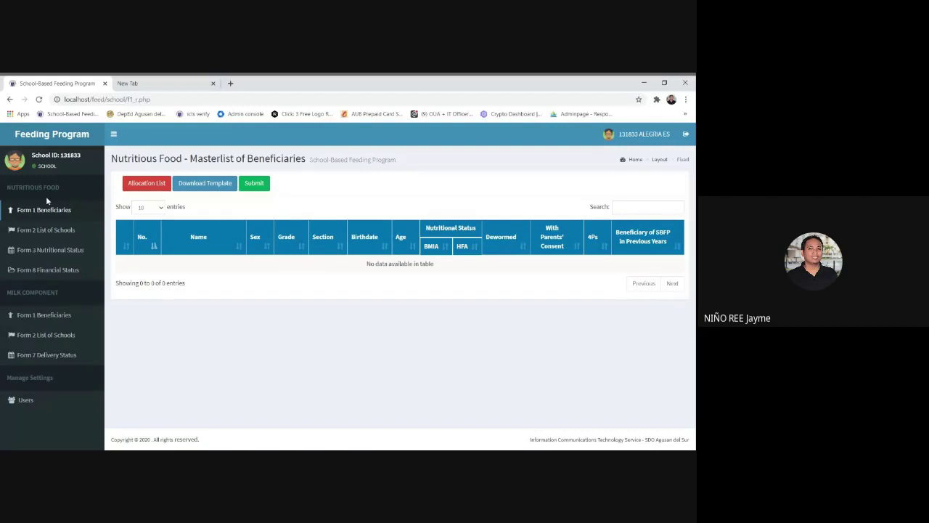
{"action": "left_click", "coordinate": [22, 400]}
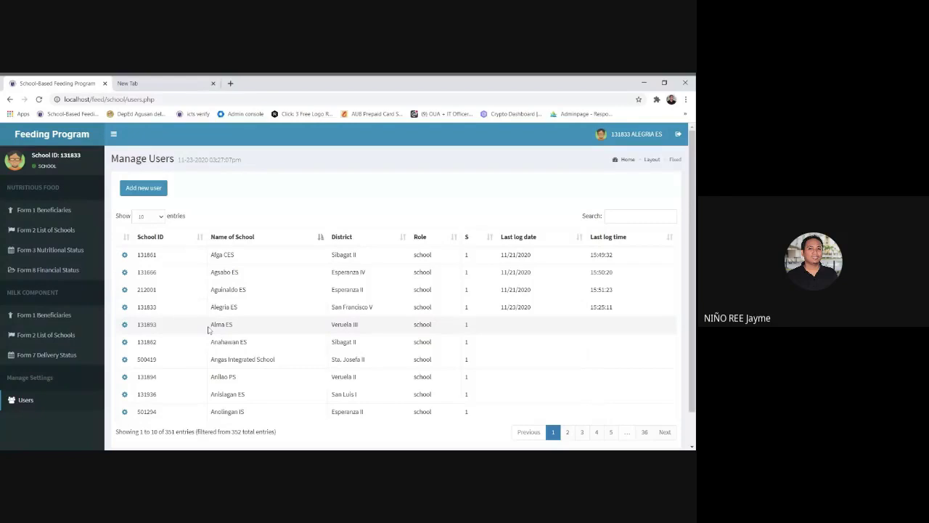
{"action": "scroll", "coordinate": [208, 331], "scroll_direction": "down", "scroll_amount": 1}
{"action": "scroll", "coordinate": [193, 319], "scroll_direction": "up", "scroll_amount": 1}
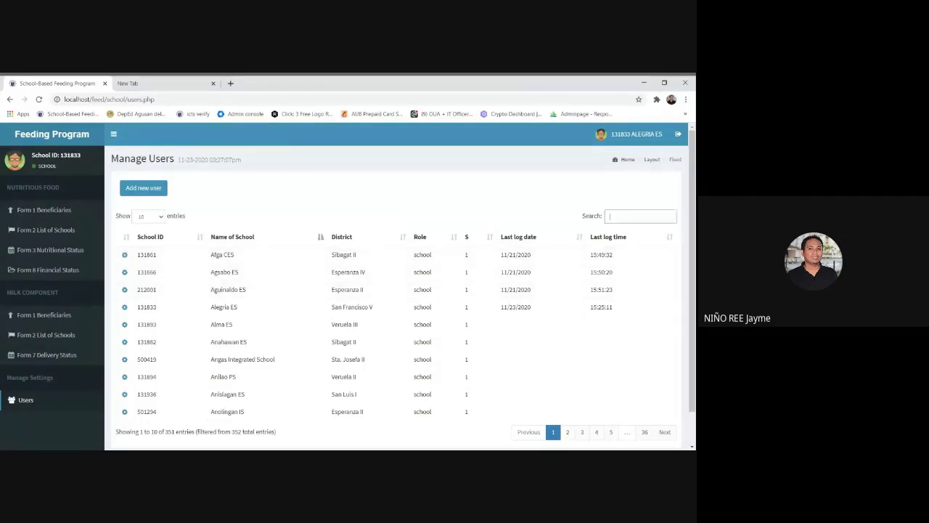
{"action": "scroll", "coordinate": [603, 367], "scroll_direction": "down", "scroll_amount": 1}
{"action": "scroll", "coordinate": [591, 388], "scroll_direction": "up", "scroll_amount": 1}
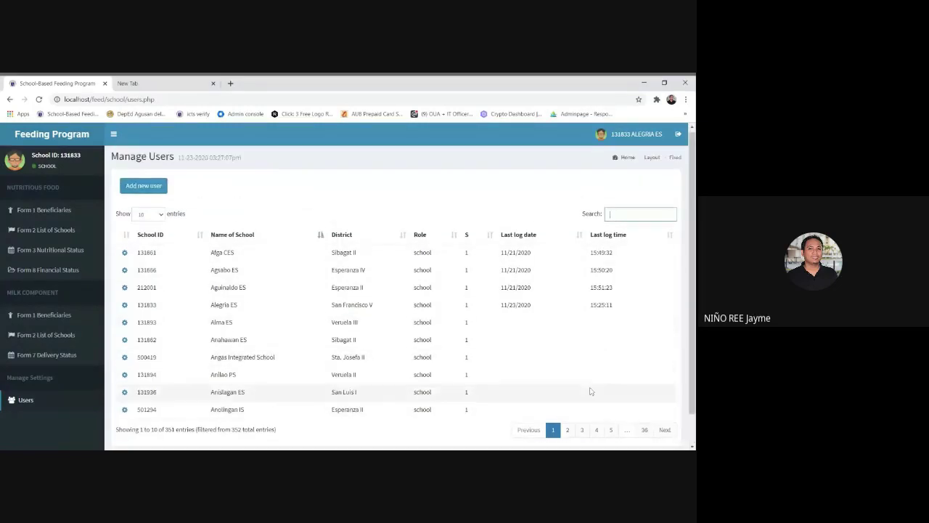
{"action": "left_click", "coordinate": [570, 432]}
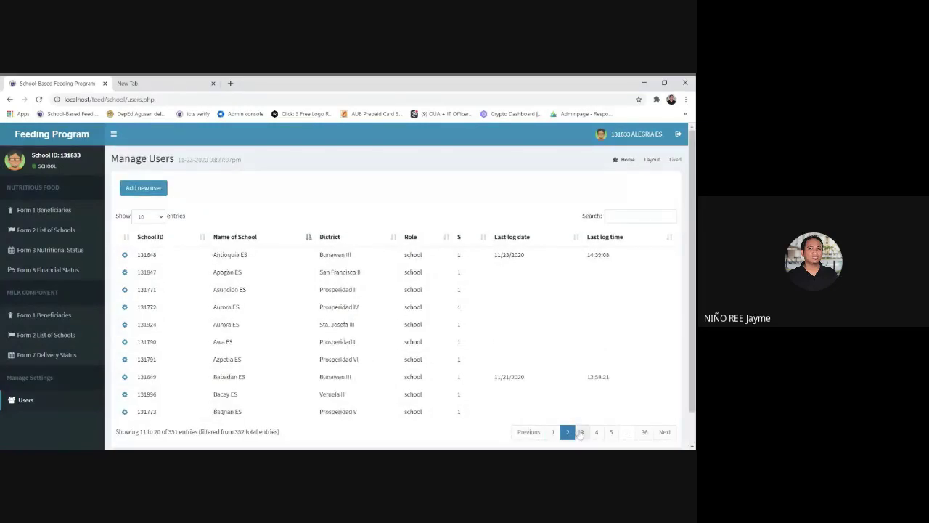
{"action": "left_click", "coordinate": [582, 432]}
{"action": "left_click", "coordinate": [598, 432]}
{"action": "left_click", "coordinate": [610, 432]}
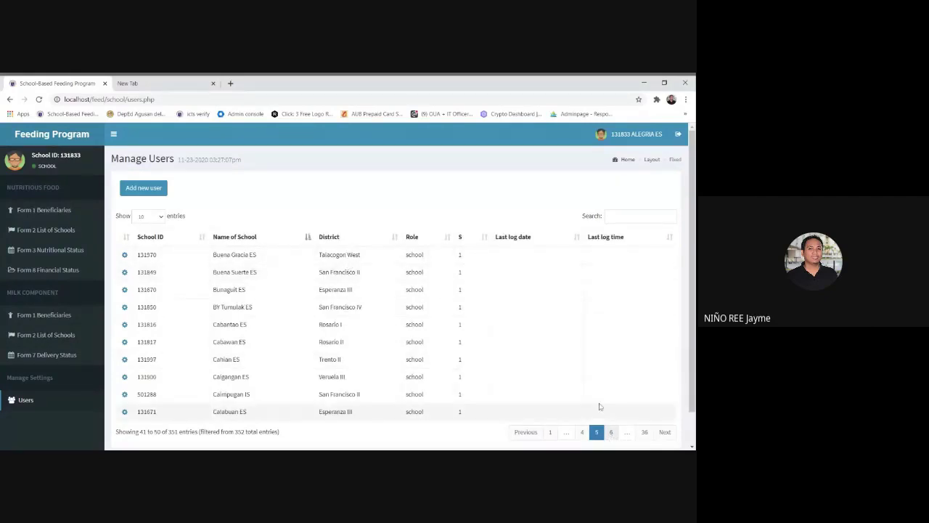
{"action": "left_click", "coordinate": [610, 433]}
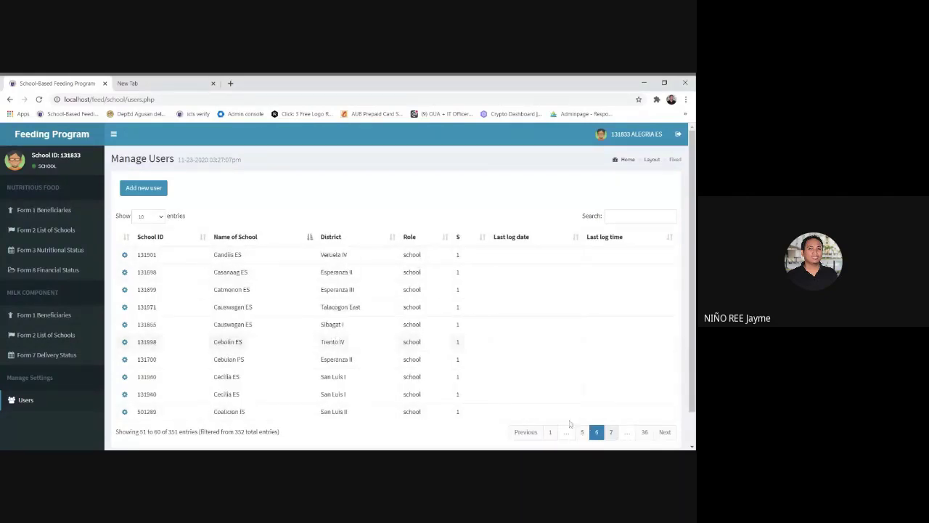
{"action": "left_click", "coordinate": [612, 434]}
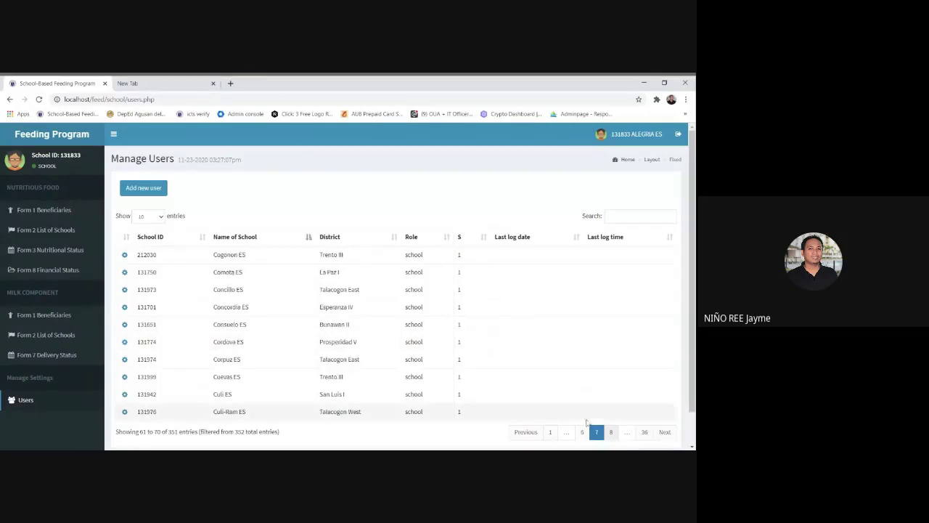
{"action": "left_click", "coordinate": [617, 217]}
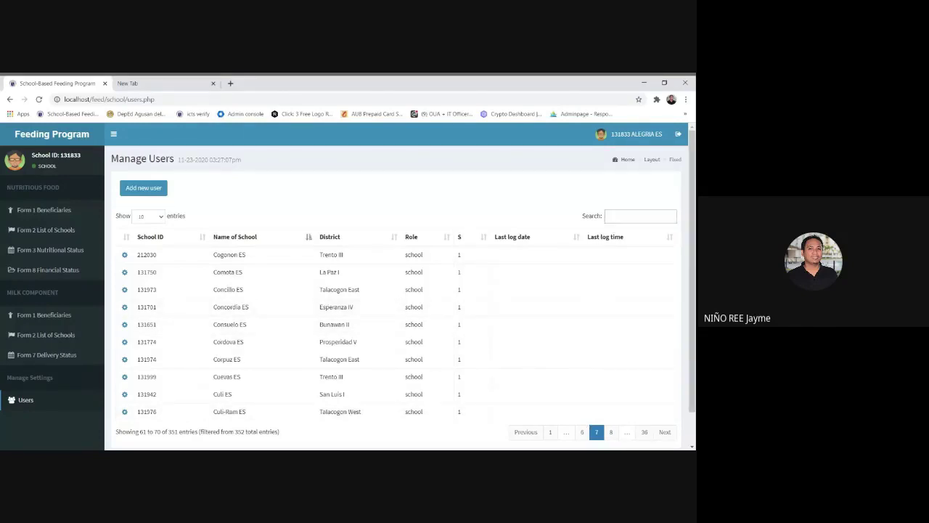
Search the Manage Users table for 'San Francisco V'.
{"action": "type", "text": "San Franci"}
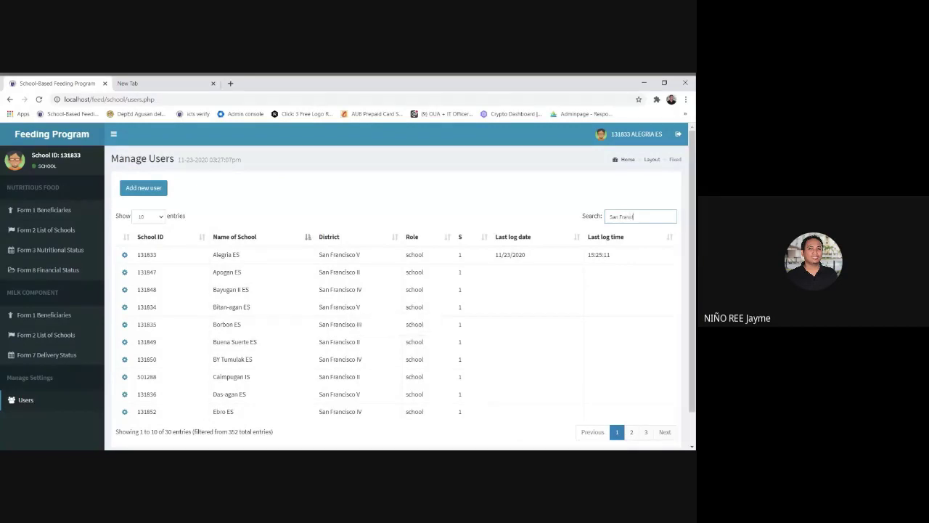
{"action": "type", "text": "sco V"}
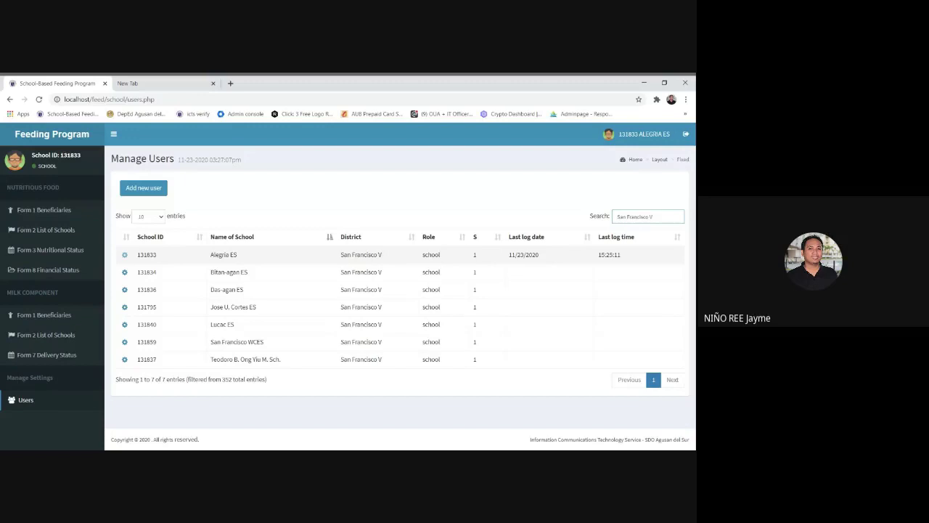
Reset Alegria ES's password to the default, then select Afga CES's School ID.
{"action": "left_click", "coordinate": [124, 254]}
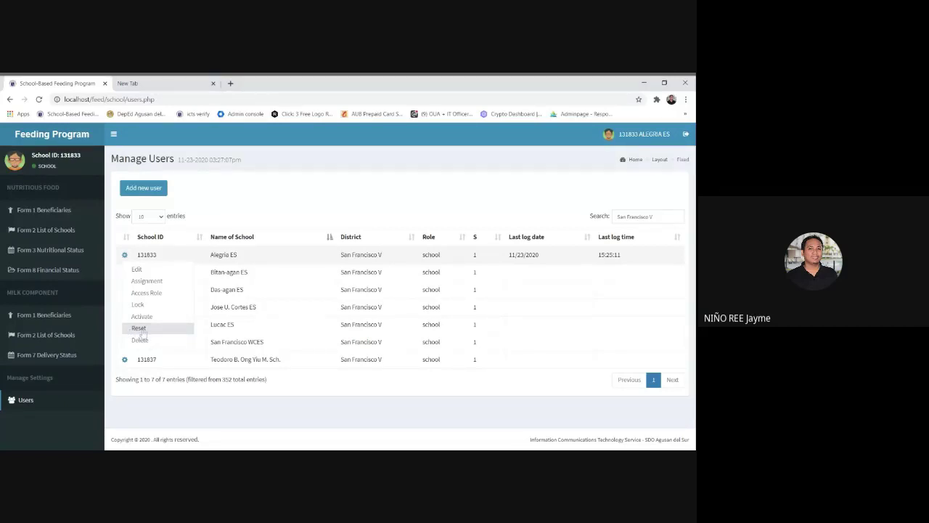
{"action": "left_click", "coordinate": [139, 329]}
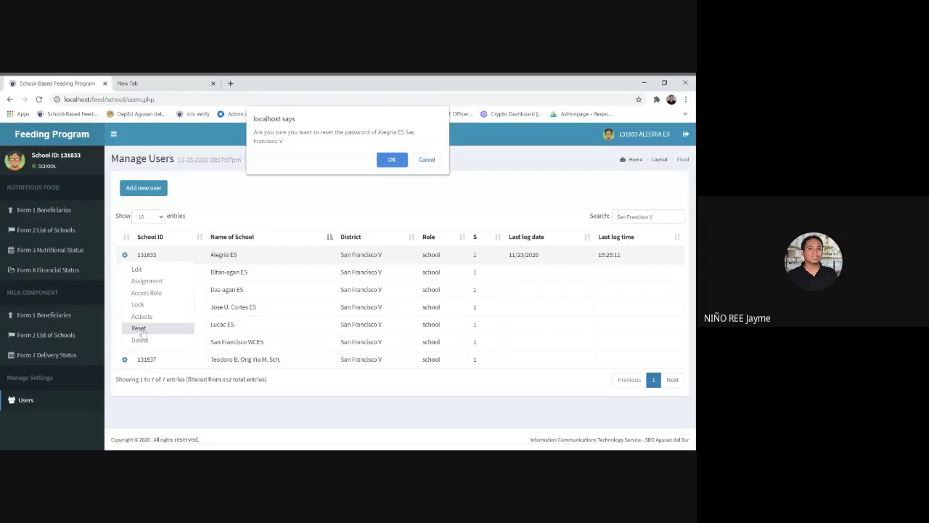
{"action": "left_click", "coordinate": [393, 160]}
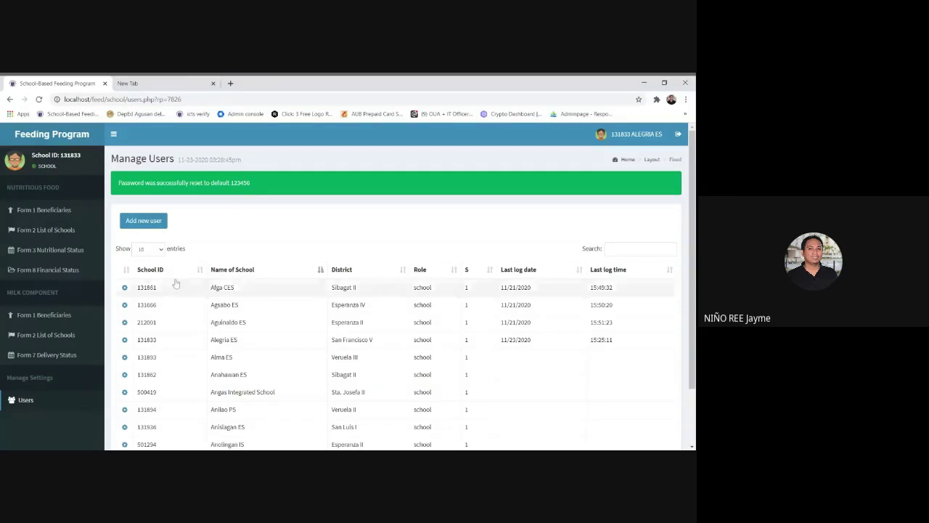
{"action": "double_click", "coordinate": [154, 288]}
{"action": "key", "text": "ctrl+c"}
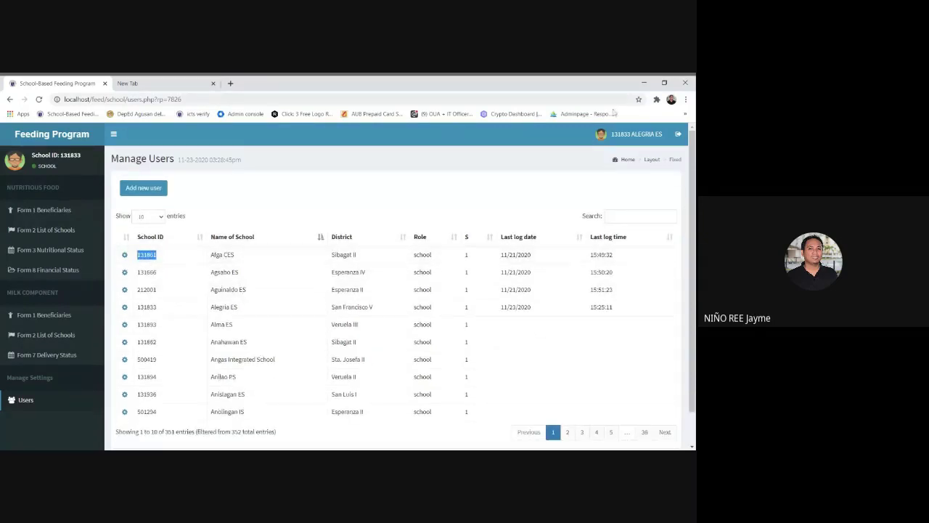
Log in as Afga CES with its pasted school ID and default password, then type a new password.
{"action": "left_click", "coordinate": [678, 134]}
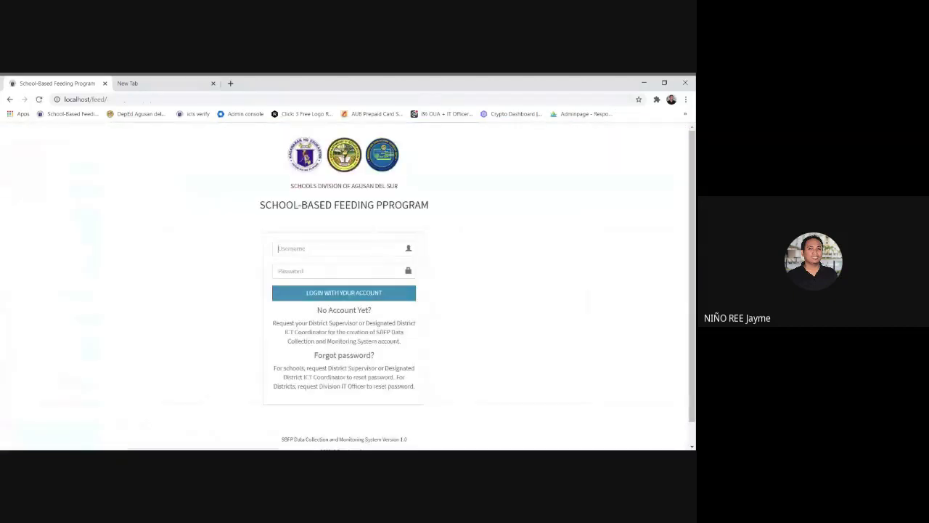
{"action": "left_click", "coordinate": [341, 248]}
{"action": "key", "text": "ctrl+v"}
{"action": "key", "text": "Tab"}
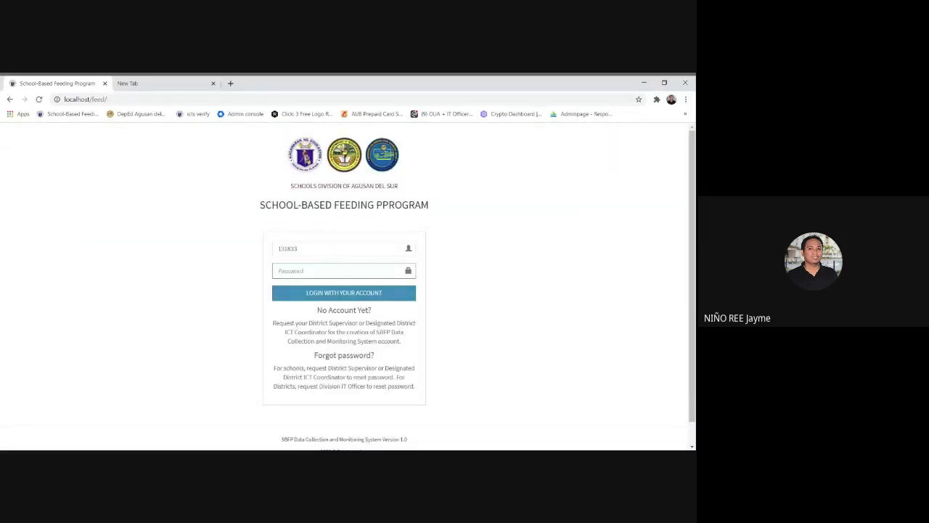
{"action": "type", "text": "******"}
{"action": "left_click", "coordinate": [311, 296]}
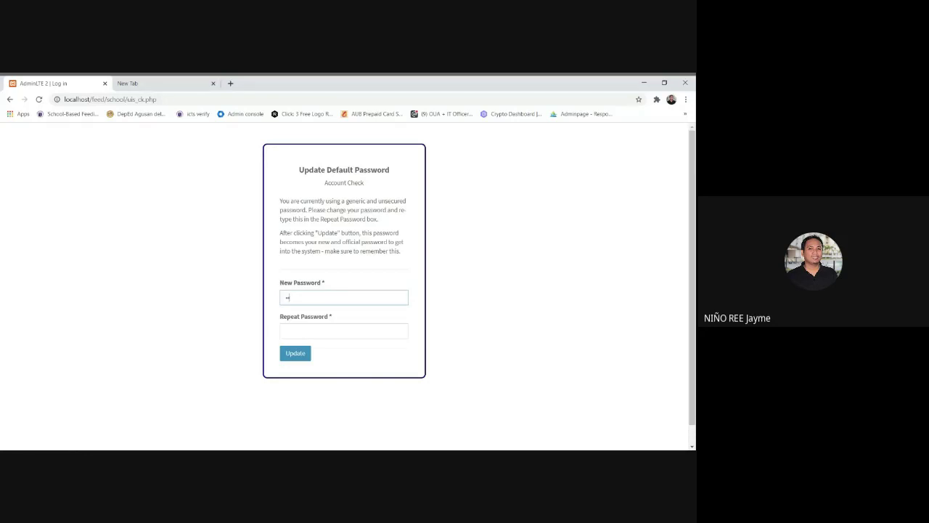
{"action": "type", "text": "•••••••••"}
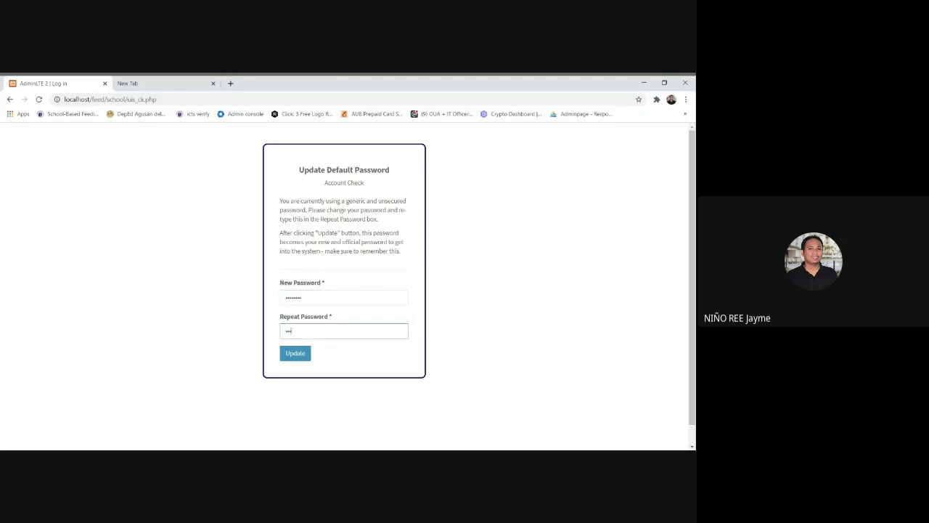
{"action": "type", "text": "•••••"}
{"action": "left_click", "coordinate": [295, 353]}
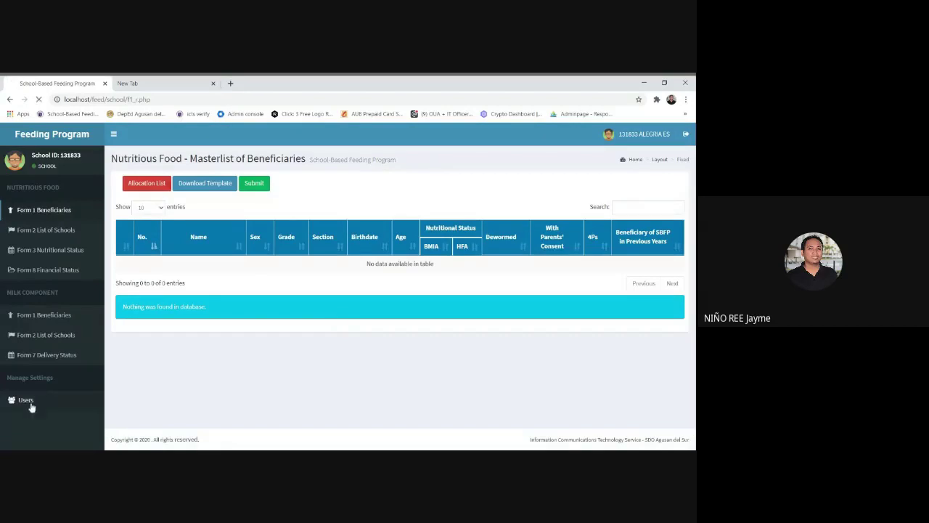
{"action": "left_click", "coordinate": [25, 400]}
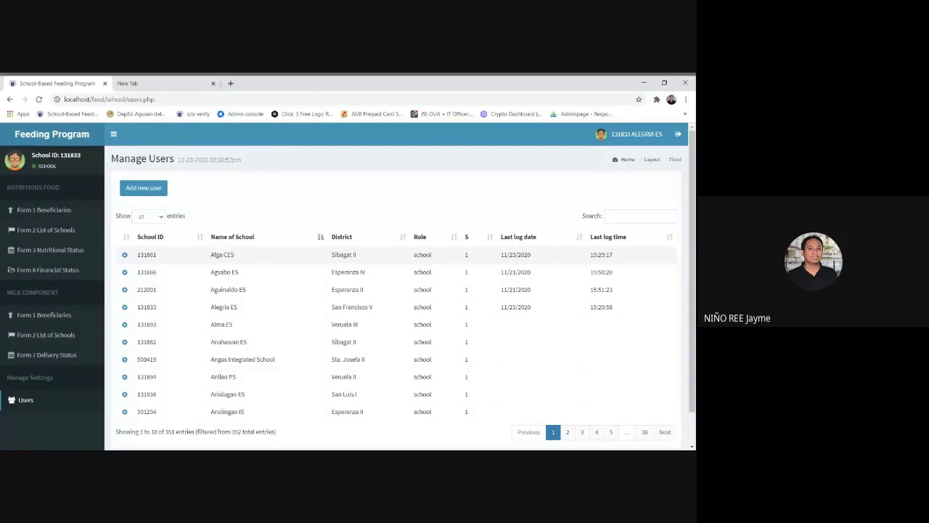
{"action": "left_click", "coordinate": [49, 212]}
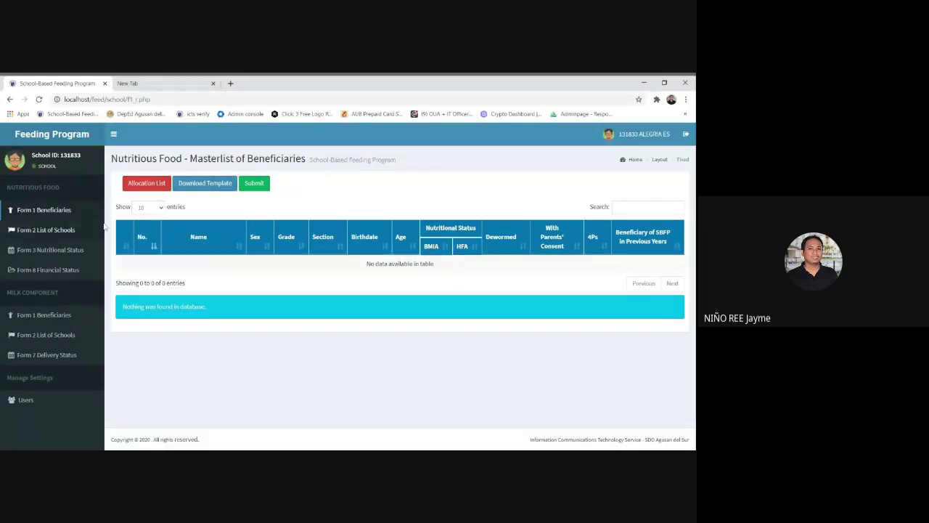
{"action": "left_click", "coordinate": [45, 211]}
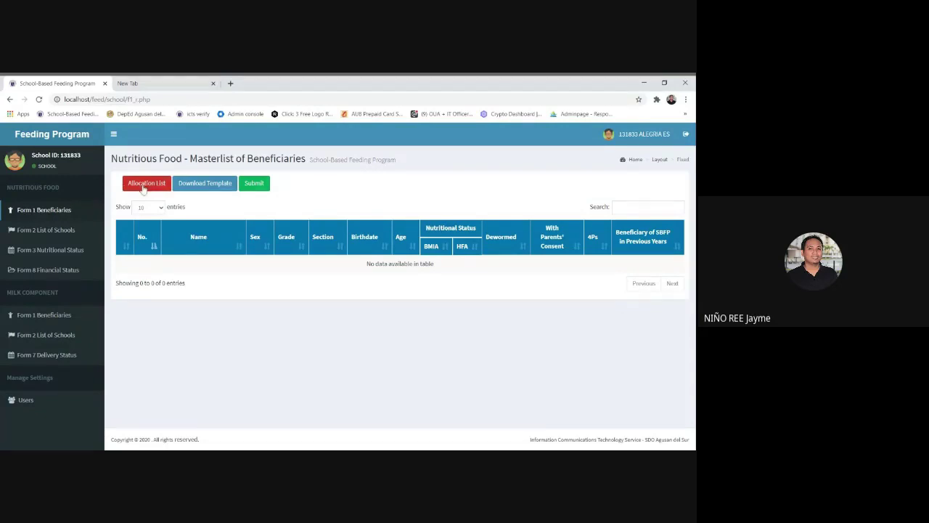
Open the red Allocation List PDF and scroll through its per-school kinder, stunted, SW and W counts.
{"action": "left_click", "coordinate": [144, 184]}
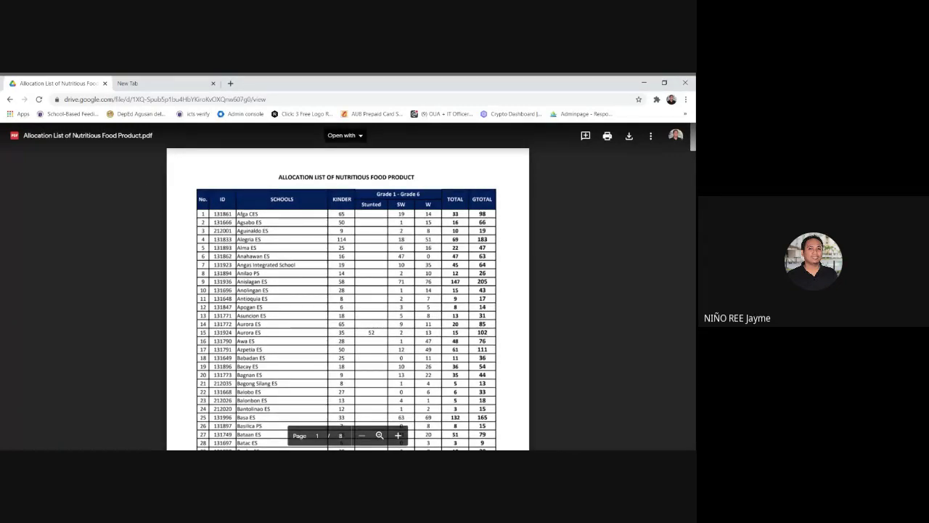
{"action": "left_click", "coordinate": [9, 98]}
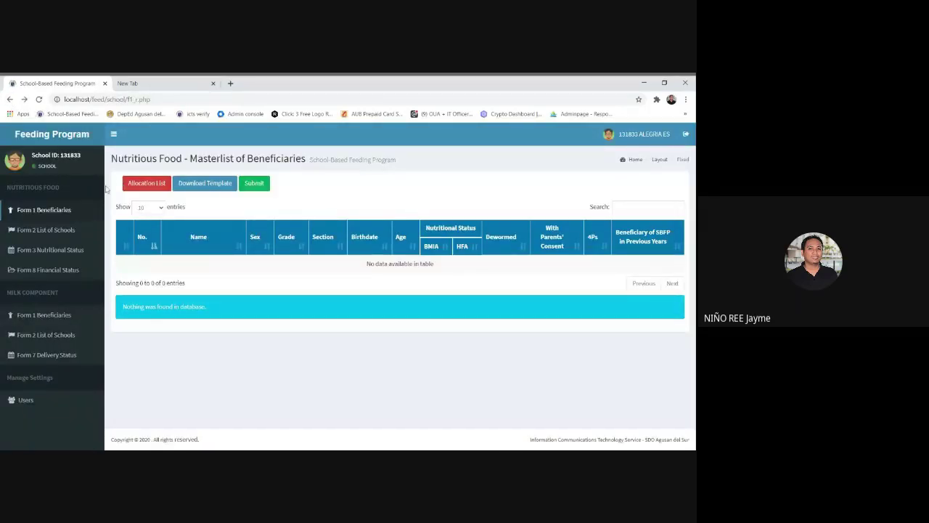
{"action": "left_click", "coordinate": [132, 183]}
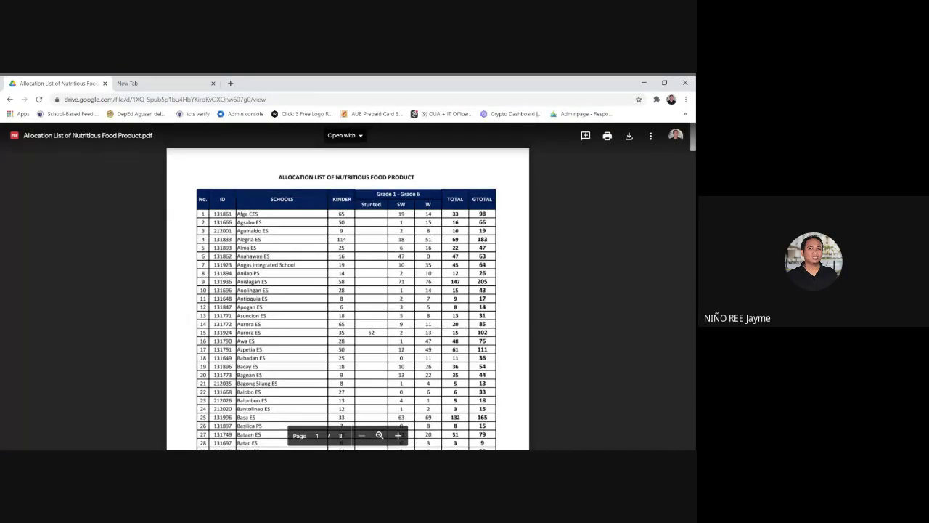
{"action": "scroll", "coordinate": [347, 290], "scroll_direction": "down", "scroll_amount": 3}
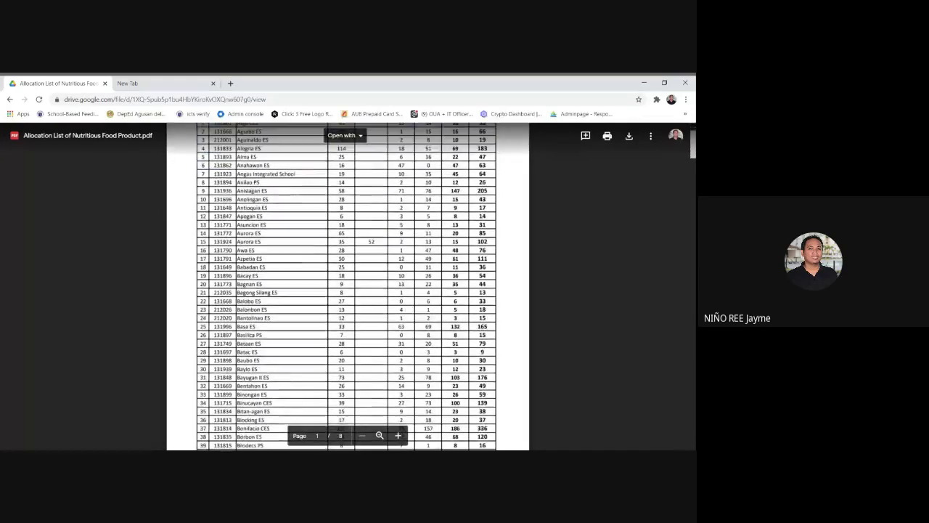
{"action": "scroll", "coordinate": [348, 290], "scroll_direction": "up", "scroll_amount": 1}
{"action": "scroll", "coordinate": [347, 290], "scroll_direction": "up", "scroll_amount": 1}
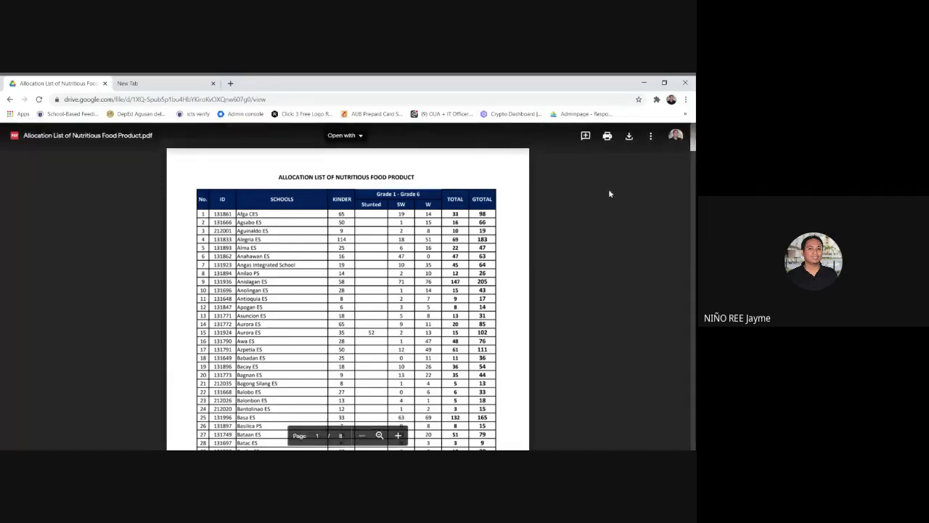
Zoom in on the allocation list PDF and scroll back up to its title.
{"action": "left_click", "coordinate": [398, 435]}
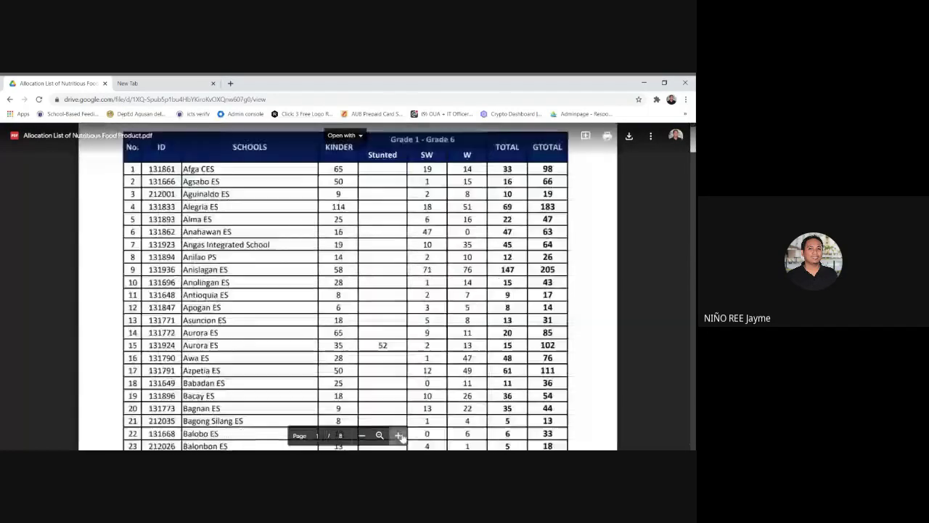
{"action": "scroll", "coordinate": [348, 290], "scroll_direction": "up", "scroll_amount": 1}
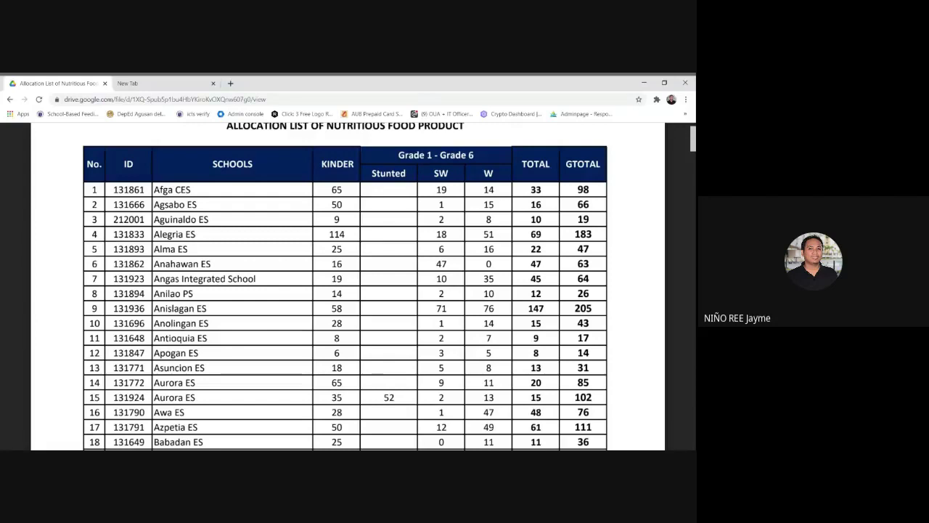
{"action": "scroll", "coordinate": [347, 287], "scroll_direction": "up", "scroll_amount": 1}
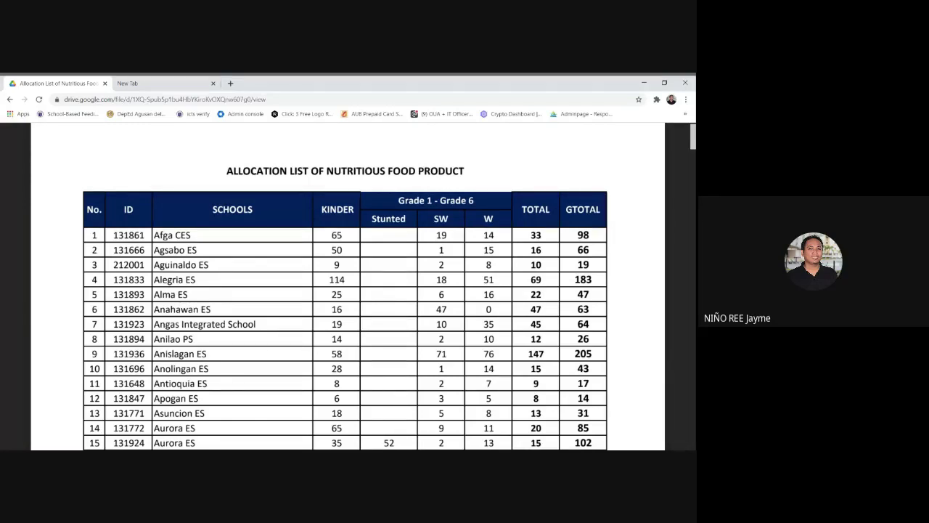
Go back from the Drive PDF to the Feeding Program masterlist page.
{"action": "left_click", "coordinate": [10, 99]}
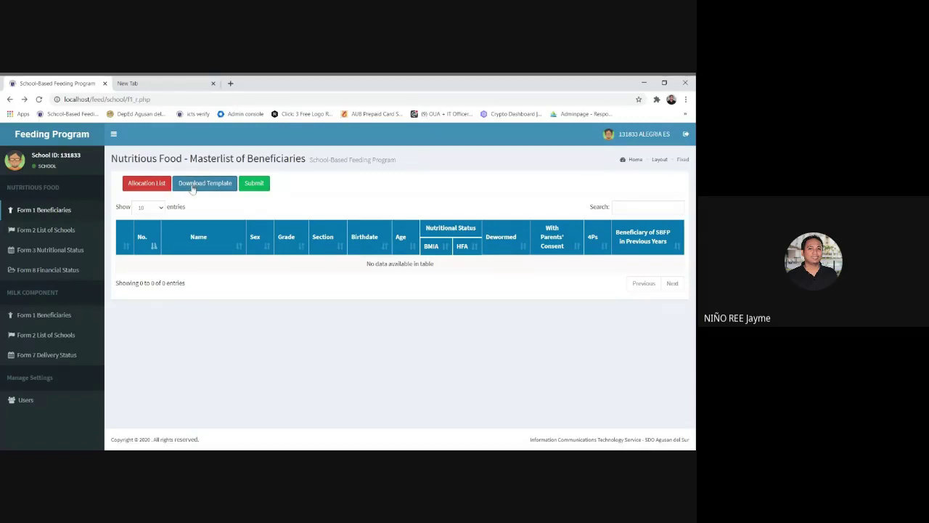
Open the Masterlist Template from Download Template and download Masterlist Template.xlsx from Drive.
{"action": "left_click", "coordinate": [192, 187]}
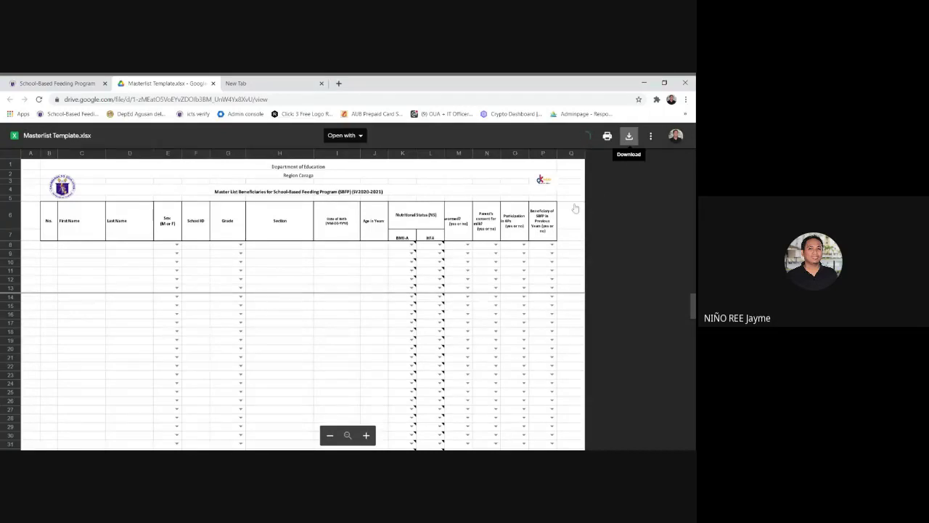
{"action": "left_click", "coordinate": [629, 136]}
Download the Masterlist Template once more, then return to the Feeding Program masterlist tab.
{"action": "left_click", "coordinate": [629, 136]}
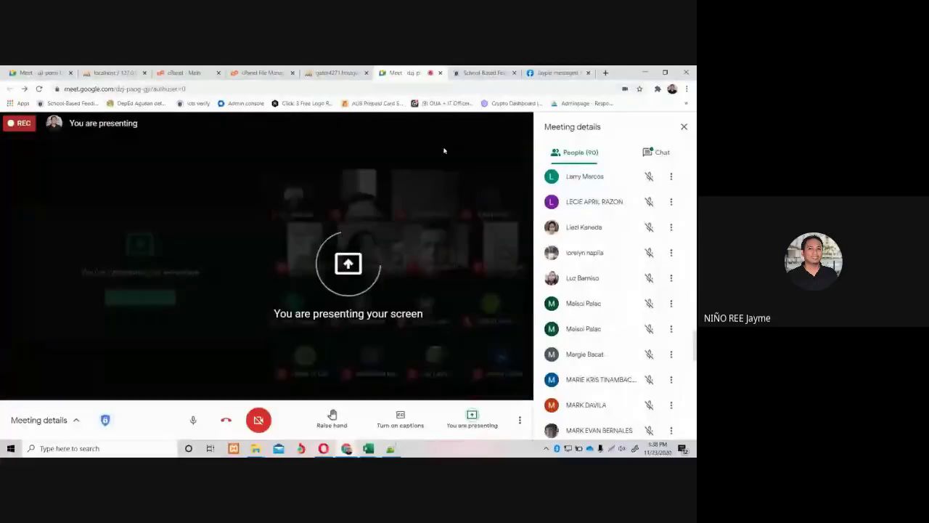
{"action": "left_click", "coordinate": [483, 72]}
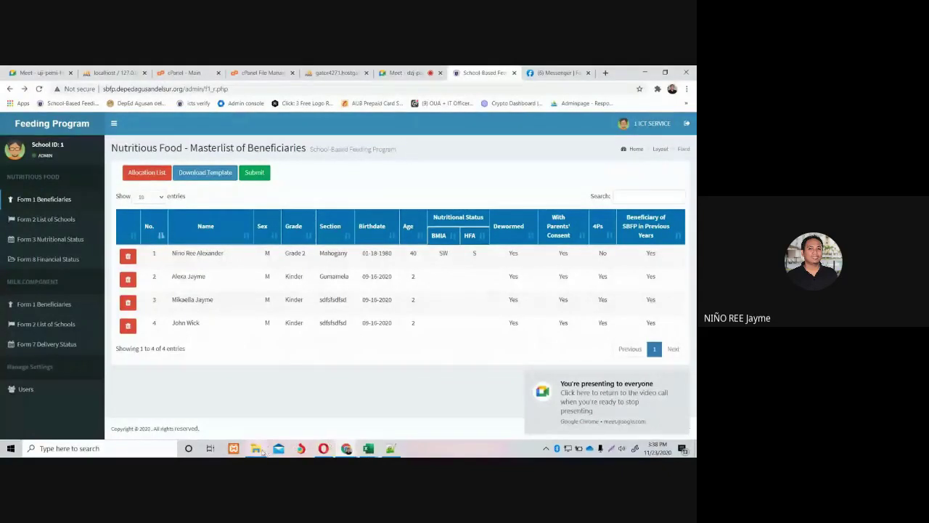
Bring up the Downloads folder and open Masterlist Template in Excel.
{"action": "mouse_move", "coordinate": [260, 449]}
{"action": "left_click", "coordinate": [281, 429]}
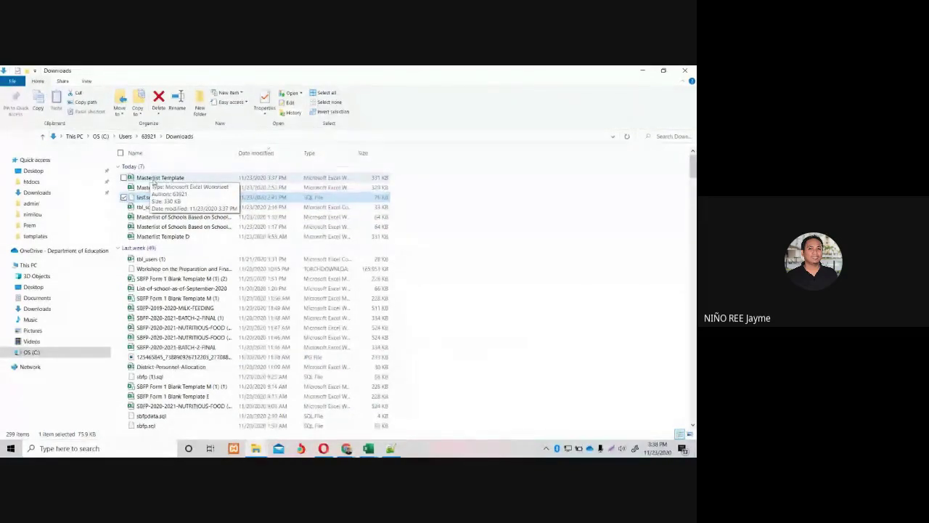
{"action": "double_click", "coordinate": [167, 179]}
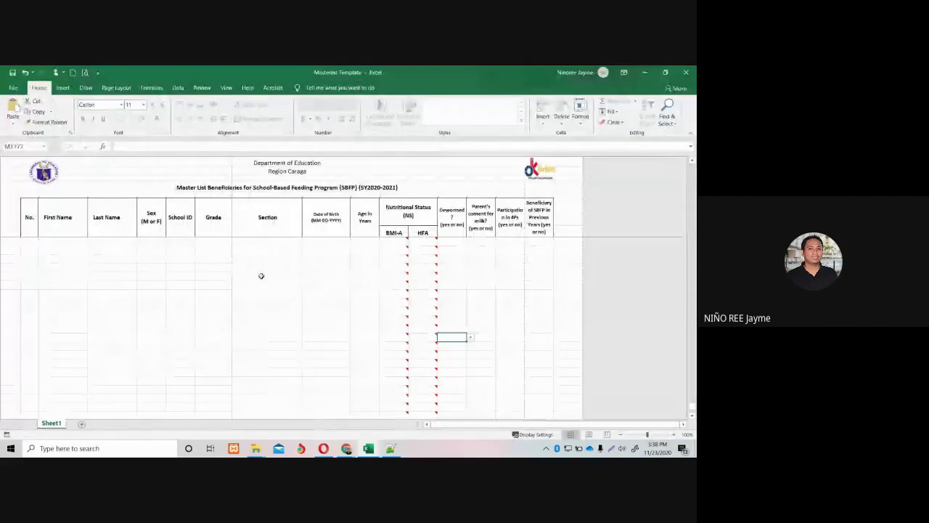
Select the first row's No. cell and zoom the sheet out so all columns fit.
{"action": "left_click", "coordinate": [261, 275]}
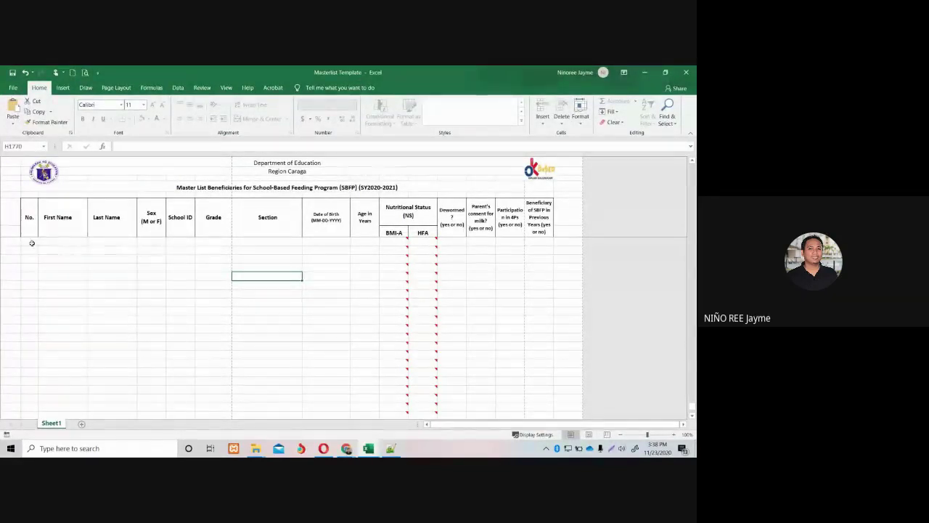
{"action": "left_click_drag", "start_coordinate": [31, 241], "coordinate": [530, 350]}
{"action": "left_click", "coordinate": [143, 313]}
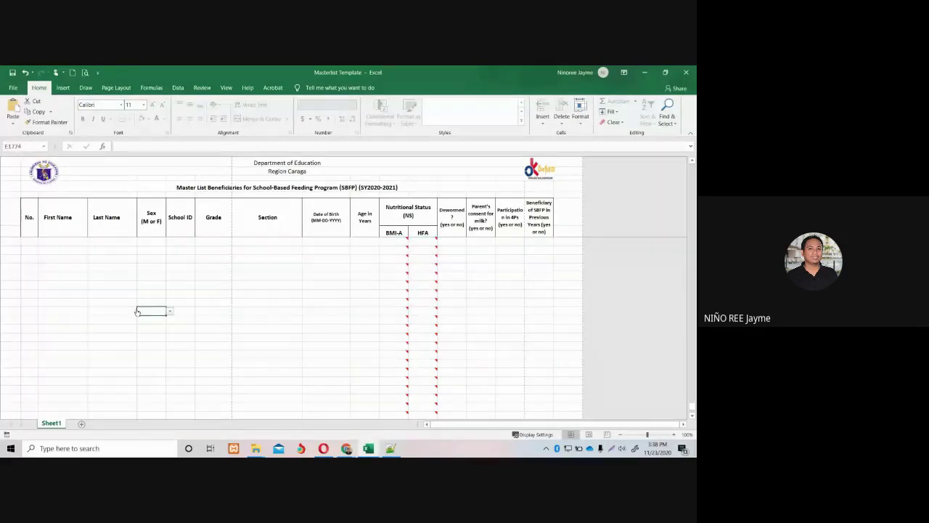
{"action": "left_click", "coordinate": [29, 241]}
{"action": "left_click", "coordinate": [673, 434]}
{"action": "left_click", "coordinate": [674, 434]}
{"action": "left_click", "coordinate": [674, 434]}
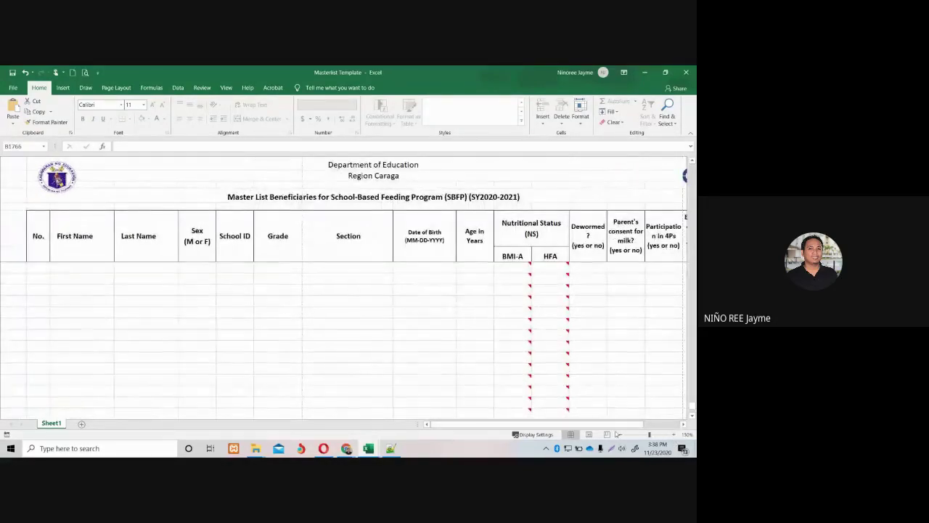
{"action": "left_click", "coordinate": [620, 434]}
Enter No. 1, the sample beneficiary's first and last name, and sex M.
{"action": "type", "text": "1"}
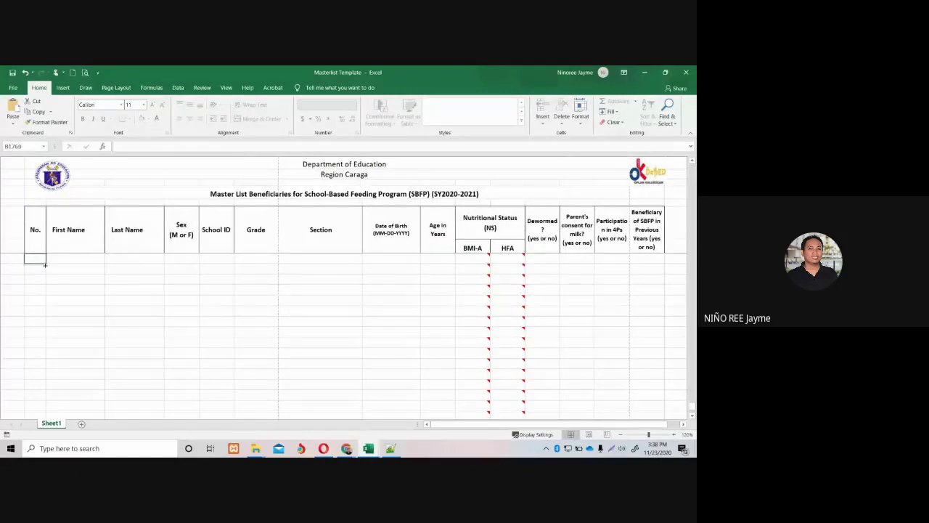
{"action": "left_click", "coordinate": [77, 259]}
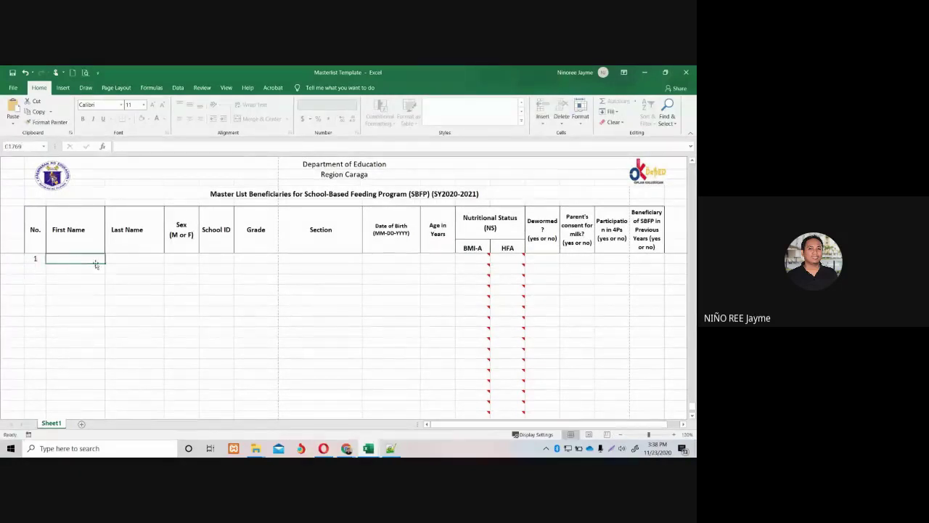
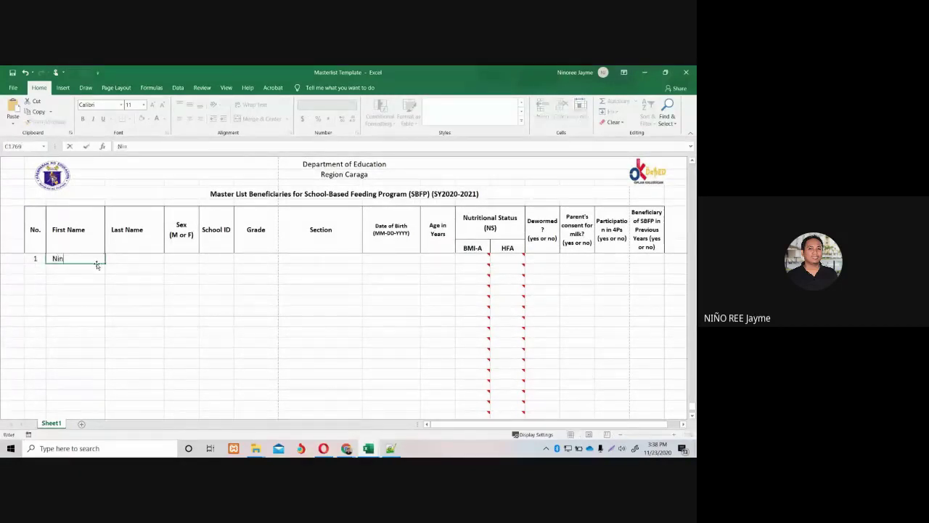
{"action": "left_click", "coordinate": [120, 261]}
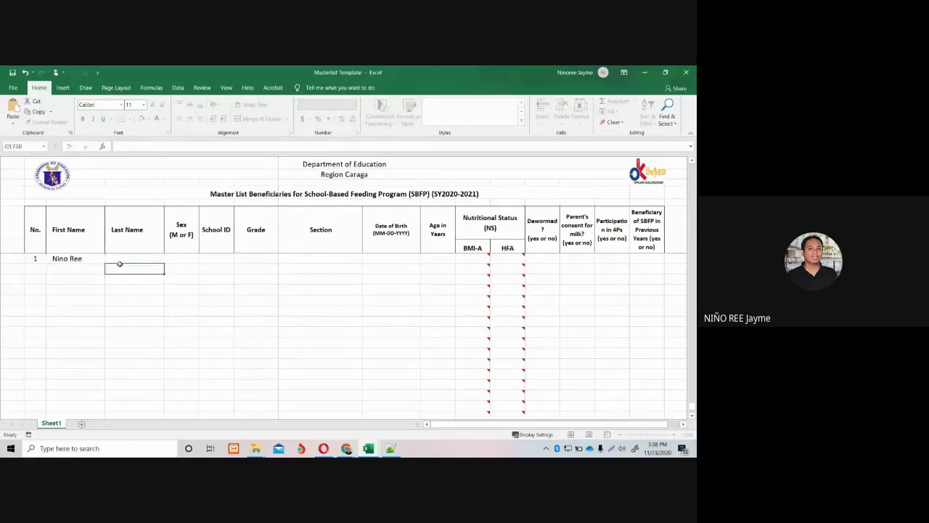
{"action": "left_click", "coordinate": [187, 258]}
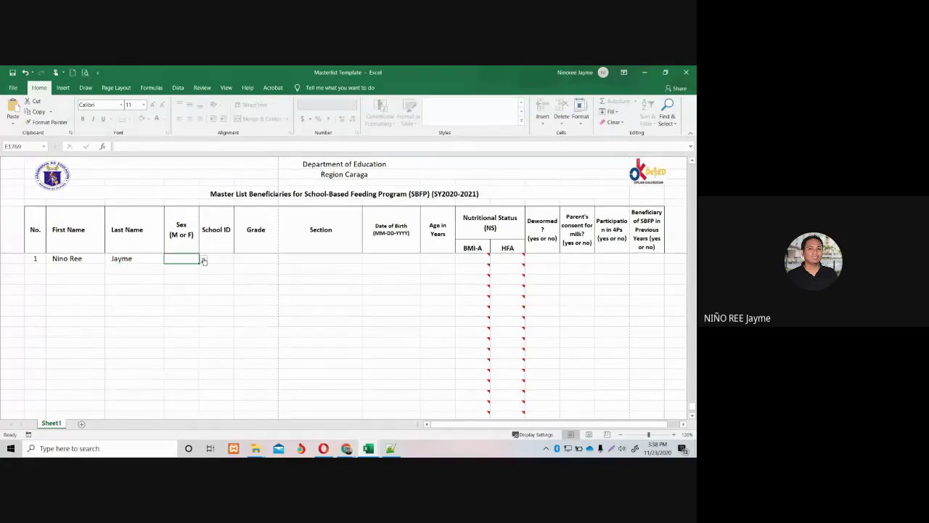
{"action": "left_click", "coordinate": [204, 259]}
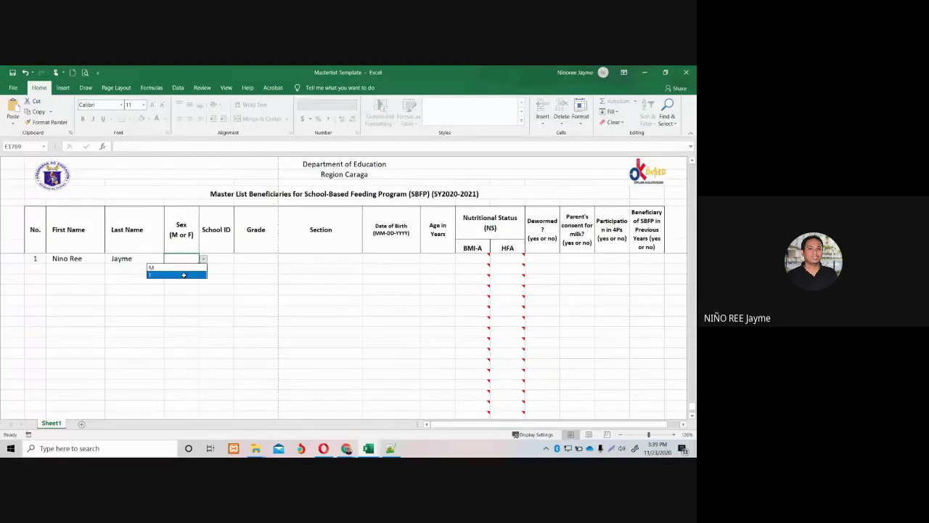
{"action": "left_click", "coordinate": [184, 269]}
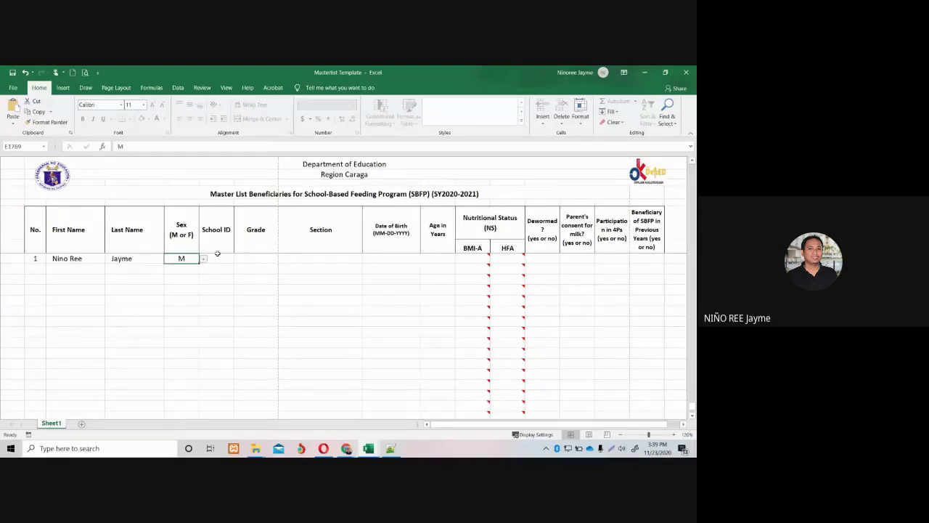
{"action": "left_click", "coordinate": [217, 254]}
Switch to the School-Based Feeding Program browser window and open Users, landing on sign-in.
{"action": "left_click", "coordinate": [346, 448]}
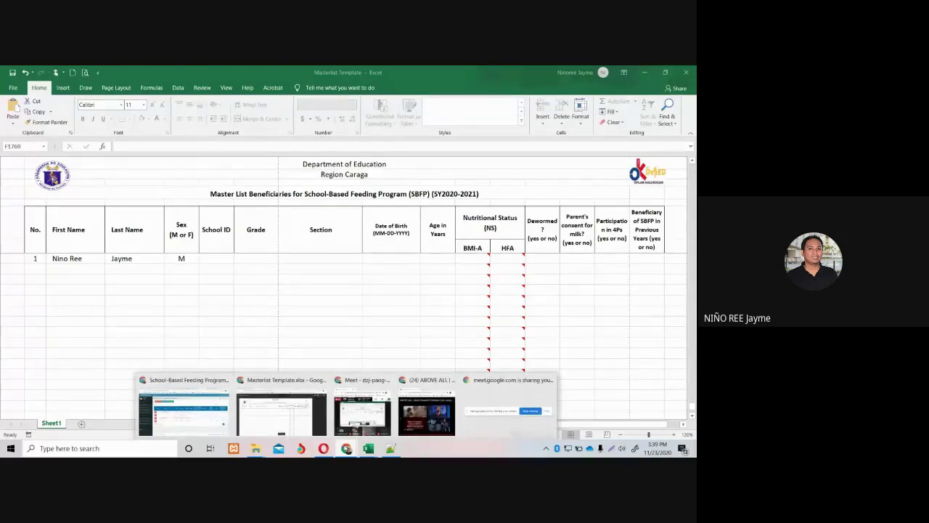
{"action": "left_click", "coordinate": [183, 406]}
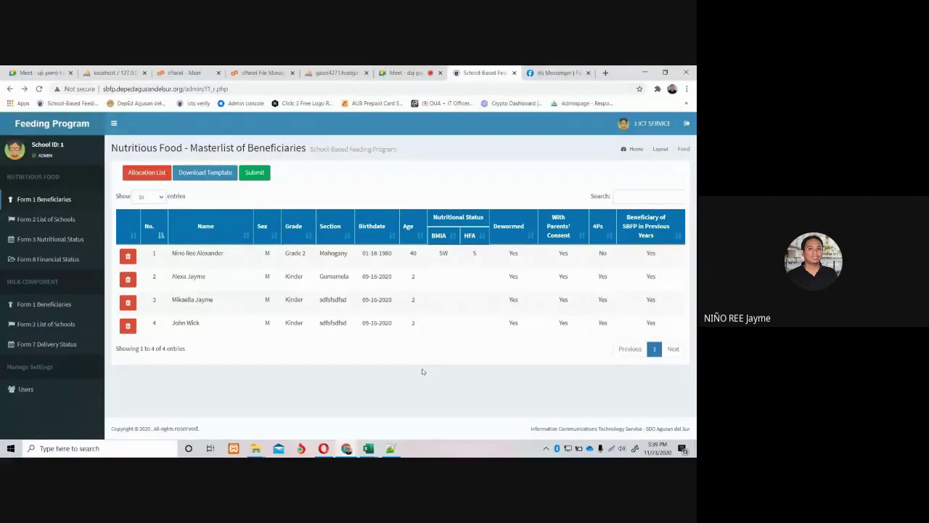
{"action": "mouse_move", "coordinate": [347, 449]}
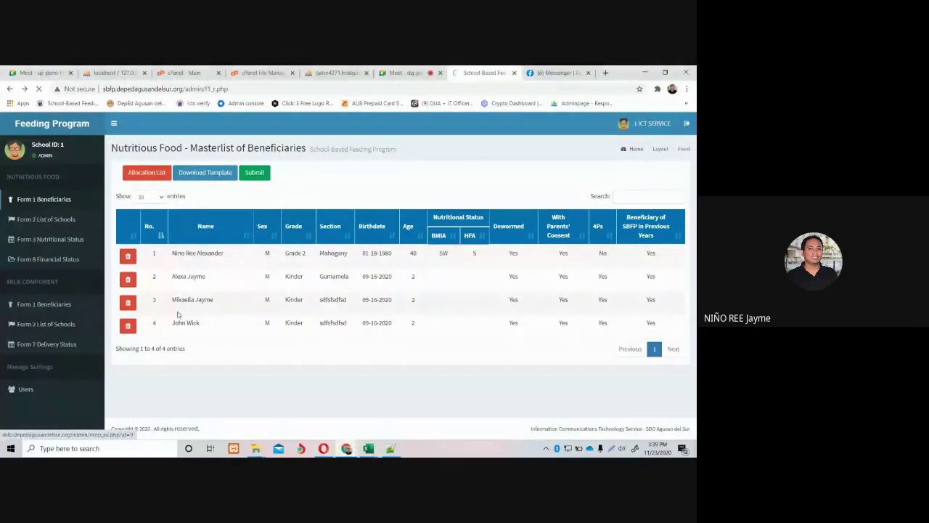
{"action": "left_click", "coordinate": [26, 389]}
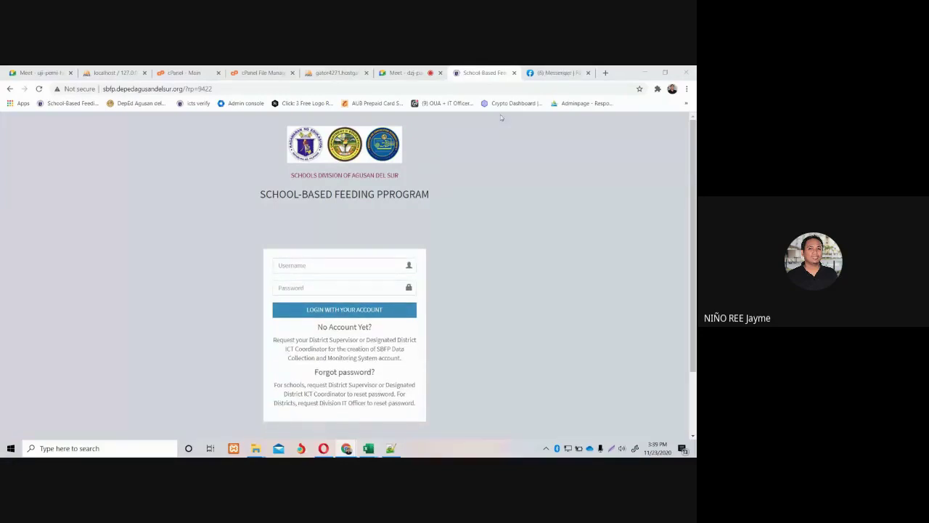
Load localhost/feed and sign in with the admin account.
{"action": "left_click", "coordinate": [468, 87]}
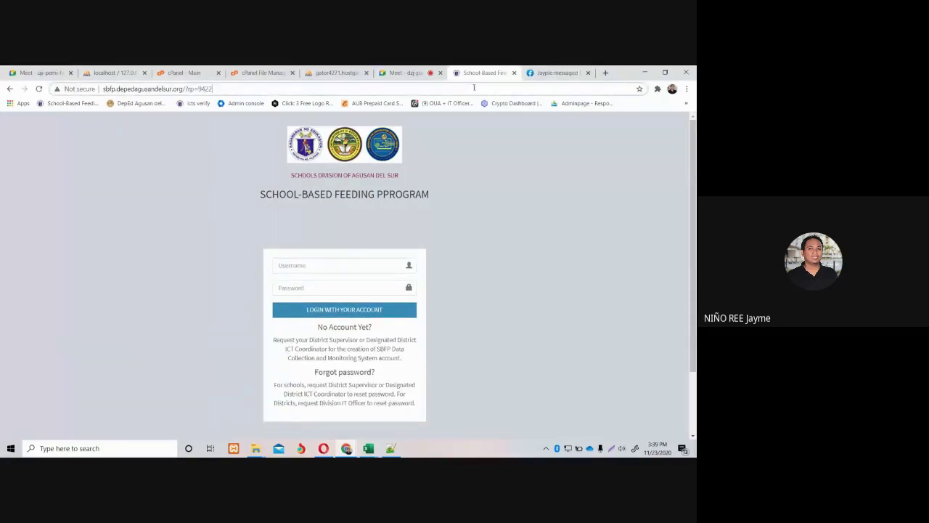
{"action": "type", "text": "localhost"}
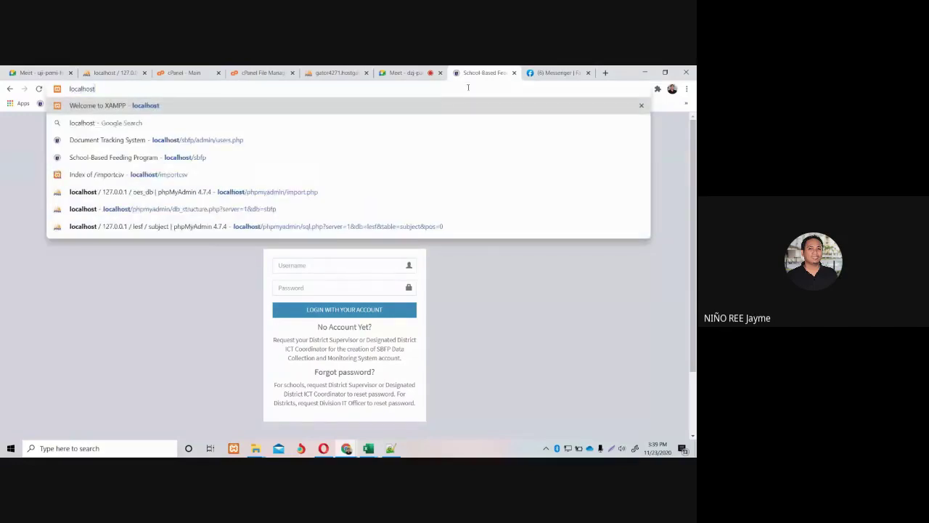
{"action": "type", "text": "/feed"}
{"action": "key", "text": "Return"}
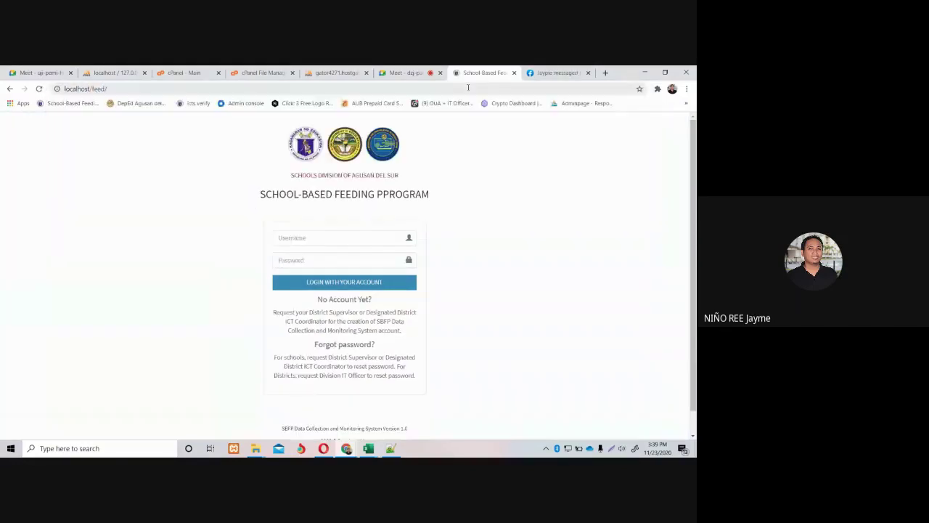
{"action": "left_click", "coordinate": [409, 236]}
{"action": "type", "text": "1"}
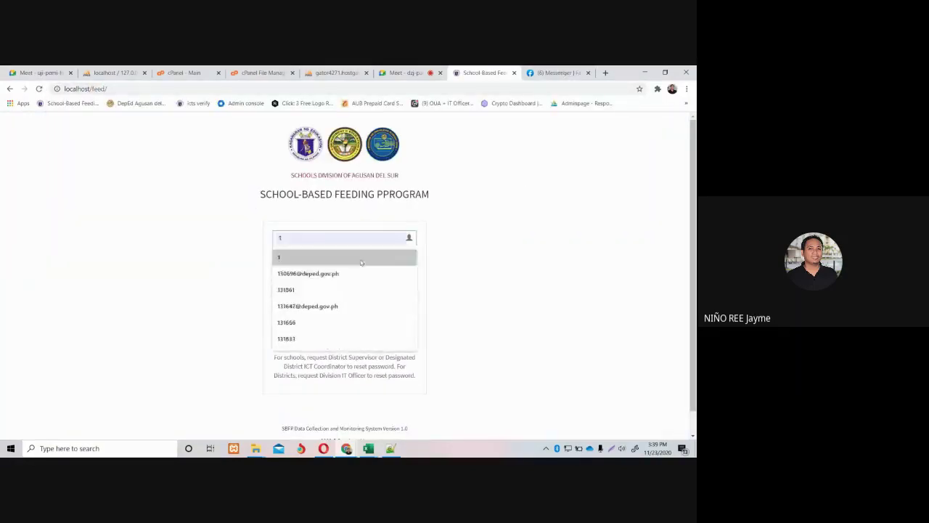
{"action": "left_click", "coordinate": [333, 257]}
{"action": "left_click", "coordinate": [325, 263]}
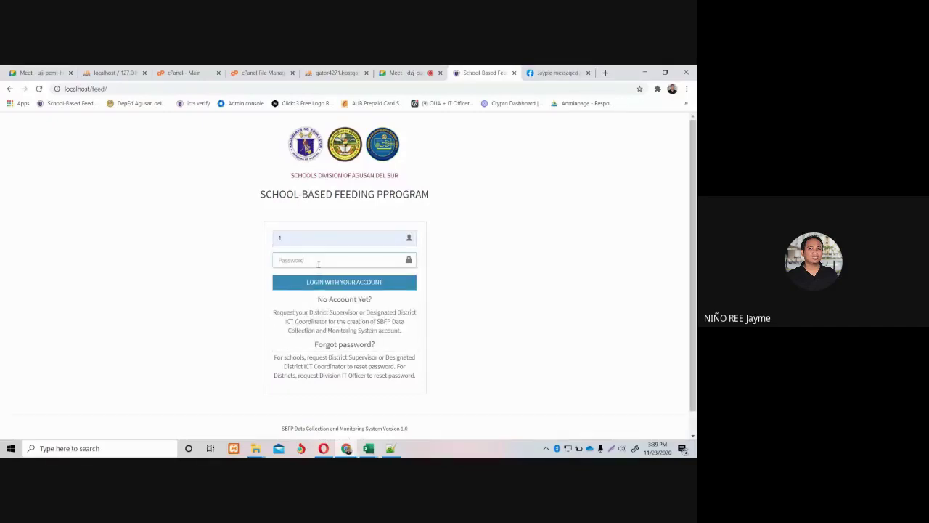
{"action": "type", "text": "•••"}
{"action": "key", "text": "Return"}
Look up Alegria ES's school ID under Users, log out, and sign in as that school.
{"action": "left_click", "coordinate": [30, 390]}
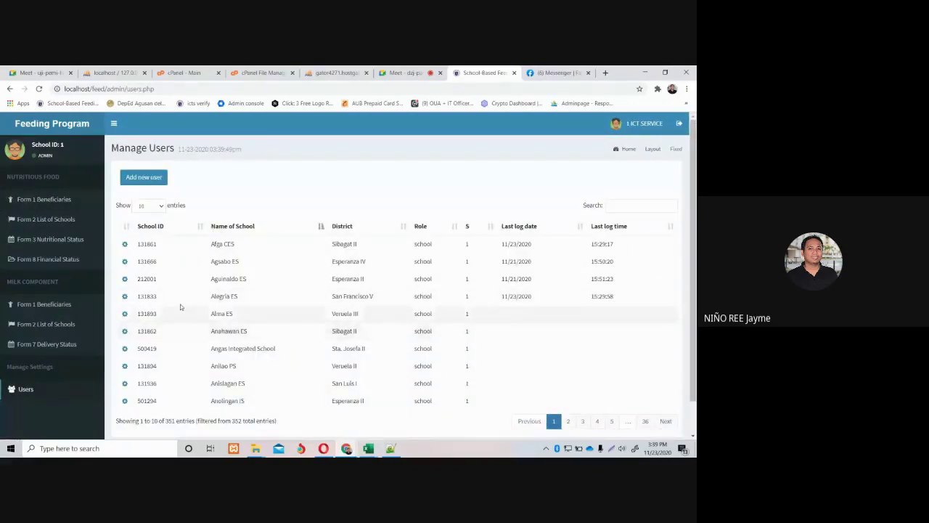
{"action": "left_click_drag", "start_coordinate": [146, 296], "coordinate": [137, 296]}
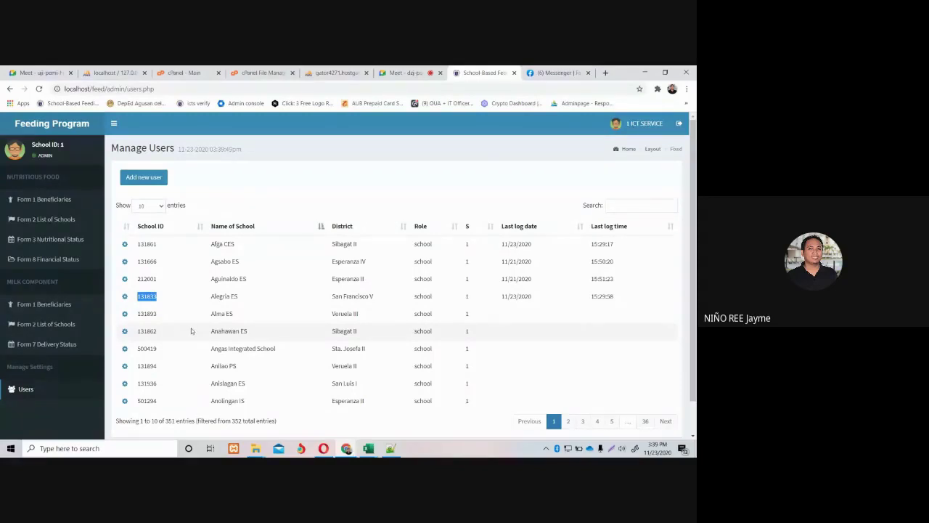
{"action": "left_click", "coordinate": [678, 123]}
{"action": "left_click", "coordinate": [297, 238]}
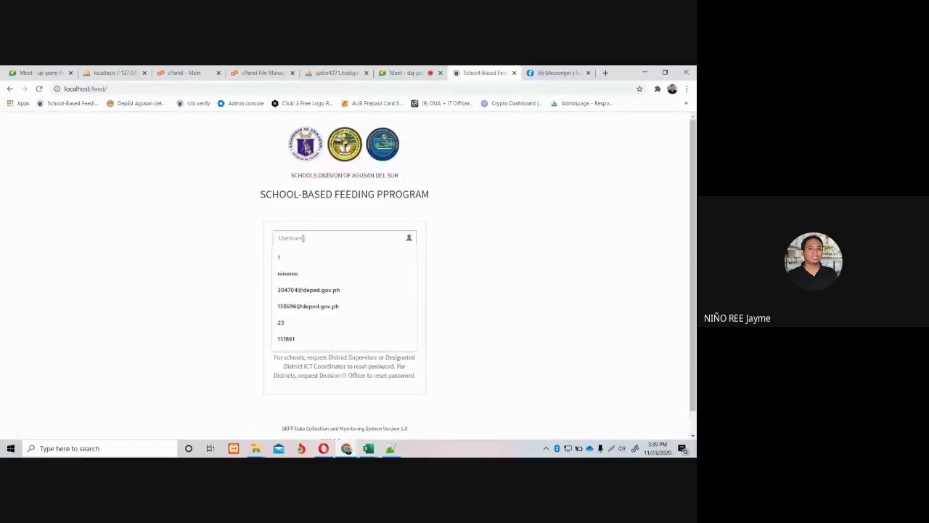
{"action": "type", "text": "131833"}
{"action": "left_click", "coordinate": [287, 259]}
{"action": "type", "text": "•"}
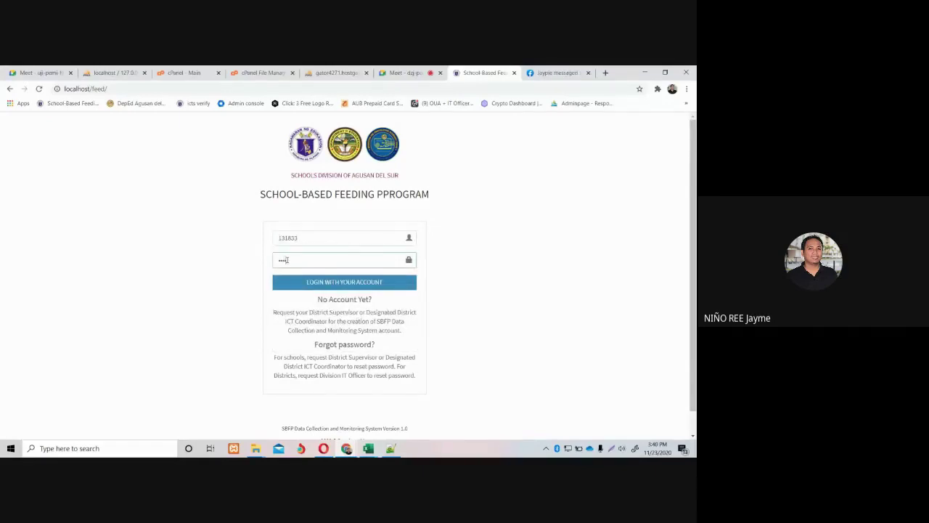
{"action": "type", "text": "••"}
{"action": "key", "text": "Return"}
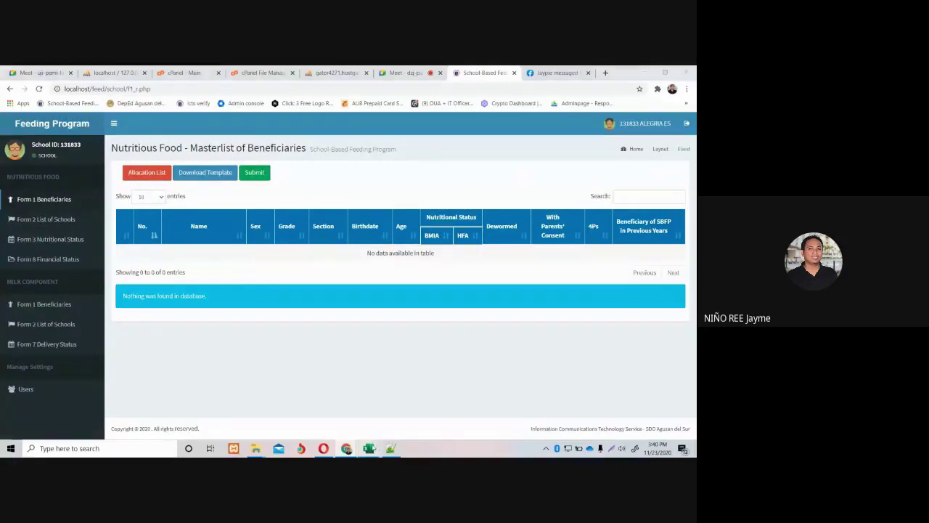
Enter Alegria ES's school ID in row 1's School ID cell and check the Grade list.
{"action": "left_click", "coordinate": [365, 407]}
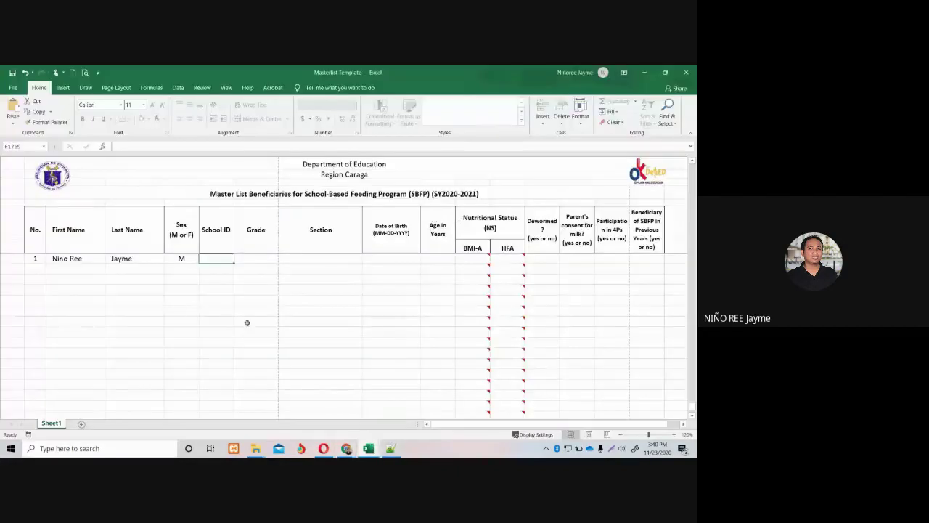
{"action": "double_click", "coordinate": [215, 258]}
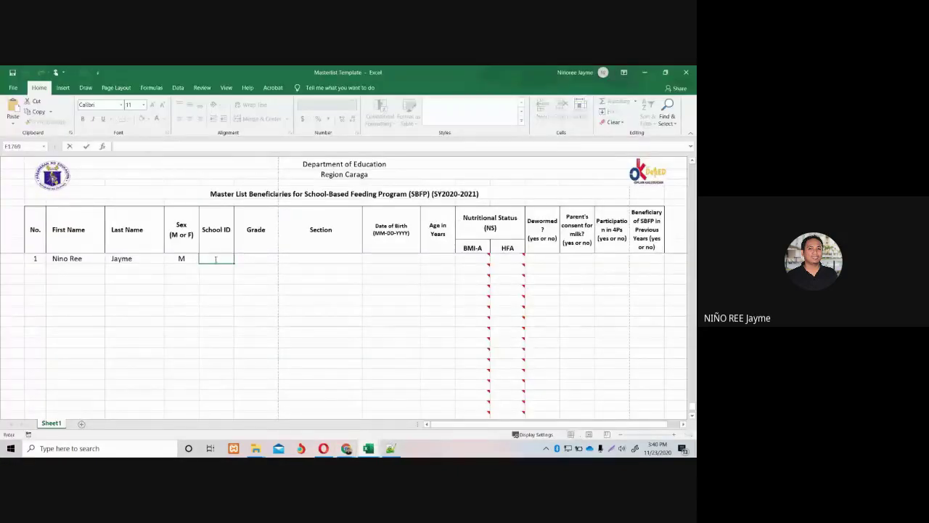
{"action": "type", "text": "131833"}
{"action": "key", "text": "Return"}
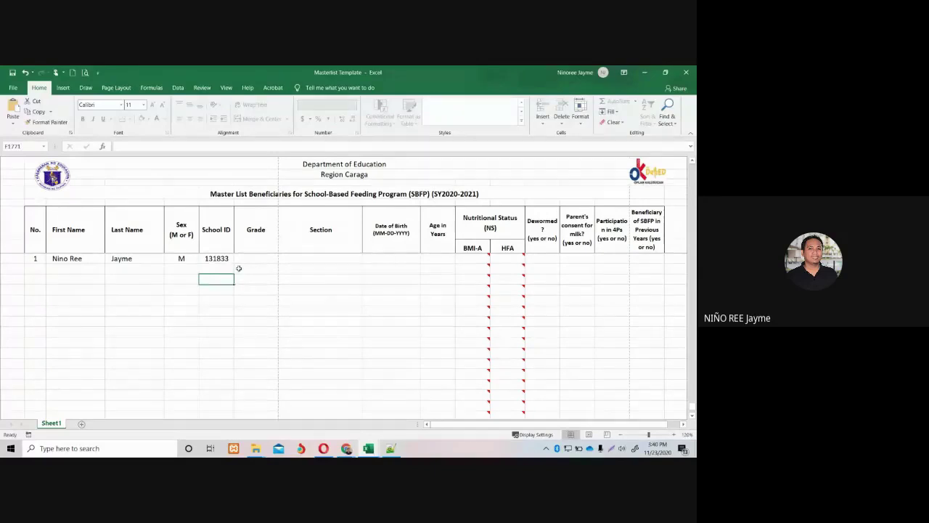
{"action": "left_click", "coordinate": [246, 259]}
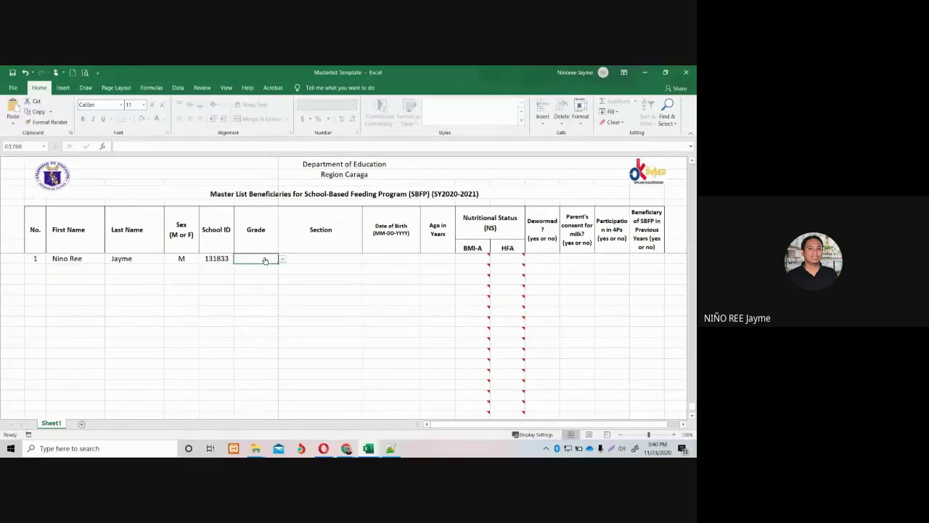
{"action": "left_click", "coordinate": [282, 259]}
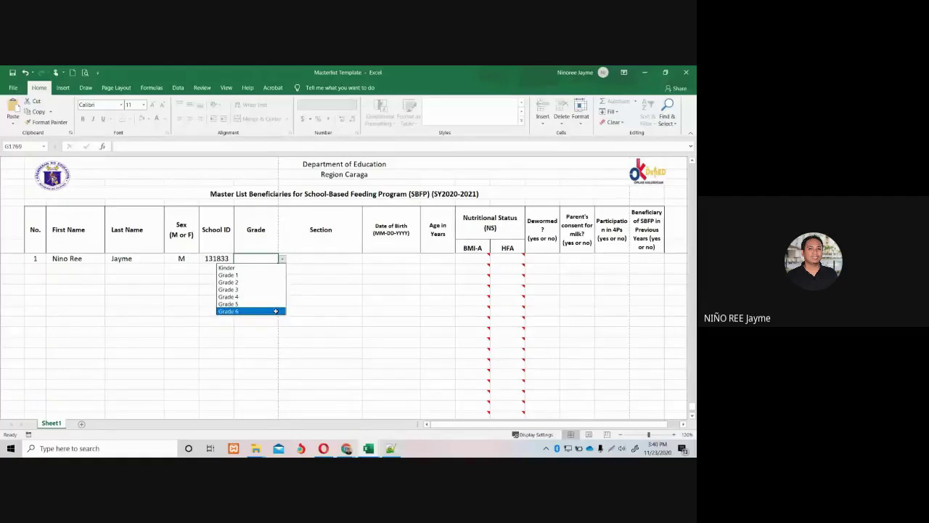
{"action": "left_click", "coordinate": [673, 435]}
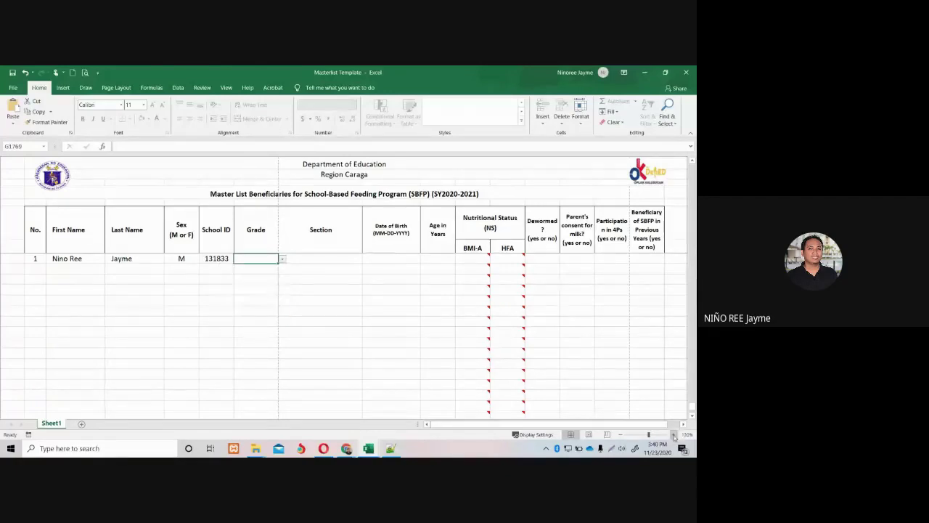
Zoom the worksheet in, then copy and delete the sample row from No. to School ID.
{"action": "left_click", "coordinate": [673, 435]}
{"action": "left_click", "coordinate": [673, 435]}
{"action": "left_click", "coordinate": [673, 434]}
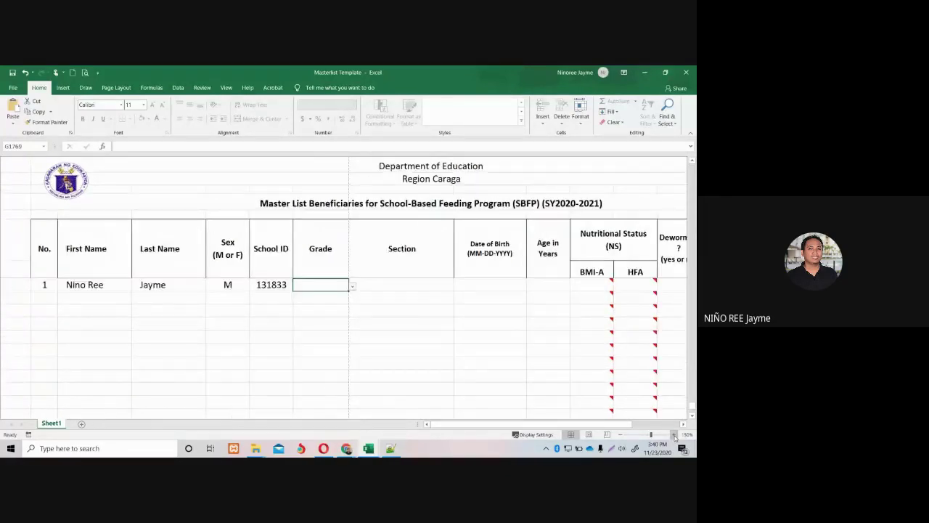
{"action": "left_click", "coordinate": [674, 434]}
{"action": "scroll", "coordinate": [469, 348], "scroll_direction": "down", "scroll_amount": 1}
{"action": "scroll", "coordinate": [460, 350], "scroll_direction": "up", "scroll_amount": 3}
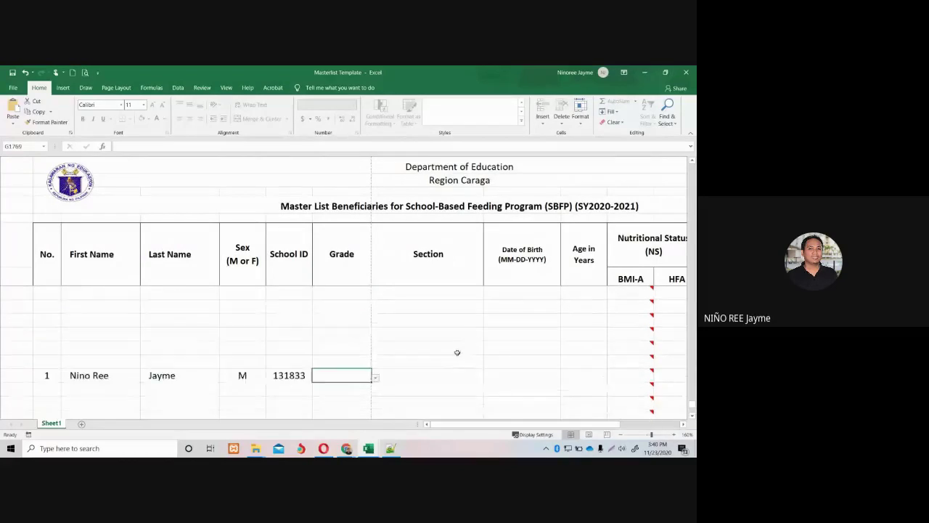
{"action": "left_click_drag", "start_coordinate": [47, 376], "coordinate": [274, 377]}
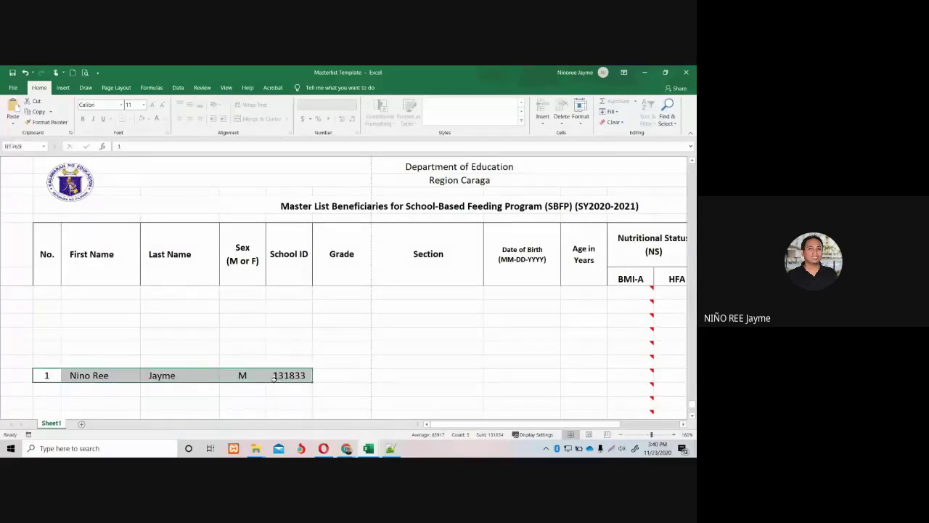
{"action": "key", "text": "ctrl+c"}
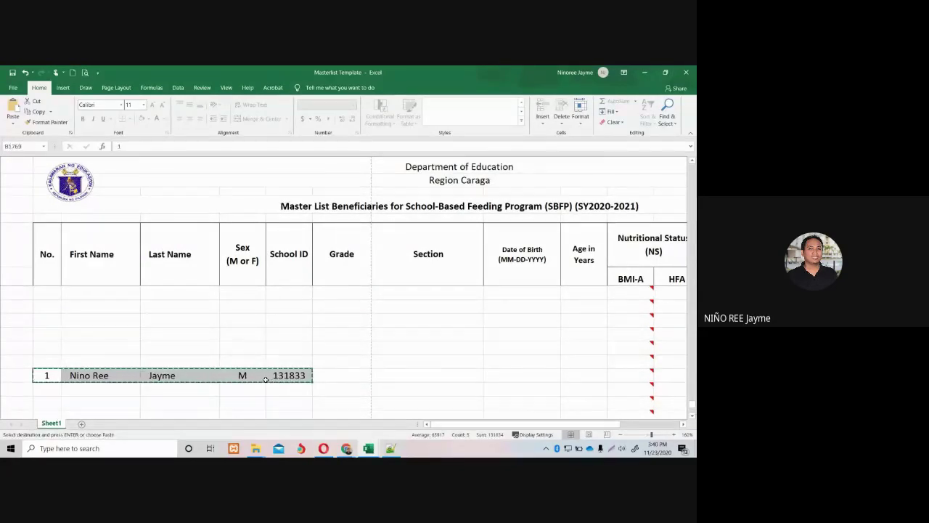
{"action": "key", "text": "Delete"}
{"action": "left_click", "coordinate": [162, 346]}
Enter No. 1, the learner's first and last name, and sex M in row 1.
{"action": "scroll", "coordinate": [143, 338], "scroll_direction": "down", "scroll_amount": 1}
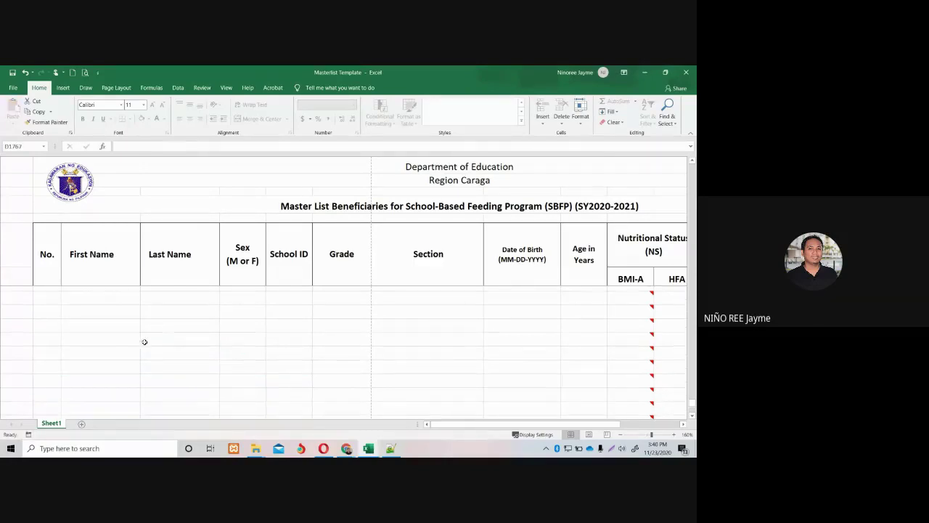
{"action": "left_click", "coordinate": [52, 269]}
{"action": "key", "text": "Down"}
{"action": "key", "text": "Down"}
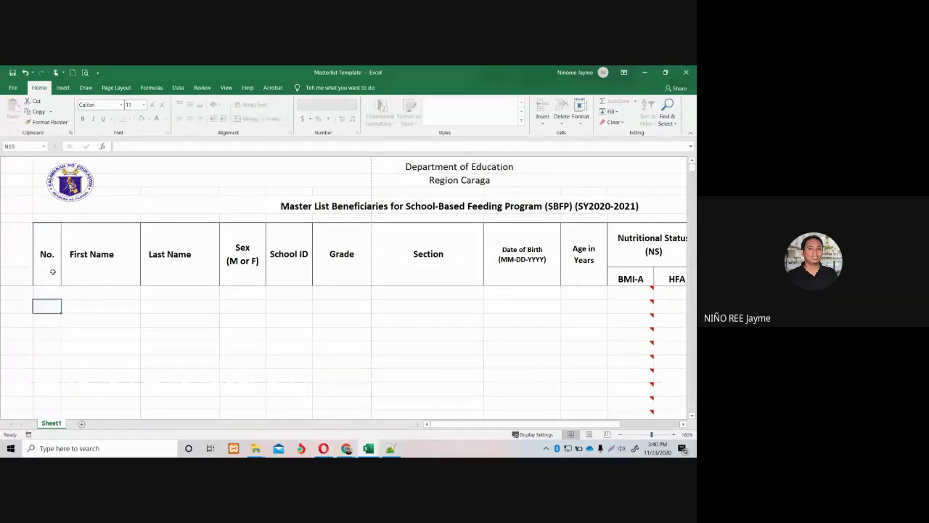
{"action": "key", "text": "Up"}
{"action": "type", "text": "1"}
{"action": "left_click", "coordinate": [87, 293]}
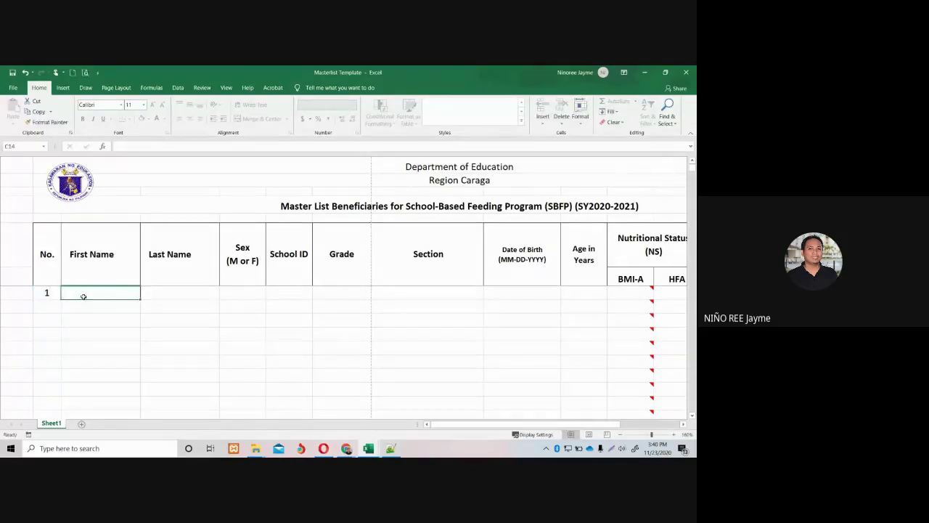
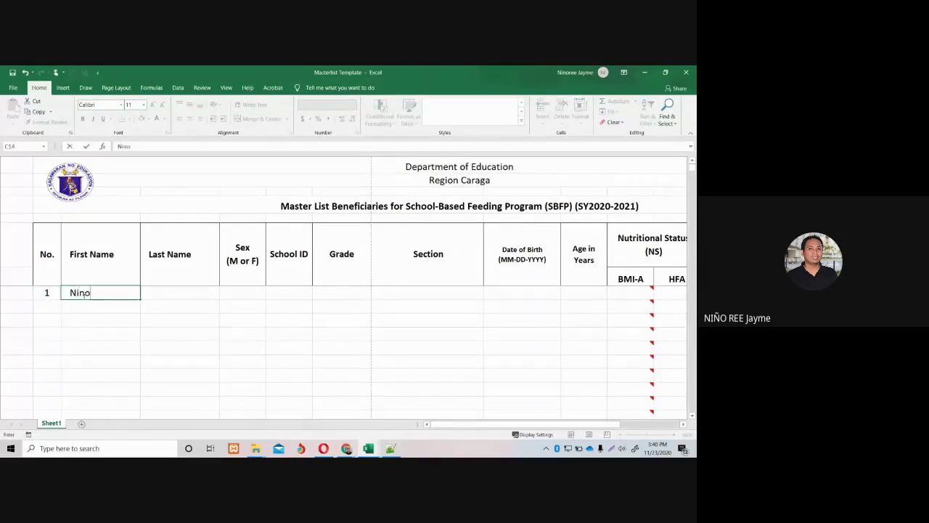
{"action": "left_click", "coordinate": [156, 289]}
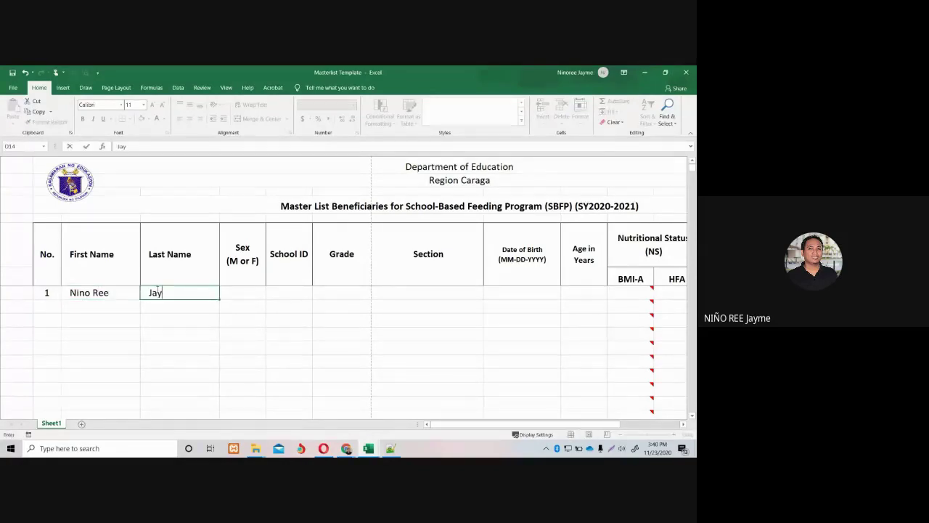
{"action": "left_click", "coordinate": [230, 292]}
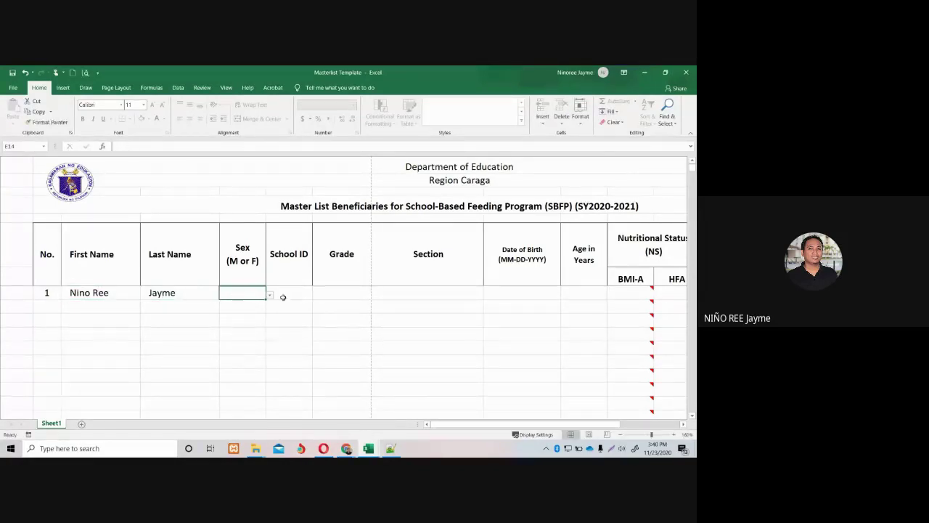
{"action": "left_click", "coordinate": [269, 295]}
{"action": "left_click", "coordinate": [239, 305]}
{"action": "left_click", "coordinate": [286, 296]}
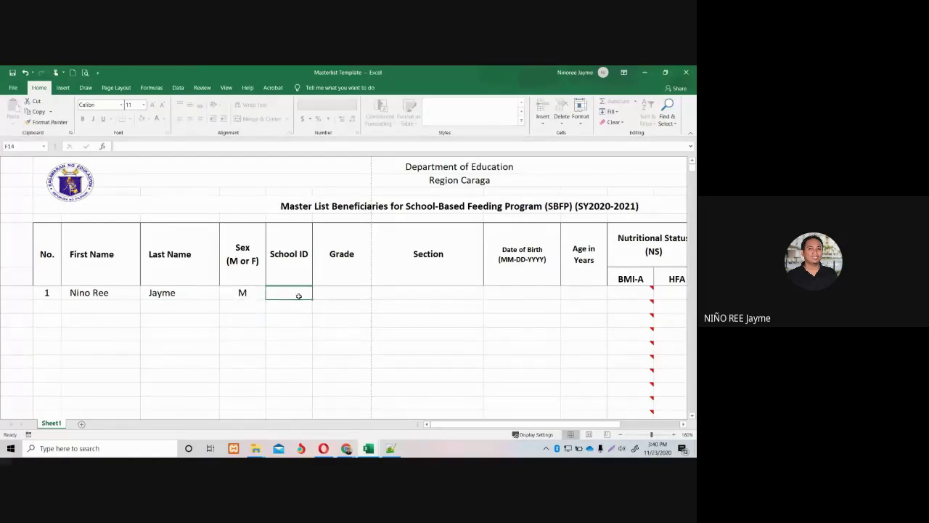
Add the school ID, Grade 1 and section Acasia to row 1.
{"action": "type", "text": "131"}
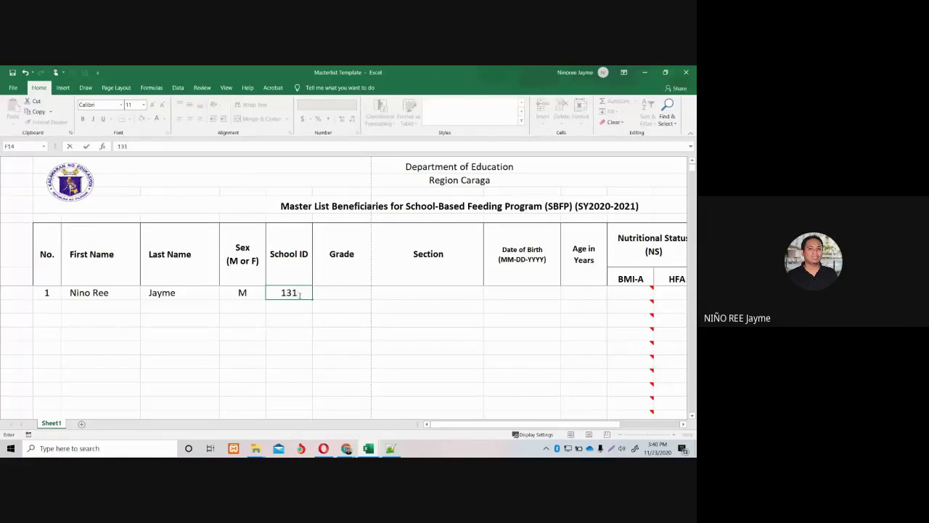
{"action": "type", "text": "833"}
{"action": "left_click", "coordinate": [332, 292]}
{"action": "left_click", "coordinate": [375, 295]}
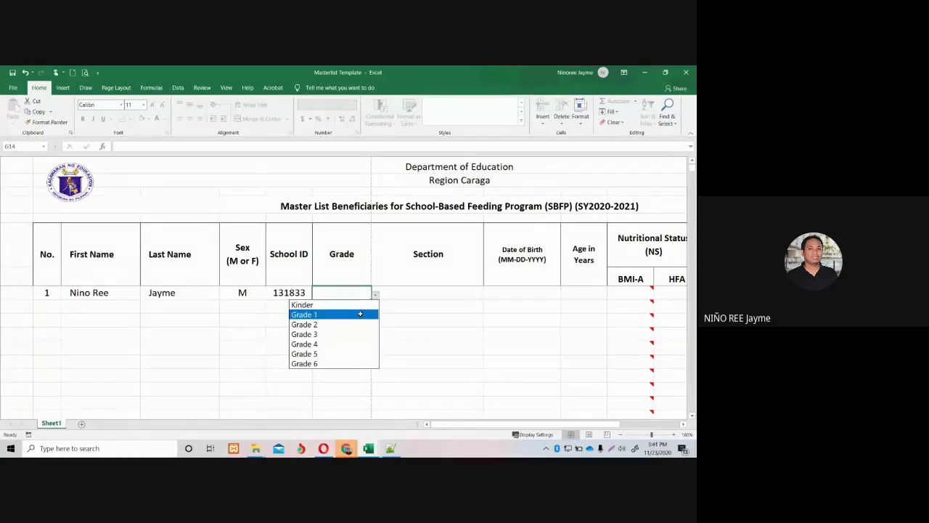
{"action": "left_click", "coordinate": [360, 313]}
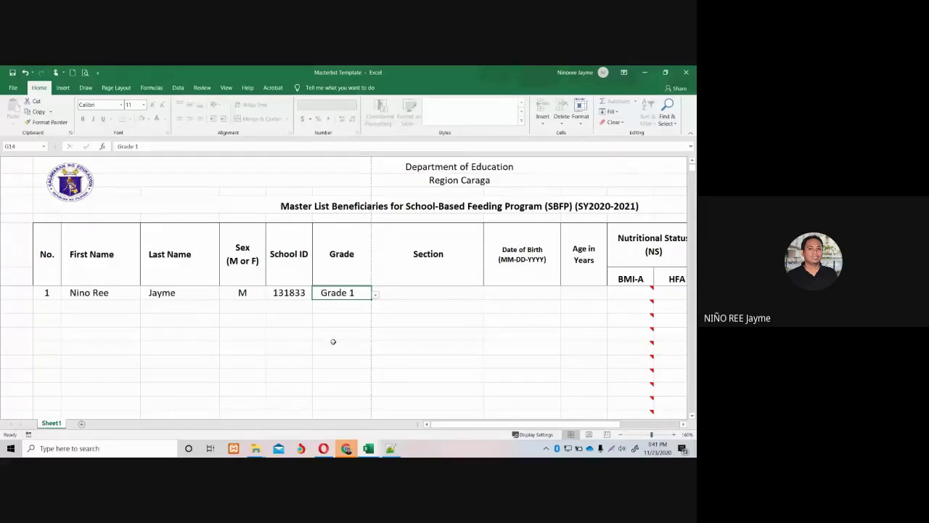
{"action": "left_click", "coordinate": [420, 291]}
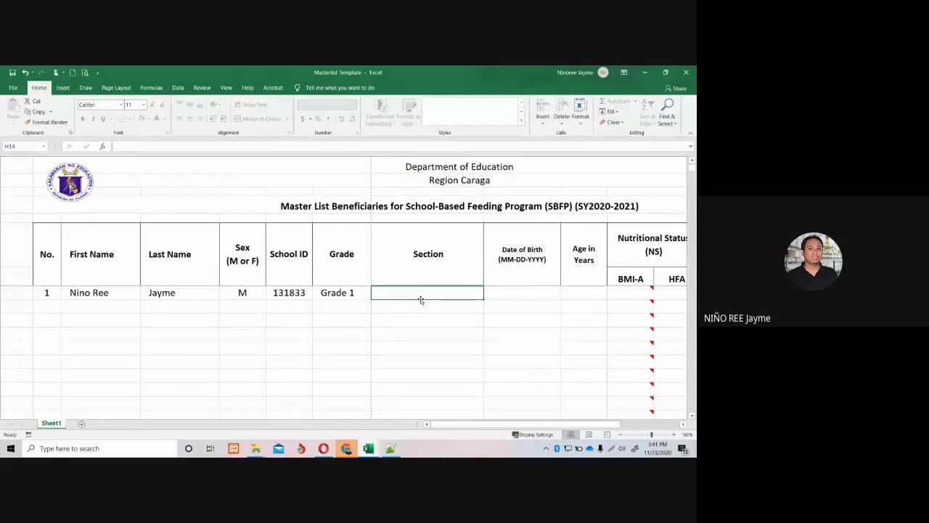
{"action": "type", "text": "Acasia"}
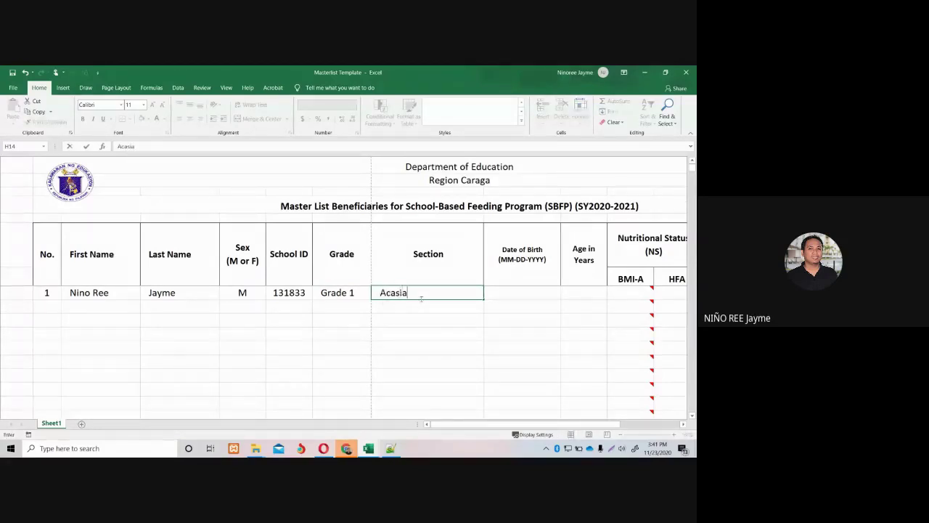
{"action": "left_click", "coordinate": [170, 296]}
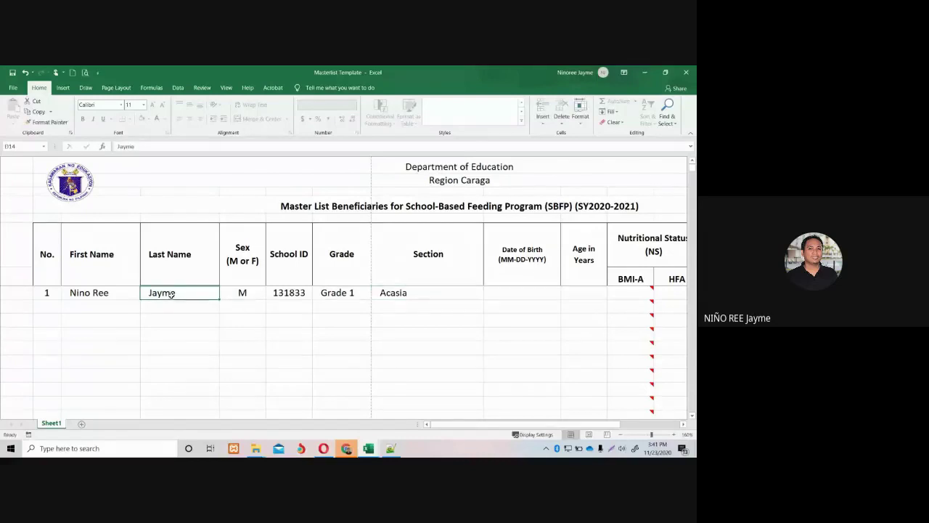
{"action": "left_click", "coordinate": [494, 291]}
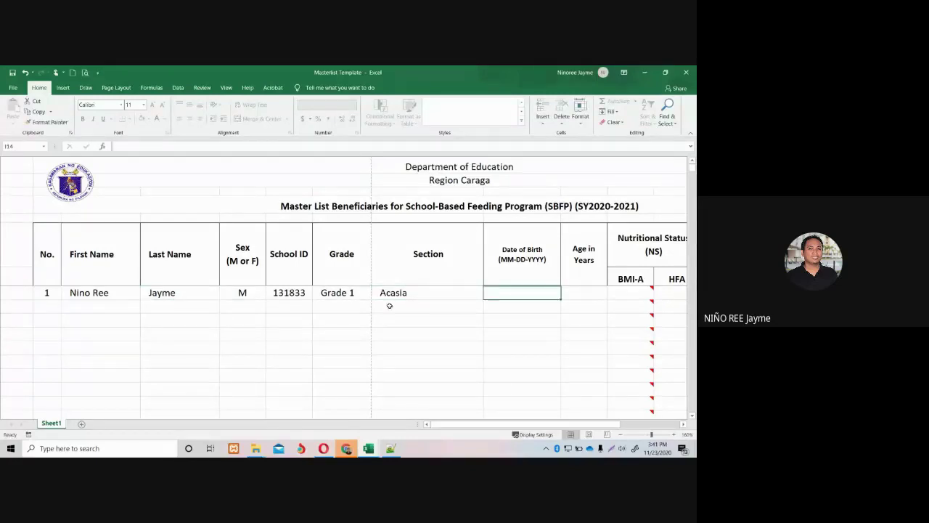
{"action": "left_click", "coordinate": [351, 293]}
{"action": "left_click", "coordinate": [375, 292]}
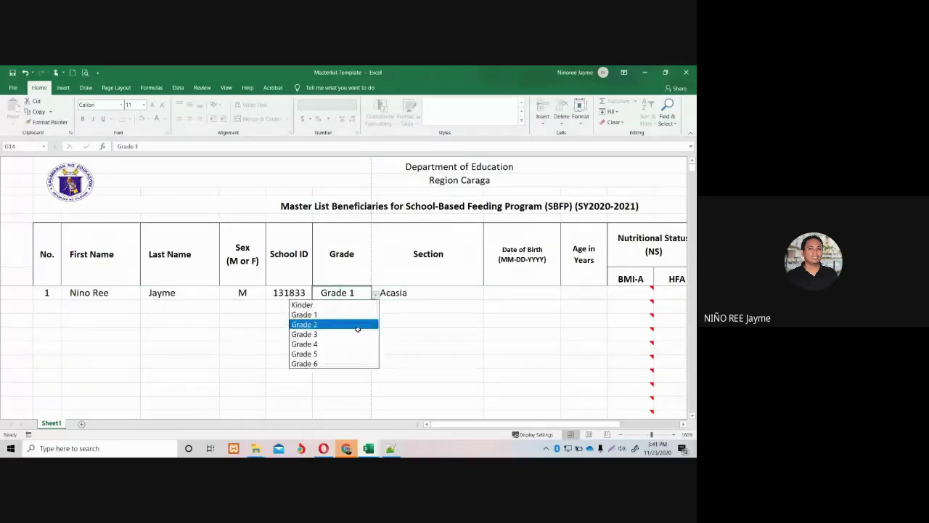
{"action": "left_click", "coordinate": [356, 324]}
{"action": "left_click", "coordinate": [500, 293]}
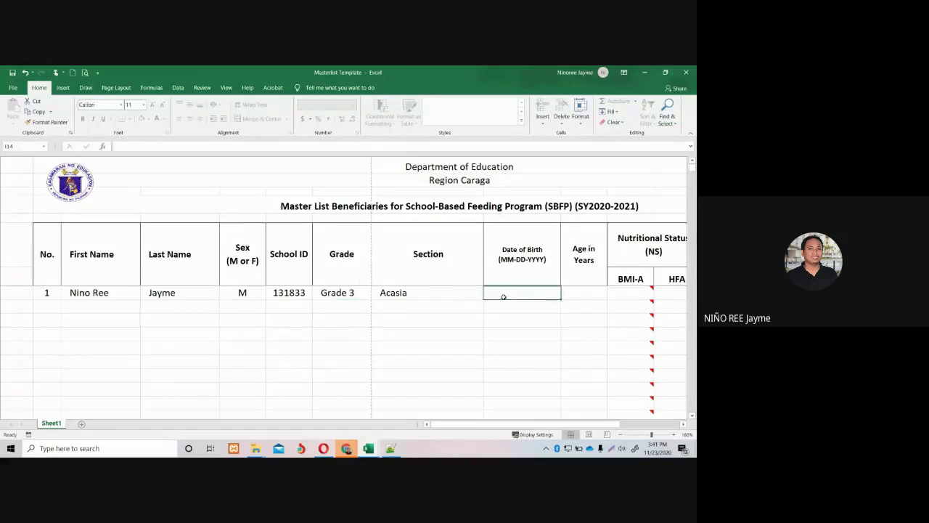
{"action": "type", "text": "01"}
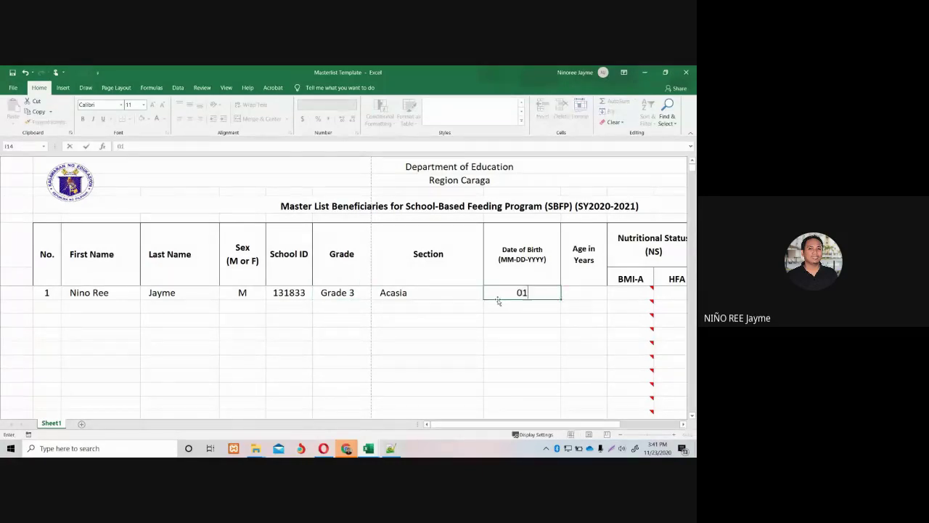
{"action": "type", "text": "-22-2012"}
{"action": "key", "text": "Return"}
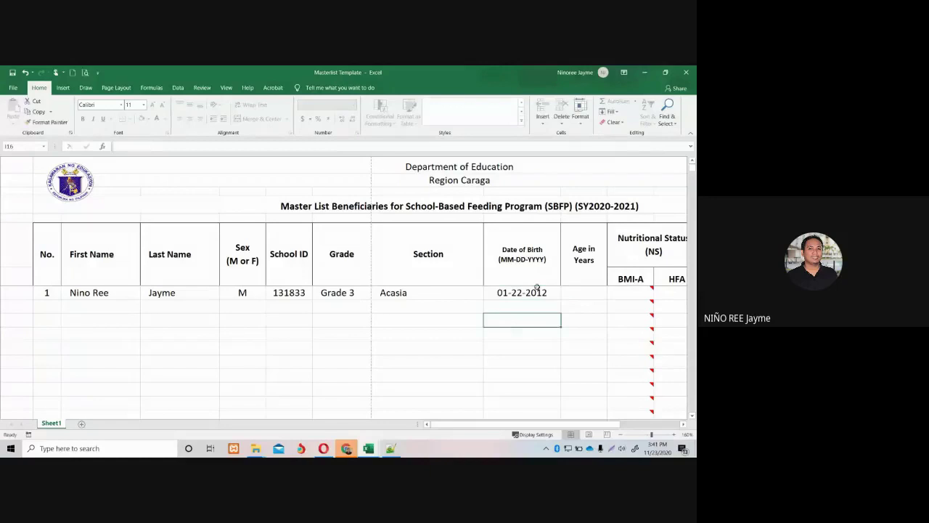
{"action": "left_click", "coordinate": [575, 294]}
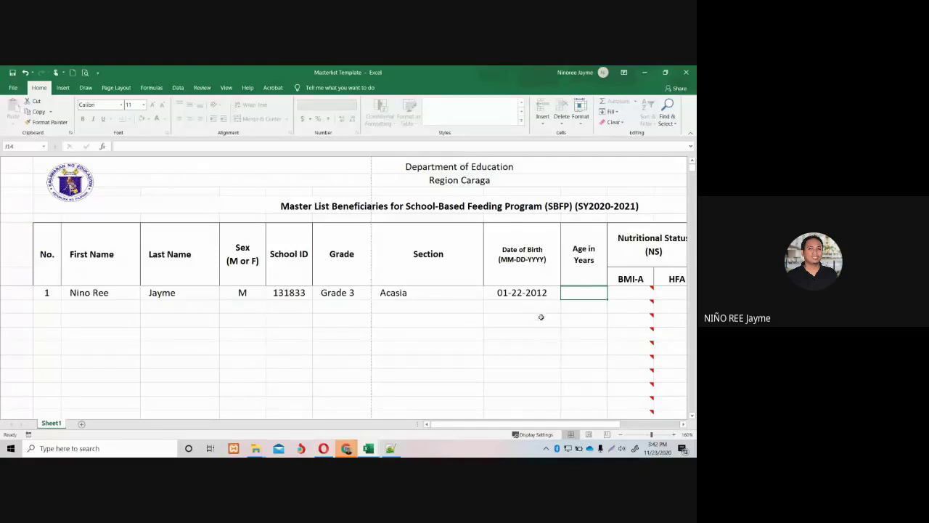
{"action": "type", "text": "8"}
{"action": "left_click", "coordinate": [572, 319]}
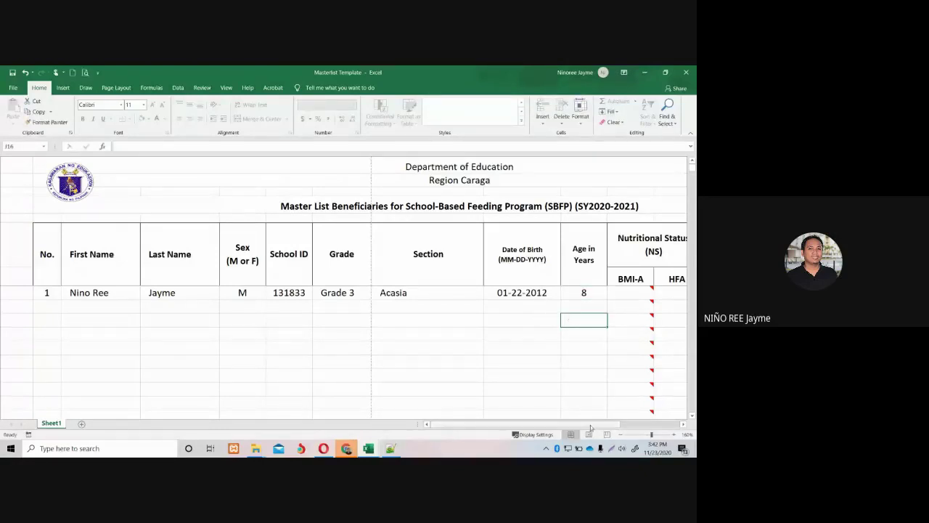
Scroll right and choose SW from the dropdown in BMI-A cell K14.
{"action": "left_click_drag", "start_coordinate": [593, 424], "coordinate": [651, 427]}
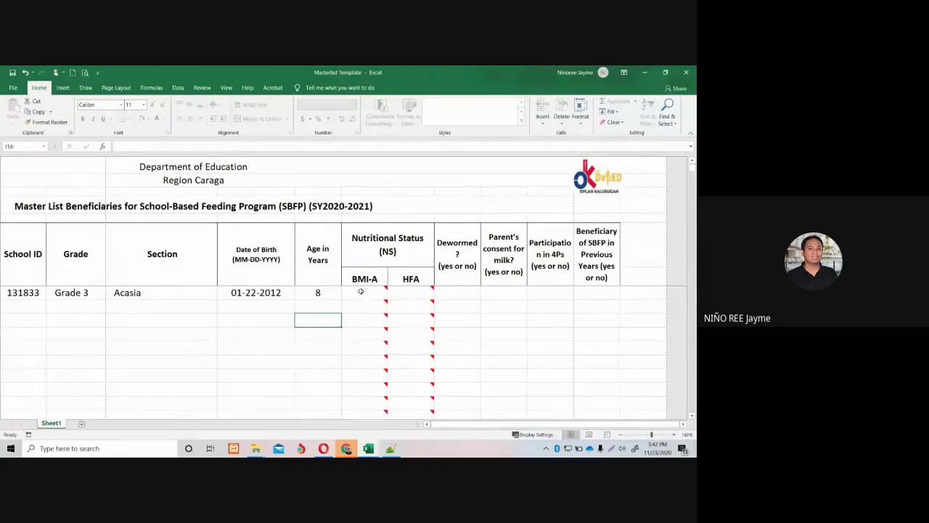
{"action": "mouse_move", "coordinate": [360, 290]}
{"action": "mouse_move", "coordinate": [404, 296]}
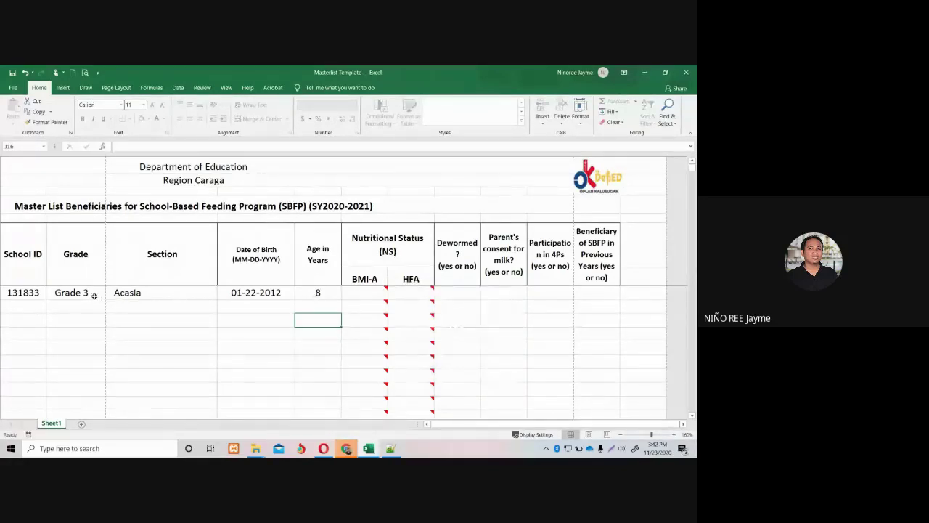
{"action": "left_click", "coordinate": [360, 295]}
{"action": "left_click", "coordinate": [390, 295]}
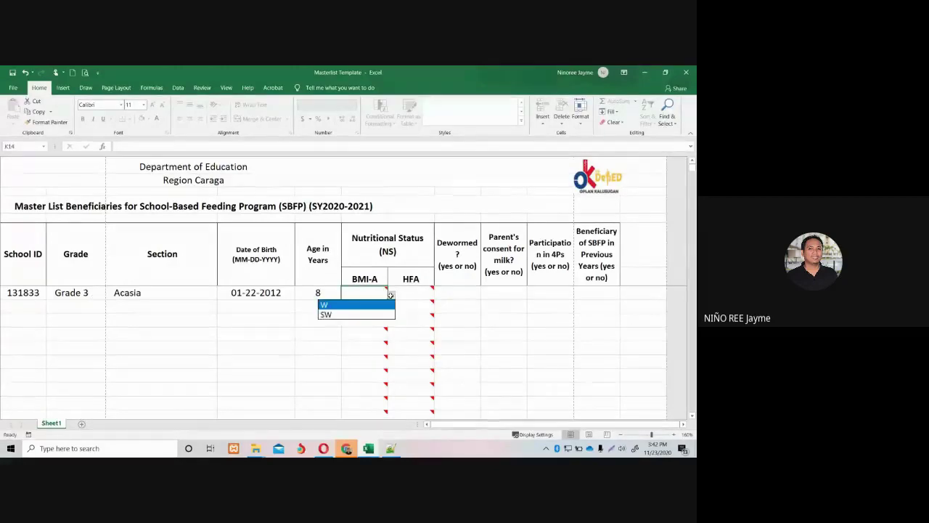
{"action": "left_click", "coordinate": [361, 315]}
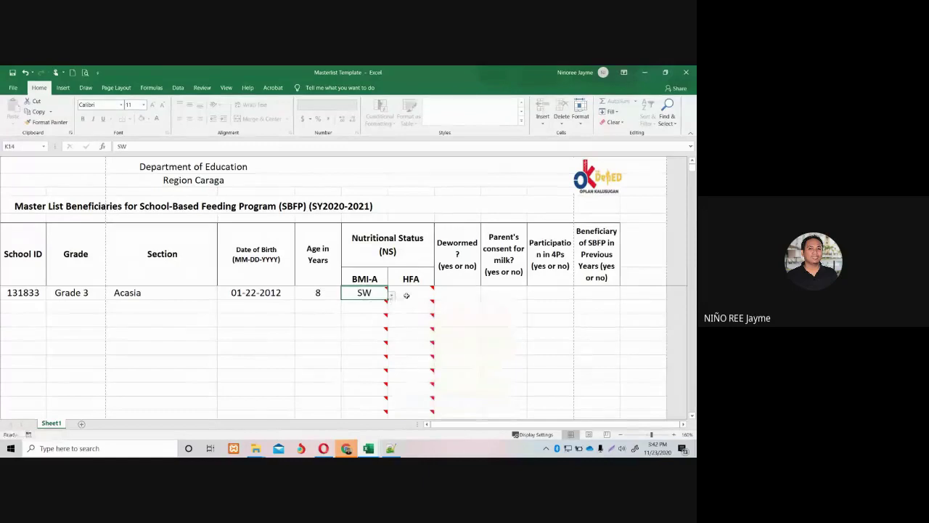
{"action": "mouse_move", "coordinate": [415, 293]}
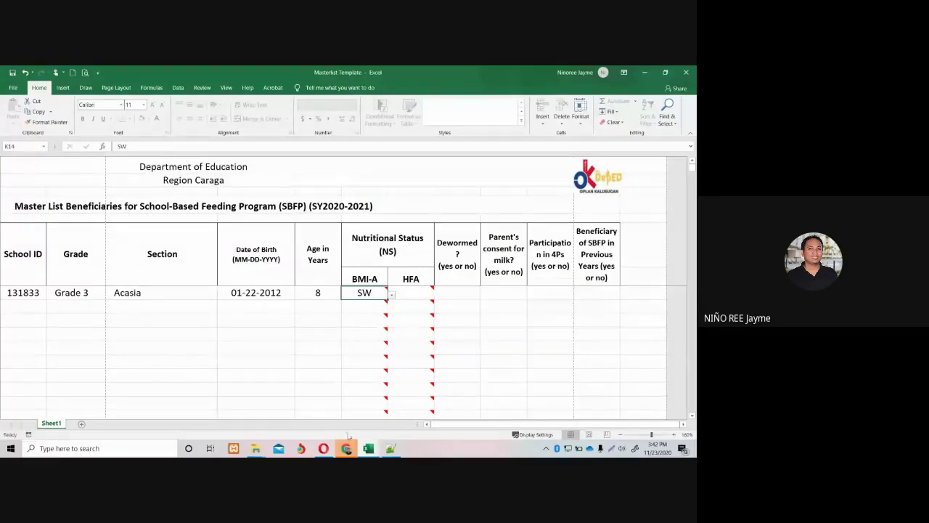
{"action": "mouse_move", "coordinate": [348, 444]}
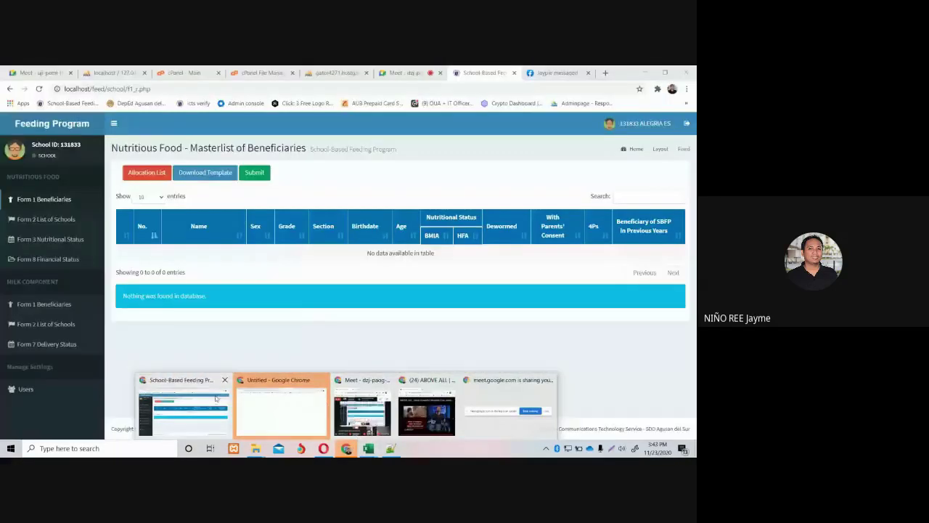
In Chrome's Feeding Program page, open the Allocation List of Nutritious Food Product.
{"action": "left_click", "coordinate": [182, 408]}
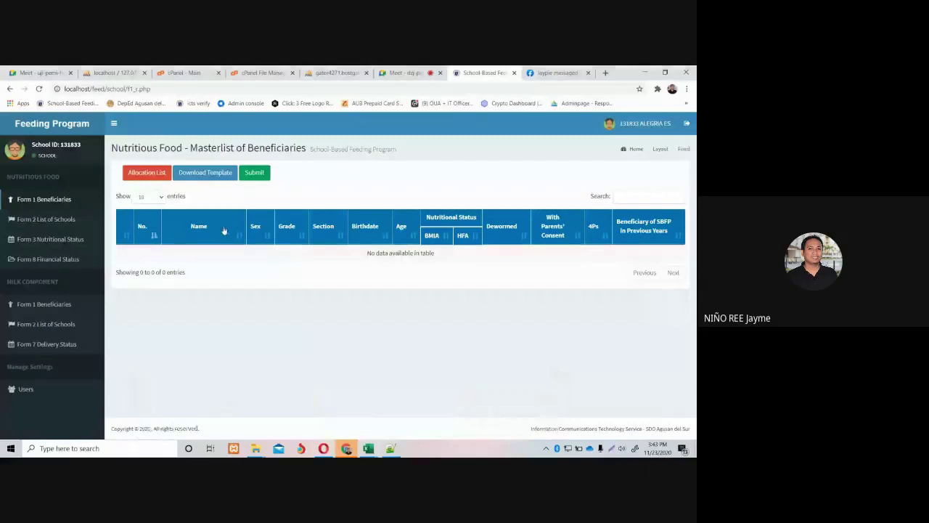
{"action": "left_click", "coordinate": [160, 174]}
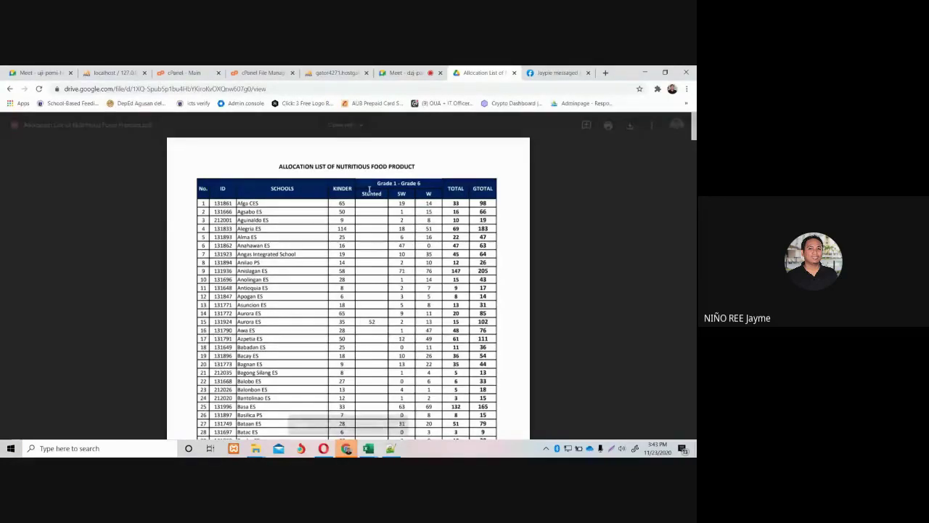
Scroll through the allocation PDF, checking it against the Masterlist Template, then return to the workbook.
{"action": "scroll", "coordinate": [368, 283], "scroll_direction": "down", "scroll_amount": 1}
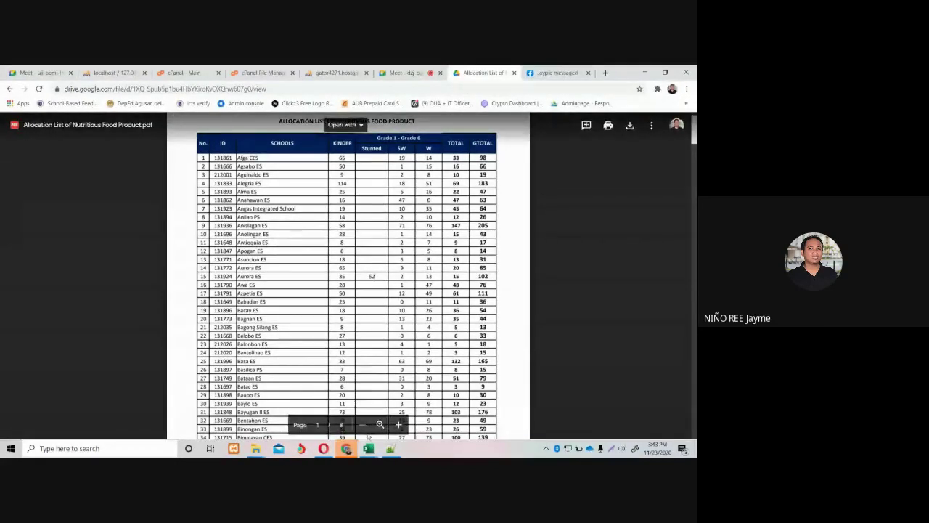
{"action": "mouse_move", "coordinate": [369, 448]}
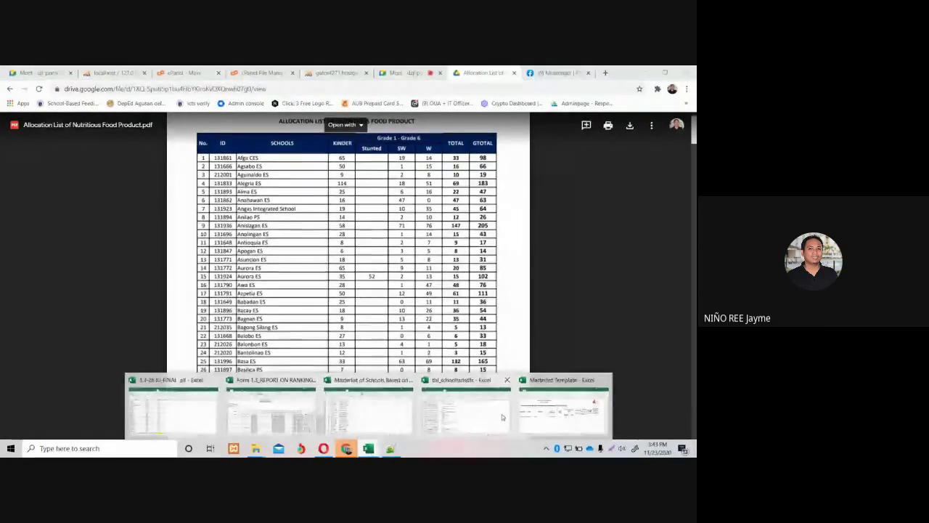
{"action": "left_click", "coordinate": [540, 411]}
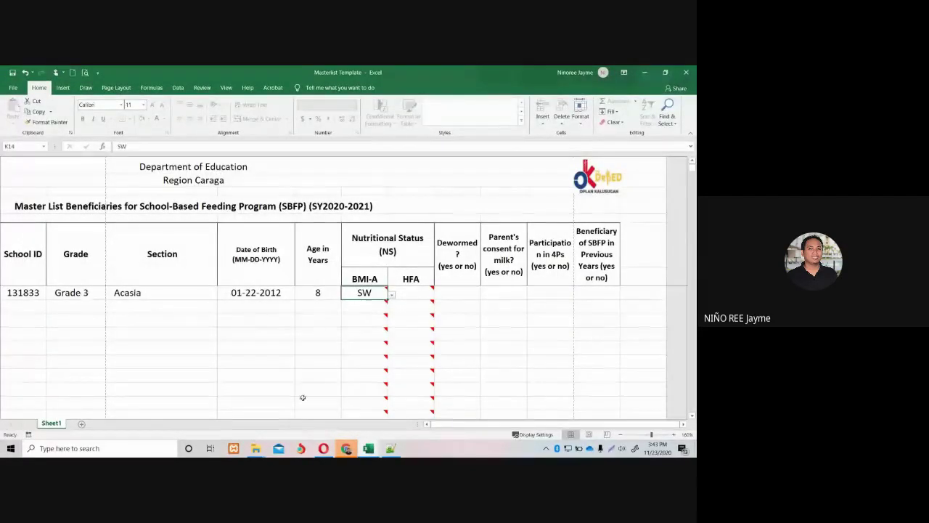
{"action": "mouse_move", "coordinate": [346, 447]}
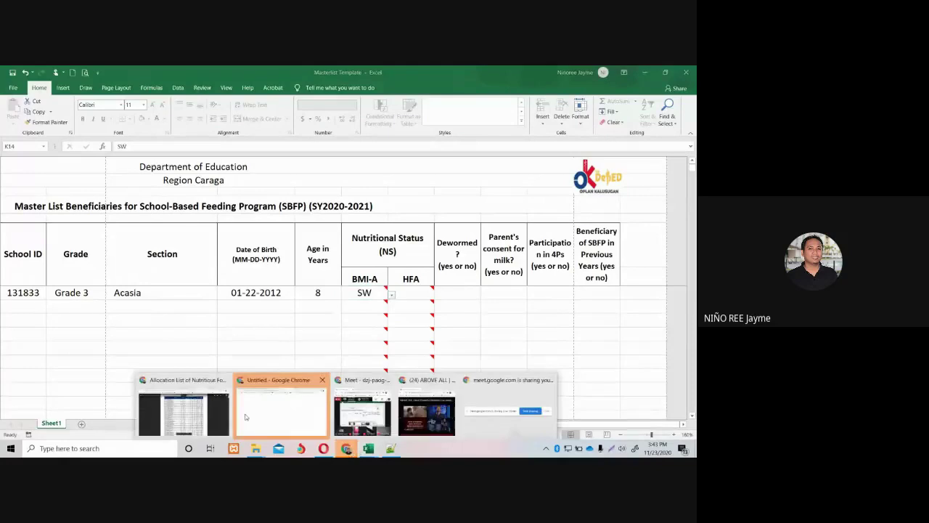
{"action": "left_click", "coordinate": [206, 412]}
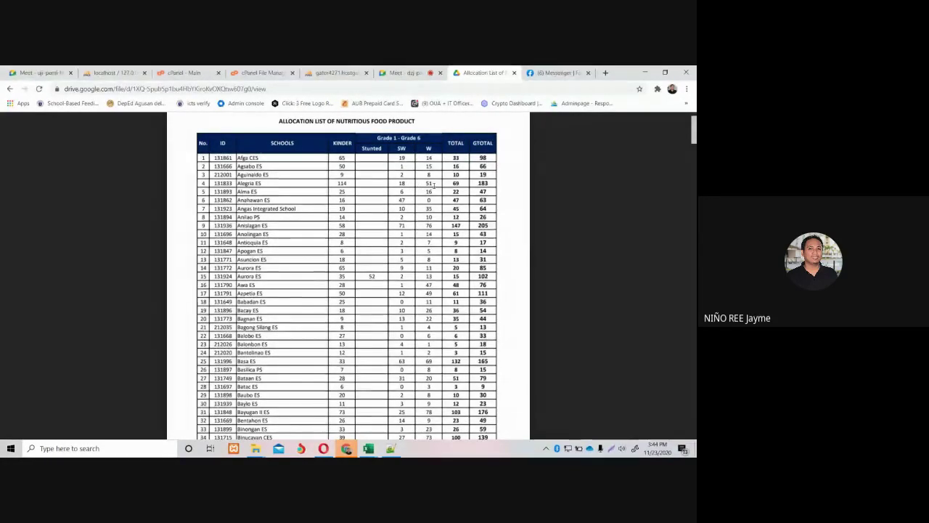
{"action": "mouse_move", "coordinate": [368, 448]}
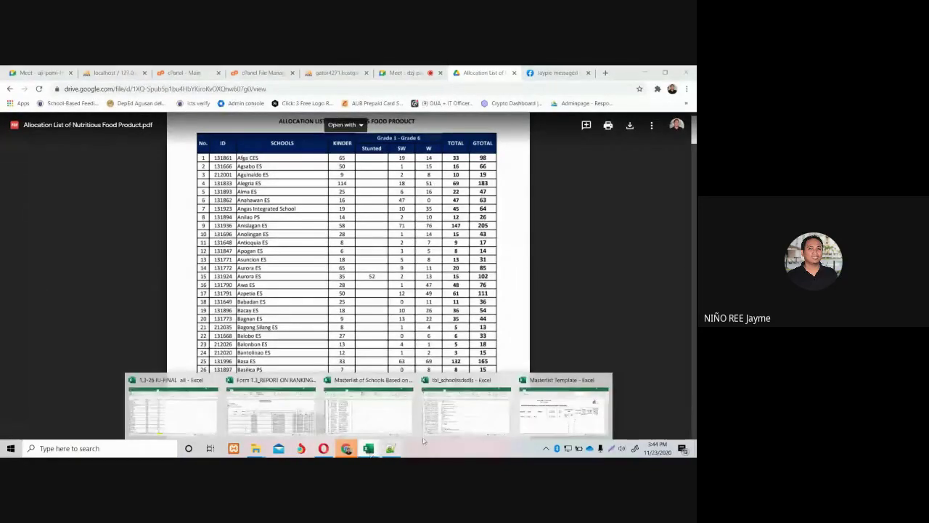
{"action": "left_click", "coordinate": [523, 407]}
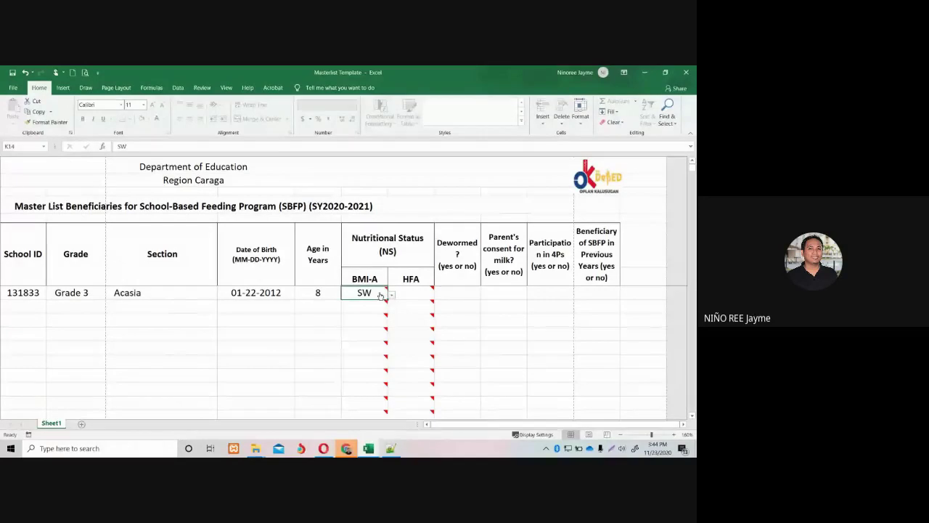
Set the first learner's Dewormed and Parent's consent entries to Yes.
{"action": "left_click", "coordinate": [410, 293]}
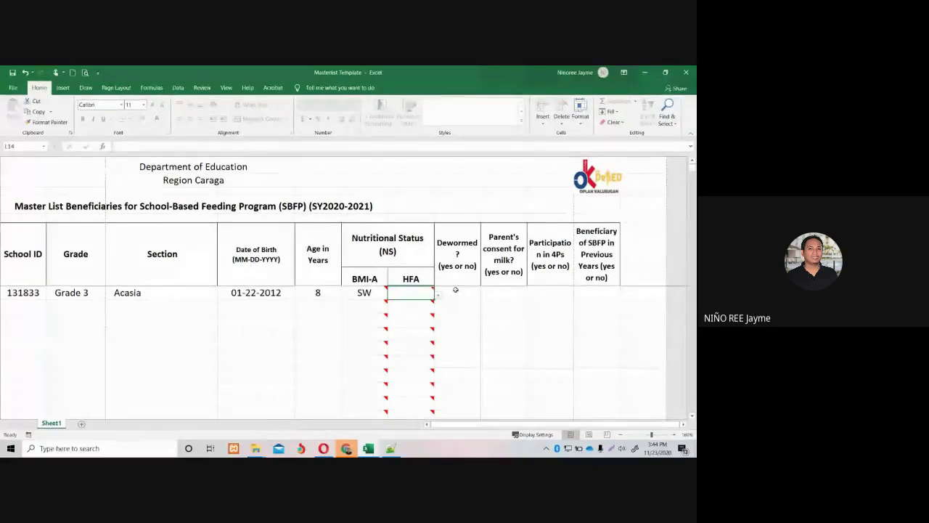
{"action": "left_click", "coordinate": [455, 294]}
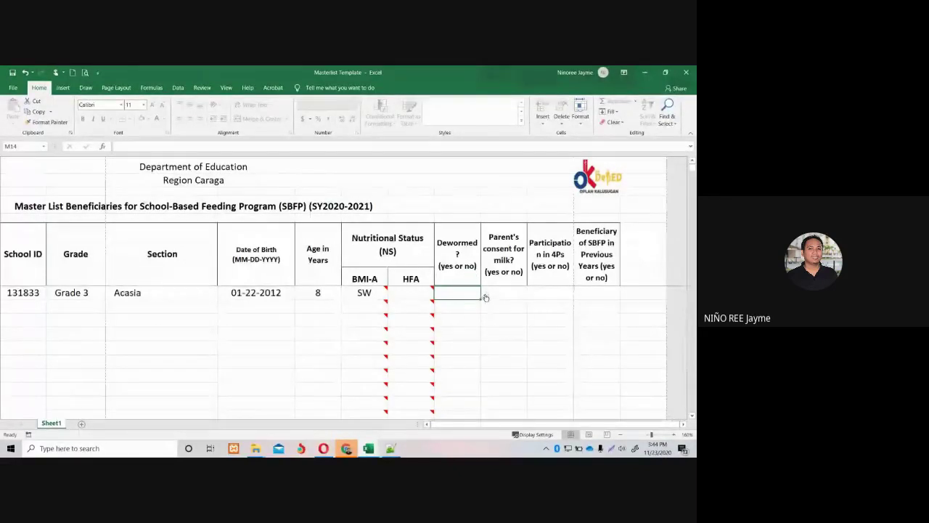
{"action": "left_click", "coordinate": [484, 293]}
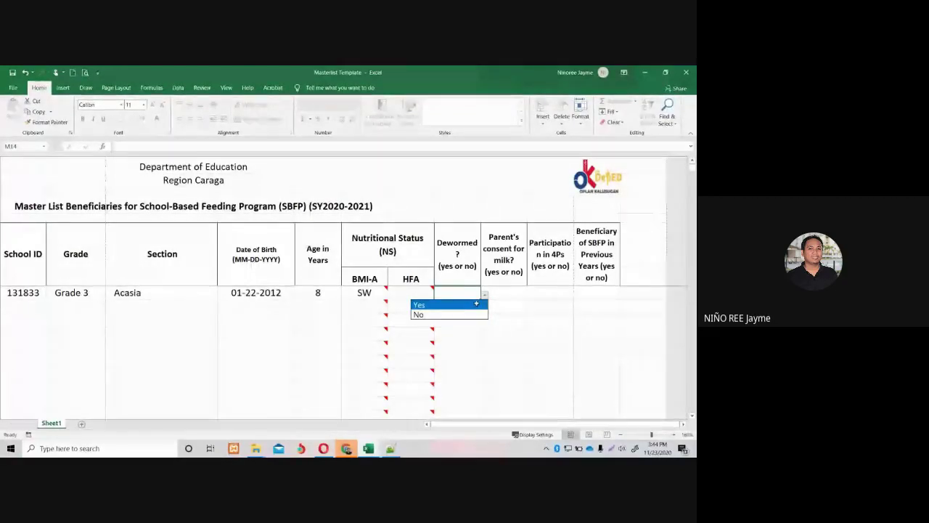
{"action": "left_click", "coordinate": [476, 304]}
{"action": "left_click", "coordinate": [498, 294]}
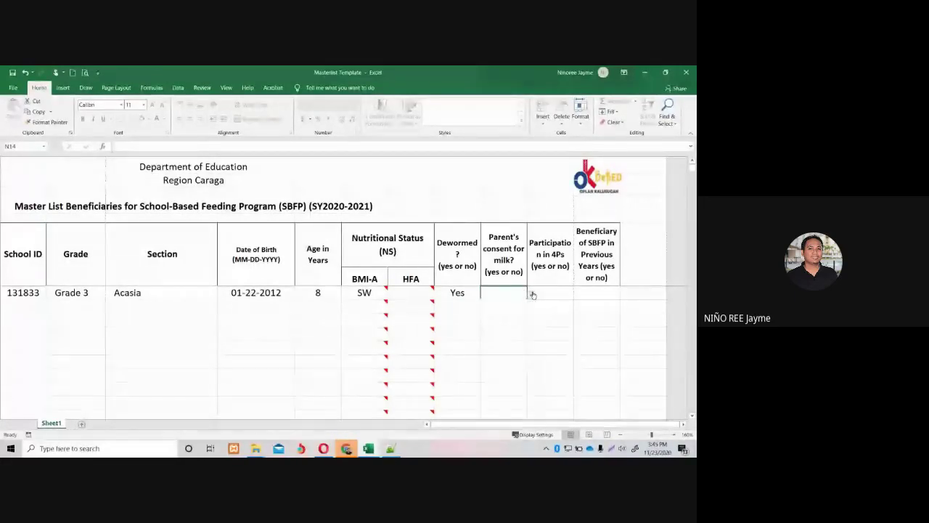
{"action": "left_click", "coordinate": [532, 294]}
{"action": "left_click", "coordinate": [504, 304]}
Set the first learner's 4Ps and previous SBFP beneficiary entries to Yes.
{"action": "left_click", "coordinate": [541, 292]}
{"action": "left_click", "coordinate": [577, 293]}
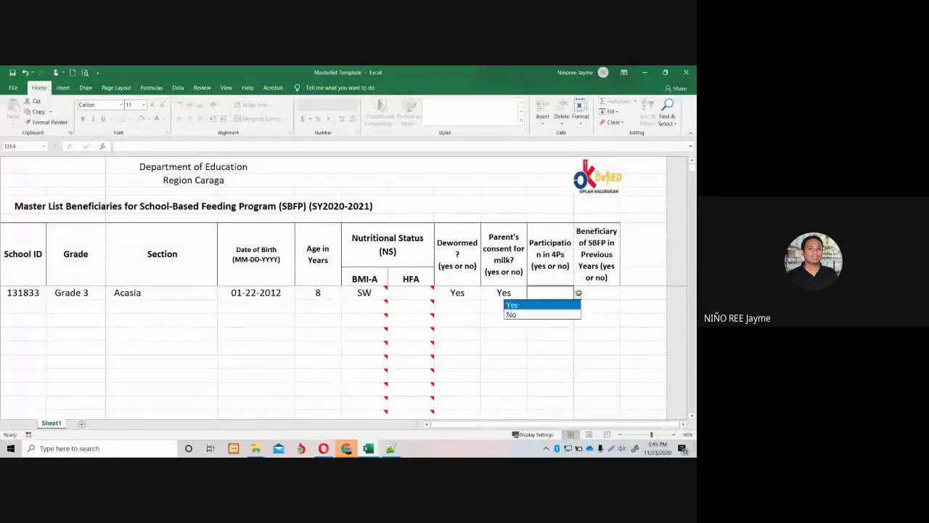
{"action": "left_click", "coordinate": [564, 304]}
{"action": "left_click", "coordinate": [589, 292]}
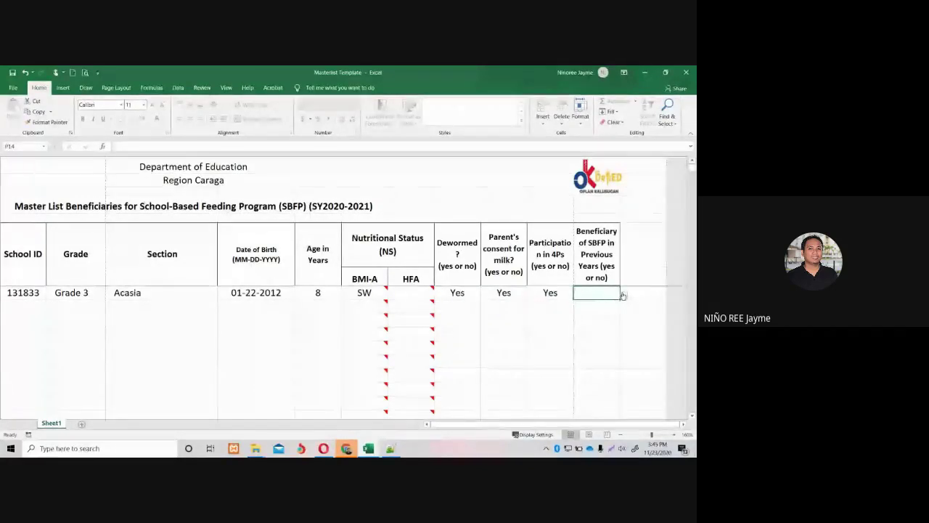
{"action": "left_click", "coordinate": [623, 294]}
{"action": "left_click", "coordinate": [599, 305]}
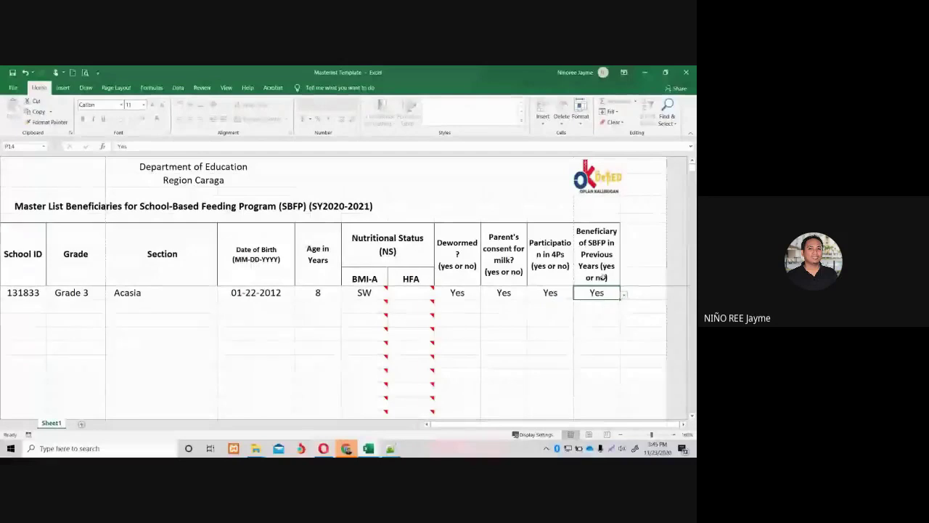
{"action": "left_click_drag", "start_coordinate": [609, 258], "coordinate": [457, 254]}
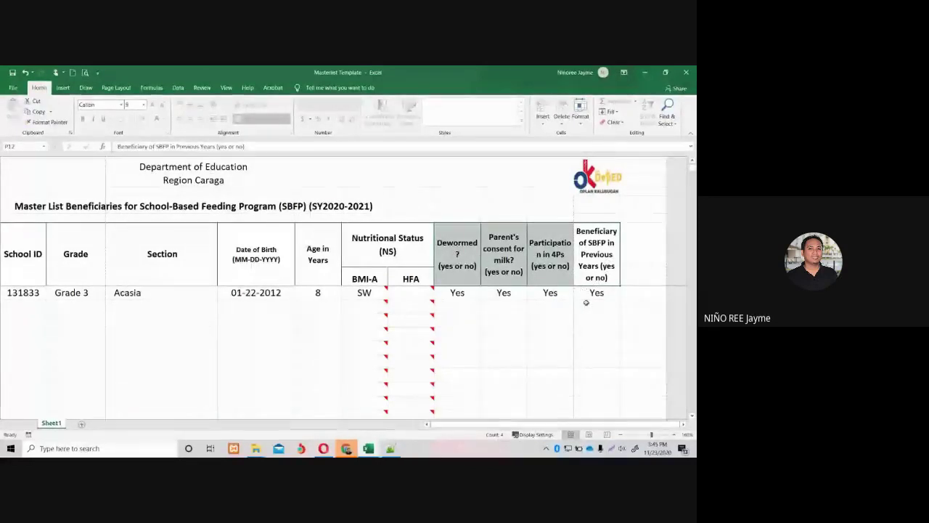
{"action": "left_click", "coordinate": [553, 305]}
{"action": "left_click", "coordinate": [544, 292]}
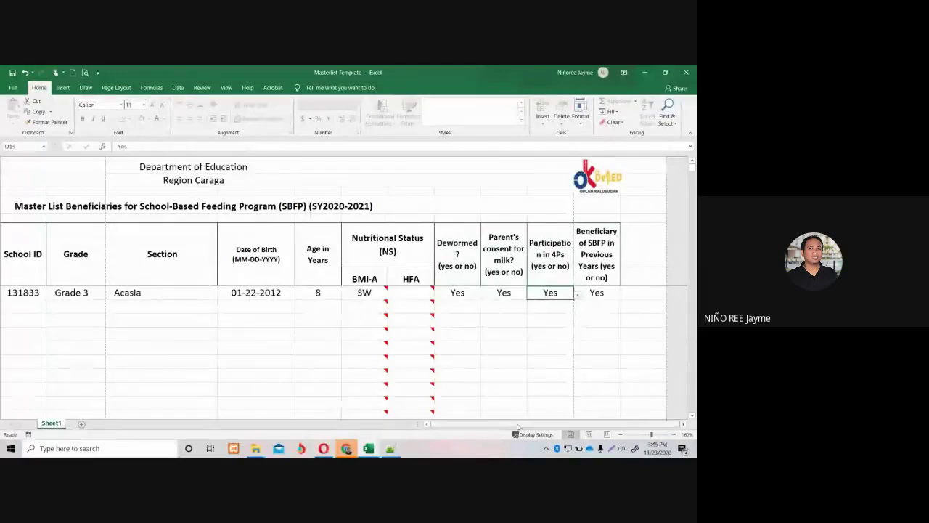
{"action": "left_click_drag", "start_coordinate": [520, 423], "coordinate": [424, 422]}
Start row 2 with number 2, the second learner's first and last name, and sex F.
{"action": "left_click", "coordinate": [53, 307]}
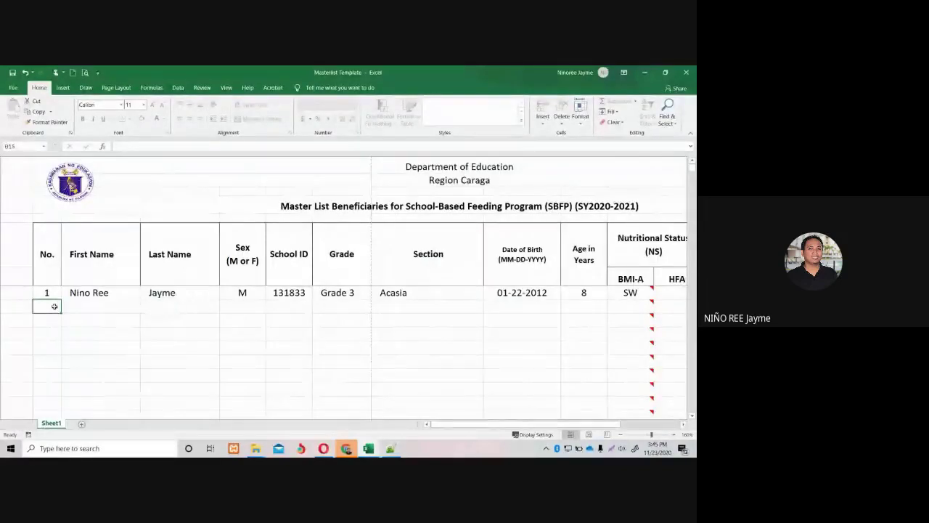
{"action": "type", "text": "2"}
{"action": "left_click", "coordinate": [103, 306]}
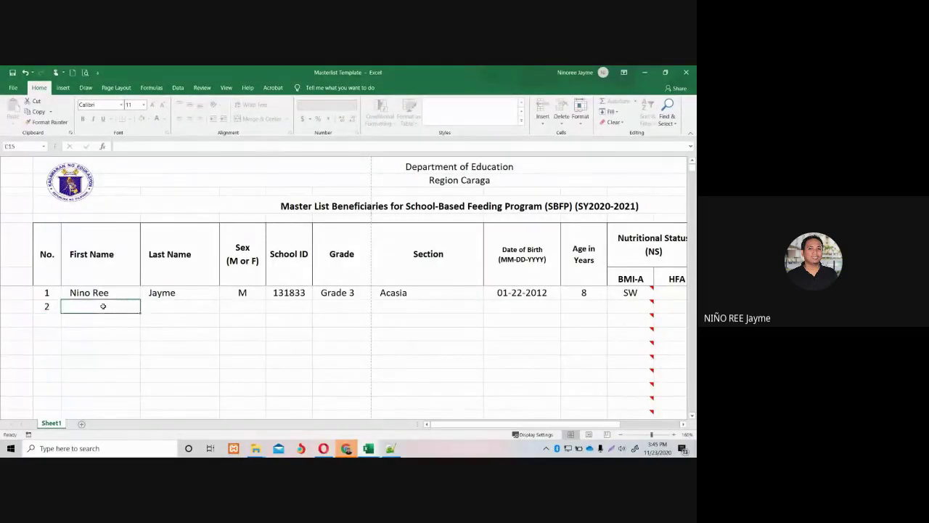
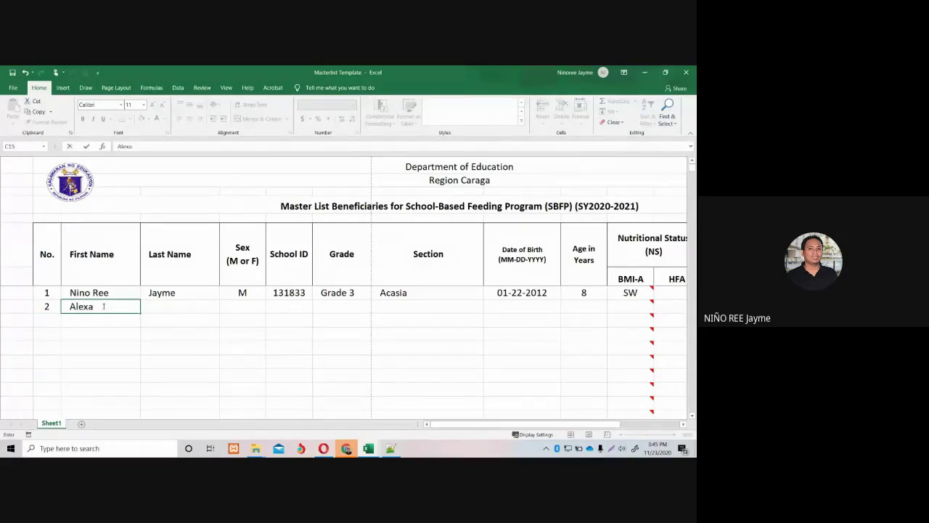
{"action": "left_click", "coordinate": [184, 307]}
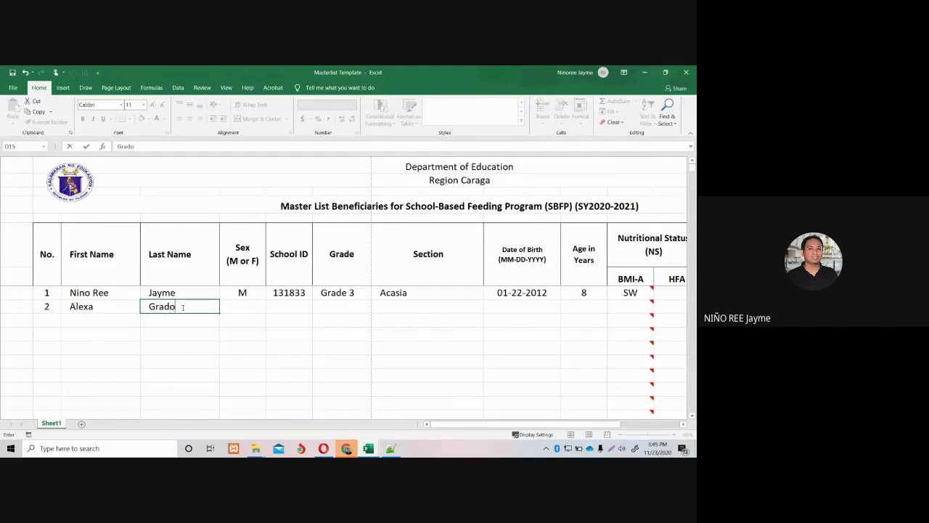
{"action": "key", "text": "Tab"}
{"action": "left_click", "coordinate": [269, 307]}
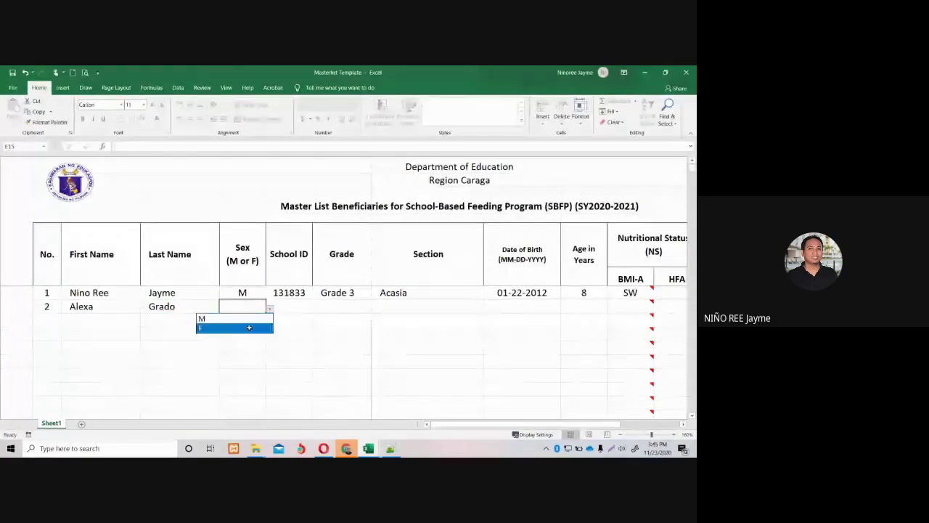
{"action": "type", "text": "F"}
Copy school ID 131833 into F15, then set grade Kinder and section Gumamela.
{"action": "left_click", "coordinate": [288, 293]}
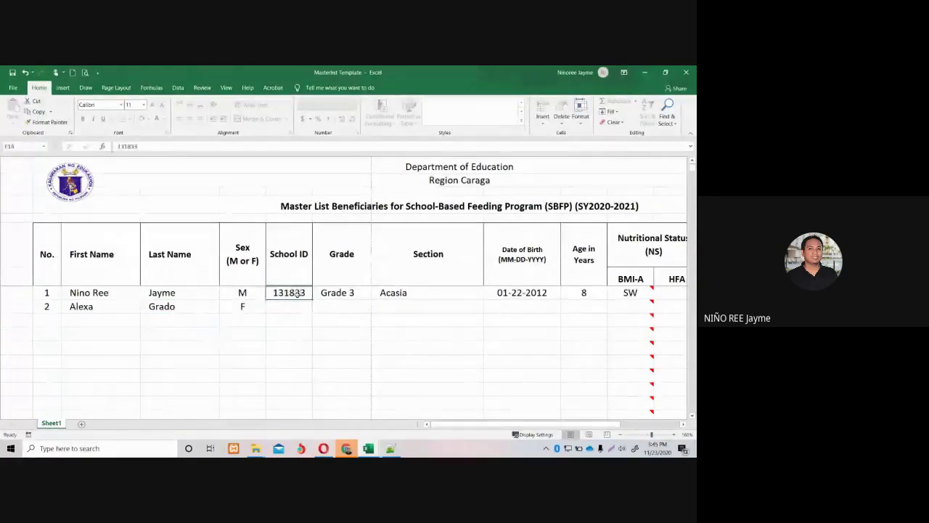
{"action": "key", "text": "ctrl+c"}
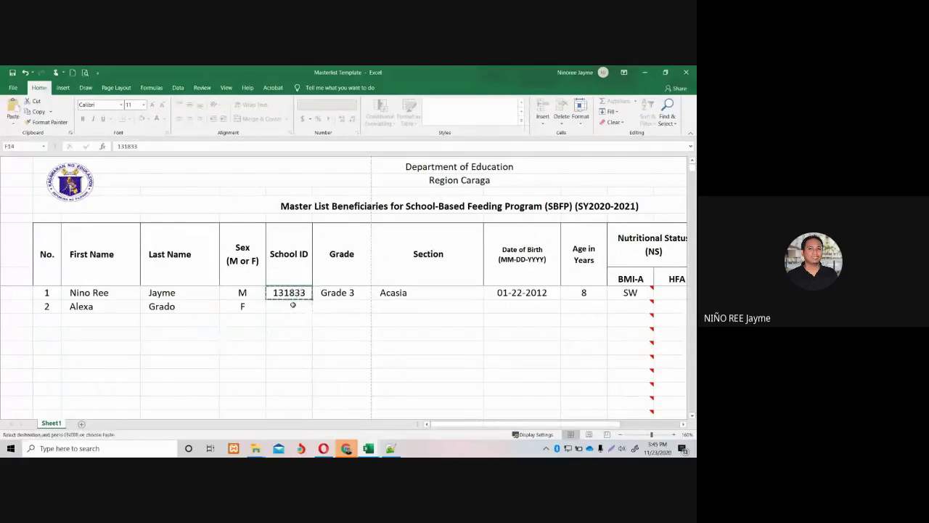
{"action": "left_click", "coordinate": [292, 305]}
{"action": "key", "text": "ctrl+v"}
{"action": "left_click", "coordinate": [341, 310]}
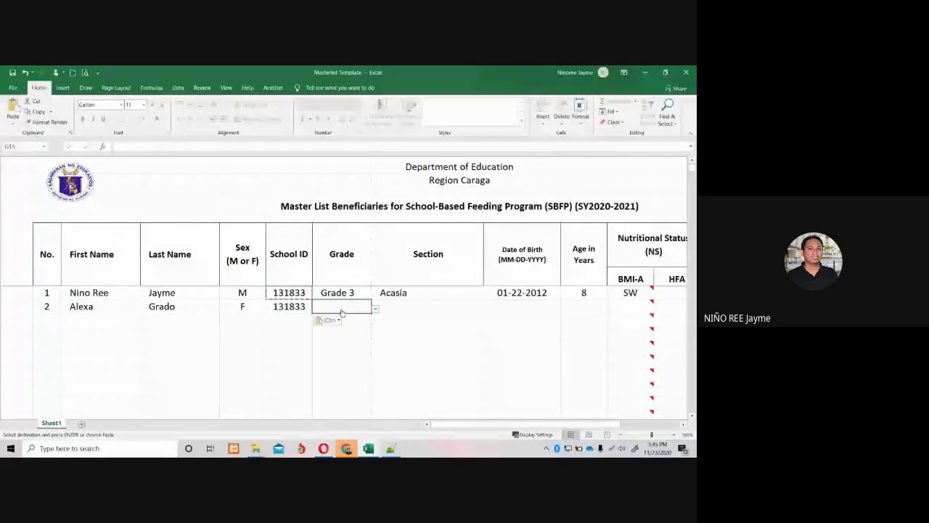
{"action": "key", "text": "Escape"}
{"action": "left_click", "coordinate": [375, 309]}
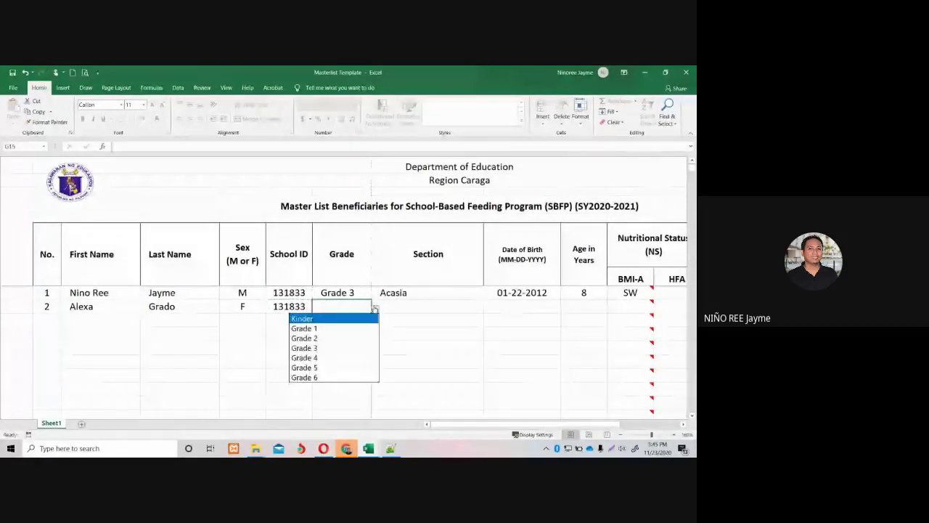
{"action": "left_click", "coordinate": [356, 317]}
{"action": "left_click", "coordinate": [401, 303]}
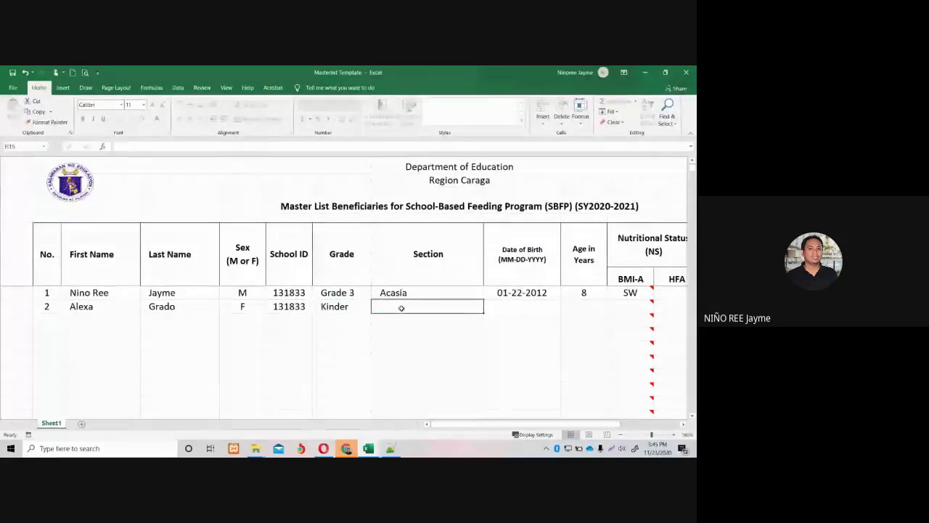
{"action": "type", "text": "Gumam"}
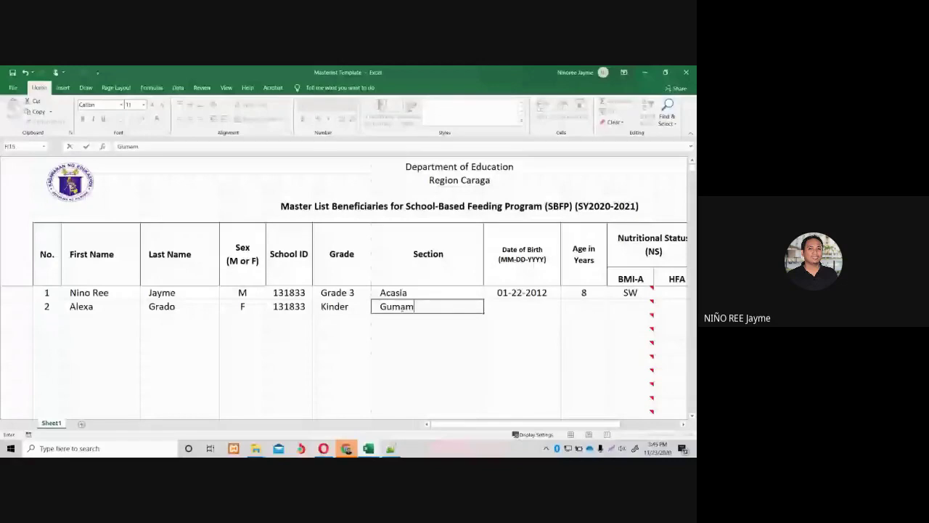
{"action": "type", "text": "ela"}
{"action": "key", "text": "Tab"}
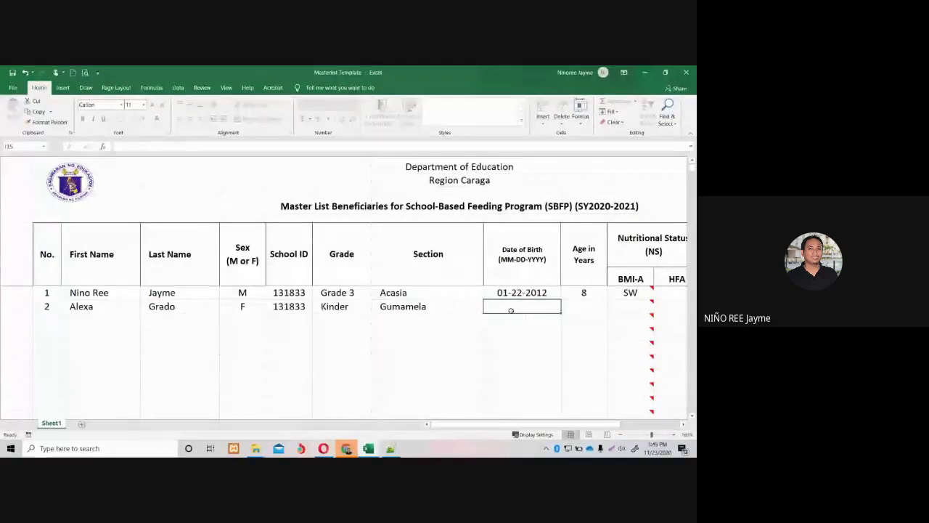
{"action": "type", "text": "09"}
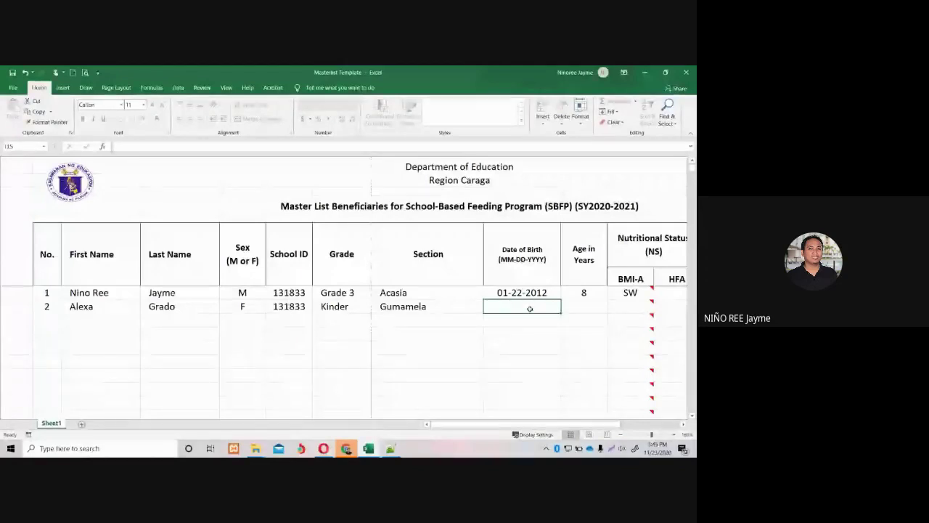
{"action": "type", "text": "-"}
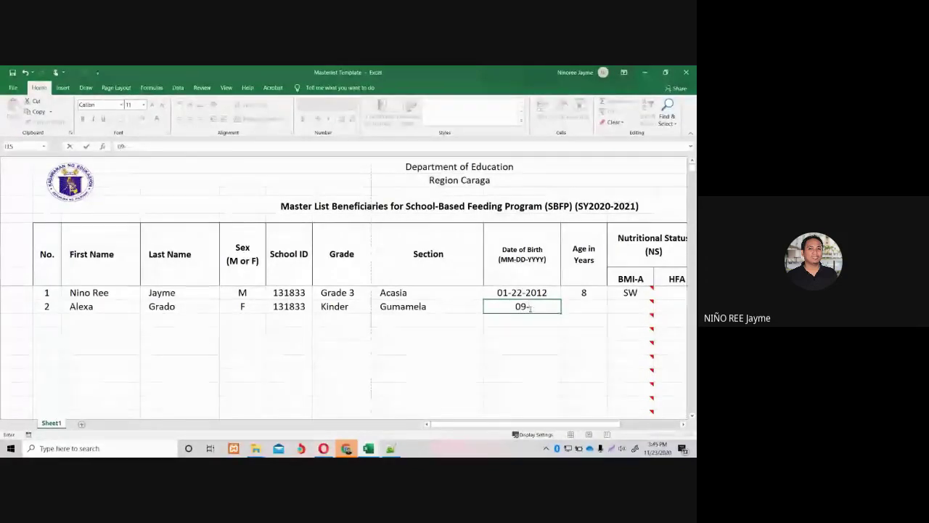
{"action": "type", "text": "16-20"}
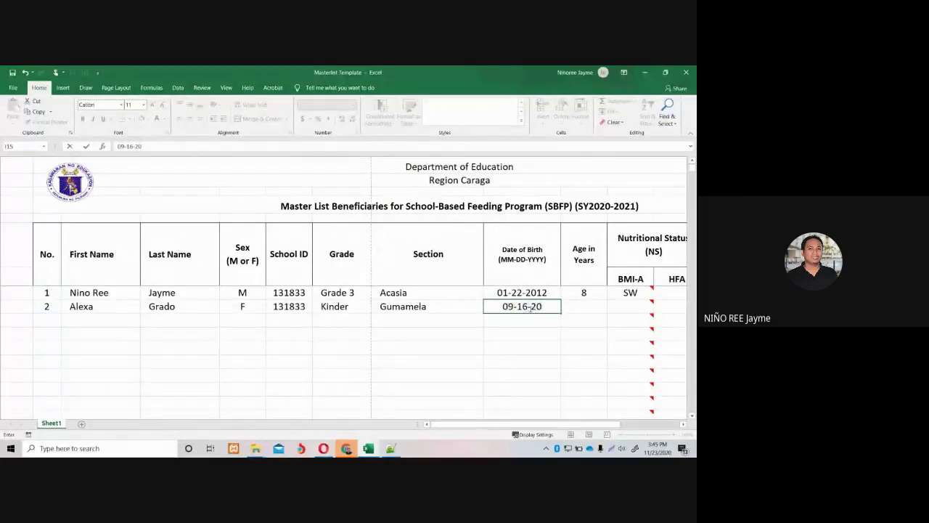
{"action": "type", "text": "15"}
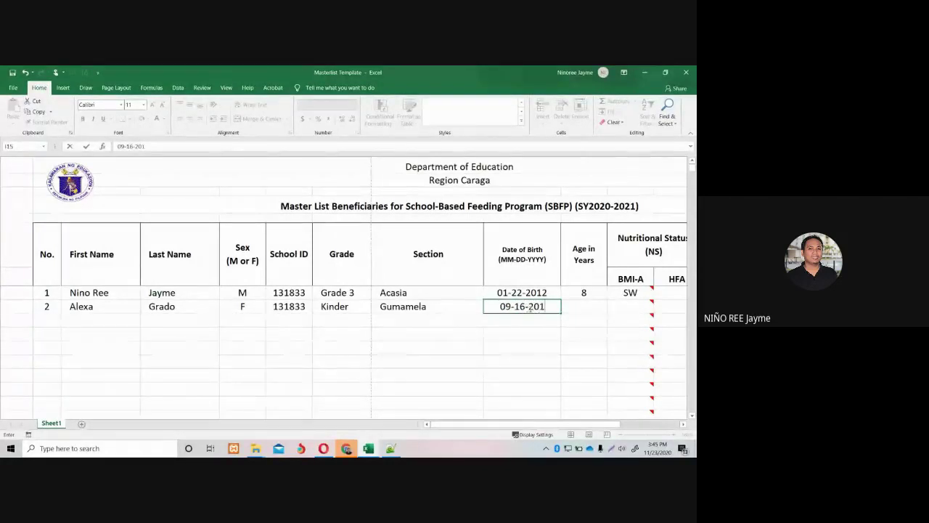
{"action": "left_click", "coordinate": [576, 307]}
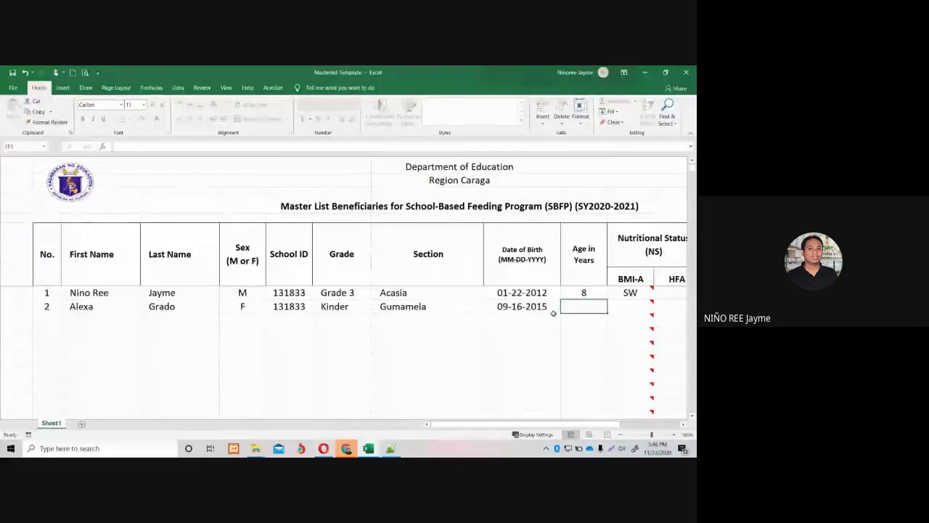
{"action": "type", "text": "4"}
{"action": "double_click", "coordinate": [553, 306]}
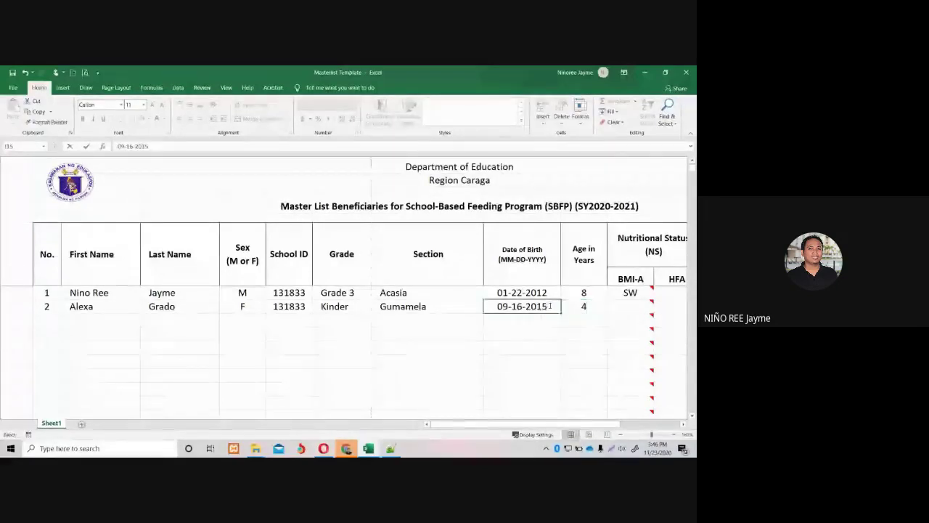
{"action": "key", "text": "BackSpace"}
{"action": "type", "text": "4"}
{"action": "left_click", "coordinate": [573, 309]}
{"action": "type", "text": "5"}
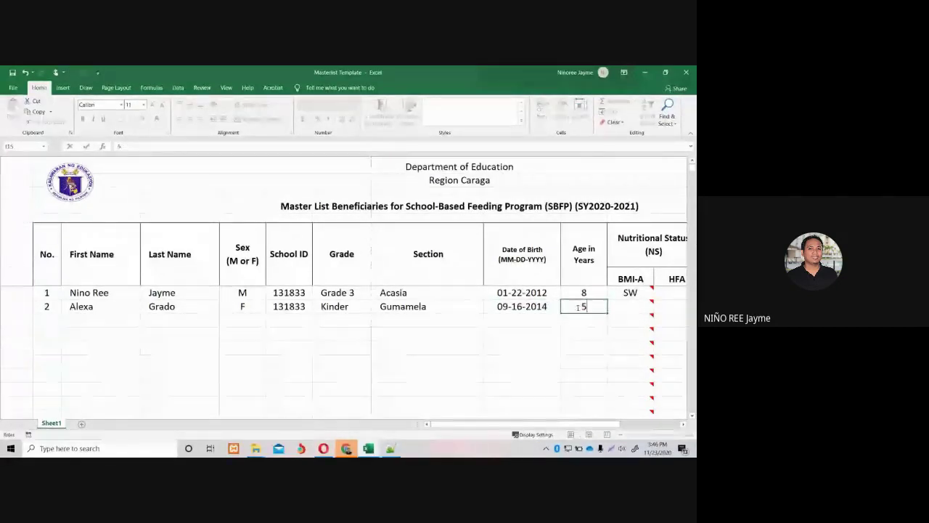
{"action": "left_click", "coordinate": [623, 310]}
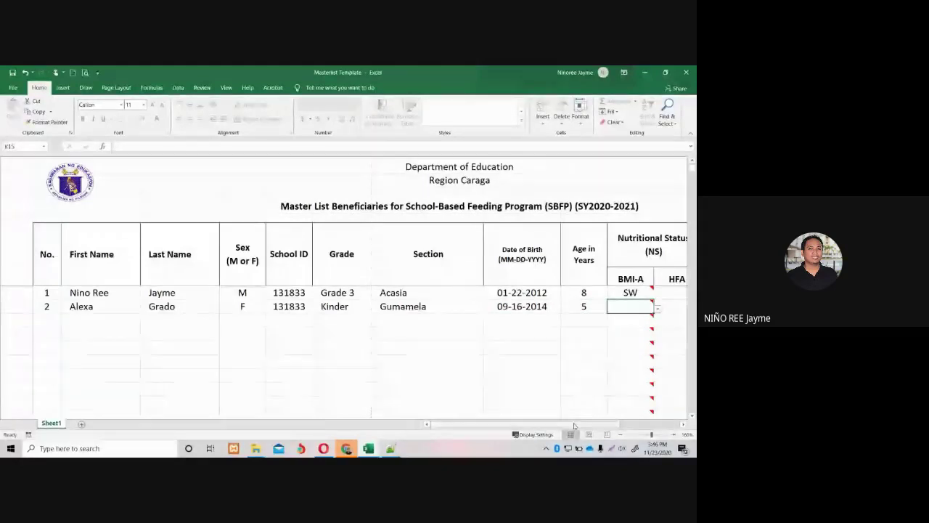
Scroll the sheet right and switch to the Allocation List PDF in Chrome.
{"action": "left_click_drag", "start_coordinate": [574, 424], "coordinate": [633, 431]}
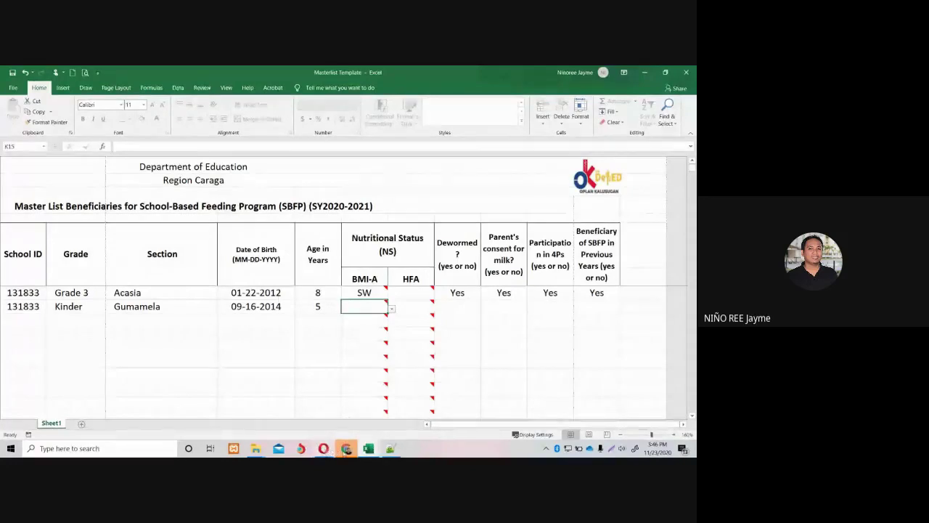
{"action": "mouse_move", "coordinate": [346, 450]}
{"action": "left_click", "coordinate": [184, 406]}
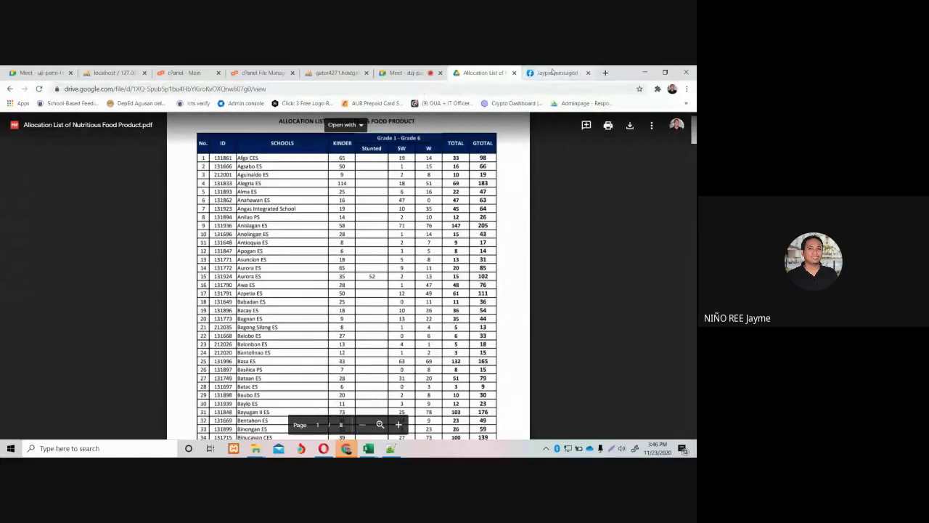
Bring the Masterlist Template workbook forward and select row 2's BMI-A cell.
{"action": "mouse_move", "coordinate": [377, 449]}
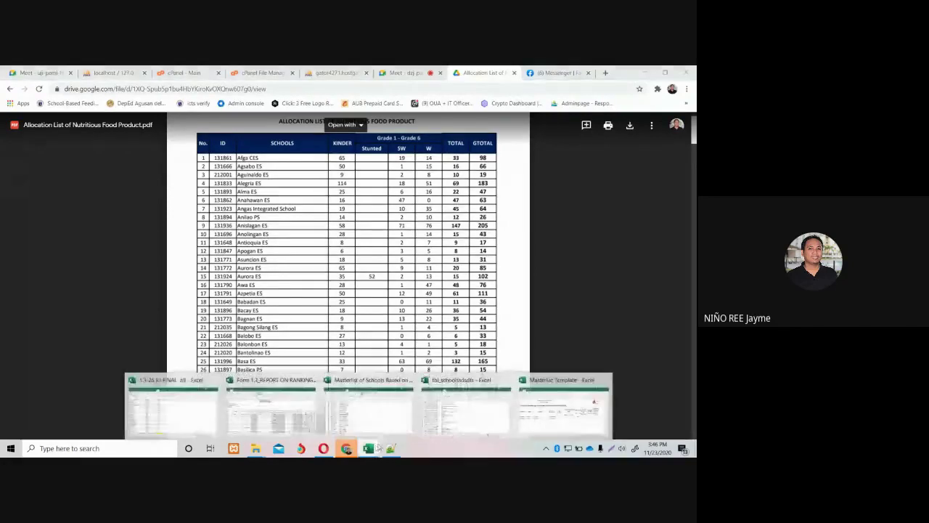
{"action": "left_click", "coordinate": [563, 410]}
{"action": "left_click", "coordinate": [367, 307]}
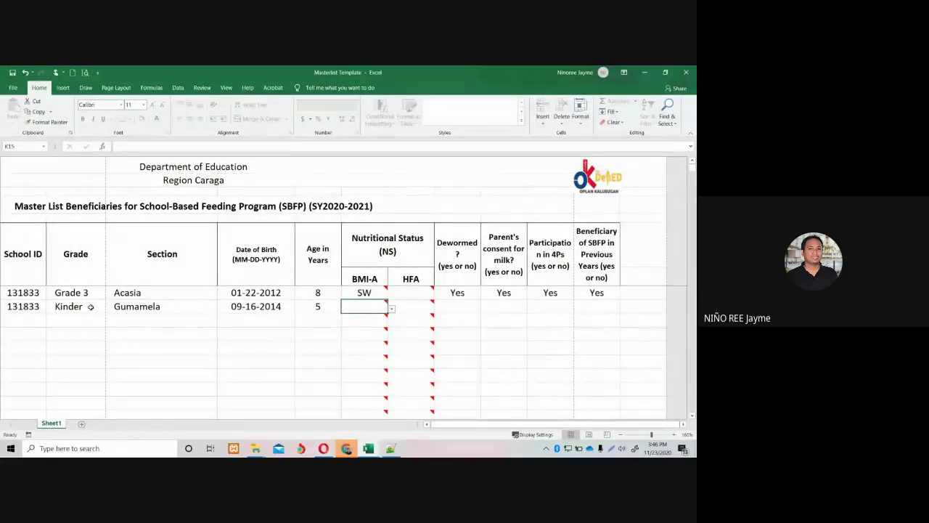
Set the second learner's Dewormed entry to Yes and Parent's milk consent to No.
{"action": "left_click", "coordinate": [408, 310]}
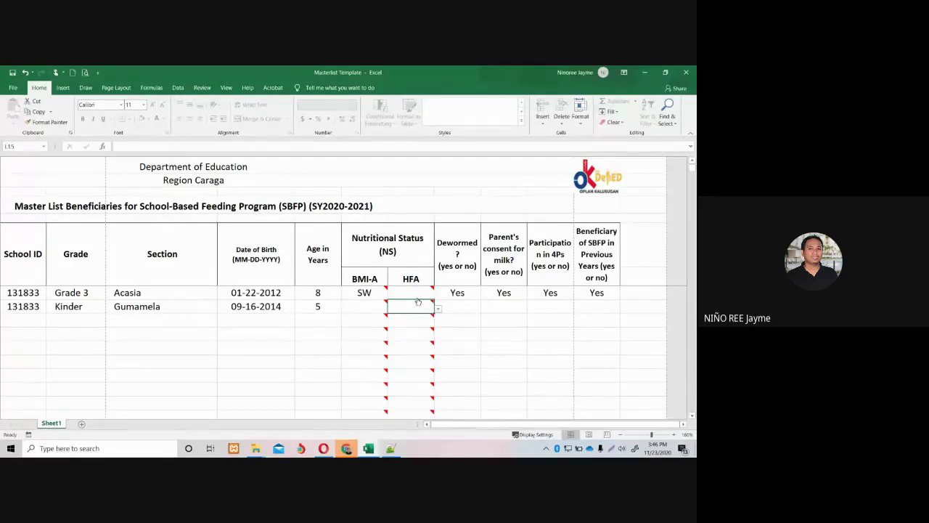
{"action": "left_click", "coordinate": [457, 307]}
{"action": "left_click", "coordinate": [484, 309]}
{"action": "left_click", "coordinate": [448, 317]}
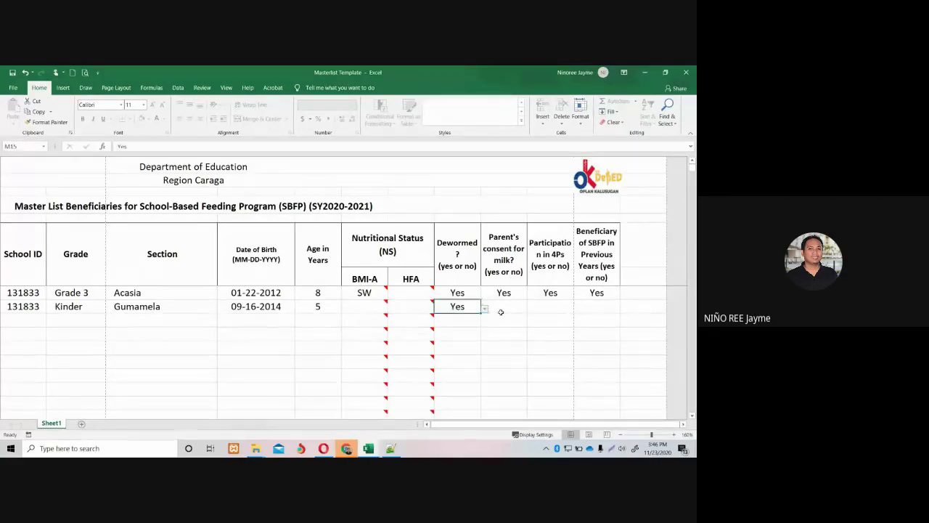
{"action": "left_click", "coordinate": [501, 310]}
{"action": "left_click", "coordinate": [531, 309]}
{"action": "left_click", "coordinate": [491, 327]}
Set 4Ps to No and previous SBFP beneficiary to Yes, then scroll back left.
{"action": "left_click", "coordinate": [572, 308]}
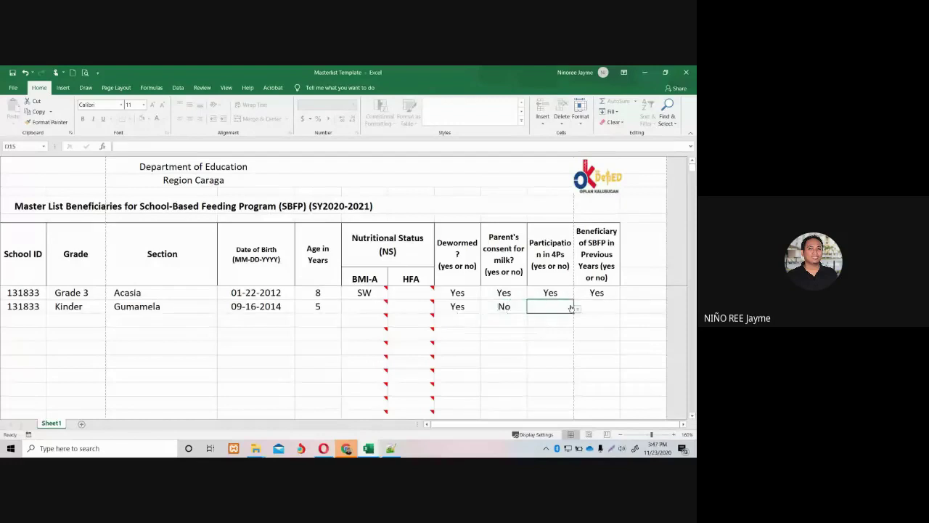
{"action": "left_click", "coordinate": [575, 308]}
{"action": "left_click", "coordinate": [558, 328]}
{"action": "left_click", "coordinate": [599, 306]}
{"action": "left_click", "coordinate": [624, 308]}
{"action": "left_click", "coordinate": [609, 322]}
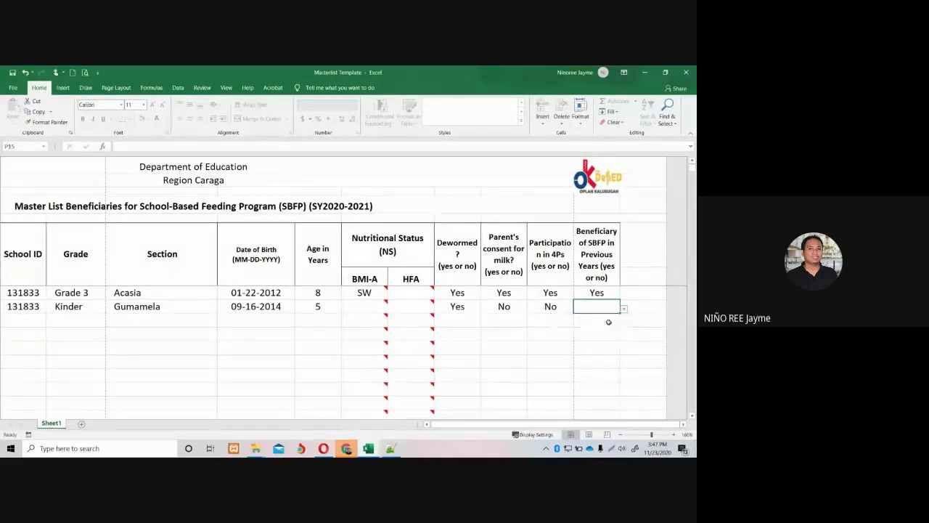
{"action": "left_click", "coordinate": [578, 334]}
{"action": "left_click_drag", "start_coordinate": [540, 423], "coordinate": [184, 393]}
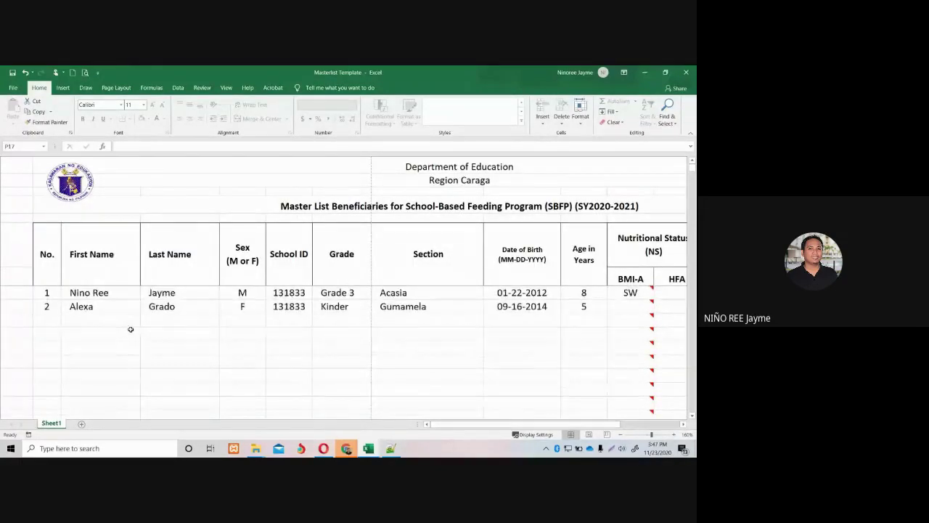
Zoom the sheet out to 130%, save the workbook, and start Save As.
{"action": "left_click", "coordinate": [620, 434]}
{"action": "left_click", "coordinate": [621, 434]}
{"action": "left_click", "coordinate": [621, 434]}
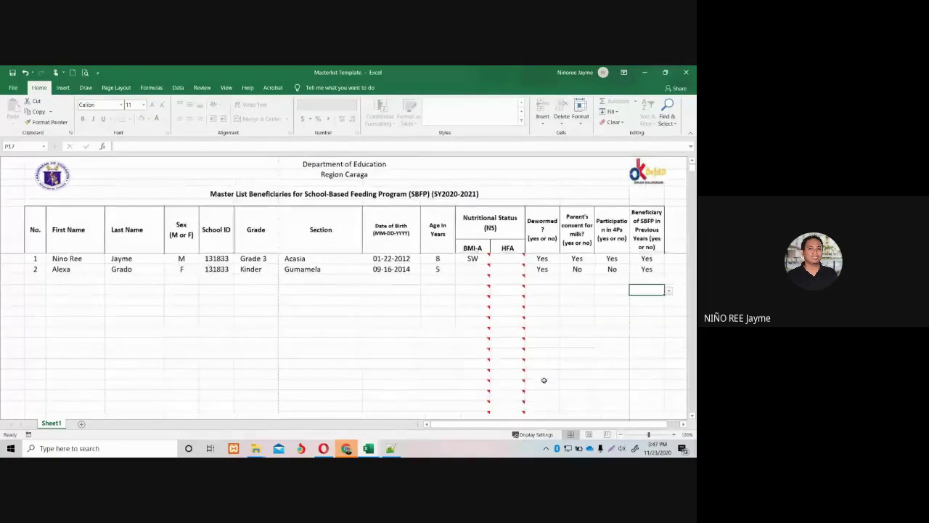
{"action": "left_click", "coordinate": [13, 72]}
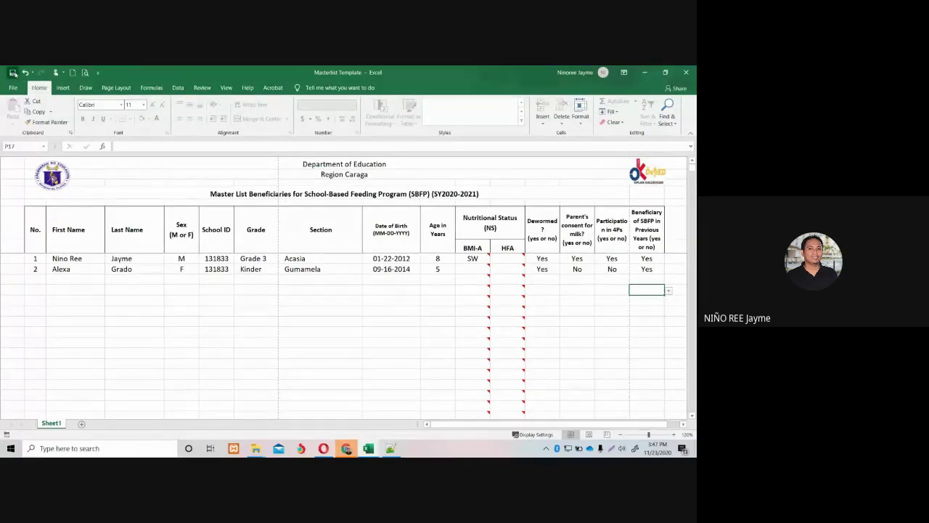
{"action": "left_click", "coordinate": [13, 73]}
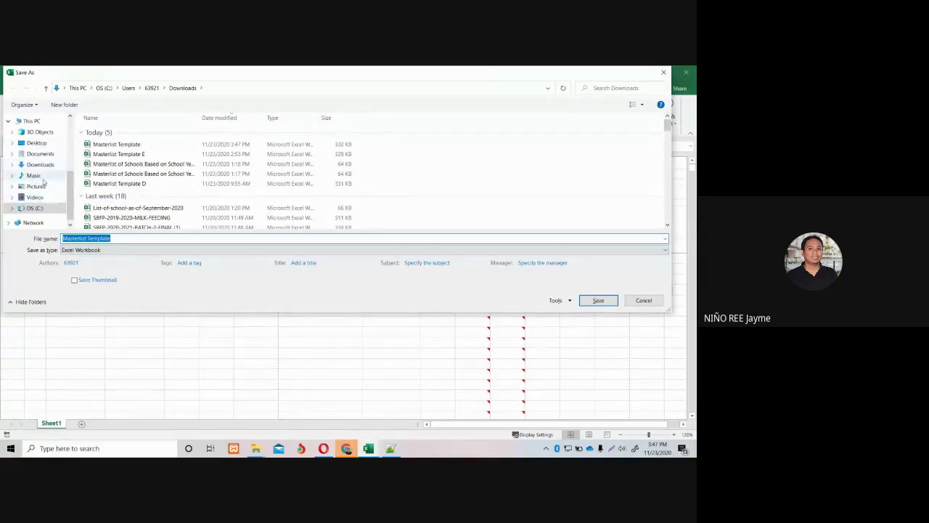
Save the workbook in Videos as 'Masterlist Alegria 131833'.
{"action": "left_click", "coordinate": [34, 176]}
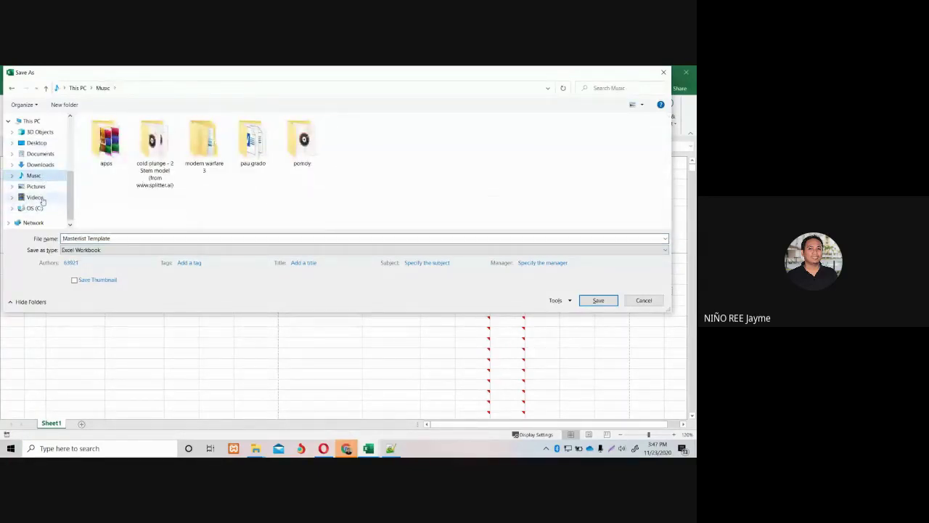
{"action": "left_click", "coordinate": [37, 196]}
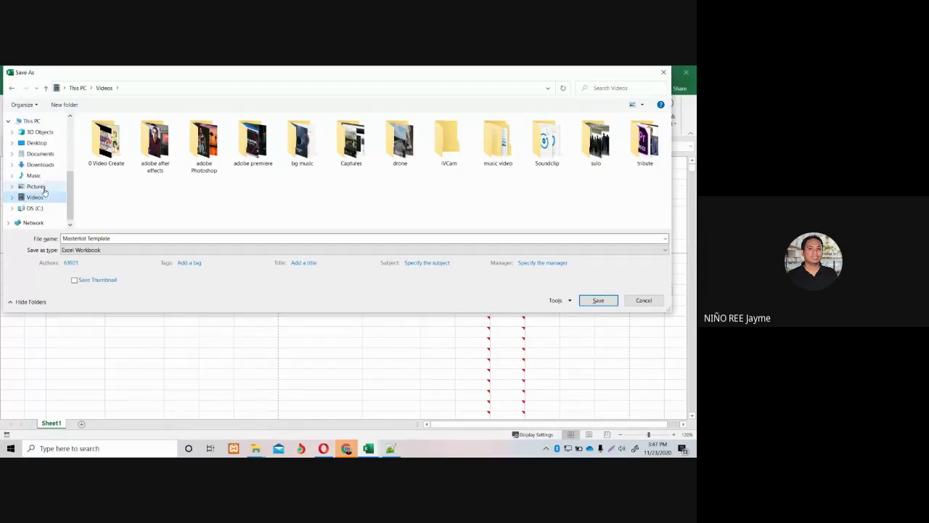
{"action": "left_click", "coordinate": [117, 237]}
{"action": "left_click", "coordinate": [117, 237]}
{"action": "left_click", "coordinate": [117, 237]}
{"action": "left_click", "coordinate": [107, 238]}
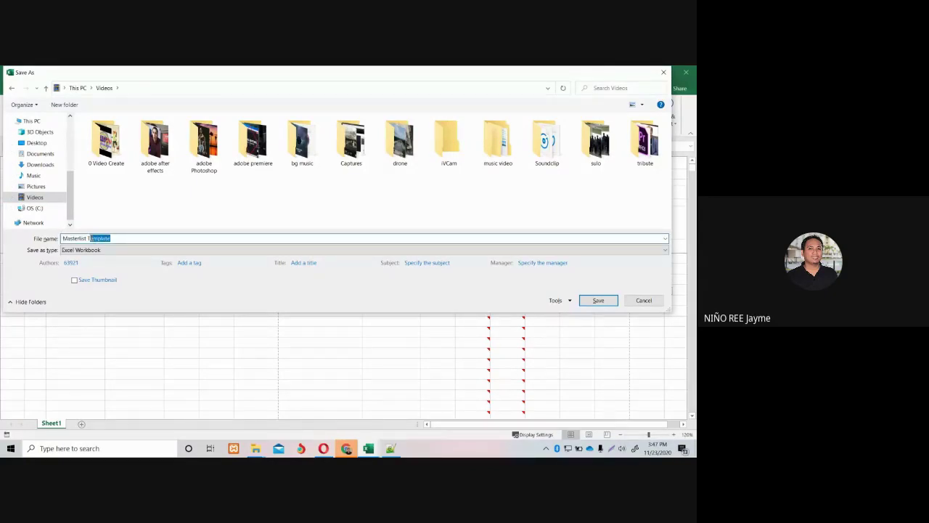
{"action": "key", "text": "BackSpace"}
{"action": "type", "text": "Alegria 131833"}
{"action": "left_click", "coordinate": [598, 300]}
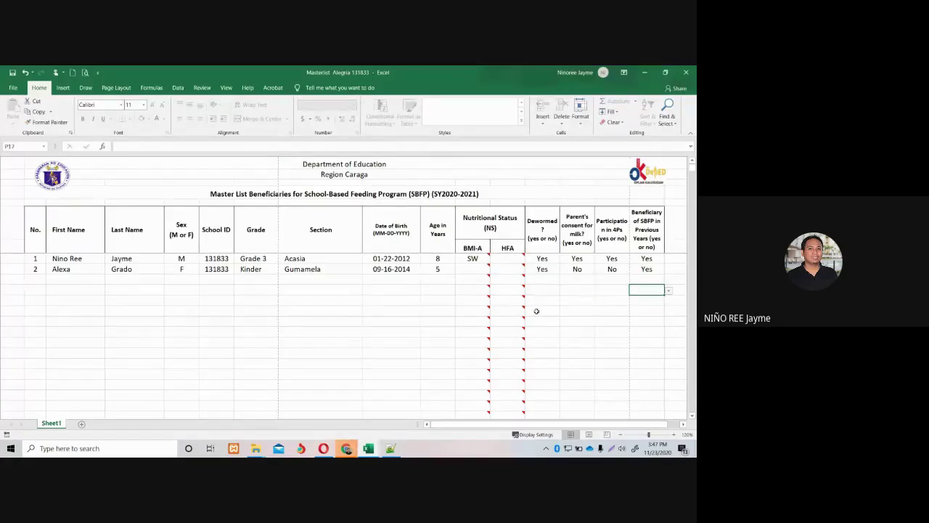
Switch to the Chrome window with the Feeding Program's Alegria ES beneficiaries masterlist.
{"action": "left_click", "coordinate": [346, 447]}
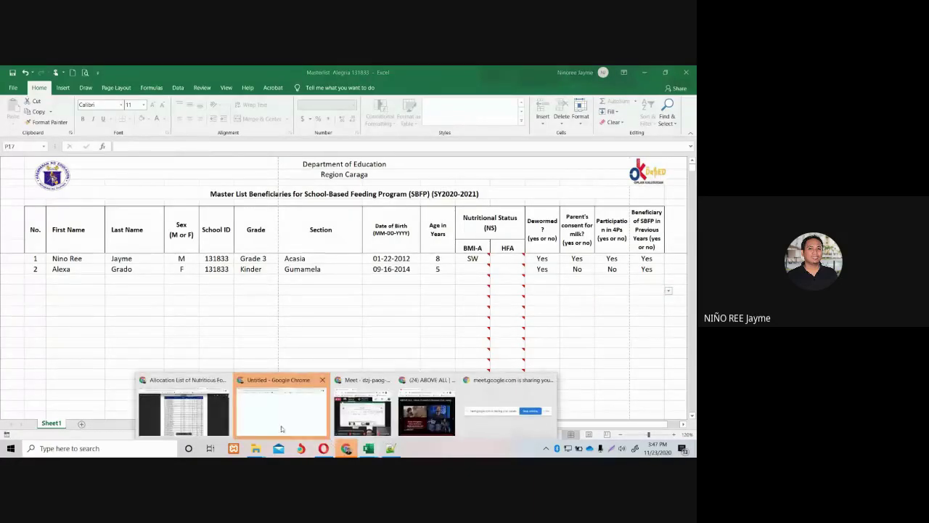
{"action": "left_click", "coordinate": [184, 410]}
{"action": "left_click", "coordinate": [46, 103]}
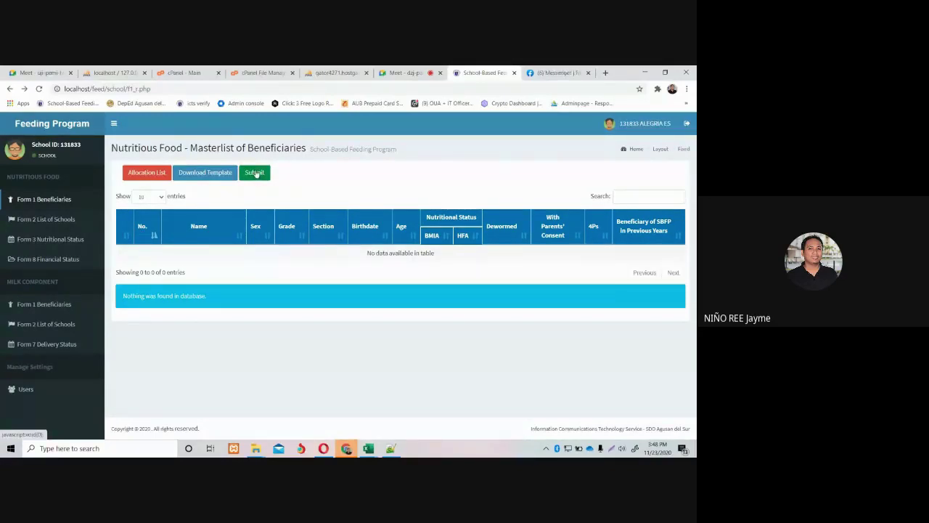
Reveal the Excel File Upload form on the masterlist page and begin choosing a file.
{"action": "left_click", "coordinate": [255, 173]}
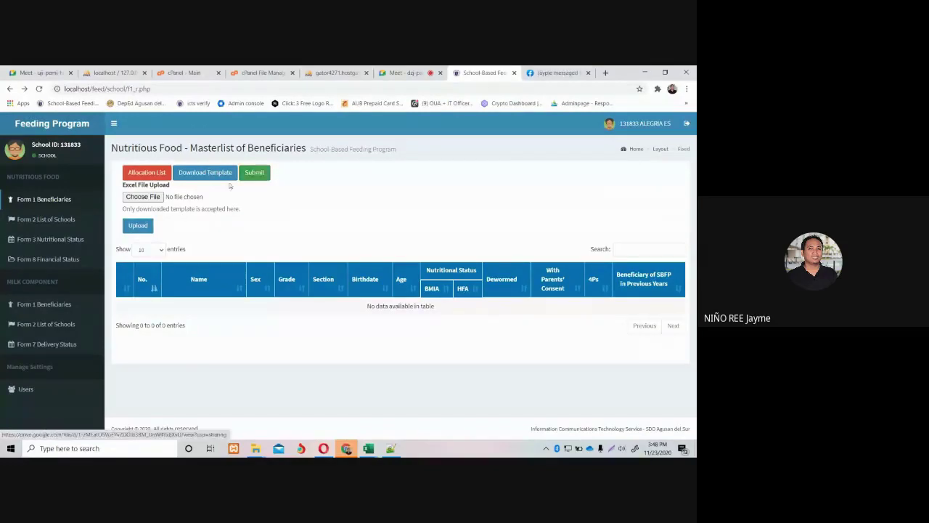
{"action": "left_click", "coordinate": [143, 197]}
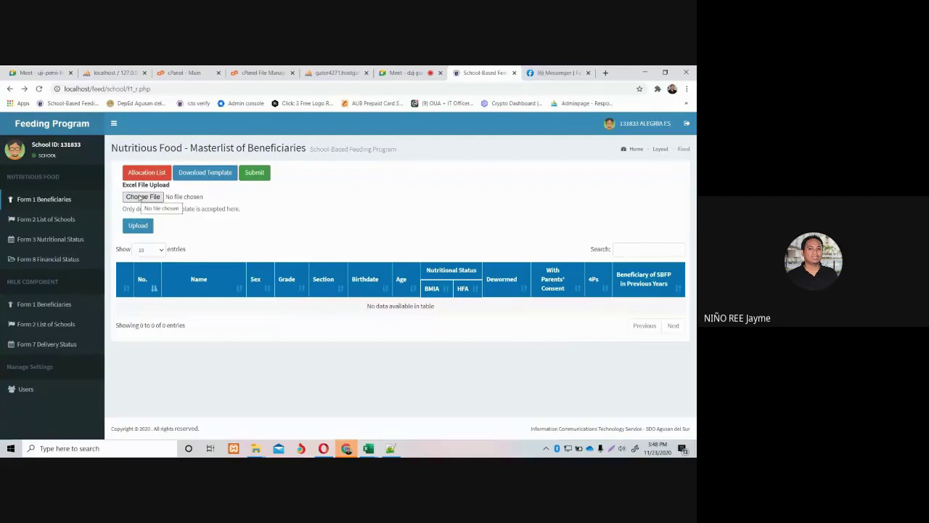
Select the Masterlist Alegria 131833 workbook from the Videos folder as the upload file.
{"action": "left_click", "coordinate": [140, 197]}
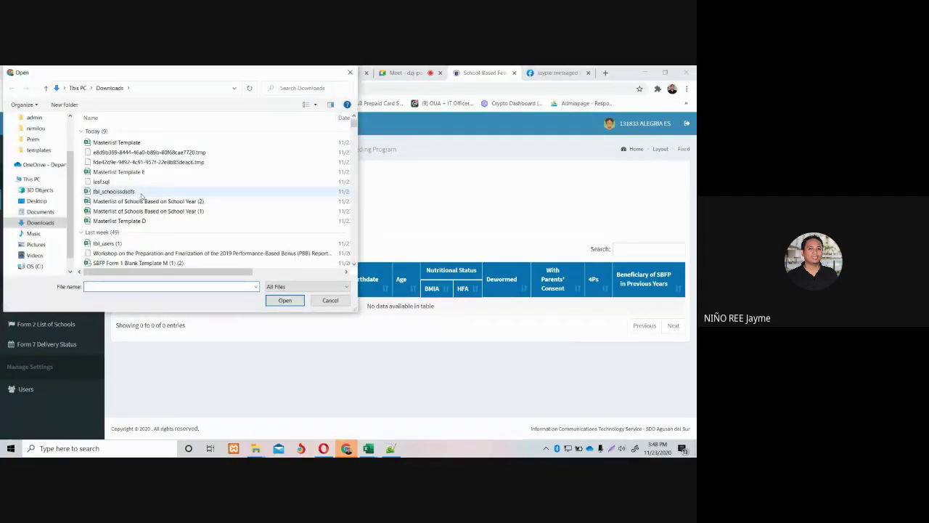
{"action": "left_click", "coordinate": [37, 254]}
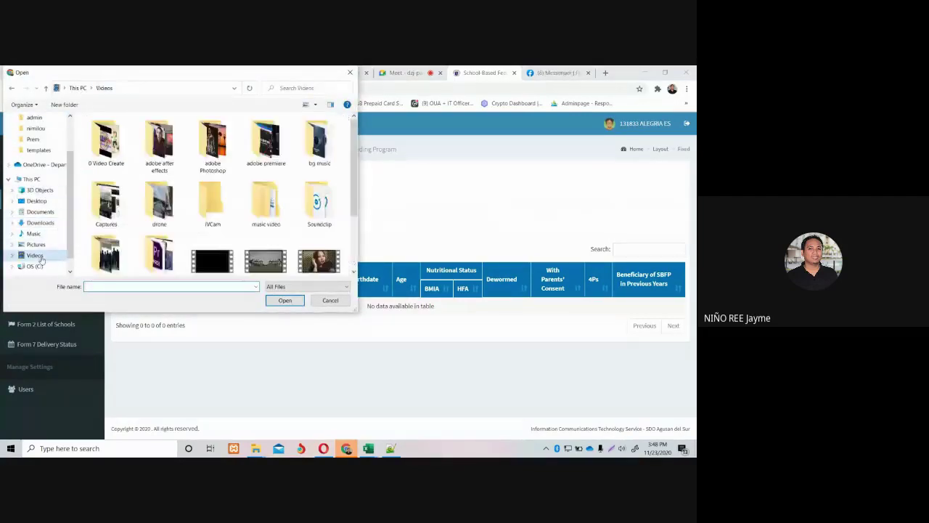
{"action": "scroll", "coordinate": [342, 247], "scroll_direction": "down", "scroll_amount": 3}
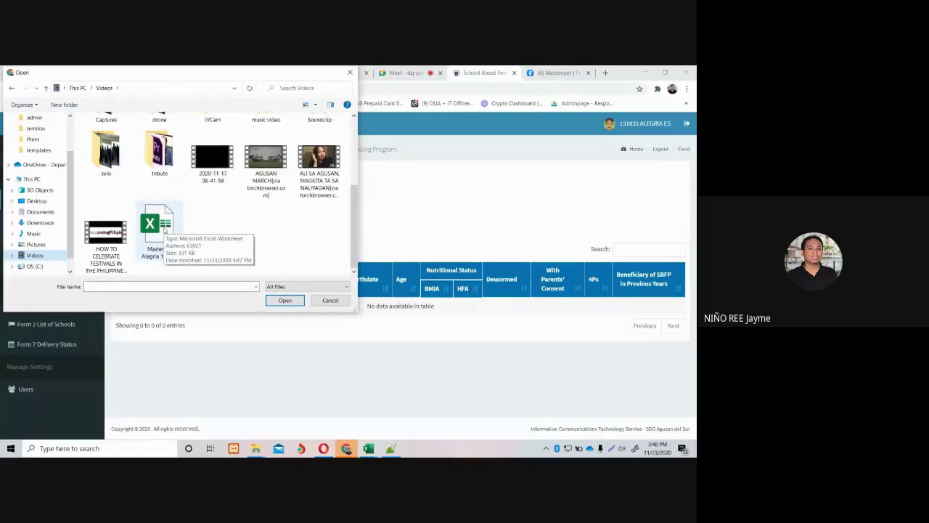
{"action": "double_click", "coordinate": [164, 230]}
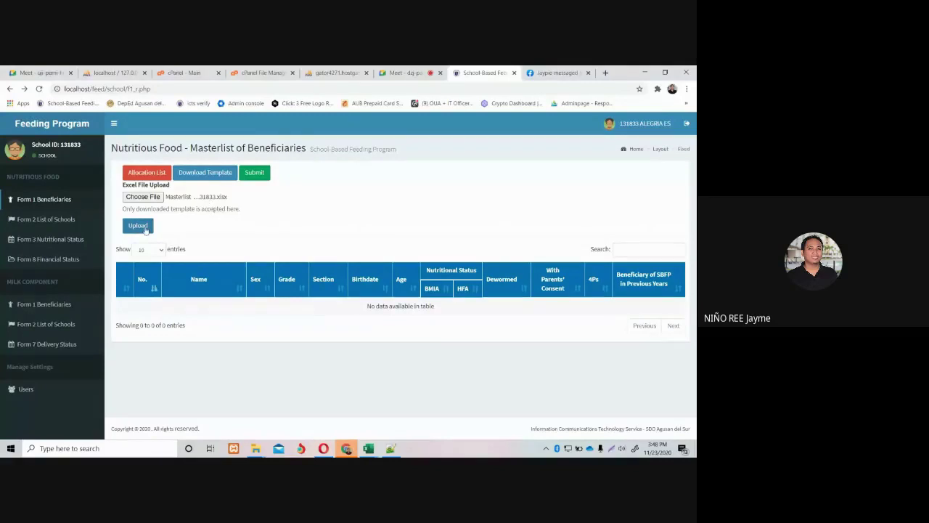
Upload the masterlist to import its two beneficiaries, then view the Form 3 Nutritional Status summary.
{"action": "left_click", "coordinate": [145, 227]}
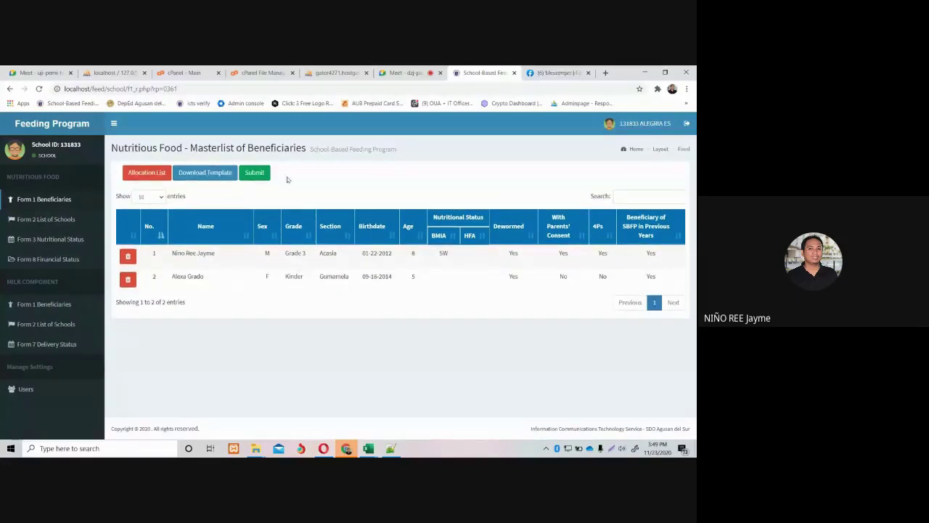
{"action": "left_click", "coordinate": [56, 241]}
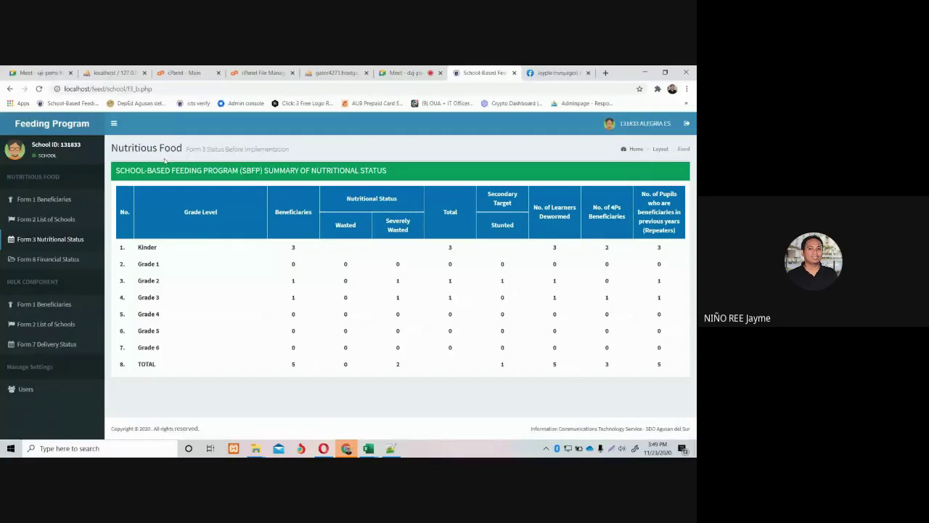
Open f3_b.php from xampp\htdocs\feed\school in Notepad++ via File Explorer.
{"action": "mouse_move", "coordinate": [252, 441]}
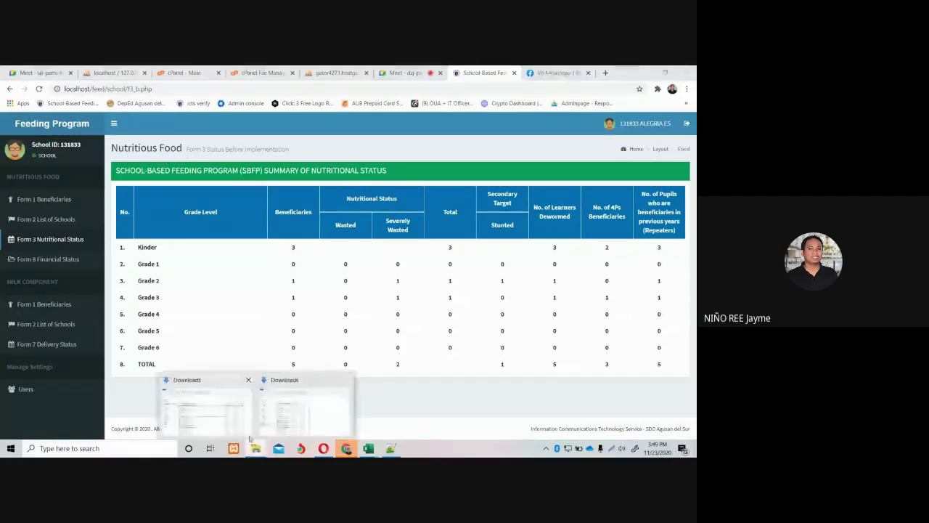
{"action": "left_click", "coordinate": [245, 428]}
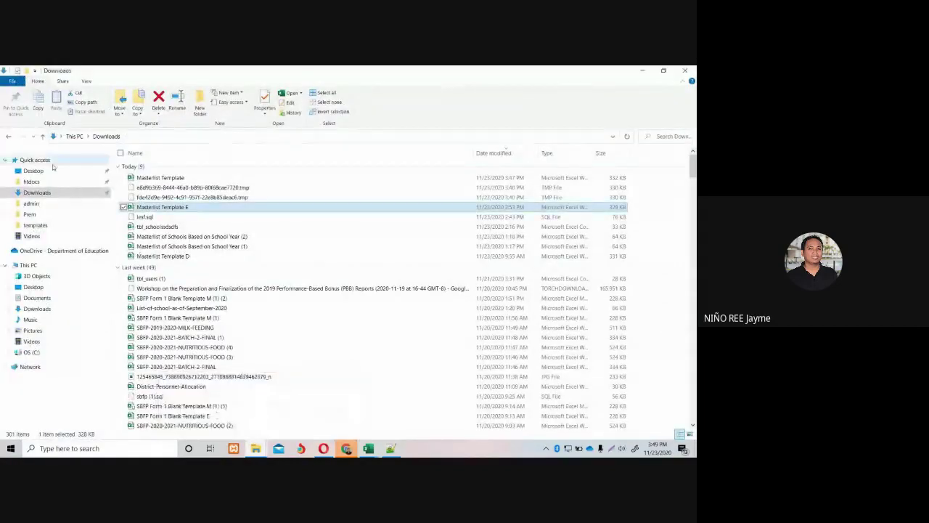
{"action": "left_click", "coordinate": [31, 182]}
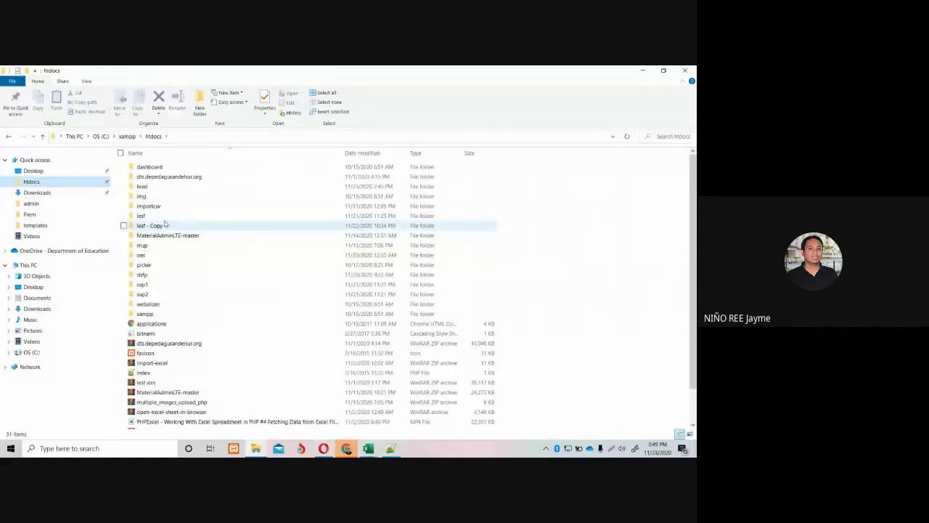
{"action": "double_click", "coordinate": [153, 188]}
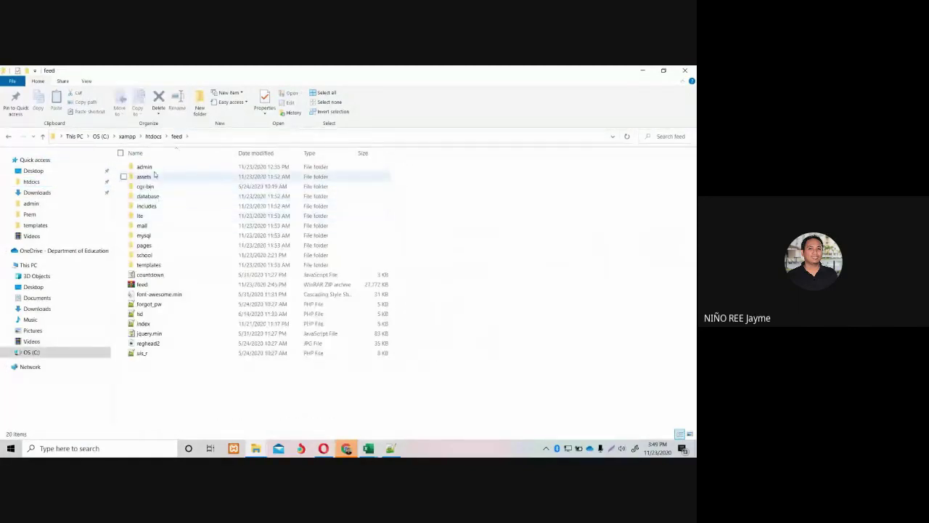
{"action": "double_click", "coordinate": [147, 254]}
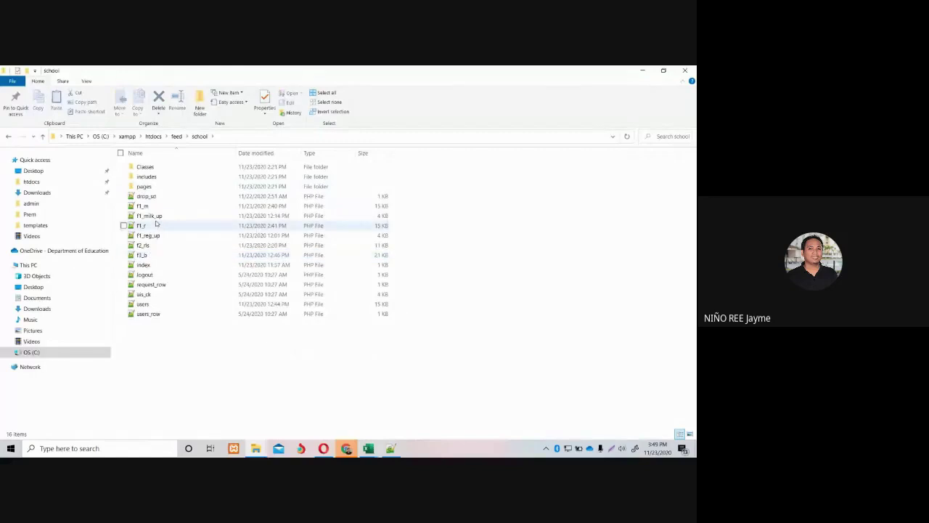
{"action": "left_click", "coordinate": [142, 256]}
{"action": "double_click", "coordinate": [142, 257]}
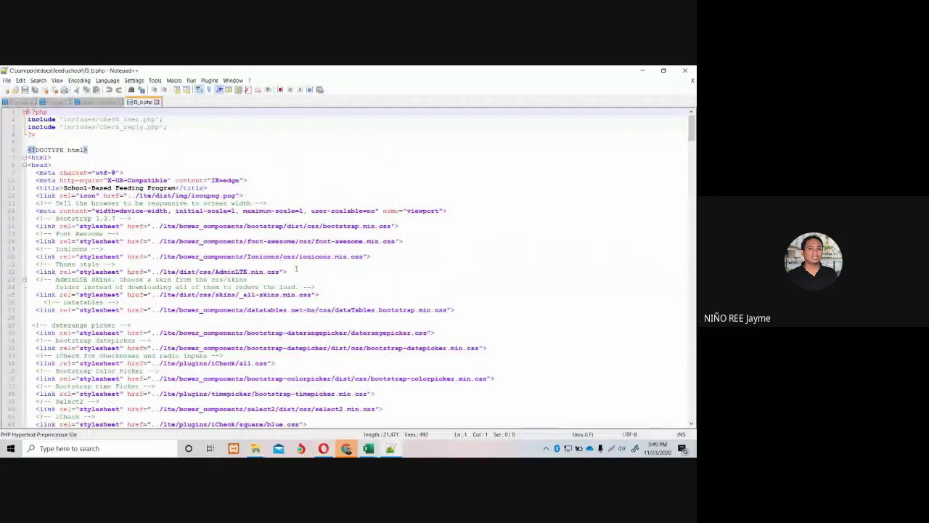
Find the FROM subject line in f3_b.php and copy the schid condition from f1_r.php.
{"action": "scroll", "coordinate": [295, 269], "scroll_direction": "down", "scroll_amount": 20}
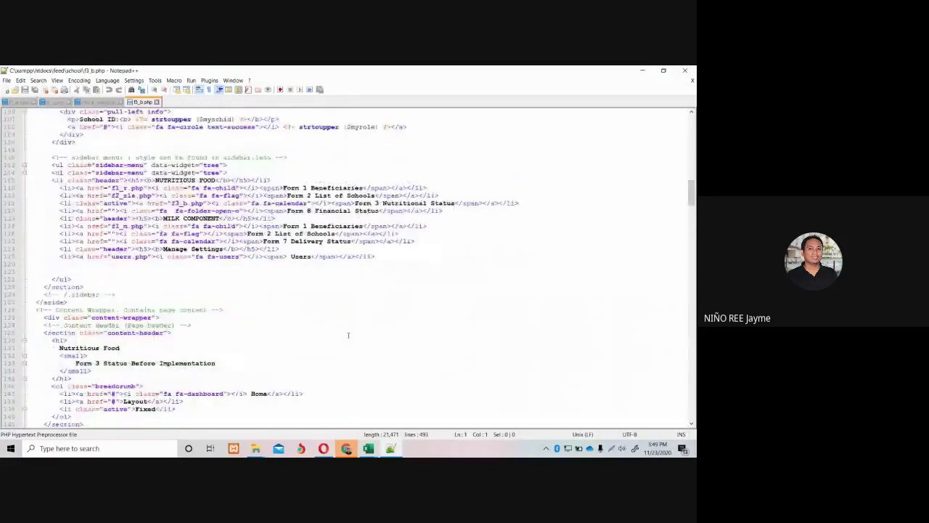
{"action": "scroll", "coordinate": [347, 333], "scroll_direction": "down", "scroll_amount": 20}
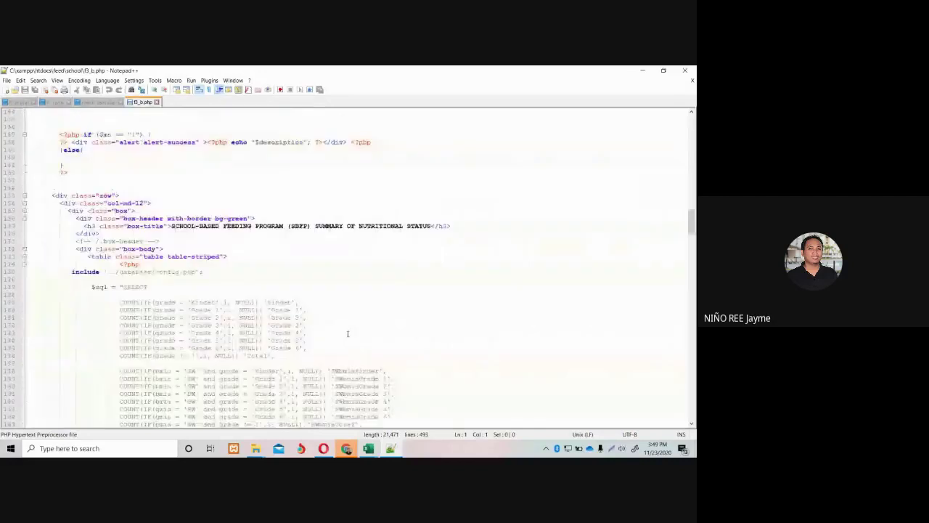
{"action": "scroll", "coordinate": [346, 333], "scroll_direction": "up", "scroll_amount": 5}
{"action": "scroll", "coordinate": [344, 328], "scroll_direction": "down", "scroll_amount": 20}
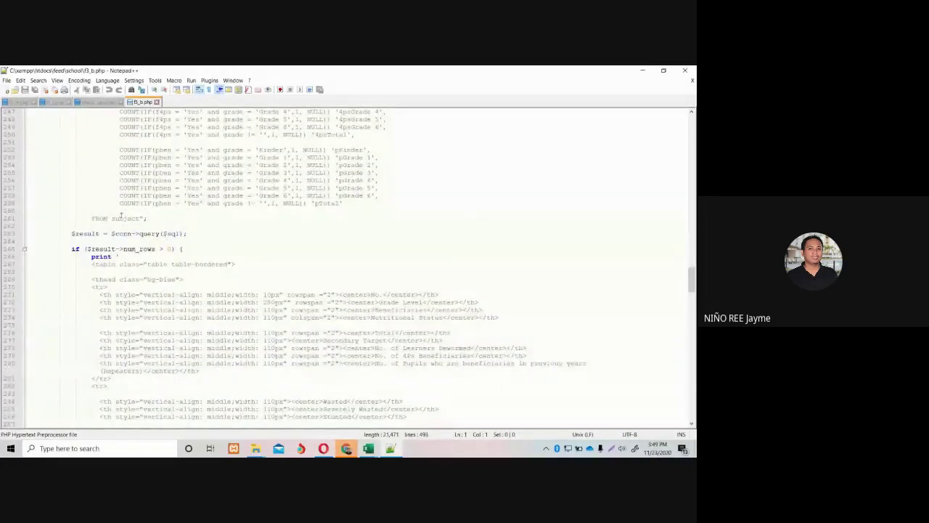
{"action": "left_click", "coordinate": [142, 218]}
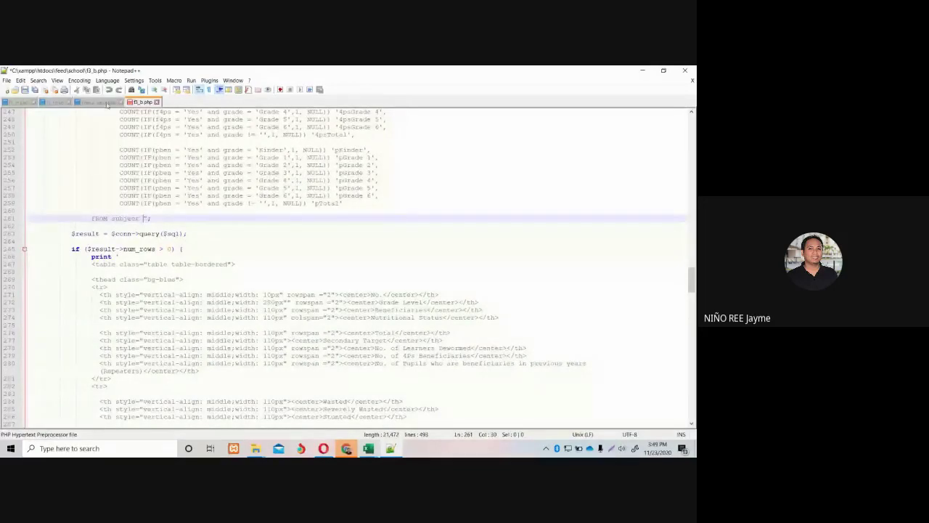
{"action": "left_click", "coordinate": [54, 102]}
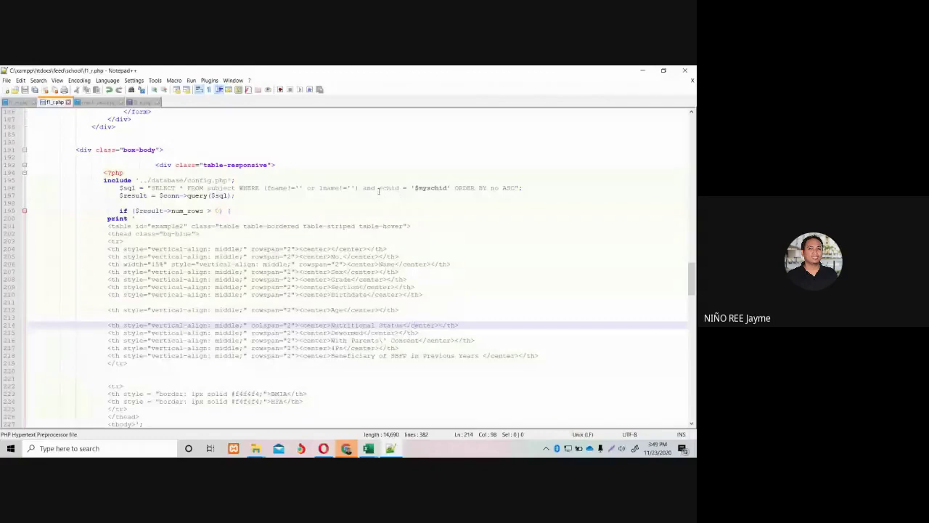
{"action": "left_click_drag", "start_coordinate": [378, 190], "coordinate": [451, 187]}
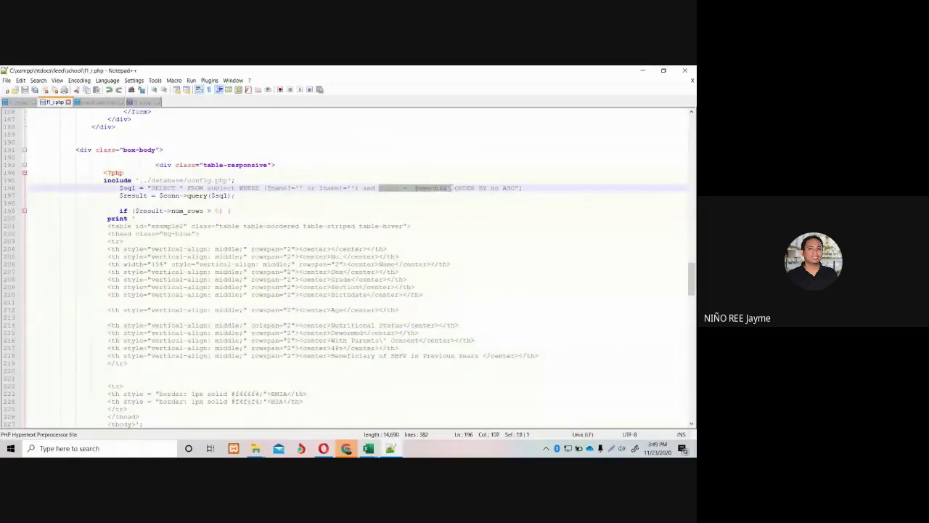
{"action": "left_click", "coordinate": [145, 102]}
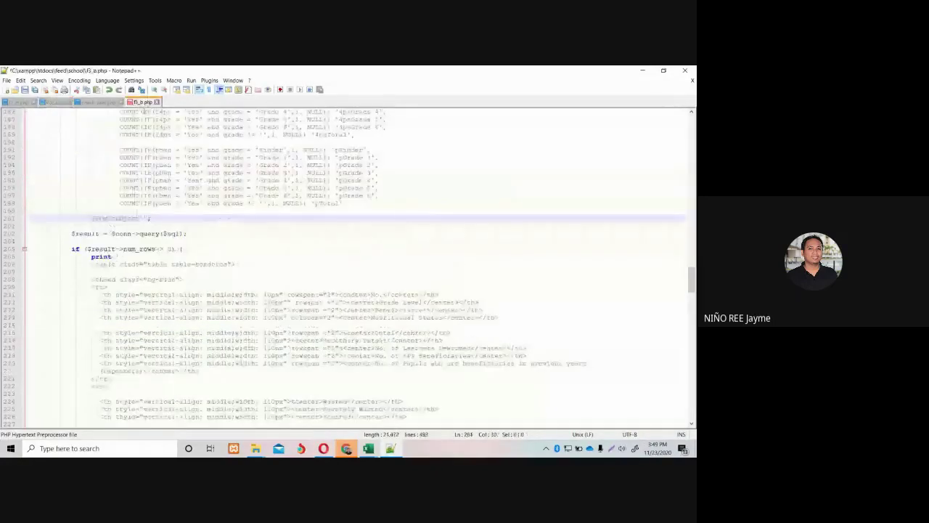
Append Where schid = '$myschid' after FROM subject and save f3_b.php.
{"action": "type", "text": "Where"}
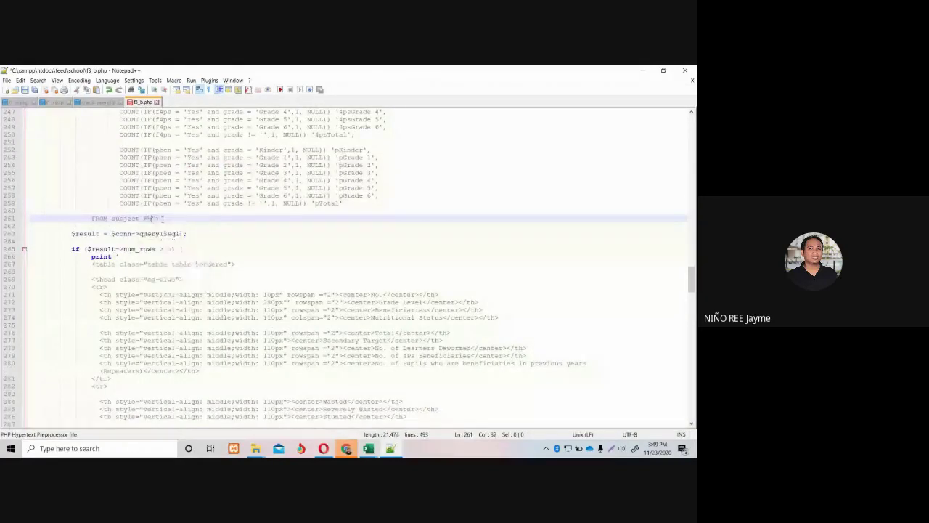
{"action": "type", "text": " schid = '$myschid'"}
{"action": "left_click", "coordinate": [24, 91]}
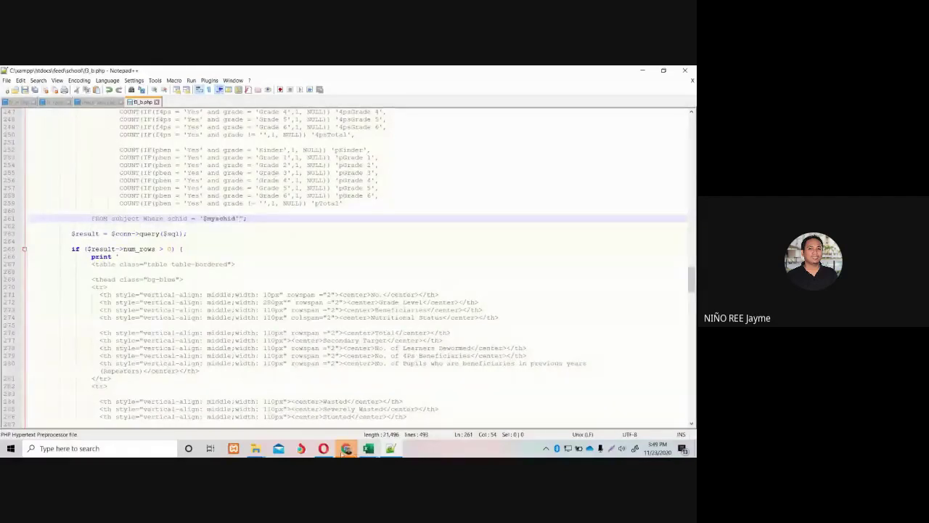
{"action": "mouse_move", "coordinate": [345, 447]}
{"action": "left_click", "coordinate": [294, 435]}
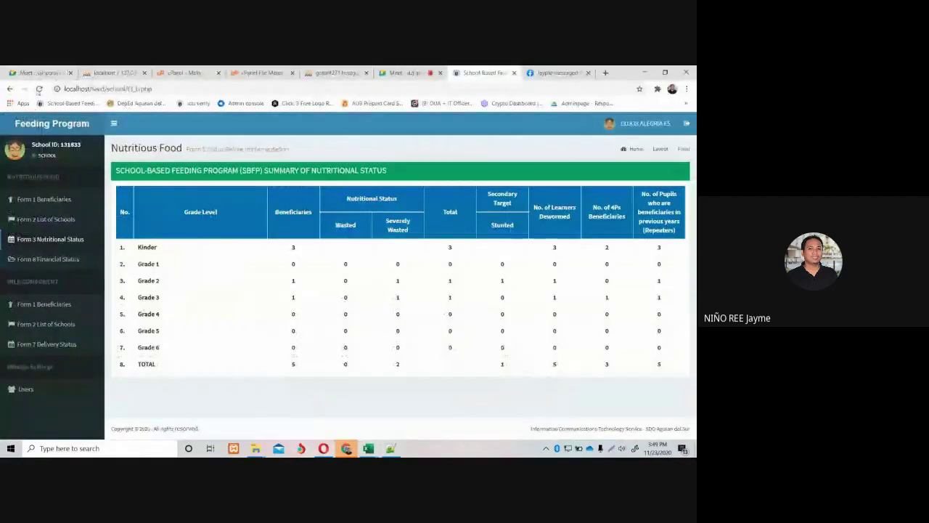
Reload the f3_b.php summary so it totals 2 beneficiaries, then return to the Excel masterlist.
{"action": "left_click", "coordinate": [38, 88]}
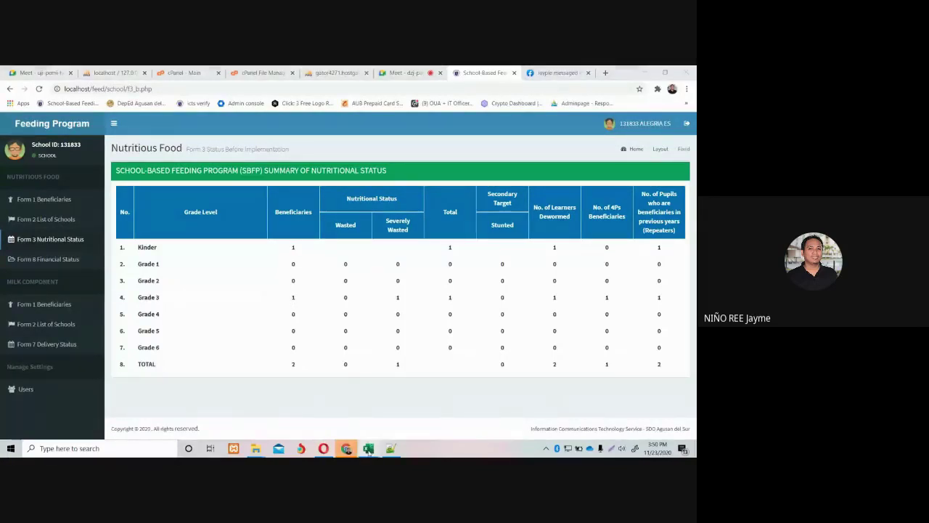
{"action": "mouse_move", "coordinate": [371, 449]}
{"action": "left_click", "coordinate": [564, 406]}
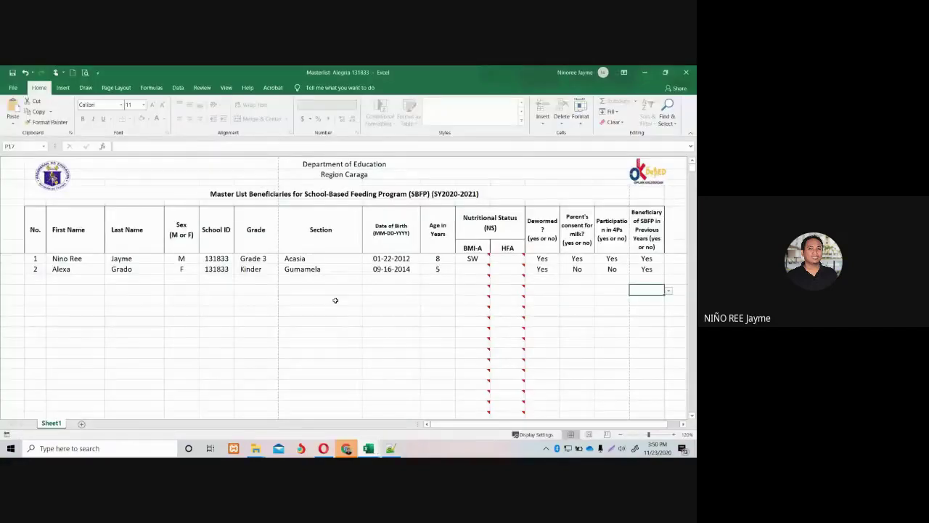
Compare the masterlist pupils' grades, Grade 3 and Kinder, with the Form 3 summary.
{"action": "left_click", "coordinate": [251, 259]}
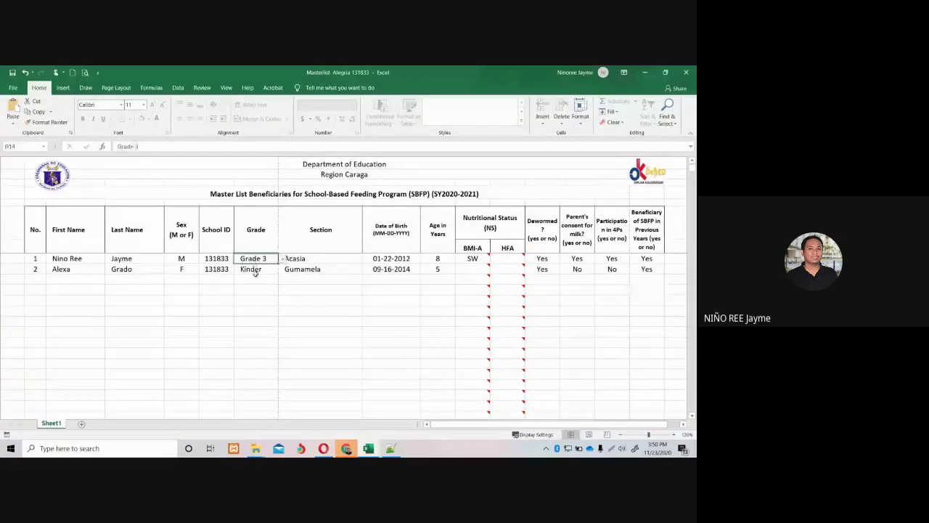
{"action": "left_click", "coordinate": [255, 271]}
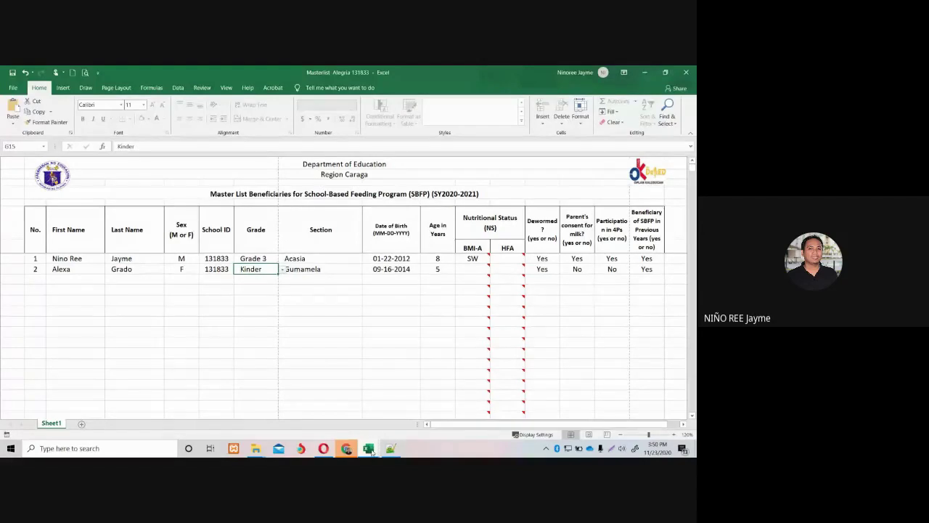
{"action": "mouse_move", "coordinate": [367, 450]}
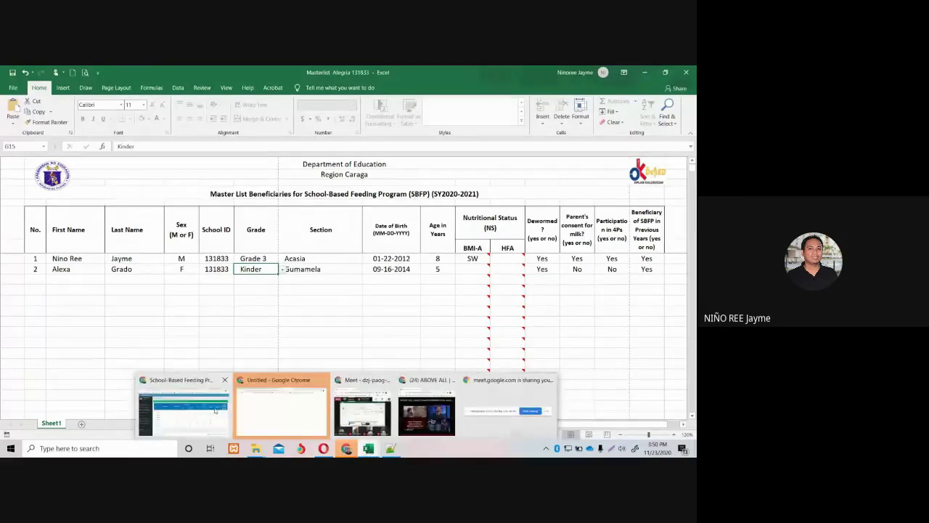
{"action": "left_click", "coordinate": [216, 411]}
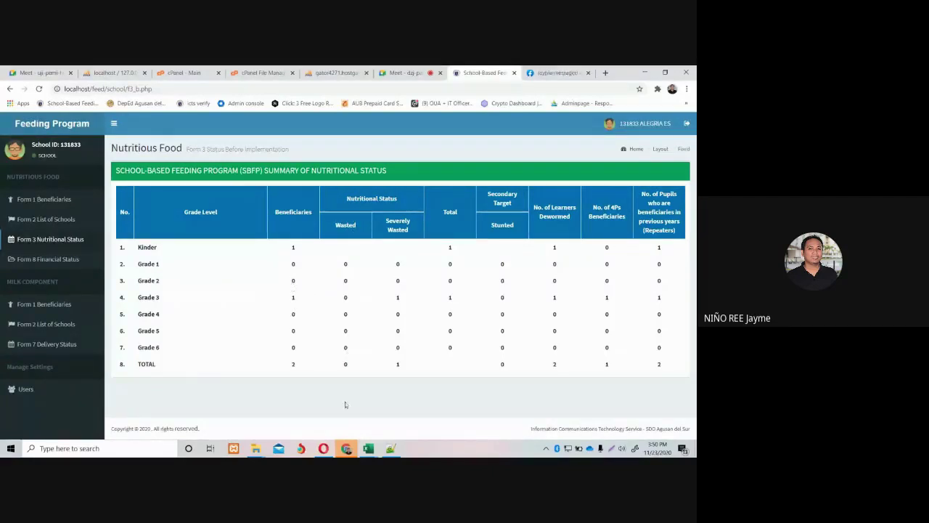
Confirm the first pupil's BMI-A status is SW, matching the summary's severely wasted Grade 3 learner.
{"action": "mouse_move", "coordinate": [368, 447]}
{"action": "left_click", "coordinate": [576, 404]}
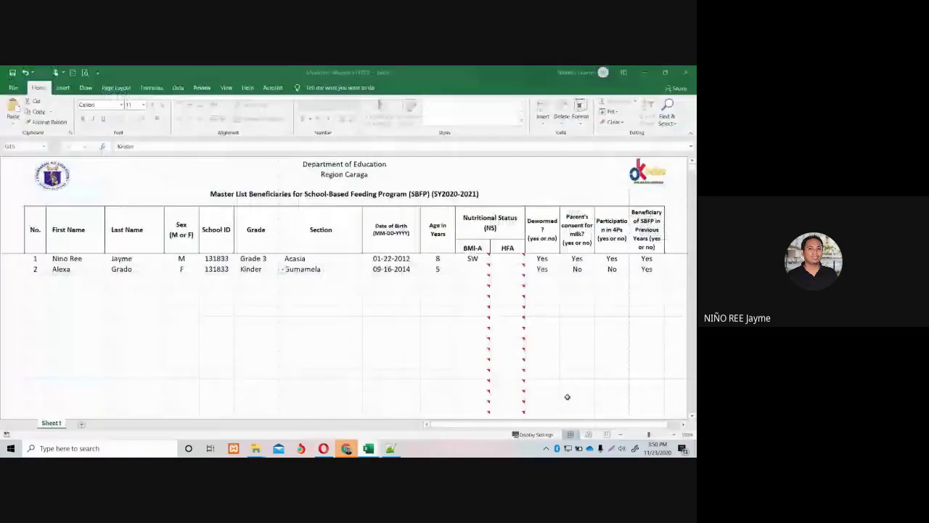
{"action": "left_click", "coordinate": [473, 258]}
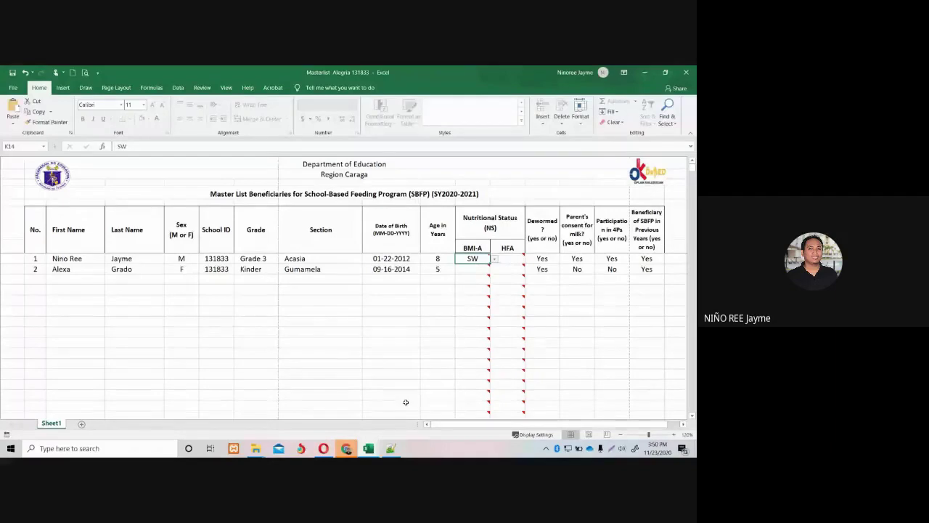
{"action": "mouse_move", "coordinate": [346, 448]}
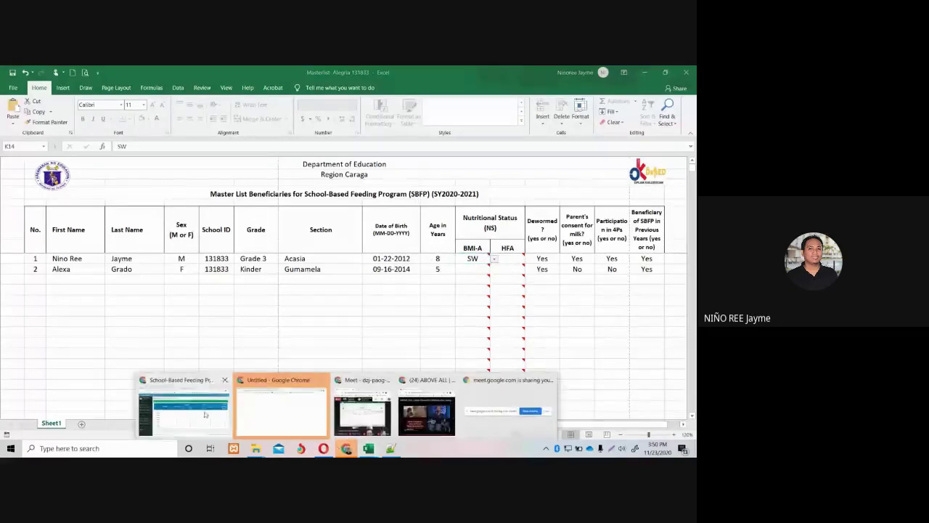
{"action": "left_click", "coordinate": [281, 404]}
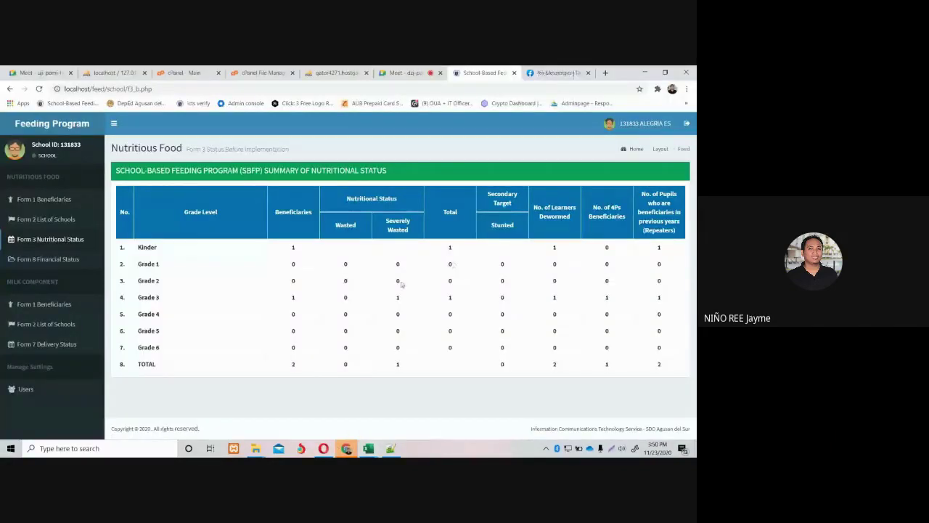
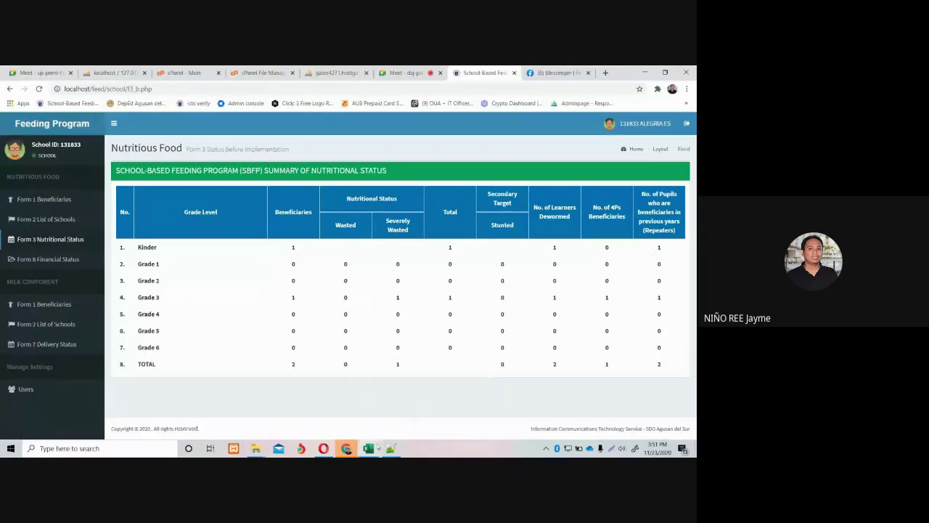
In the masterlist workbook, check the second learner's consent and 4Ps answers.
{"action": "mouse_move", "coordinate": [368, 448]}
{"action": "left_click", "coordinate": [566, 410]}
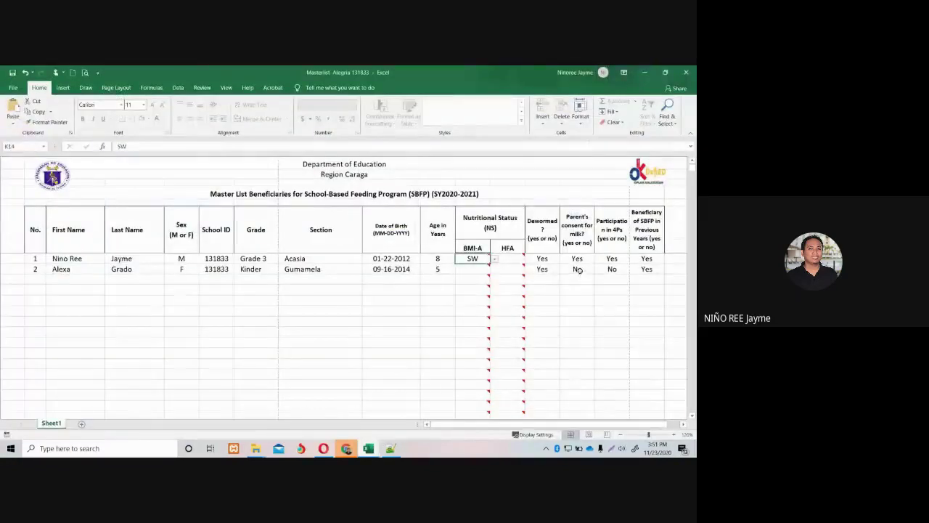
{"action": "left_click_drag", "start_coordinate": [579, 270], "coordinate": [610, 270]}
{"action": "left_click", "coordinate": [610, 270]}
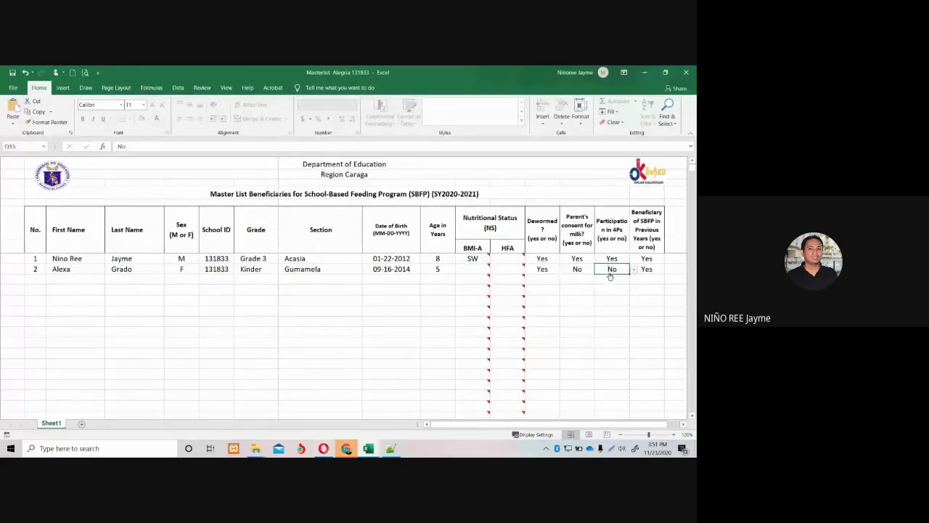
View the web app's Form 2 list of school beneficiaries, then return to the Masterlist Alegria 131833 workbook.
{"action": "mouse_move", "coordinate": [338, 441]}
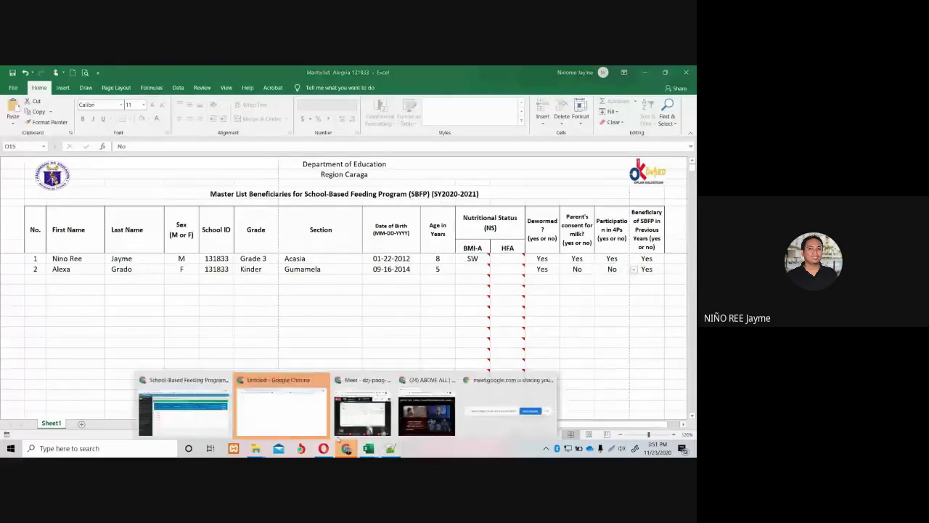
{"action": "left_click", "coordinate": [229, 411]}
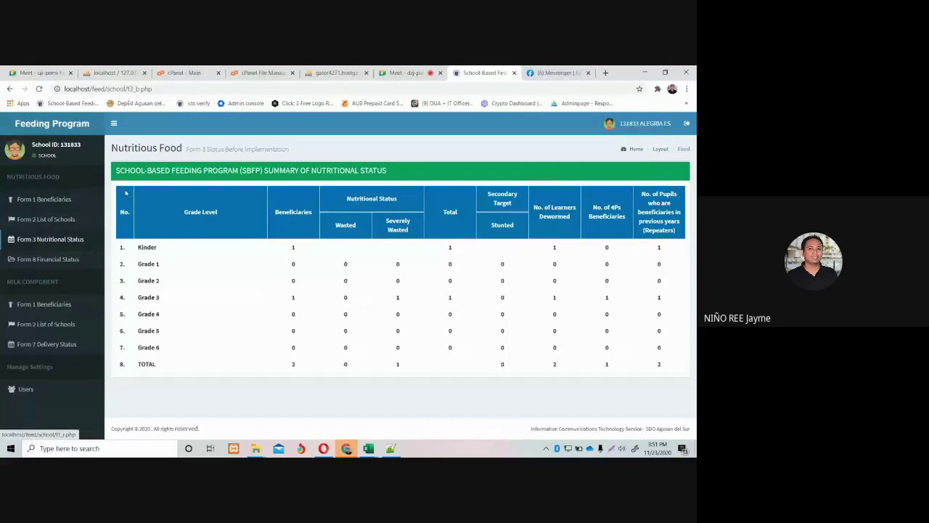
{"action": "left_click", "coordinate": [32, 220]}
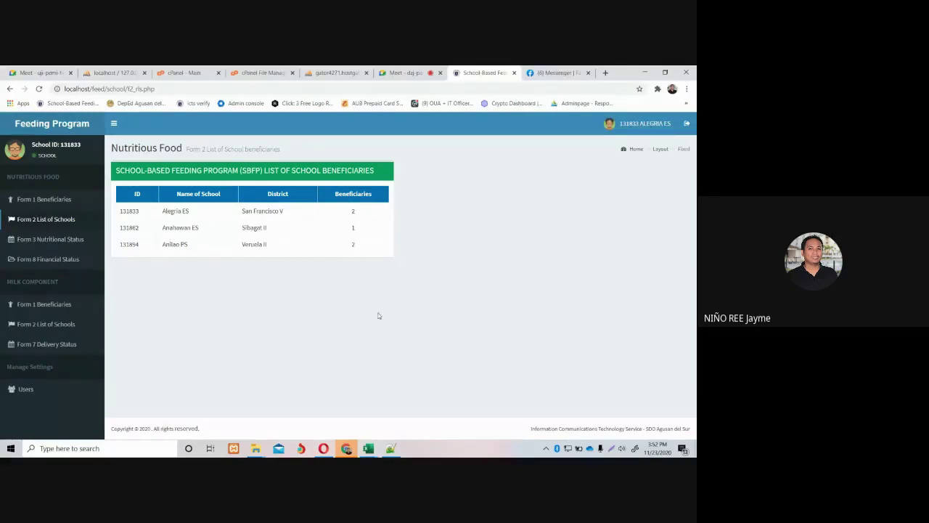
{"action": "mouse_move", "coordinate": [372, 449]}
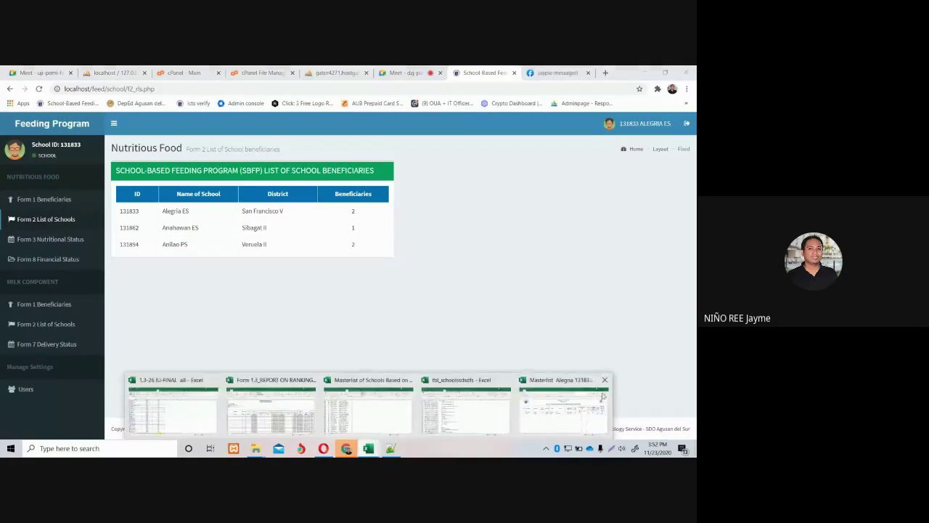
{"action": "left_click", "coordinate": [434, 407]}
{"action": "left_click", "coordinate": [406, 338]}
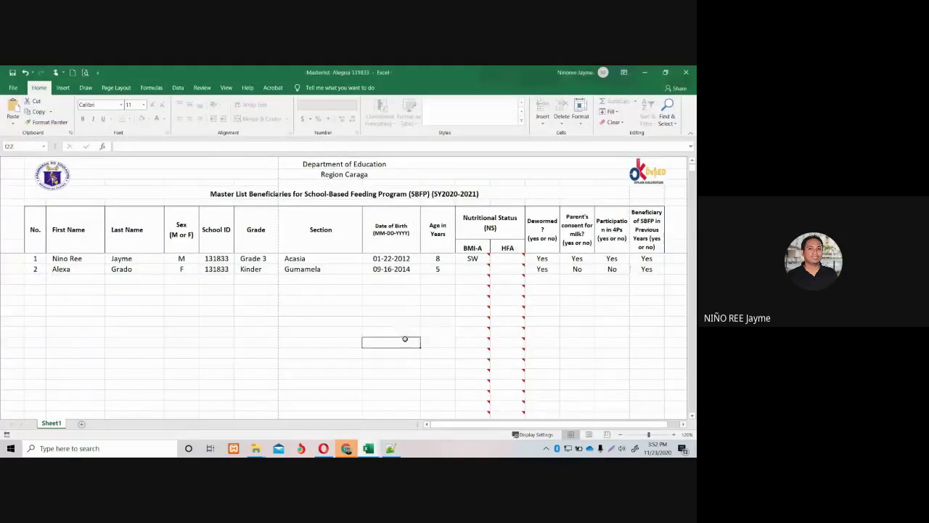
{"action": "left_click", "coordinate": [37, 279]}
{"action": "type", "text": "3"}
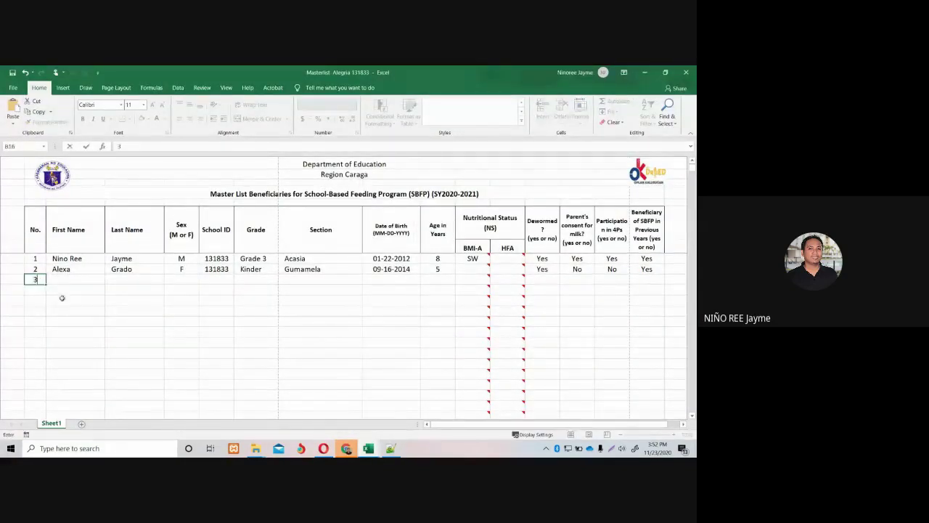
{"action": "left_click", "coordinate": [60, 299]}
{"action": "left_click", "coordinate": [66, 283]}
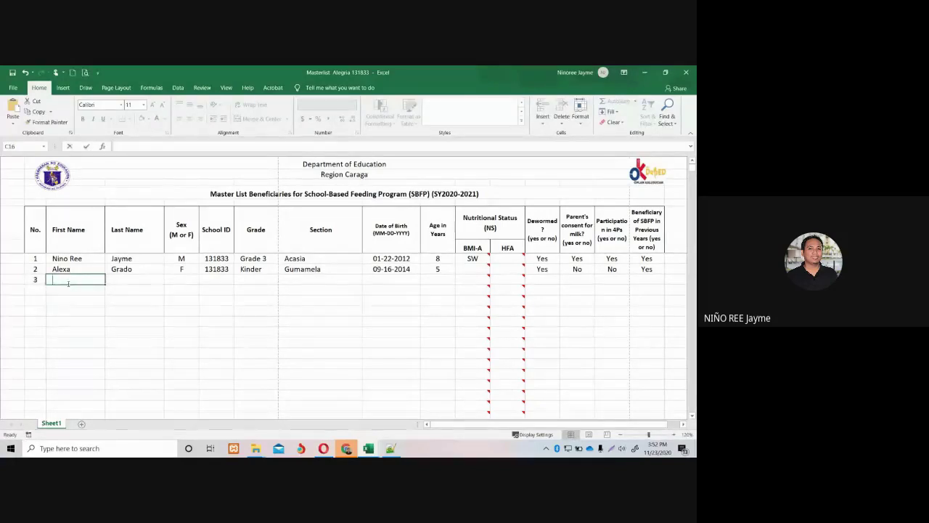
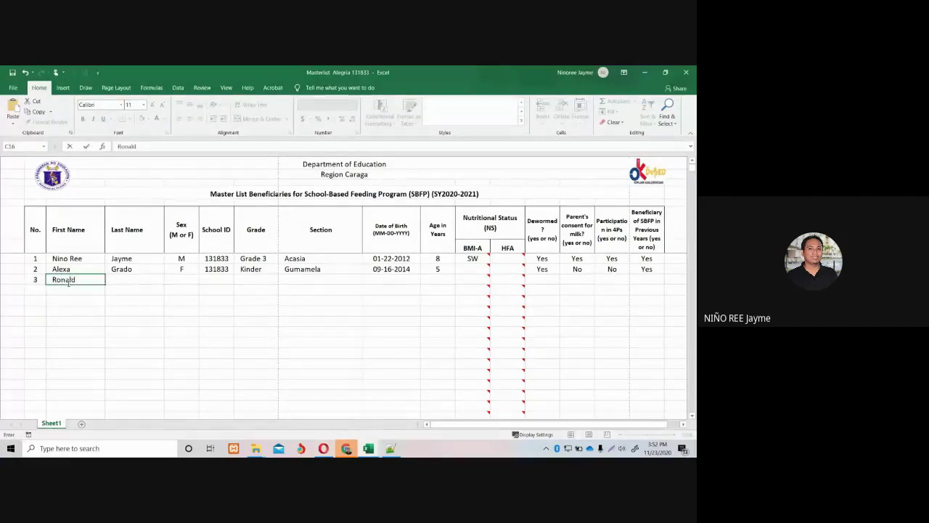
{"action": "key", "text": "Tab"}
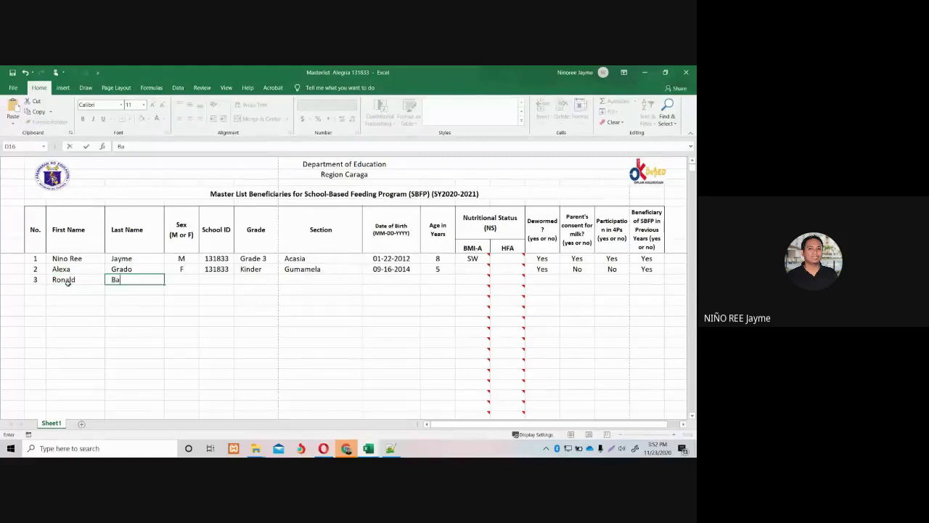
{"action": "left_click", "coordinate": [190, 281]}
{"action": "left_click", "coordinate": [202, 279]}
{"action": "left_click", "coordinate": [188, 289]}
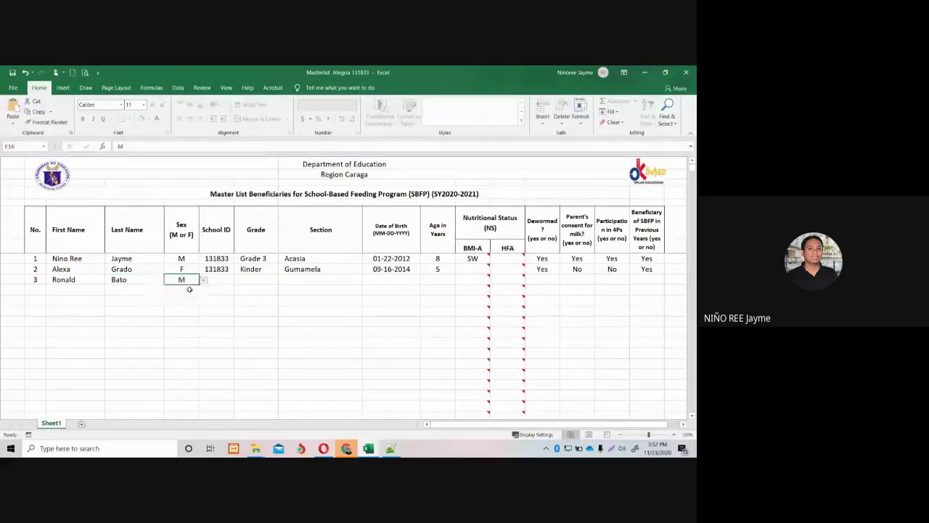
Give the new learner School ID 131833, grade Kinder and section Gumamela.
{"action": "left_click", "coordinate": [218, 269]}
{"action": "key", "text": "ctrl+c"}
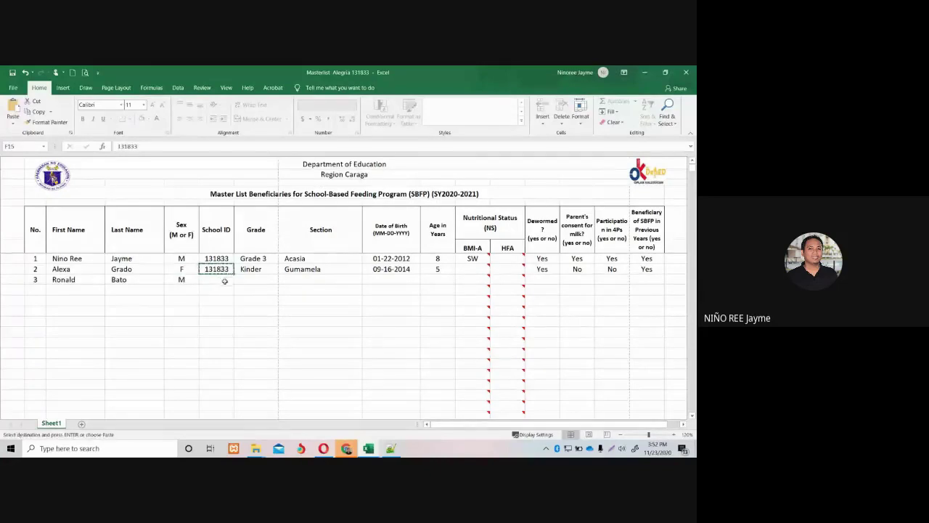
{"action": "key", "text": "Down"}
{"action": "key", "text": "ctrl+v"}
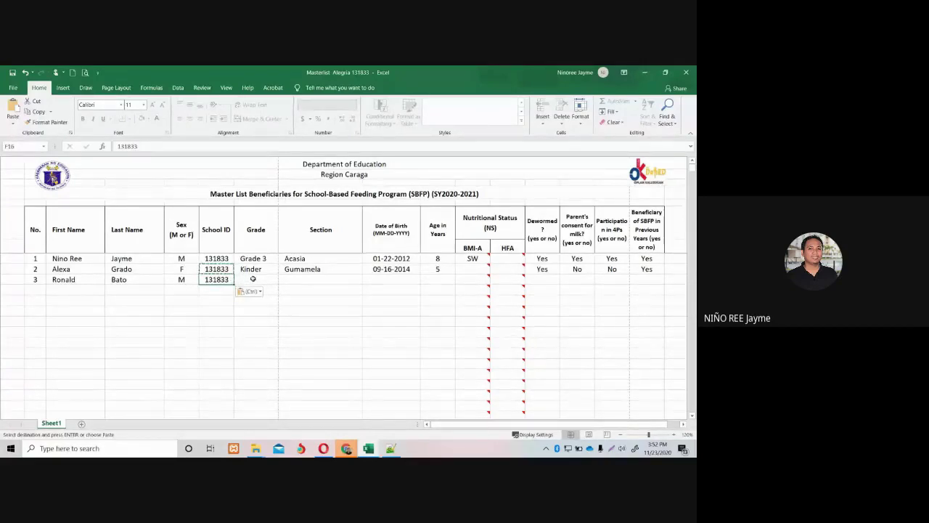
{"action": "left_click", "coordinate": [252, 279]}
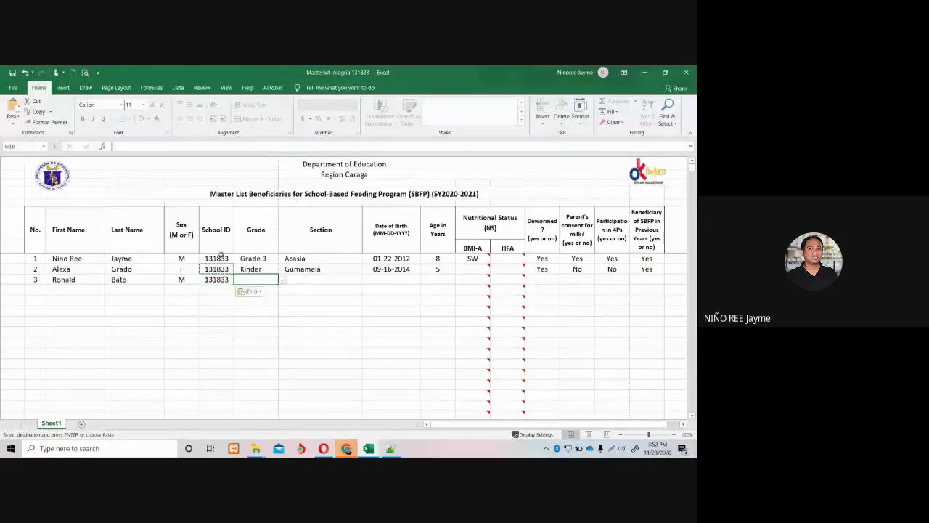
{"action": "left_click", "coordinate": [282, 280]}
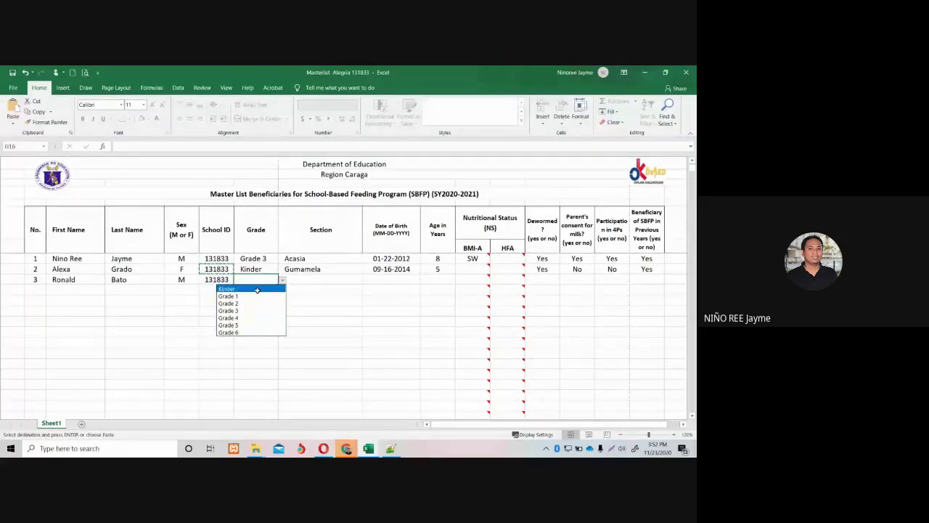
{"action": "left_click", "coordinate": [257, 289]}
{"action": "left_click", "coordinate": [296, 280]}
{"action": "left_click", "coordinate": [355, 270]}
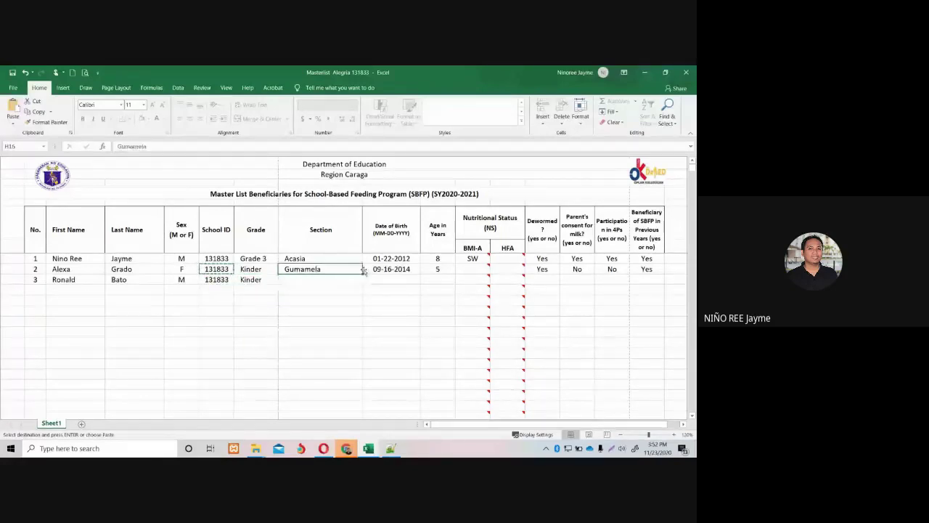
{"action": "left_click_drag", "start_coordinate": [363, 270], "coordinate": [363, 284]}
{"action": "left_click", "coordinate": [411, 272]}
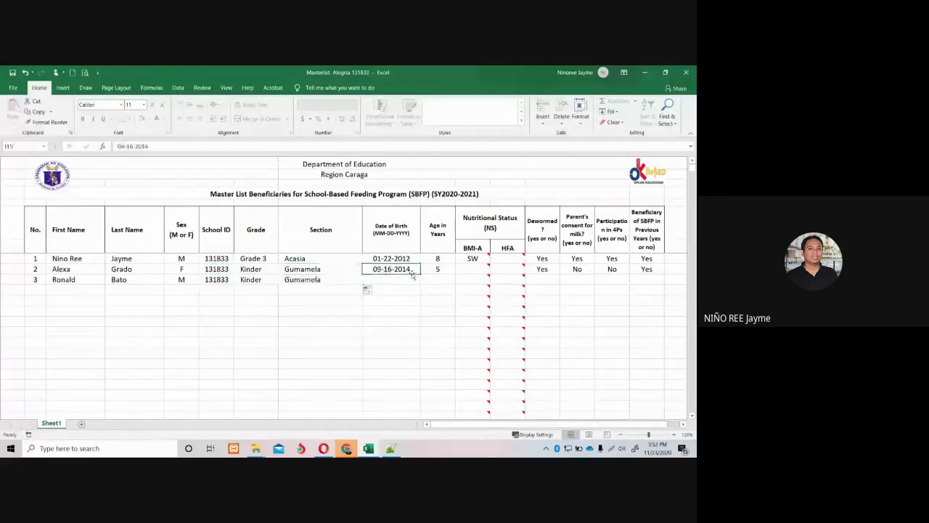
{"action": "left_click", "coordinate": [396, 281]}
{"action": "left_click", "coordinate": [409, 269]}
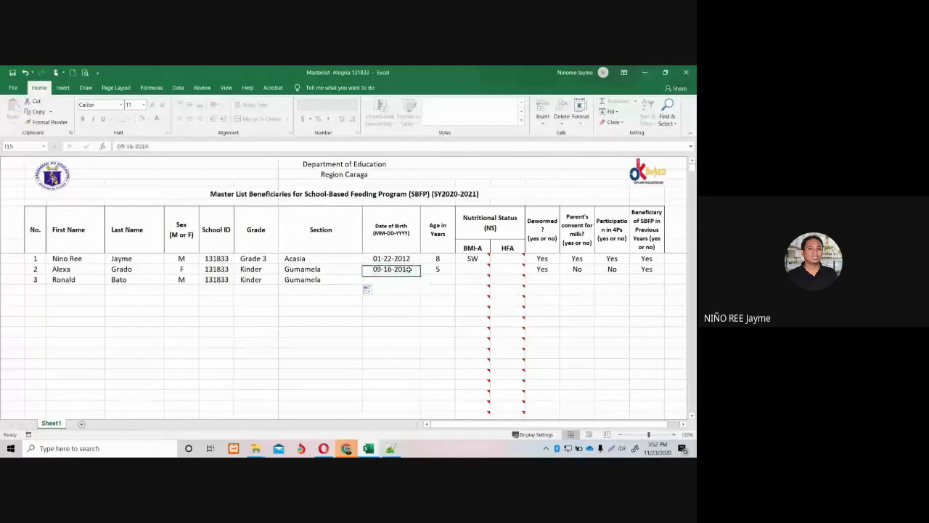
{"action": "key", "text": "ctrl+c"}
{"action": "key", "text": "Escape"}
{"action": "left_click", "coordinate": [393, 282]}
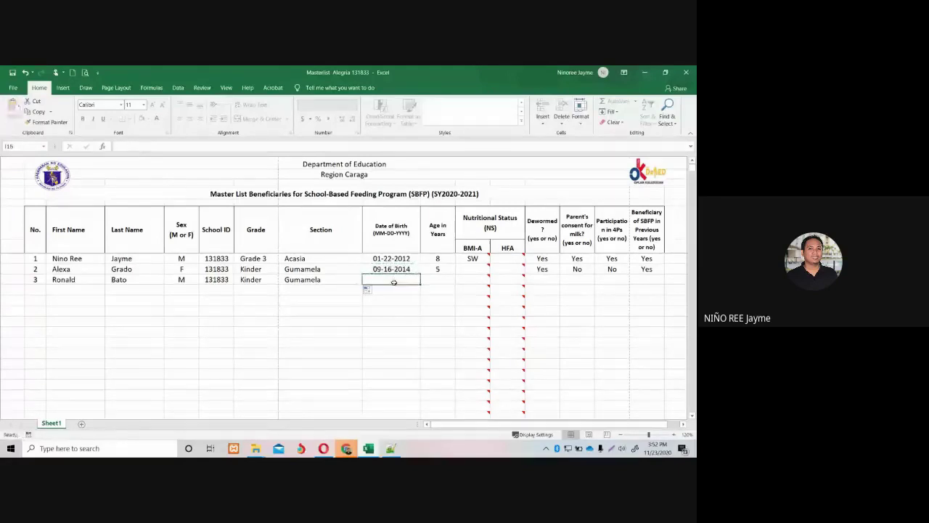
{"action": "type", "text": "11"}
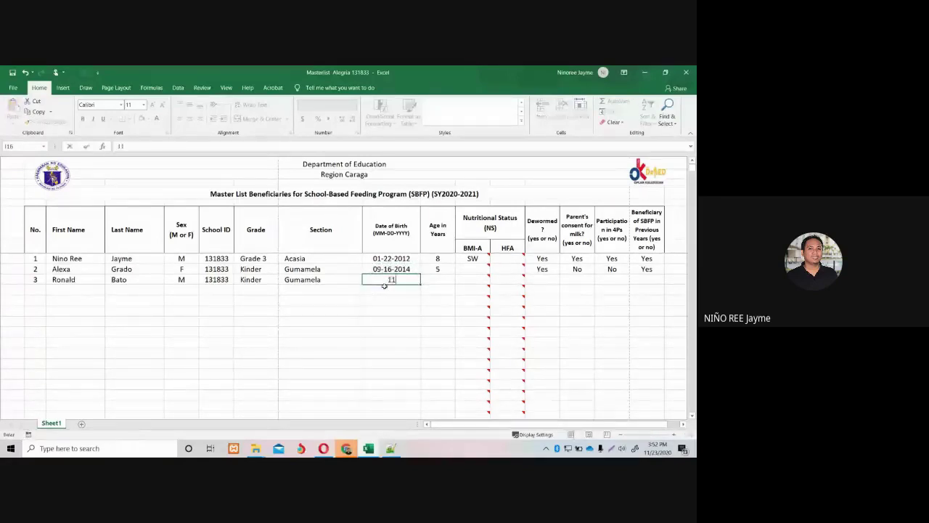
{"action": "type", "text": "-23-2020"}
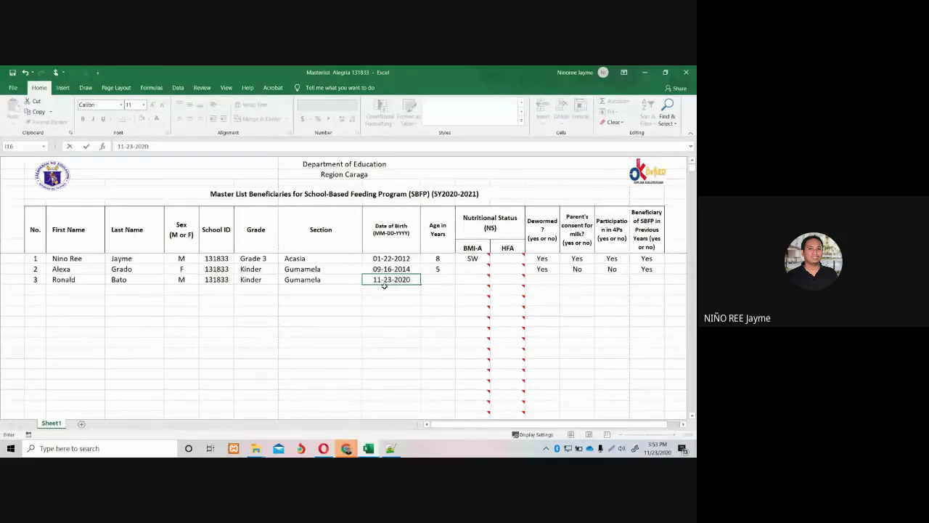
{"action": "key", "text": "BackSpace"}
{"action": "key", "text": "BackSpace"}
{"action": "type", "text": "14"}
{"action": "left_click", "coordinate": [439, 279]}
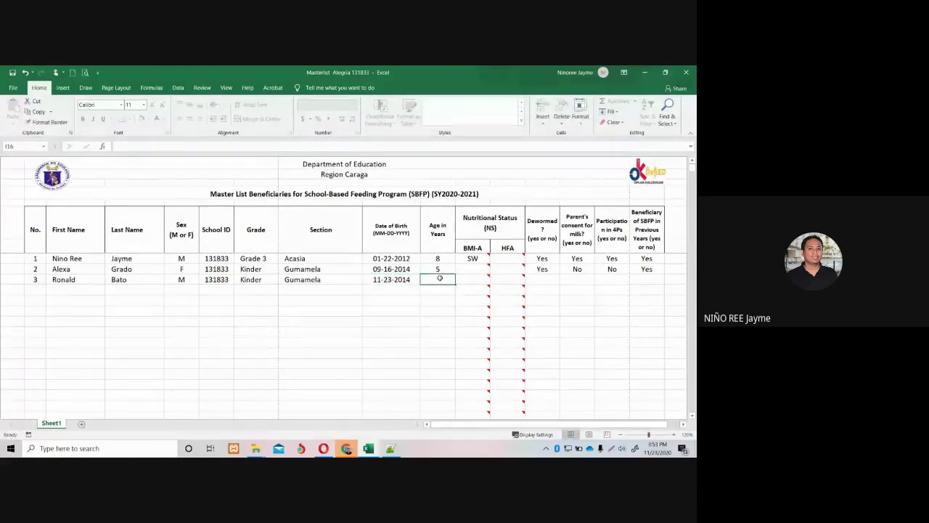
{"action": "type", "text": "5"}
{"action": "mouse_move", "coordinate": [463, 281]}
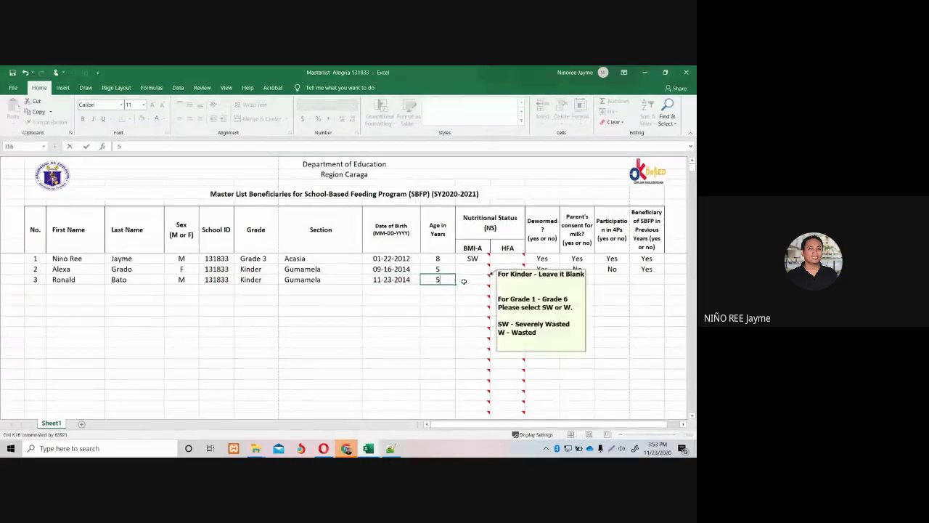
{"action": "left_click", "coordinate": [621, 289]}
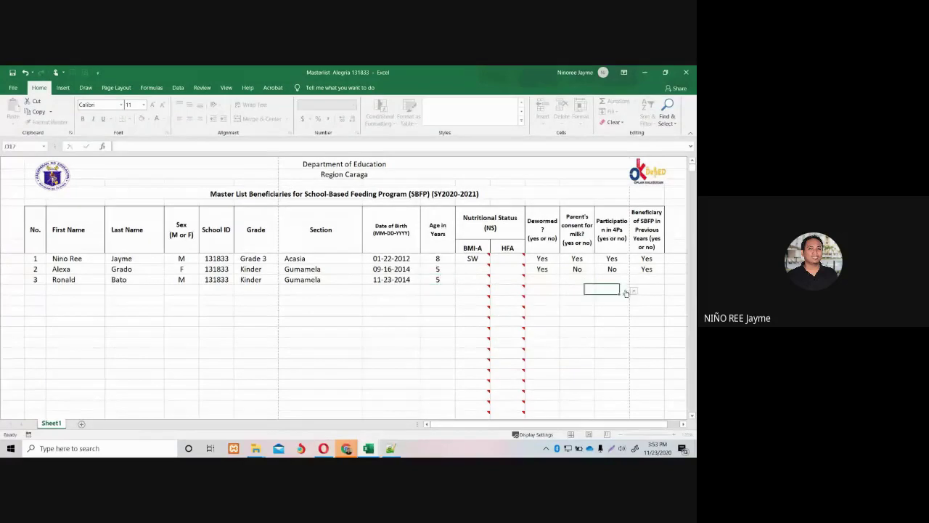
Fill the new learner's four answer columns with Yes, save, and switch to the Feeding Program site.
{"action": "left_click_drag", "start_coordinate": [542, 260], "coordinate": [646, 259]}
{"action": "key", "text": "ctrl+c"}
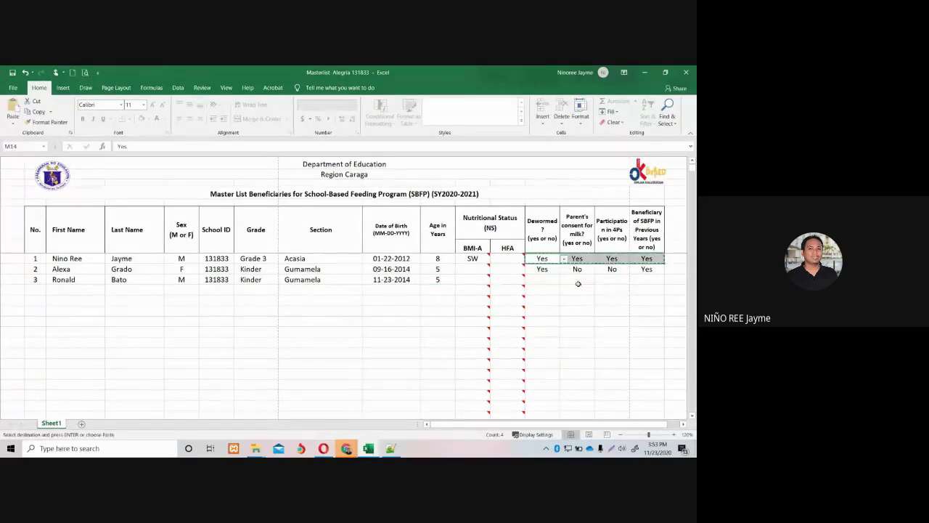
{"action": "left_click", "coordinate": [542, 278]}
{"action": "key", "text": "ctrl+v"}
{"action": "left_click", "coordinate": [577, 310]}
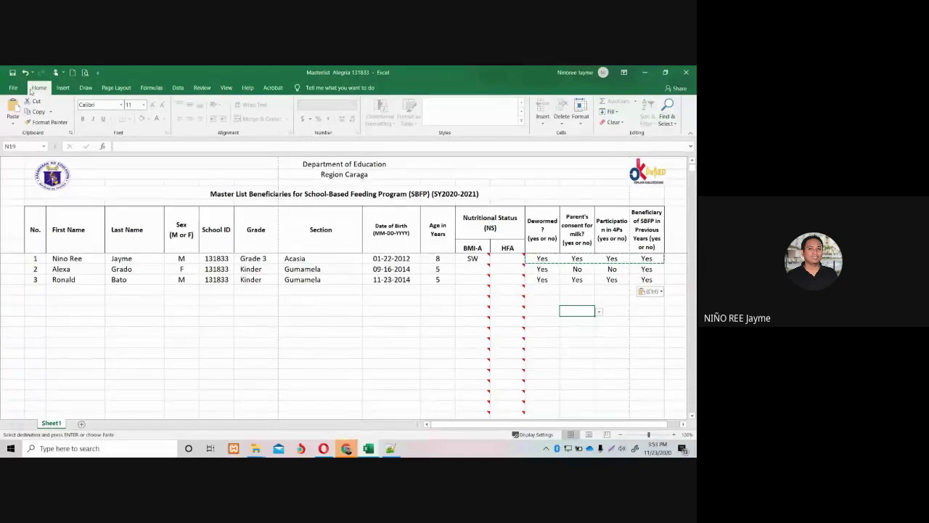
{"action": "left_click", "coordinate": [13, 73]}
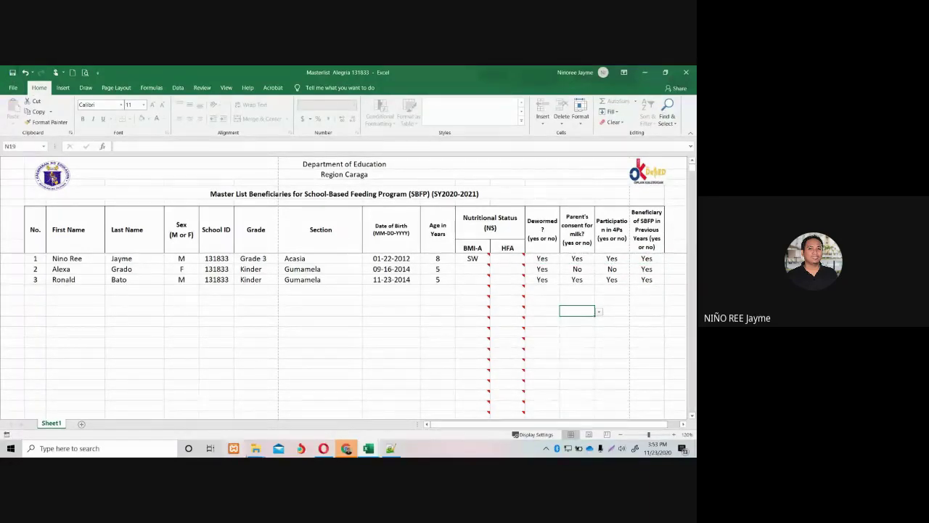
{"action": "left_click", "coordinate": [346, 448]}
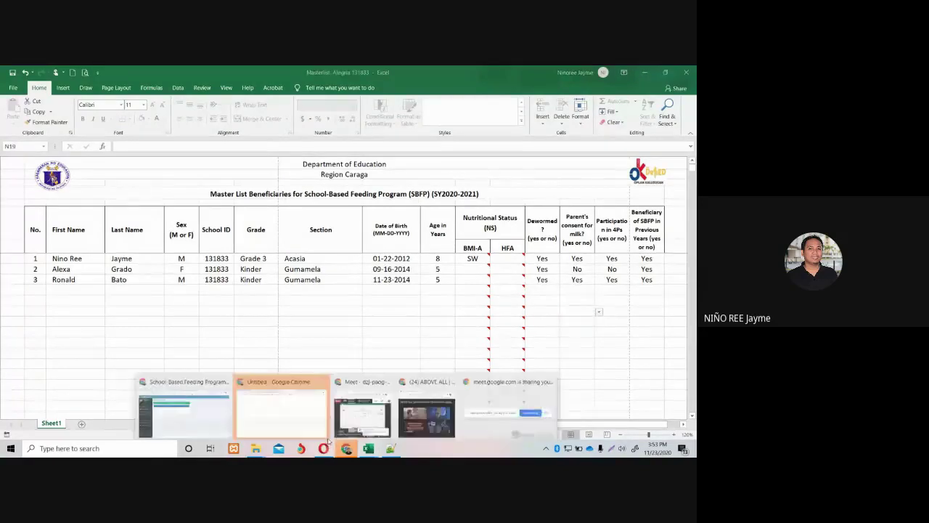
{"action": "left_click", "coordinate": [215, 406]}
Upload the saved Masterlist Excel file on Form 1 so three beneficiaries are listed.
{"action": "left_click", "coordinate": [36, 200]}
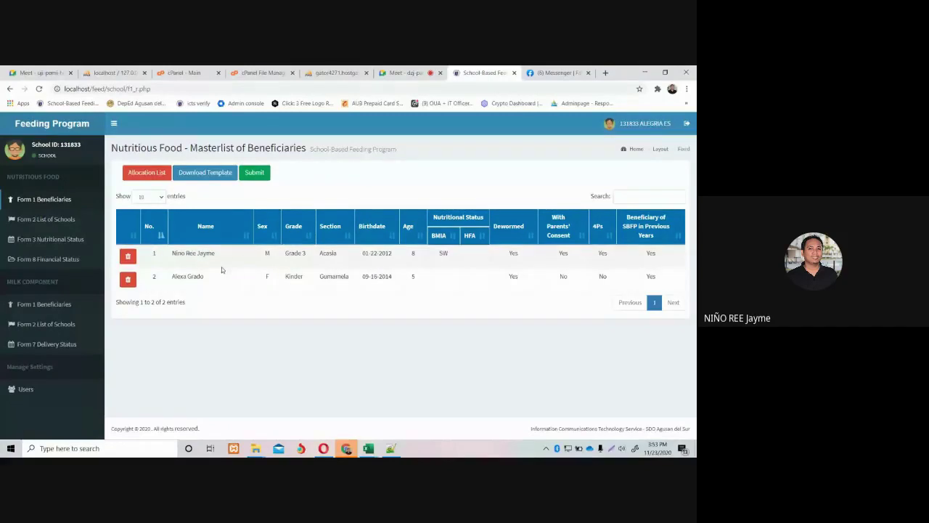
{"action": "left_click", "coordinate": [254, 180]}
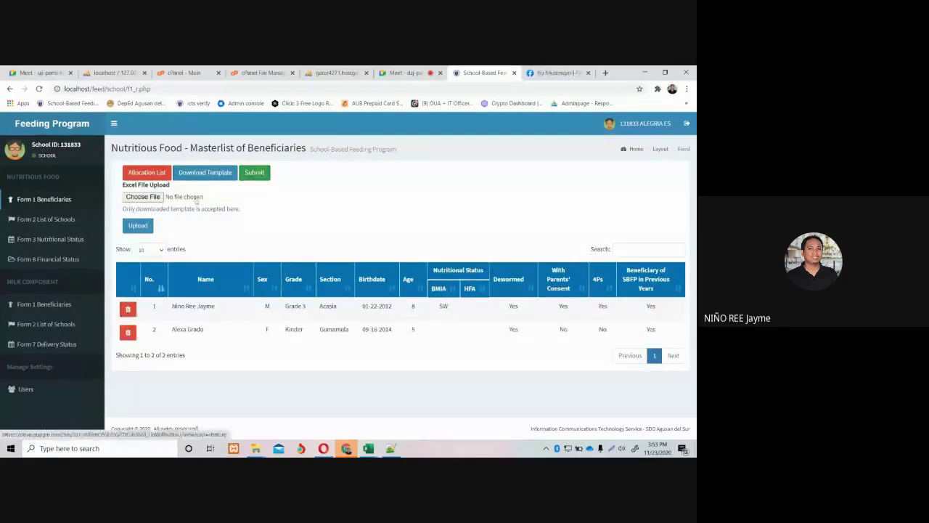
{"action": "left_click", "coordinate": [143, 198]}
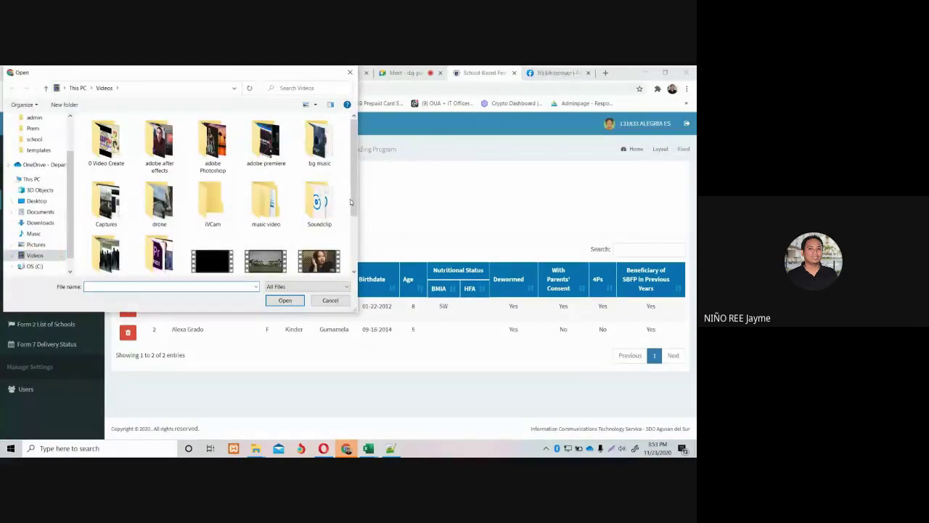
{"action": "scroll", "coordinate": [349, 198], "scroll_direction": "down", "scroll_amount": 3}
{"action": "double_click", "coordinate": [164, 234]}
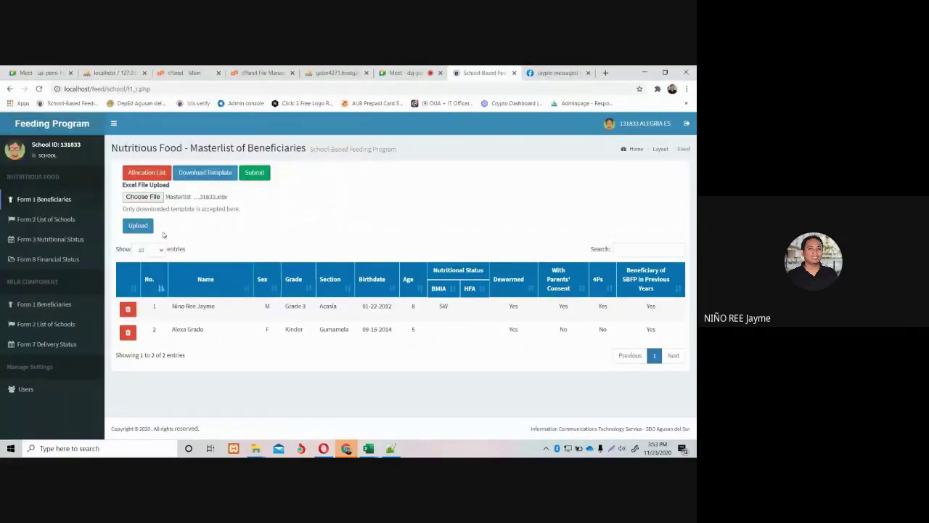
{"action": "left_click", "coordinate": [138, 226]}
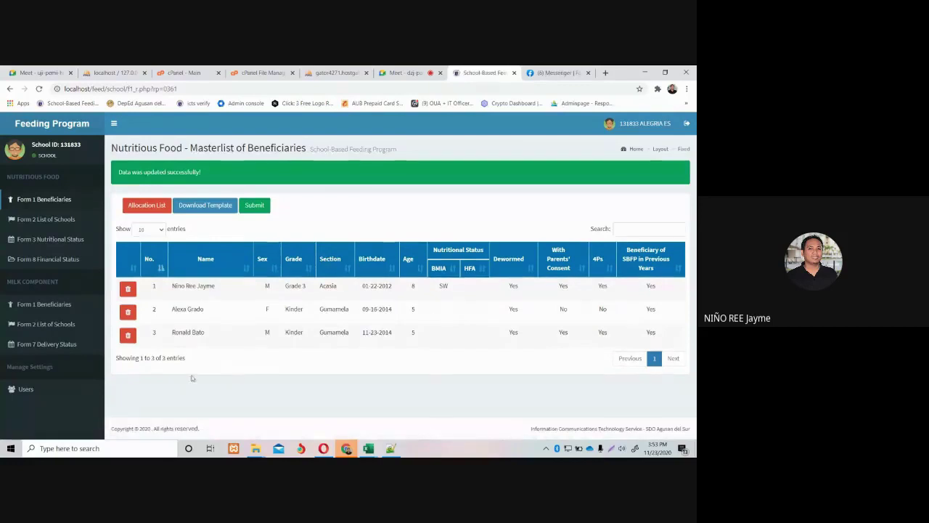
Highlight the third pupil's sex, review Form 2 and the Form 3 totals, then return to Form 1.
{"action": "double_click", "coordinate": [267, 332]}
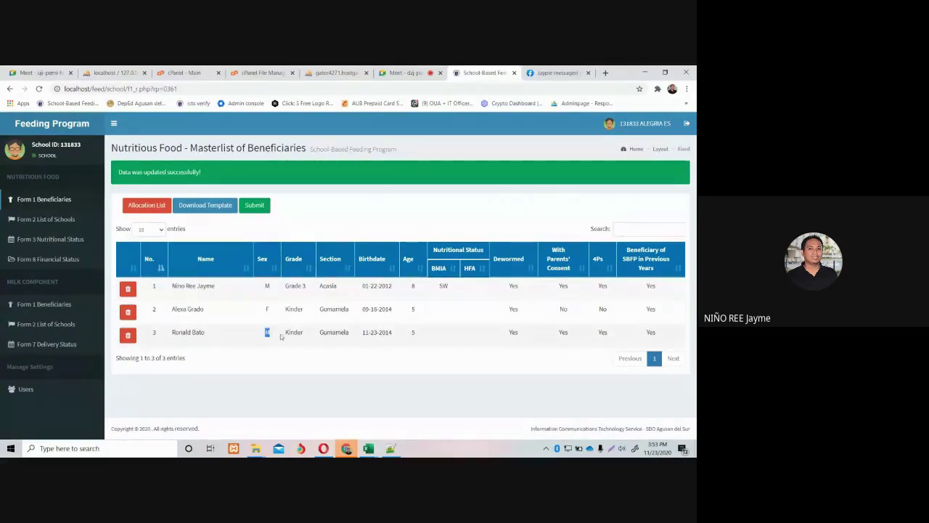
{"action": "left_click", "coordinate": [278, 337]}
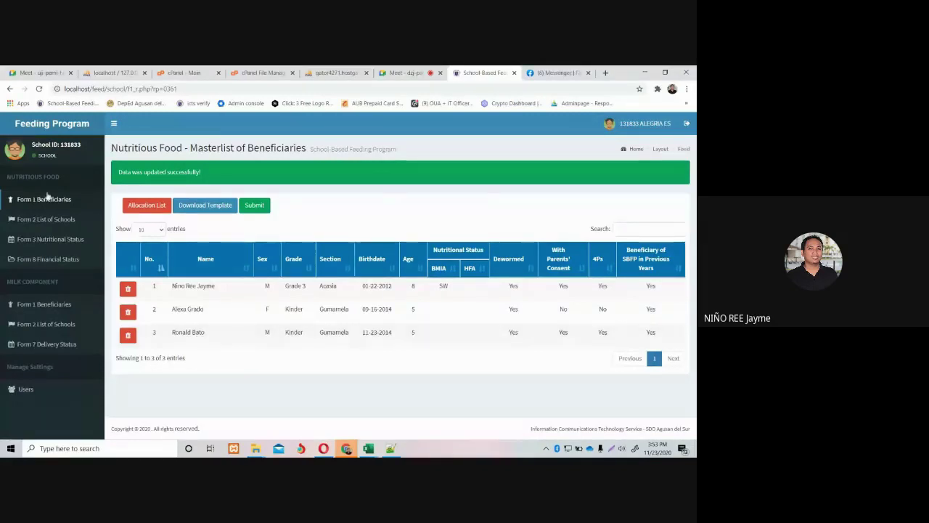
{"action": "left_click", "coordinate": [45, 220]}
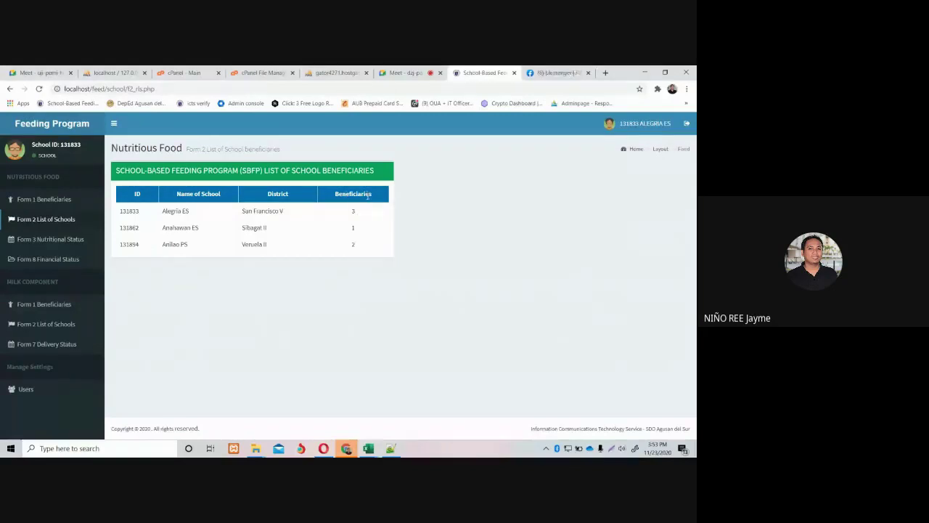
{"action": "left_click", "coordinate": [70, 239]}
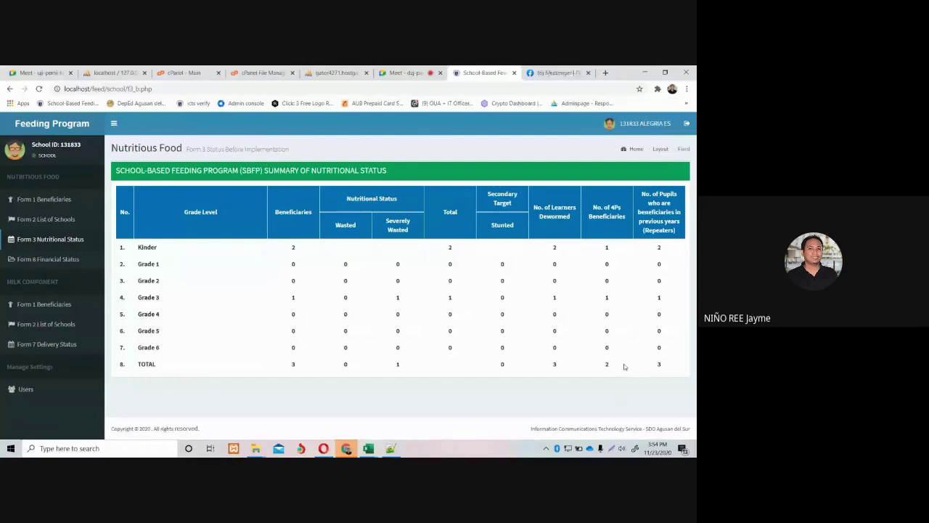
{"action": "left_click", "coordinate": [64, 200]}
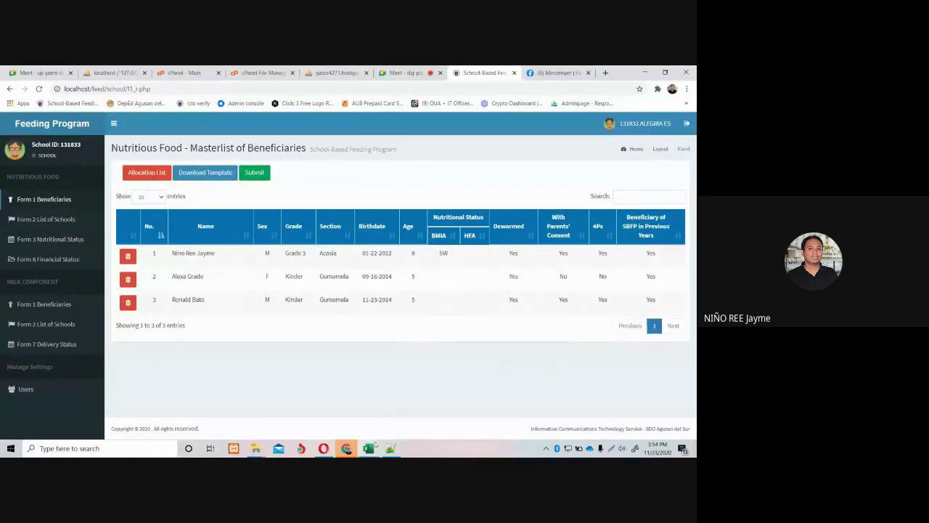
Head back to the Excel masterlist workbook from the taskbar.
{"action": "mouse_move", "coordinate": [374, 452]}
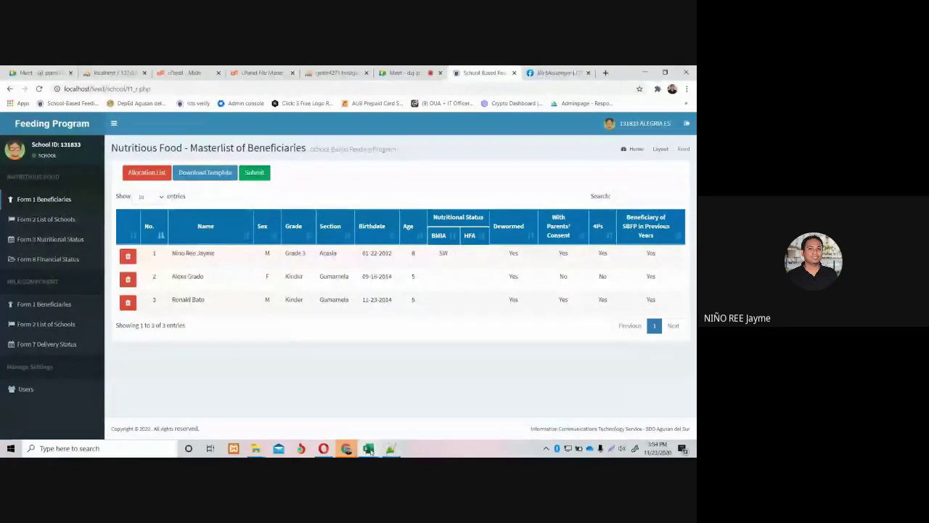
Change cell E16, the third pupil's sex, from M to F and save the masterlist.
{"action": "mouse_move", "coordinate": [367, 448]}
{"action": "left_click", "coordinate": [565, 406]}
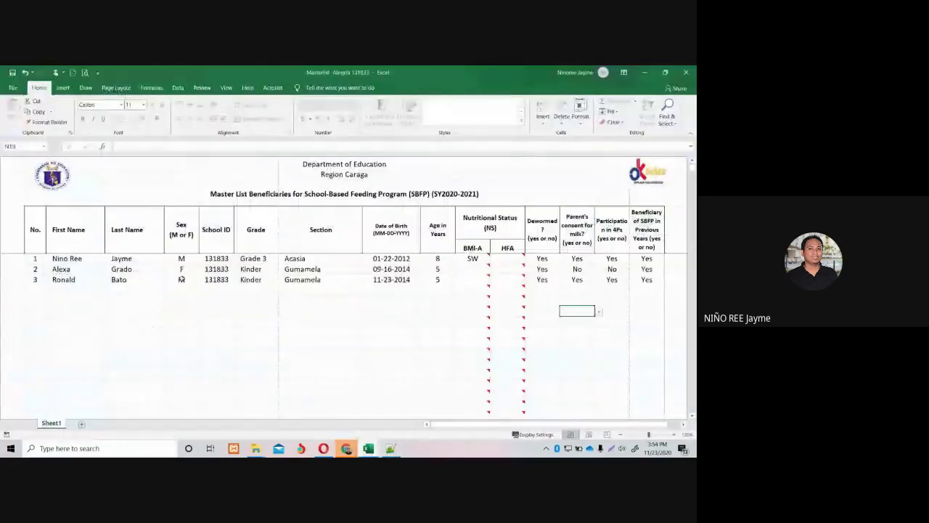
{"action": "left_click", "coordinate": [182, 280]}
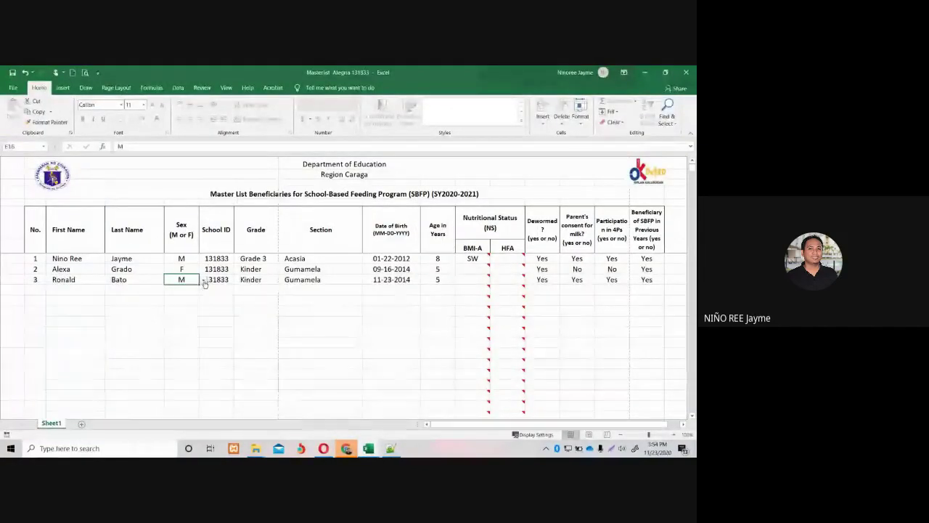
{"action": "left_click", "coordinate": [204, 281]}
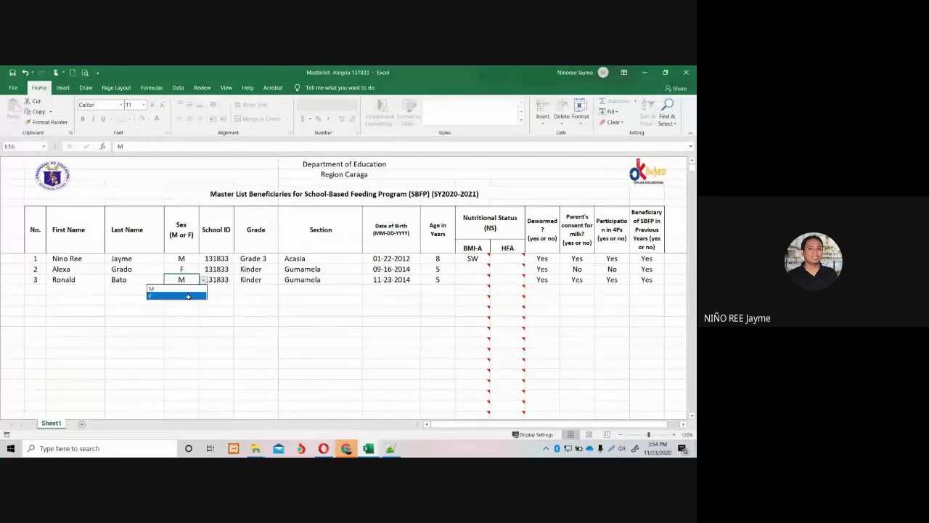
{"action": "left_click", "coordinate": [190, 295]}
{"action": "left_click", "coordinate": [188, 297]}
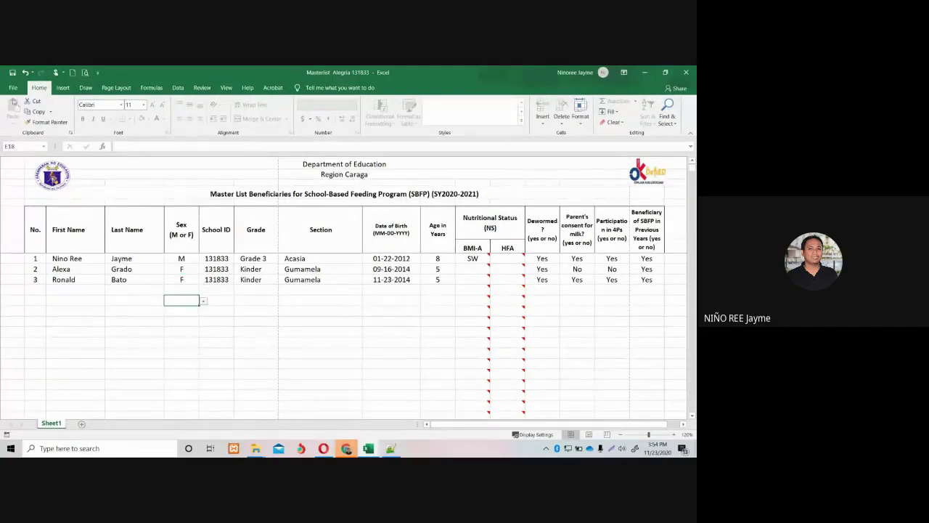
{"action": "left_click", "coordinate": [11, 74]}
{"action": "mouse_move", "coordinate": [324, 450]}
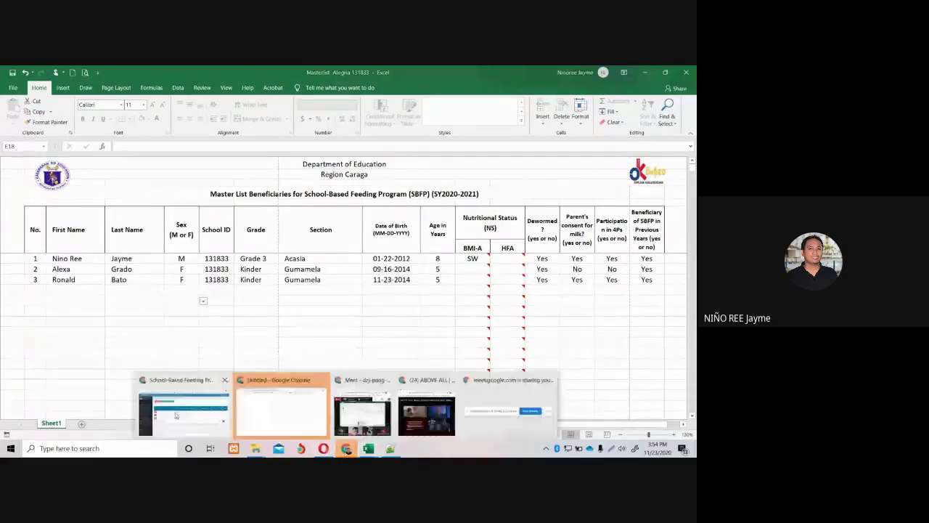
Re-upload the corrected Masterlist Excel file through the Feeding Program's upload panel.
{"action": "left_click", "coordinate": [280, 406]}
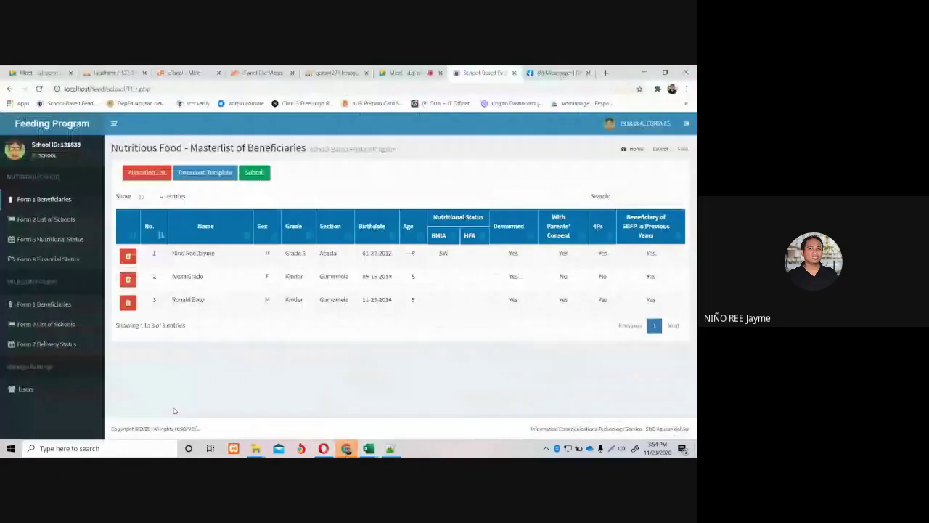
{"action": "left_click", "coordinate": [258, 176]}
{"action": "left_click", "coordinate": [137, 196]}
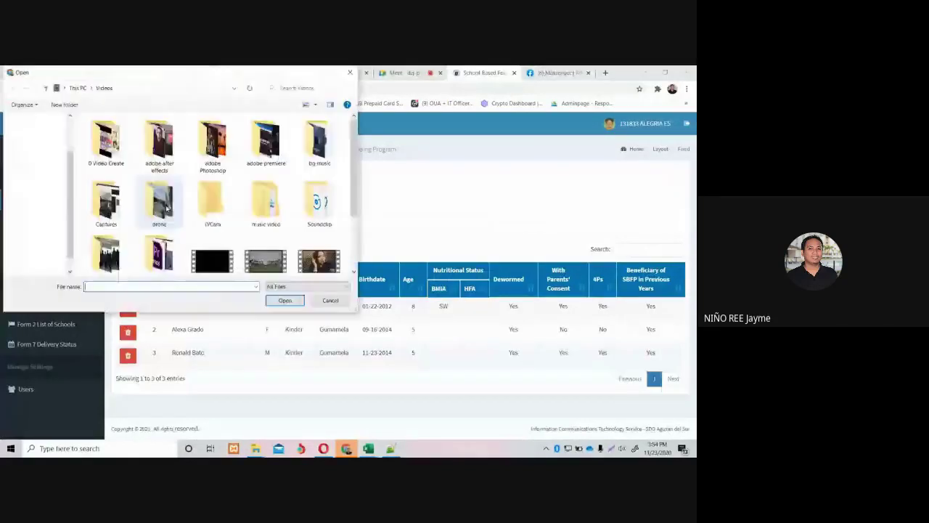
{"action": "scroll", "coordinate": [218, 196], "scroll_direction": "down", "scroll_amount": 2}
{"action": "double_click", "coordinate": [159, 225]}
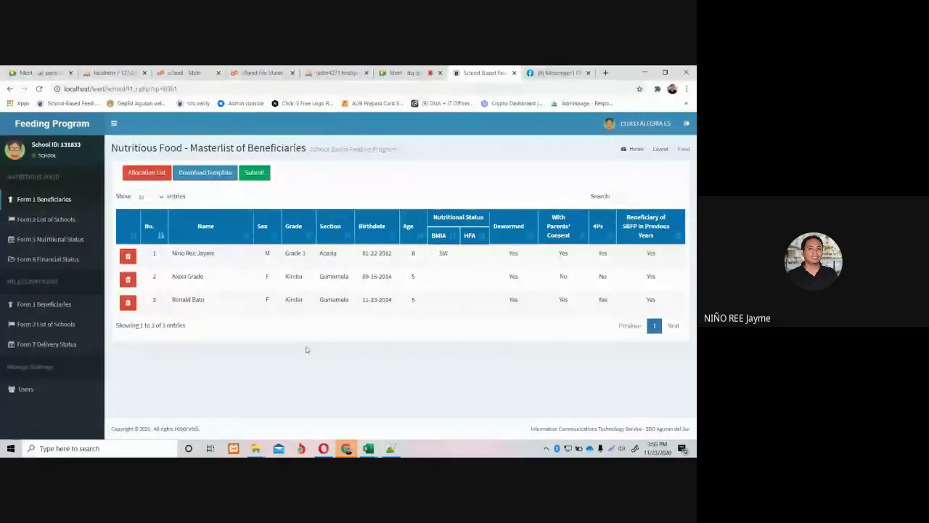
Admit the waiting participant in Google Meet, then bring up the tbl_schoolsdsdfs schools workbook.
{"action": "left_click", "coordinate": [403, 73]}
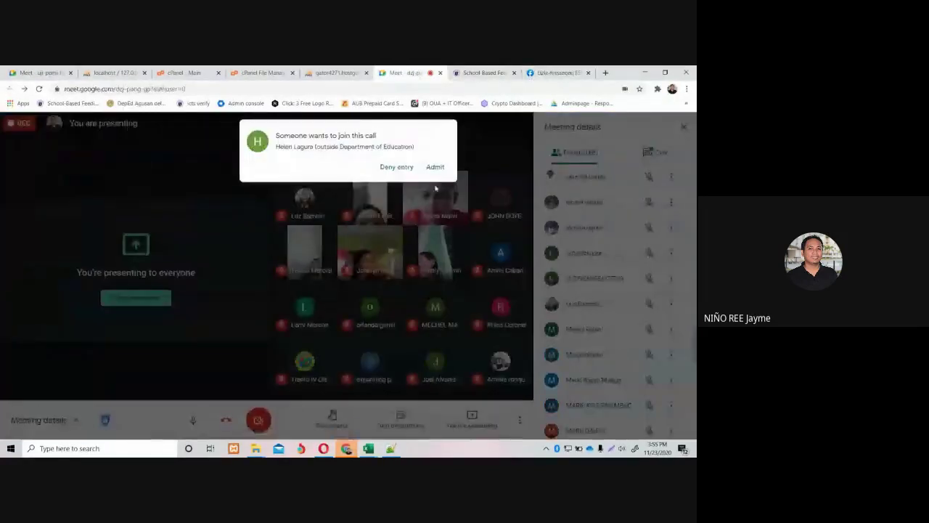
{"action": "left_click", "coordinate": [438, 165]}
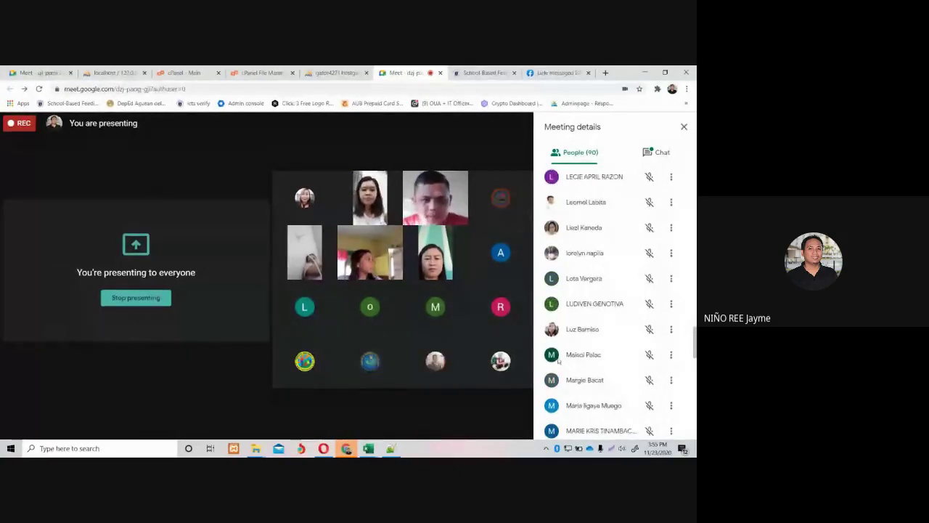
{"action": "mouse_move", "coordinate": [488, 371]}
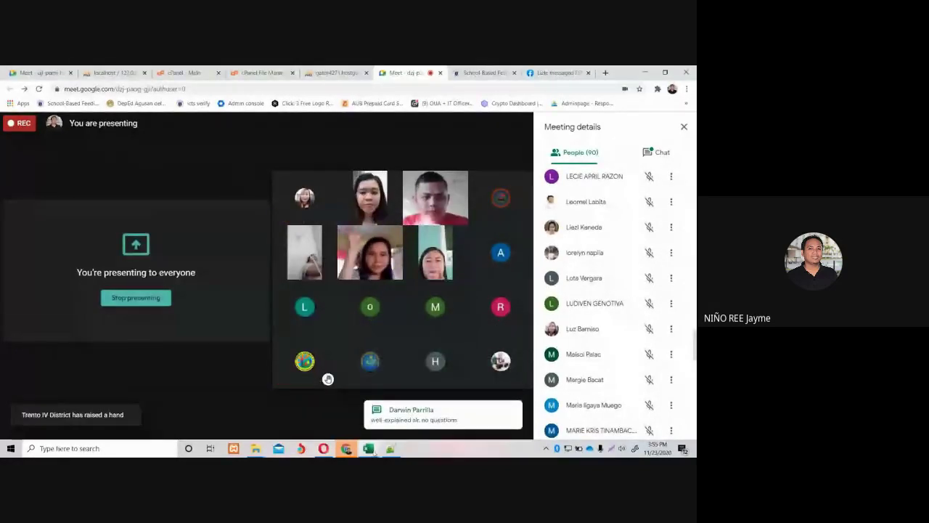
{"action": "mouse_move", "coordinate": [370, 450]}
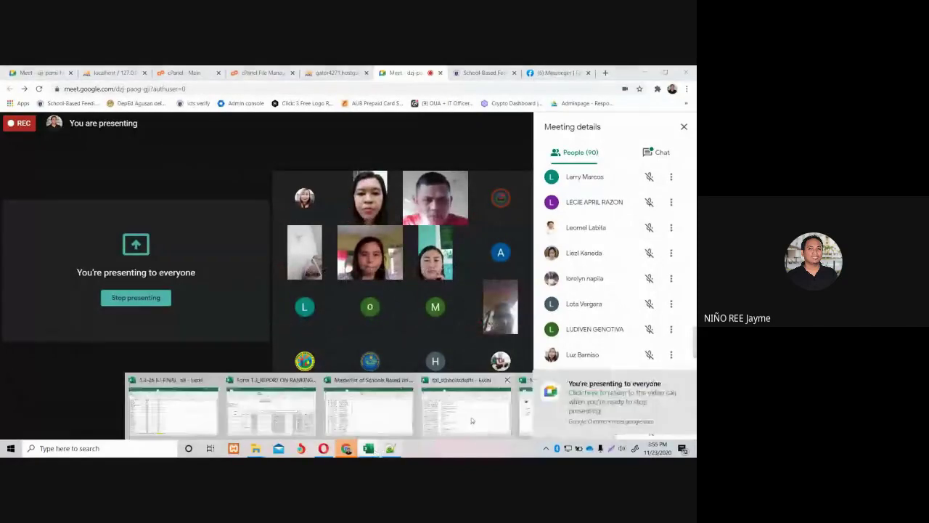
{"action": "mouse_move", "coordinate": [471, 420]}
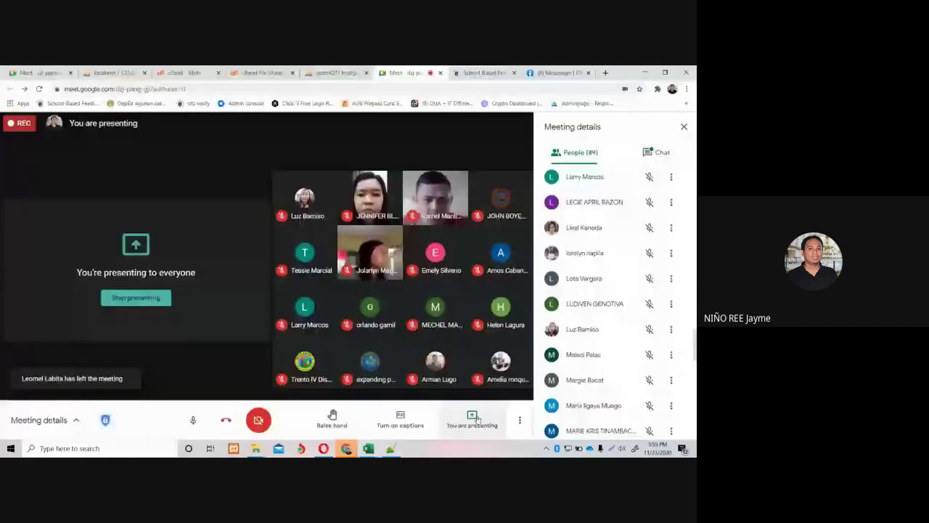
{"action": "mouse_move", "coordinate": [422, 438]}
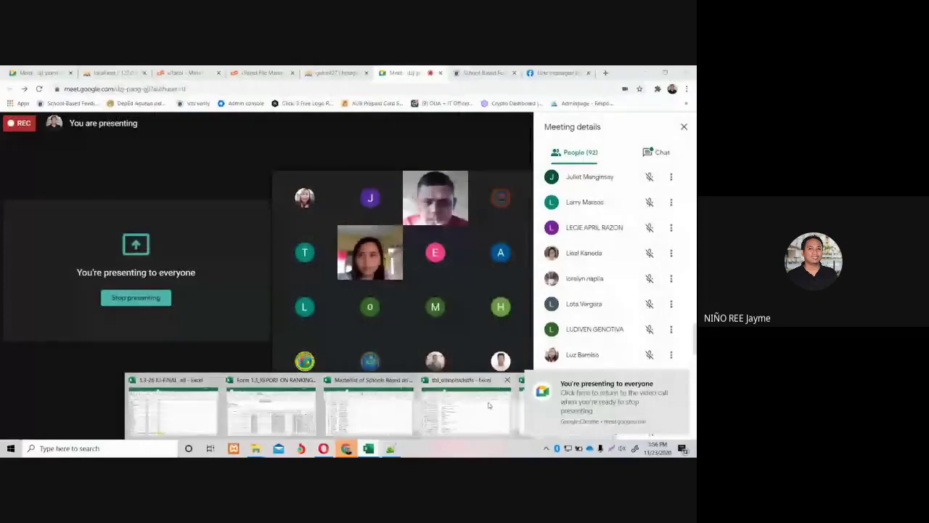
{"action": "left_click", "coordinate": [488, 405]}
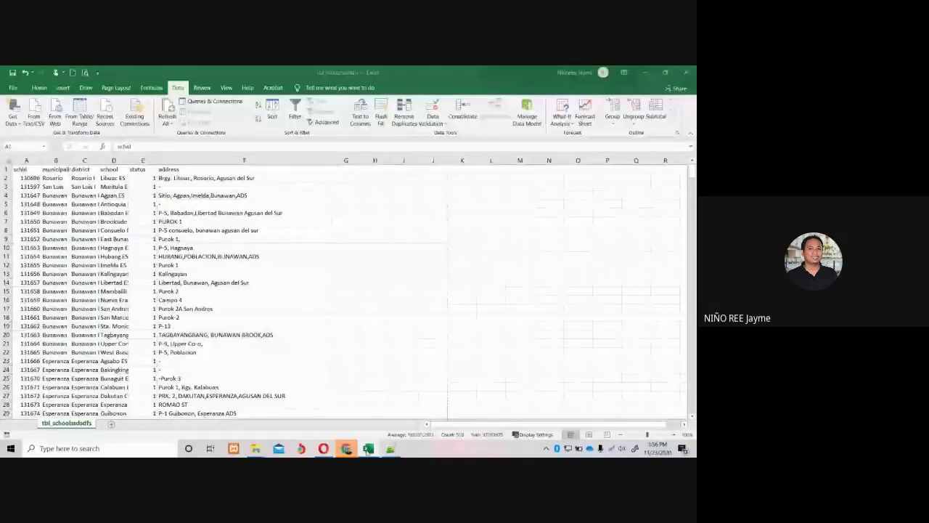
{"action": "left_click", "coordinate": [457, 398]}
{"action": "left_click", "coordinate": [358, 321]}
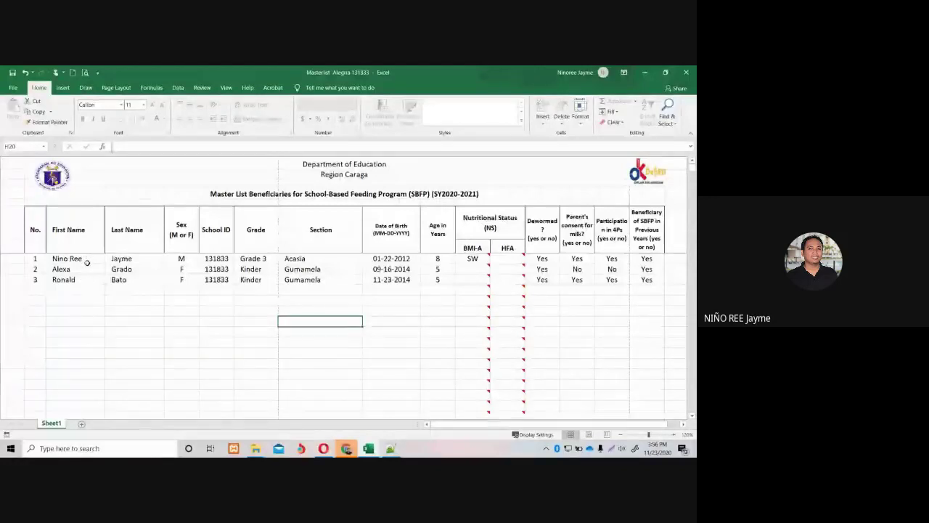
{"action": "left_click", "coordinate": [127, 261]}
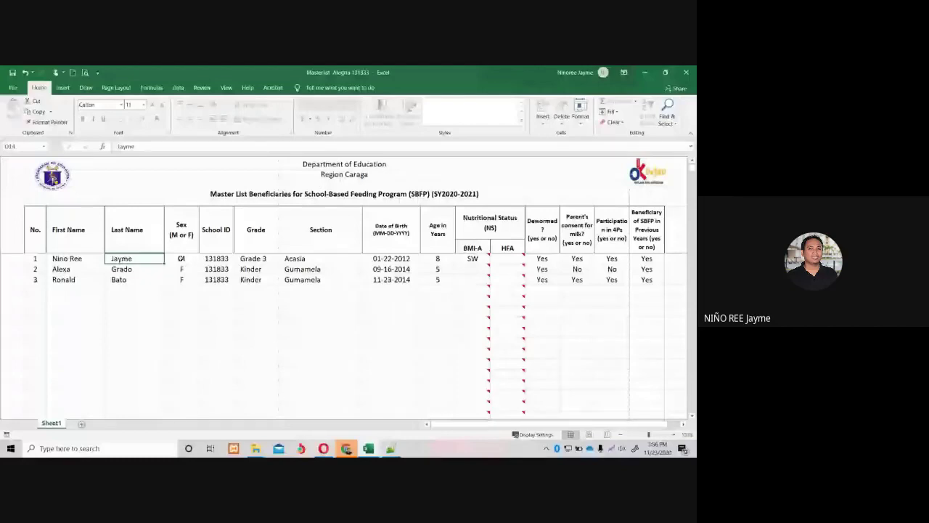
{"action": "left_click", "coordinate": [181, 258]}
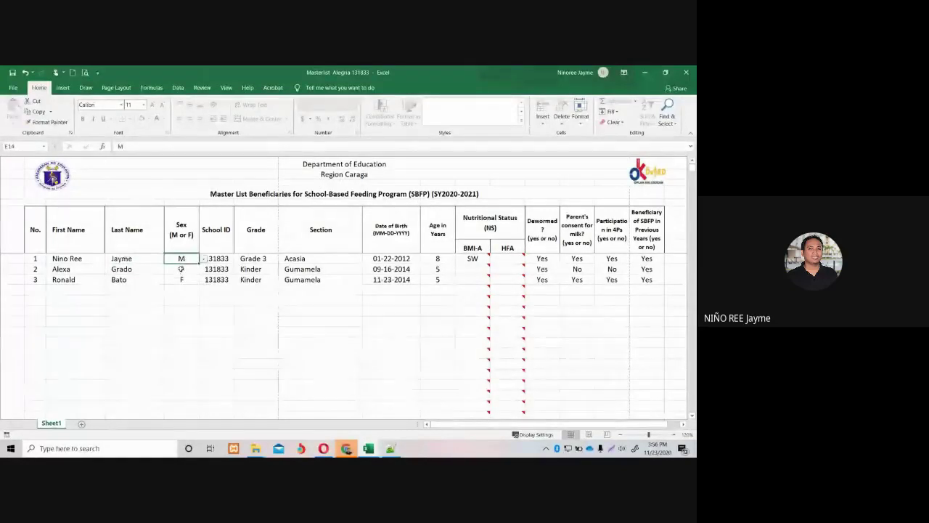
{"action": "left_click", "coordinate": [181, 268]}
{"action": "left_click", "coordinate": [202, 260]}
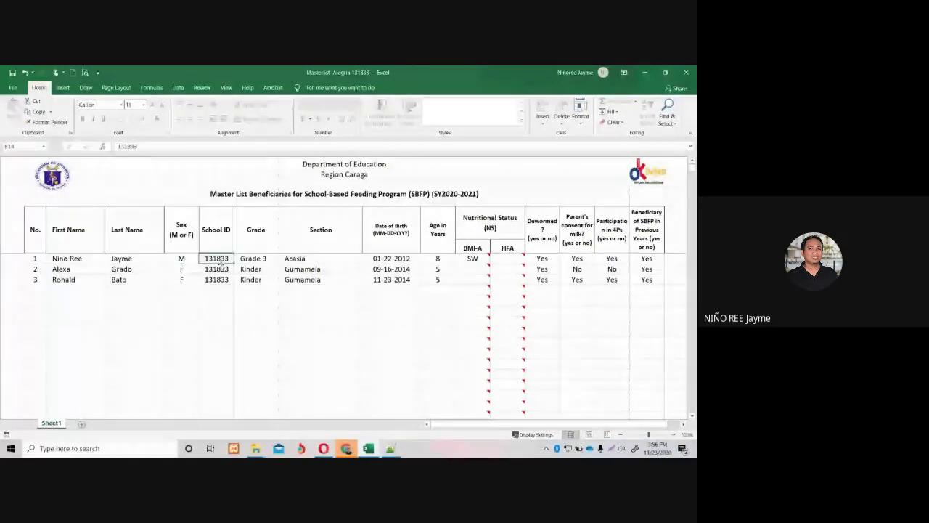
{"action": "key", "text": "Right"}
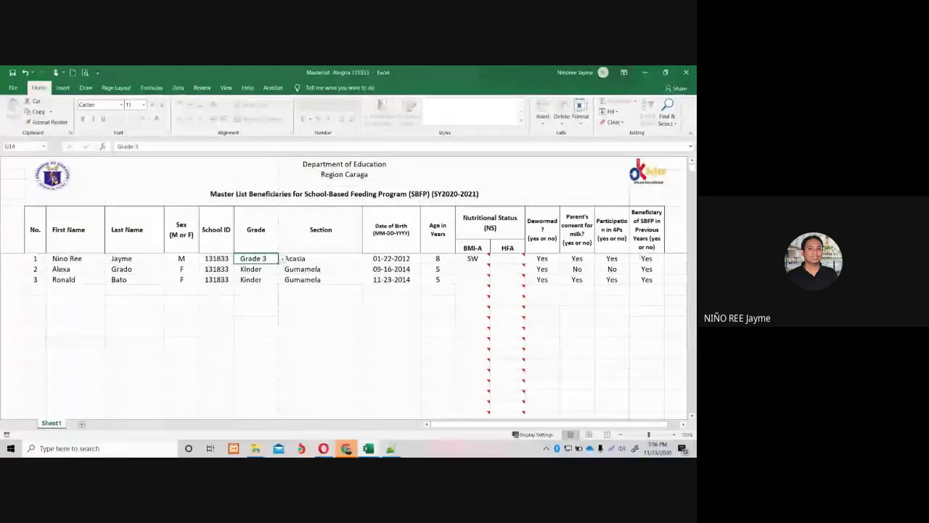
{"action": "mouse_move", "coordinate": [347, 448]}
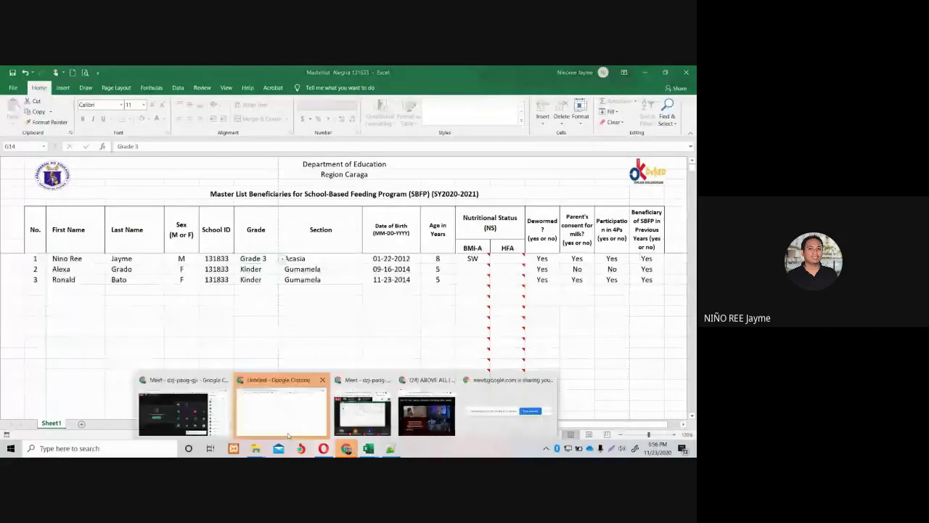
{"action": "mouse_move", "coordinate": [287, 424]}
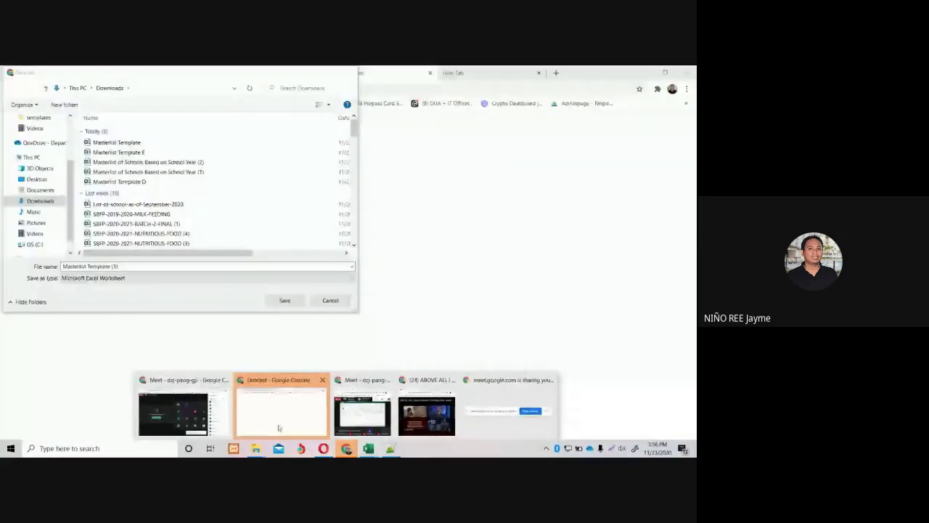
Return to the Meet window and show the Feeding Program's Form 1 masterlist of three beneficiaries.
{"action": "left_click", "coordinate": [182, 414]}
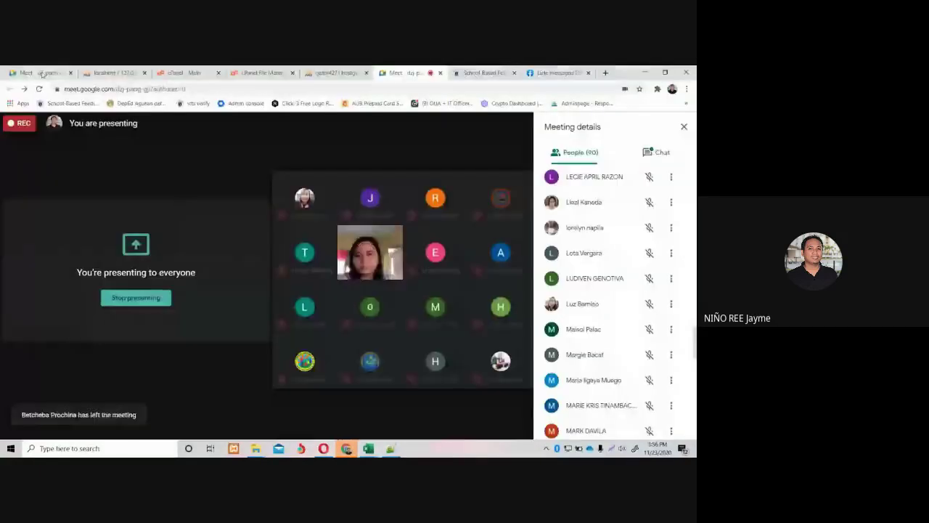
{"action": "left_click", "coordinate": [483, 73]}
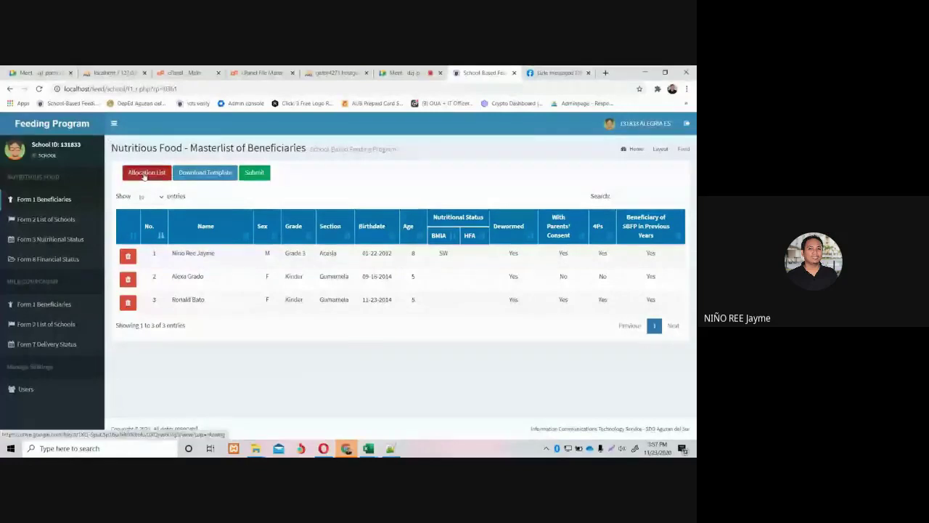
Look at the Allocation List, then open Form 3 showing 3 beneficiaries, 3 dewormed, 2 4Ps.
{"action": "left_click", "coordinate": [145, 173]}
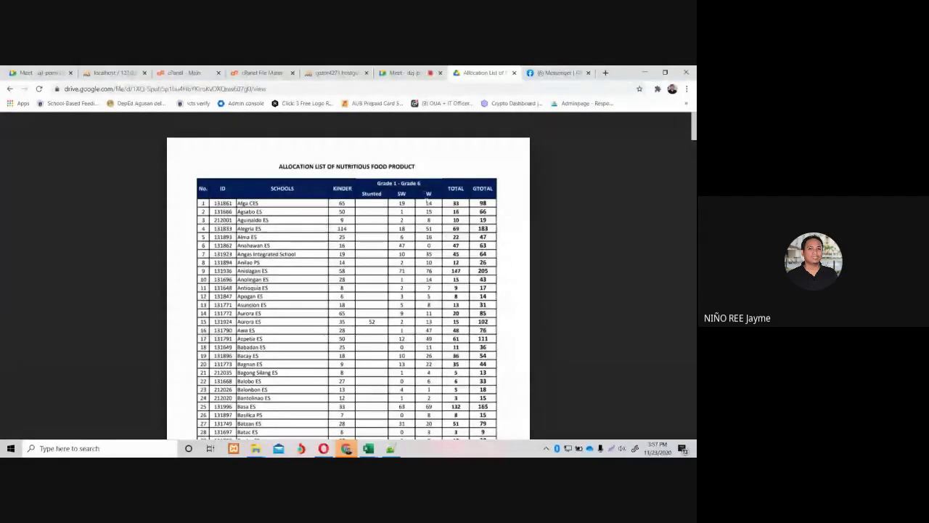
{"action": "left_click", "coordinate": [9, 89]}
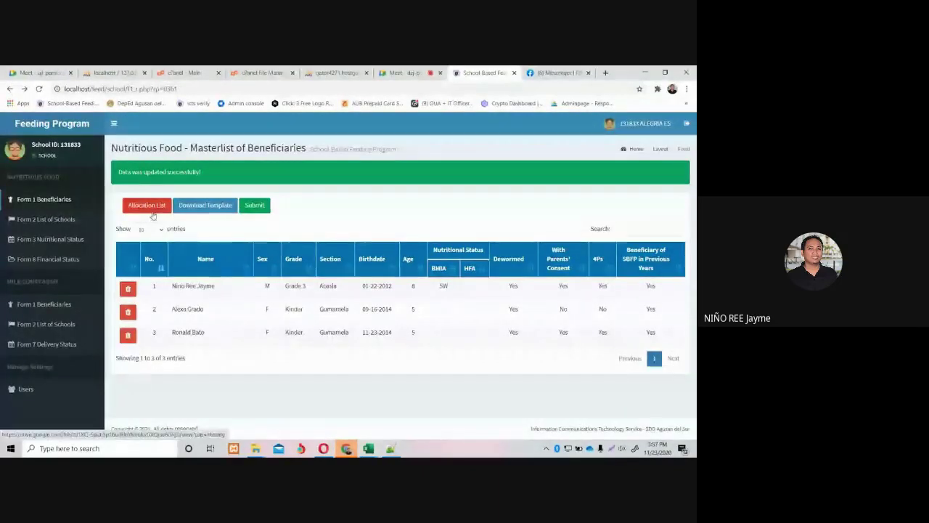
{"action": "left_click", "coordinate": [60, 241]}
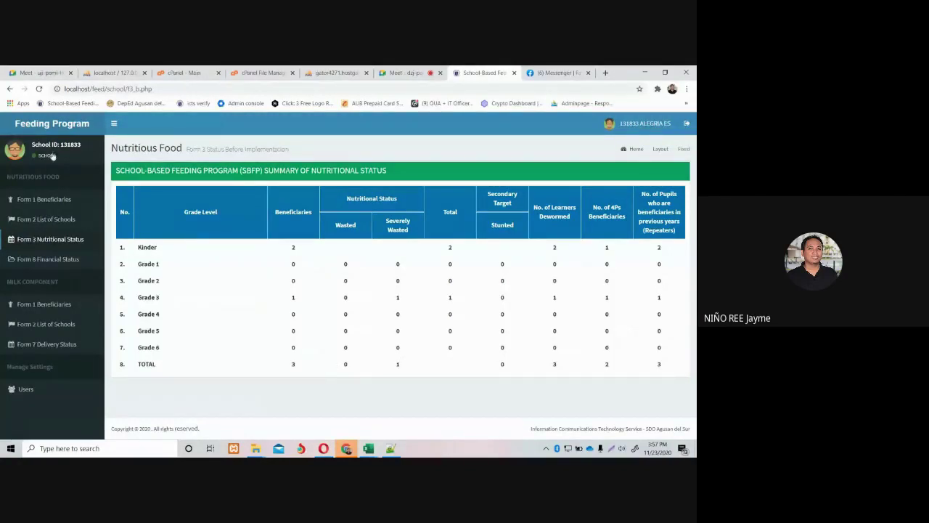
From the Form 1 Beneficiaries masterlist, open the 'Allocation List of Nutritious Food Product' PDF.
{"action": "left_click", "coordinate": [40, 199]}
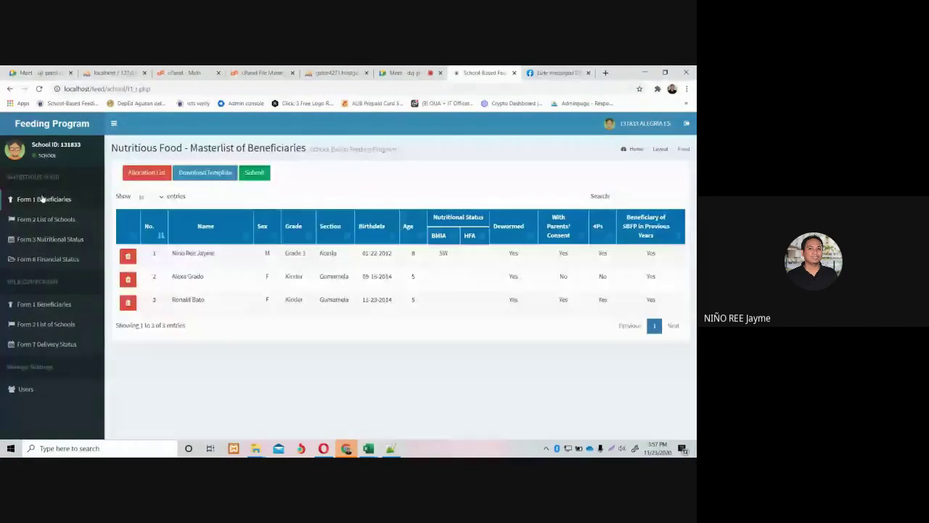
{"action": "left_click", "coordinate": [125, 172]}
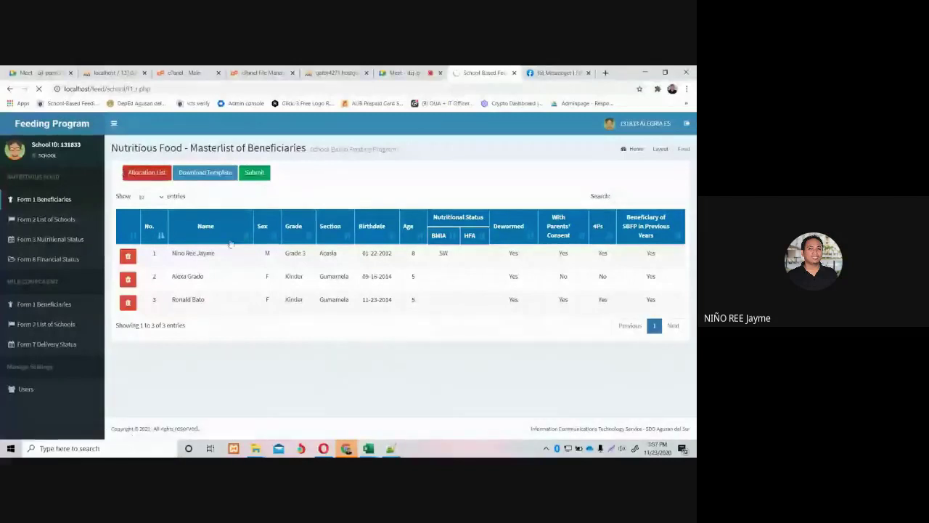
{"action": "left_click", "coordinate": [146, 175]}
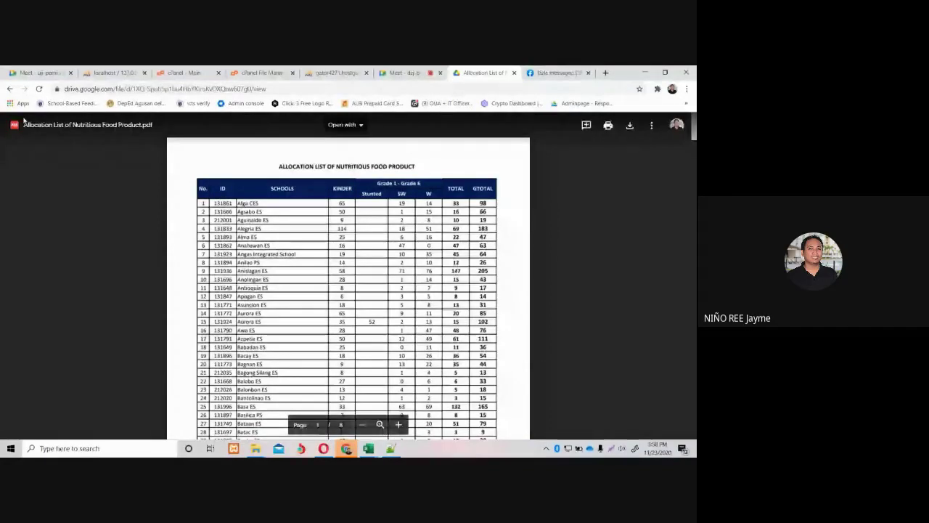
Go back from the Drive PDF viewer to the Form 1 masterlist of three beneficiaries.
{"action": "left_click", "coordinate": [10, 89]}
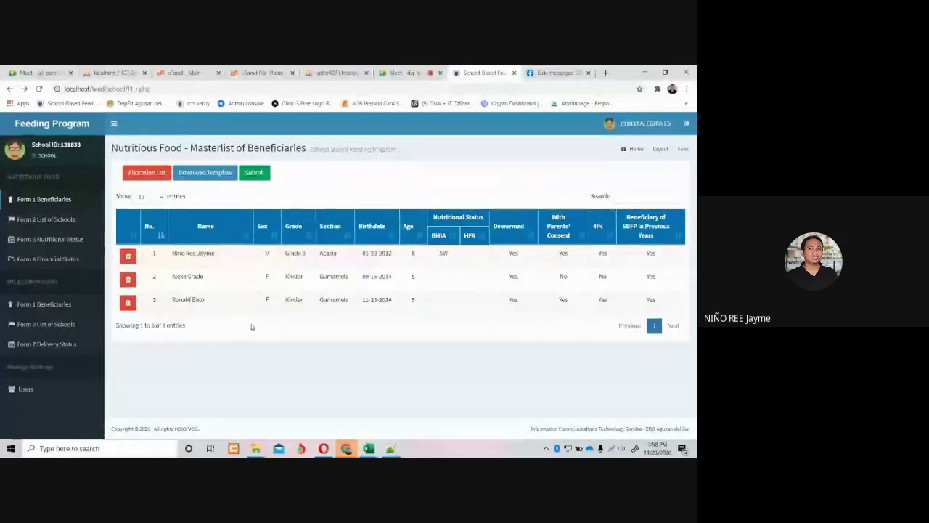
{"action": "mouse_move", "coordinate": [368, 448]}
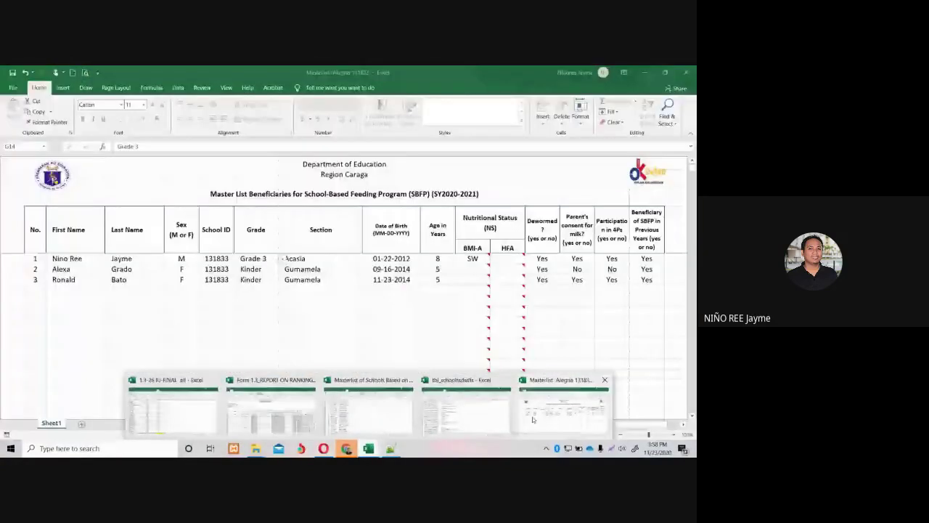
Bring the Masterlist Alegria workbook forward, then return via the Feeding Program page to the Meet call.
{"action": "left_click", "coordinate": [532, 419]}
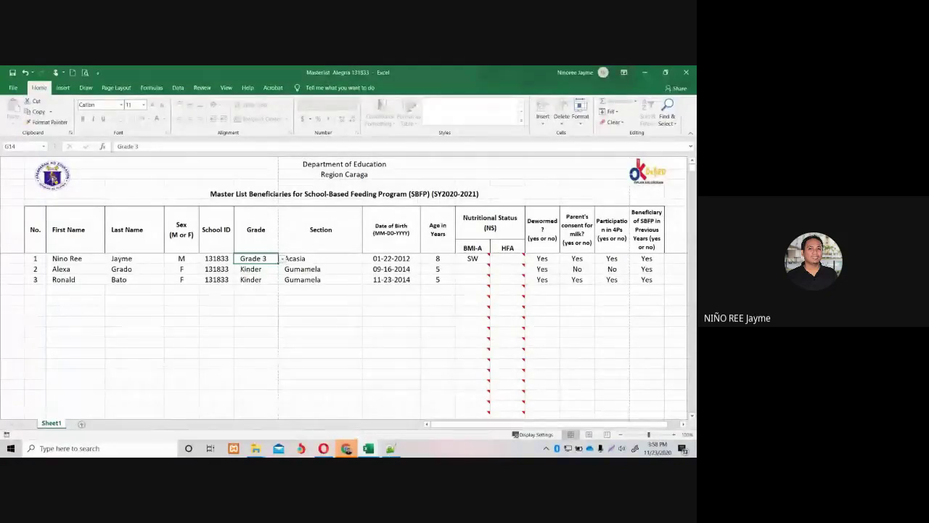
{"action": "mouse_move", "coordinate": [346, 448]}
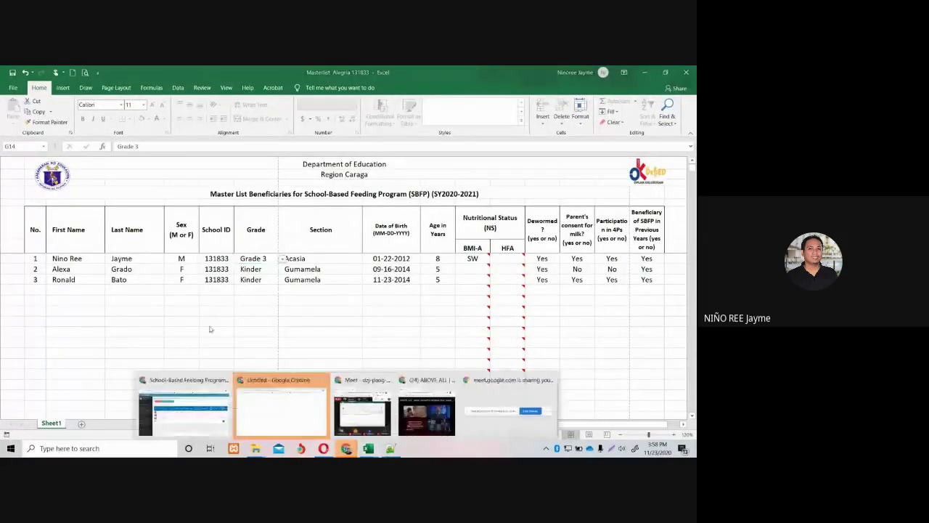
{"action": "left_click", "coordinate": [184, 410]}
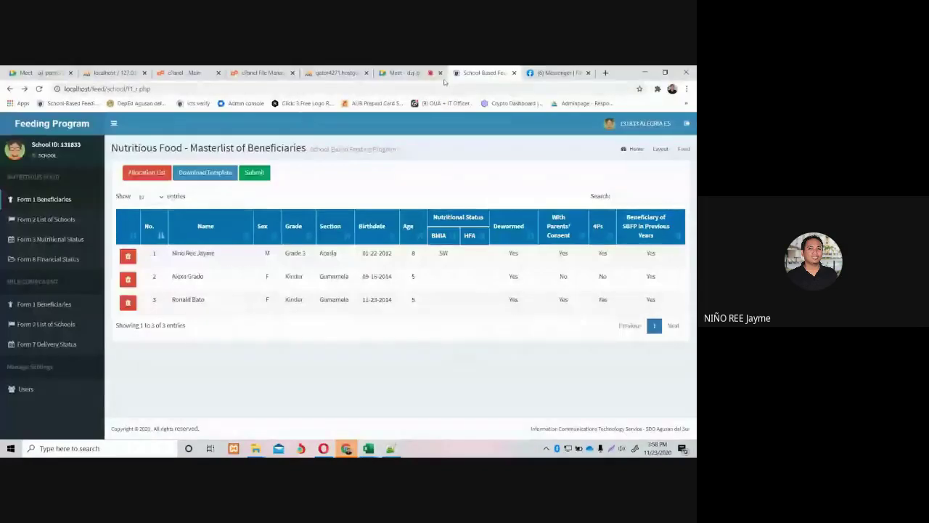
{"action": "left_click", "coordinate": [410, 73]}
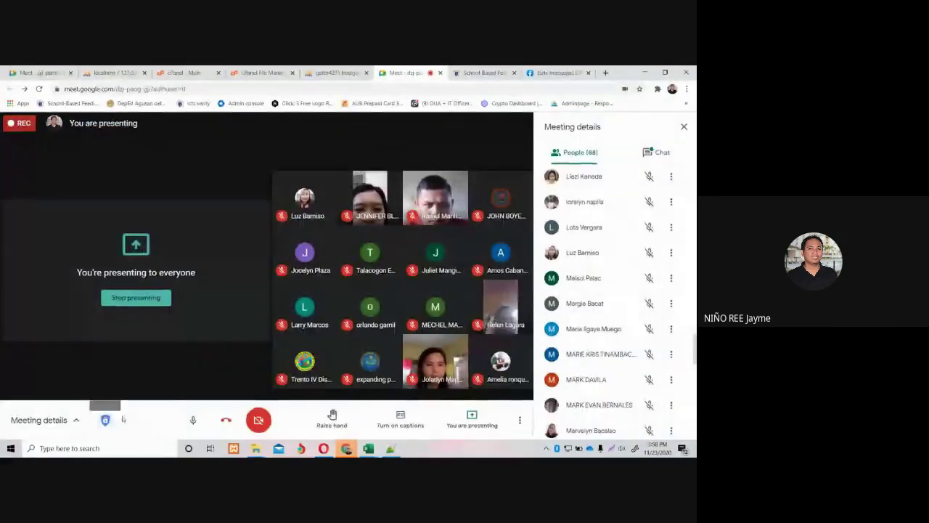
Mute and unmute the Meet microphone, then open a new blank browser tab.
{"action": "left_click", "coordinate": [194, 421]}
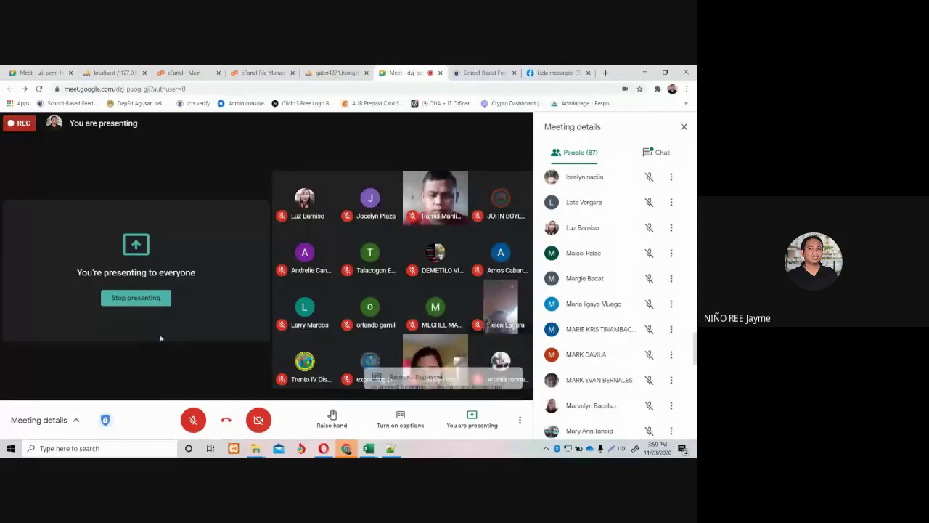
{"action": "left_click", "coordinate": [202, 420]}
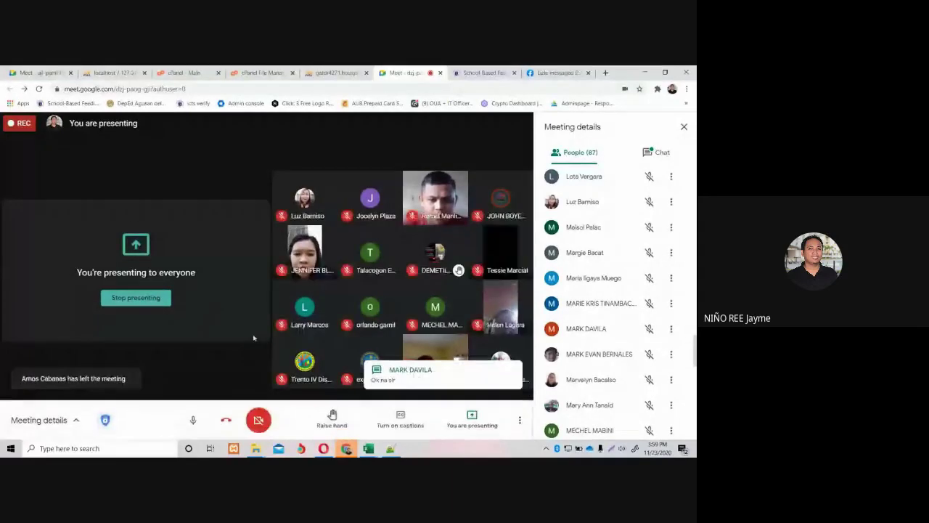
{"action": "mouse_move", "coordinate": [407, 253]}
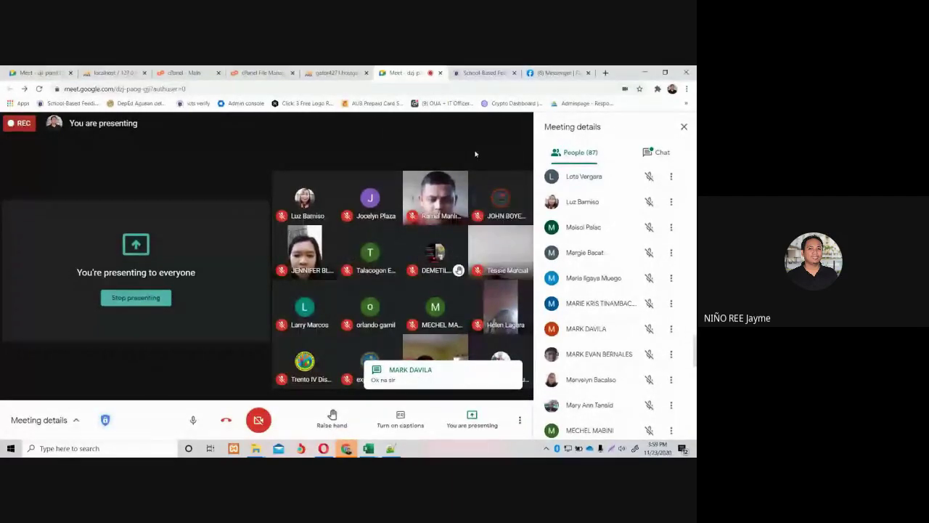
{"action": "key", "text": "ctrl+t"}
Go to sbfp.deped and sign in with the school ID and account password.
{"action": "left_click", "coordinate": [471, 89]}
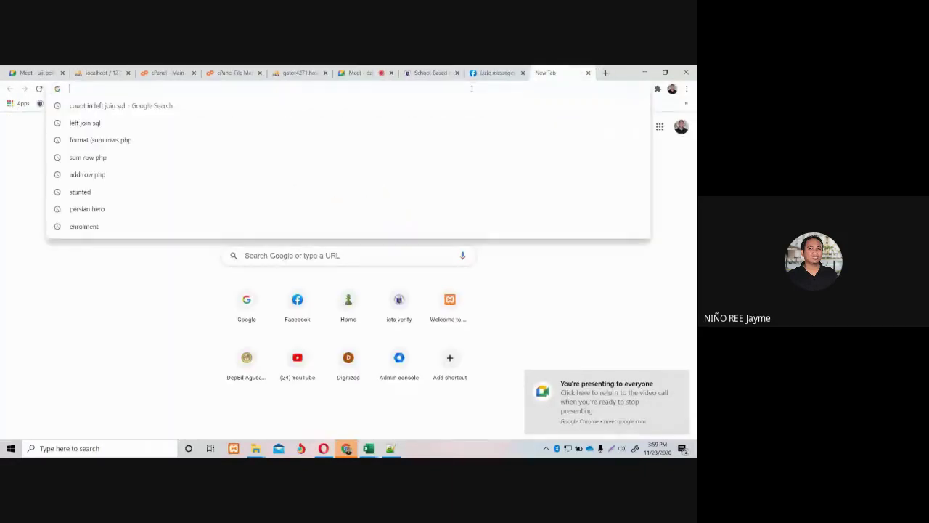
{"action": "type", "text": "sbfp"}
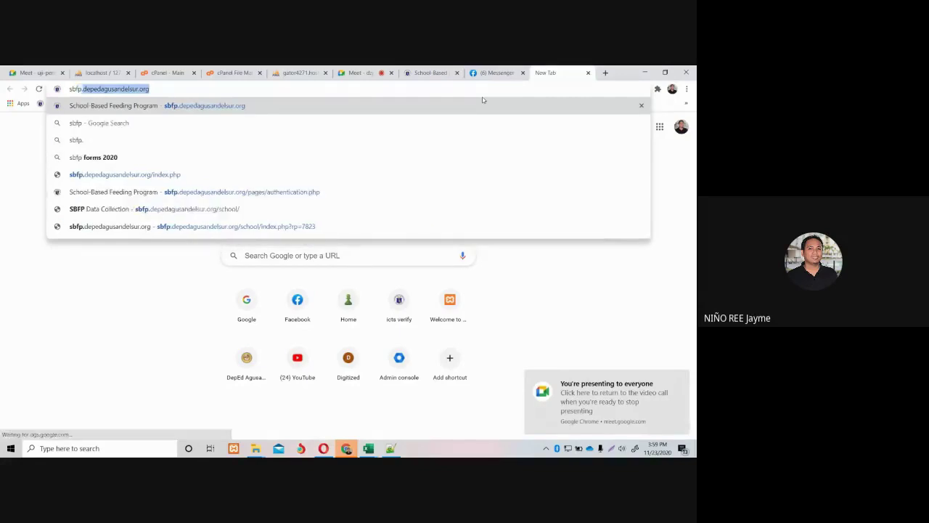
{"action": "type", "text": ".depedagusandelsur.org"}
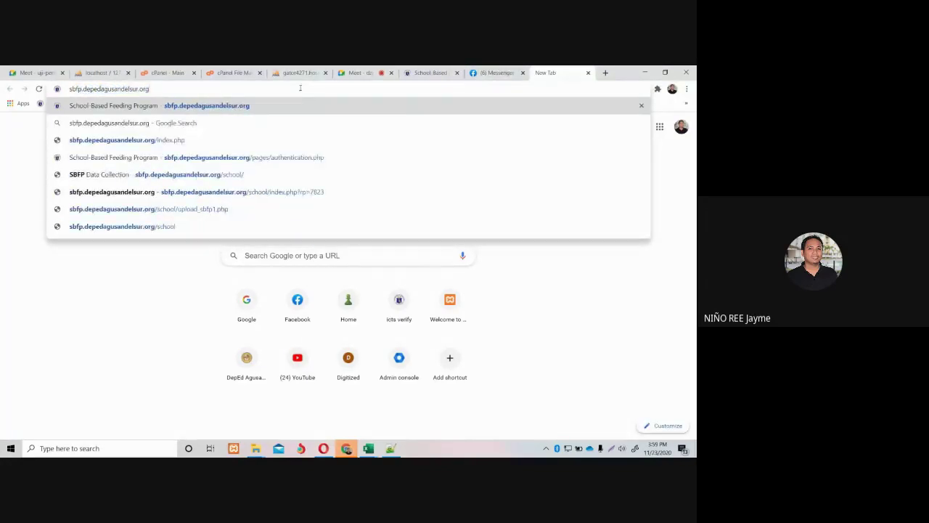
{"action": "key", "text": "Return"}
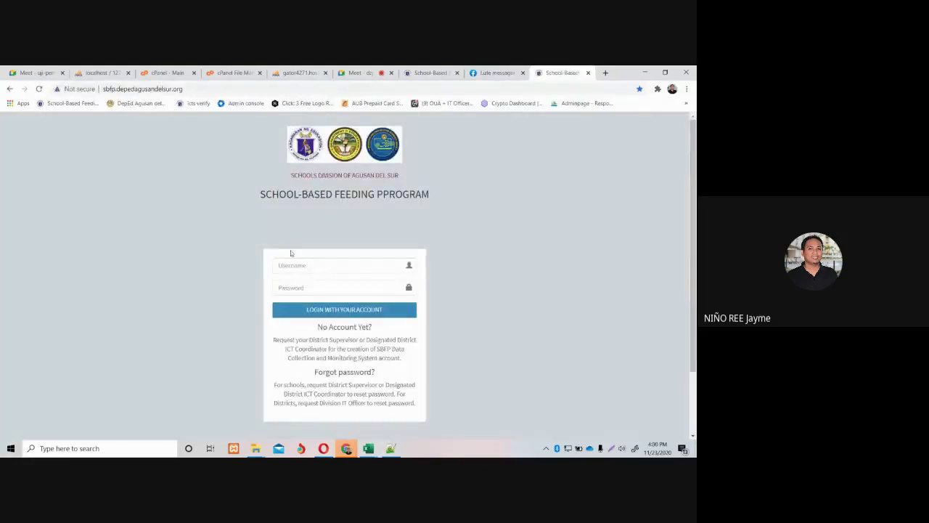
{"action": "left_click", "coordinate": [332, 269]}
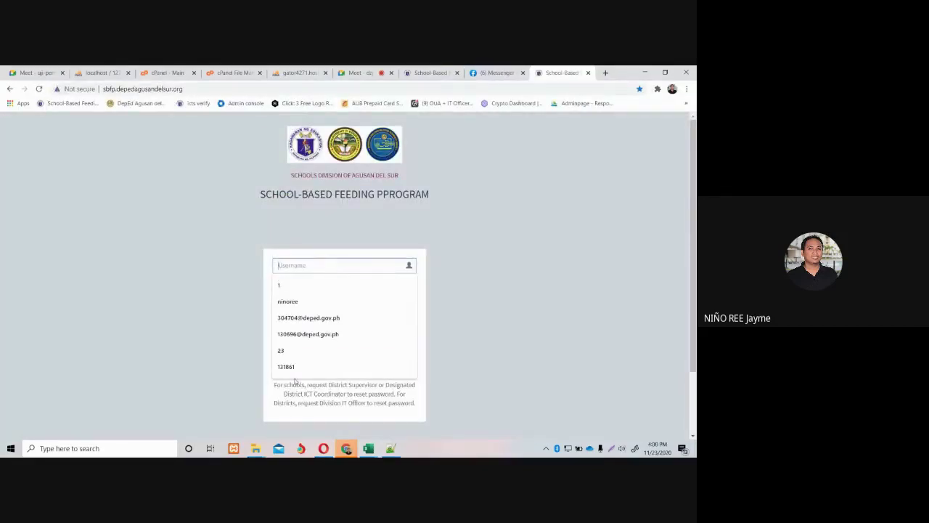
{"action": "type", "text": "131"}
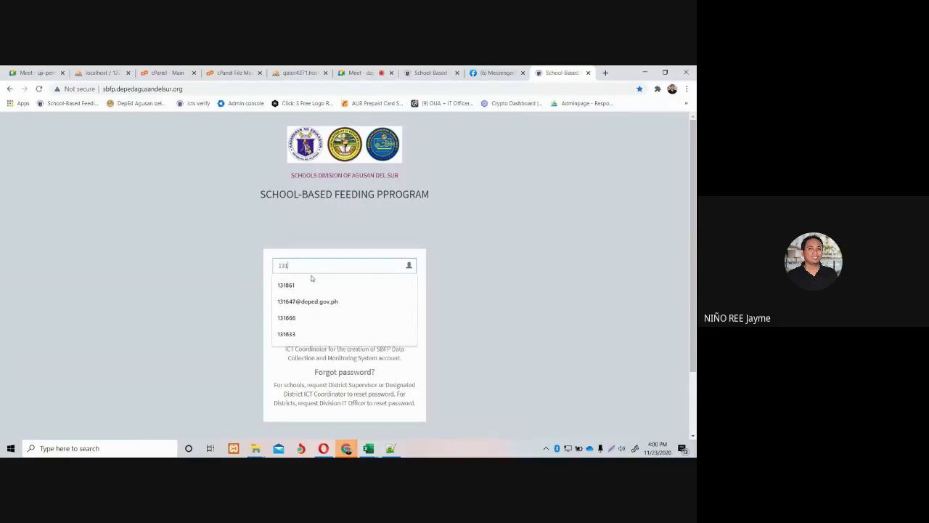
{"action": "type", "text": "833"}
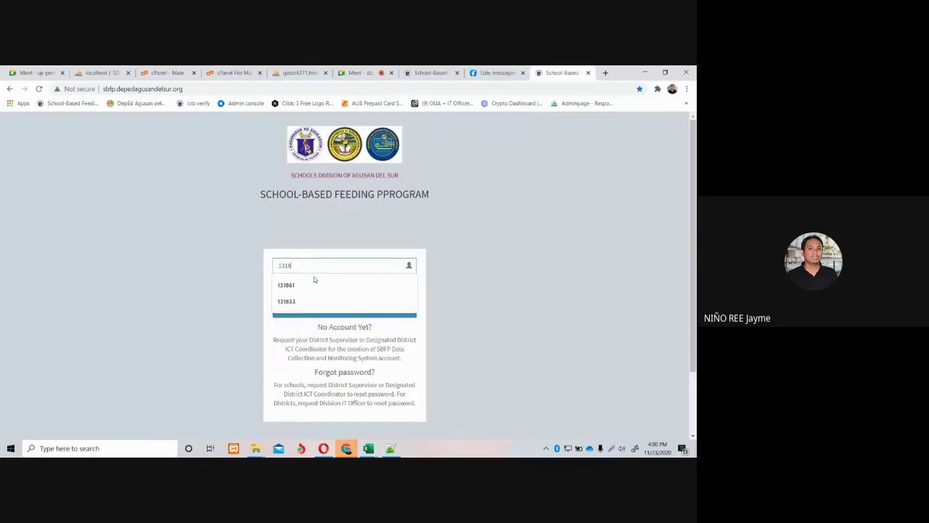
{"action": "left_click", "coordinate": [313, 288]}
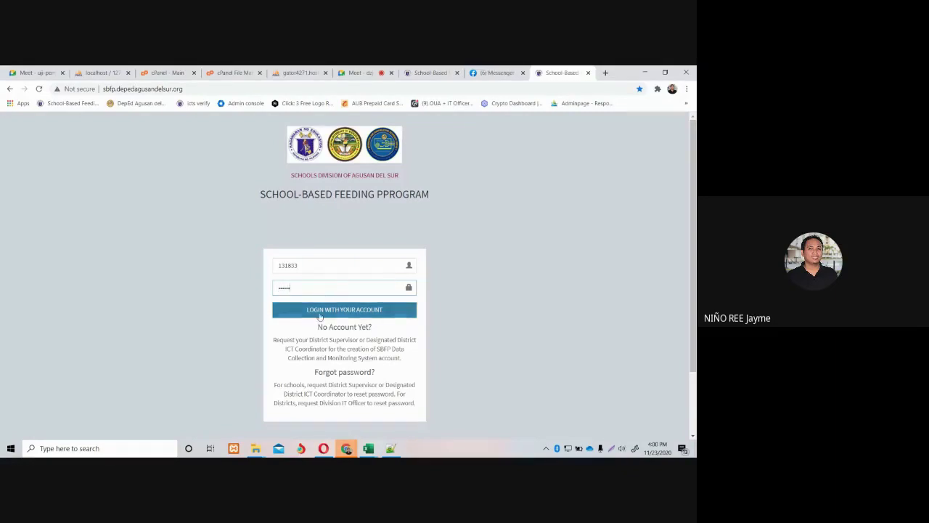
{"action": "left_click", "coordinate": [321, 310]}
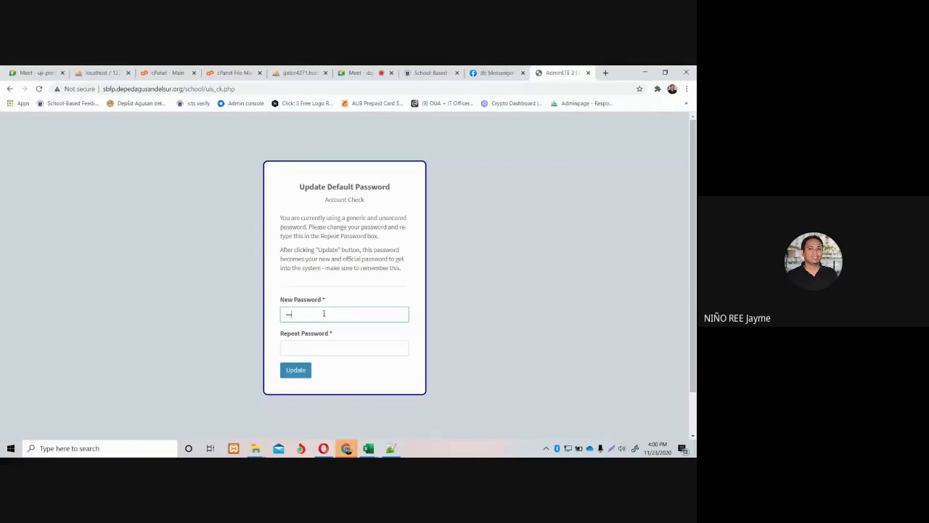
Enter a new password in both New Password and Repeat Password, and save the update.
{"action": "type", "text": "••••"}
{"action": "left_click", "coordinate": [321, 344]}
{"action": "type", "text": "•"}
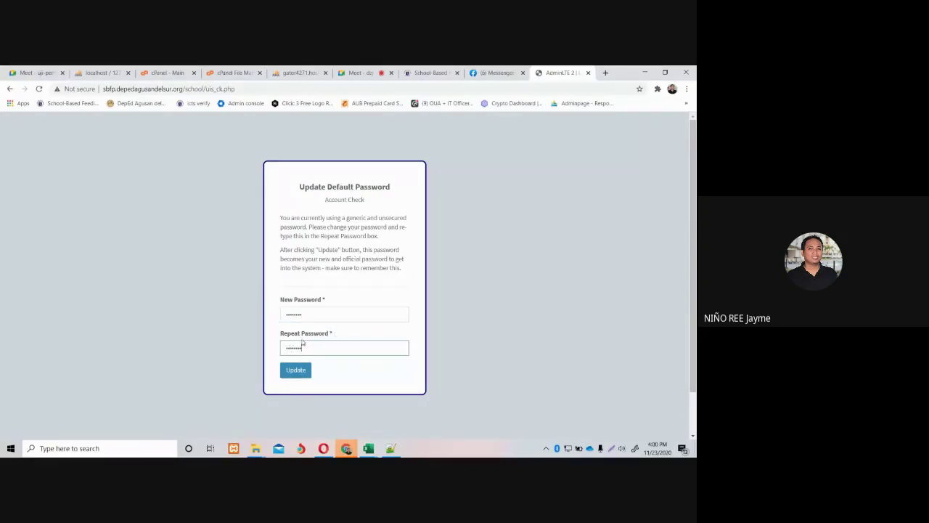
{"action": "left_click", "coordinate": [295, 369]}
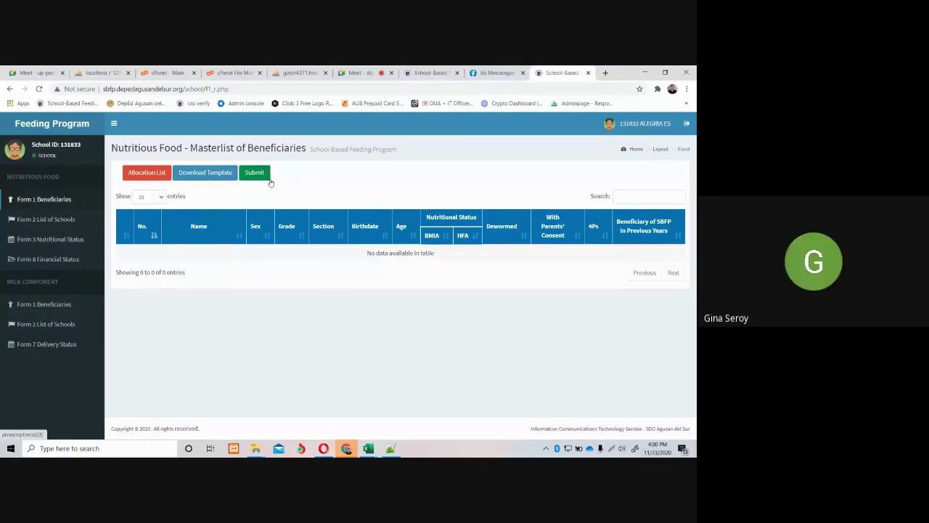
Switch to the Google Meet tab showing the ongoing presentation.
{"action": "left_click", "coordinate": [365, 75]}
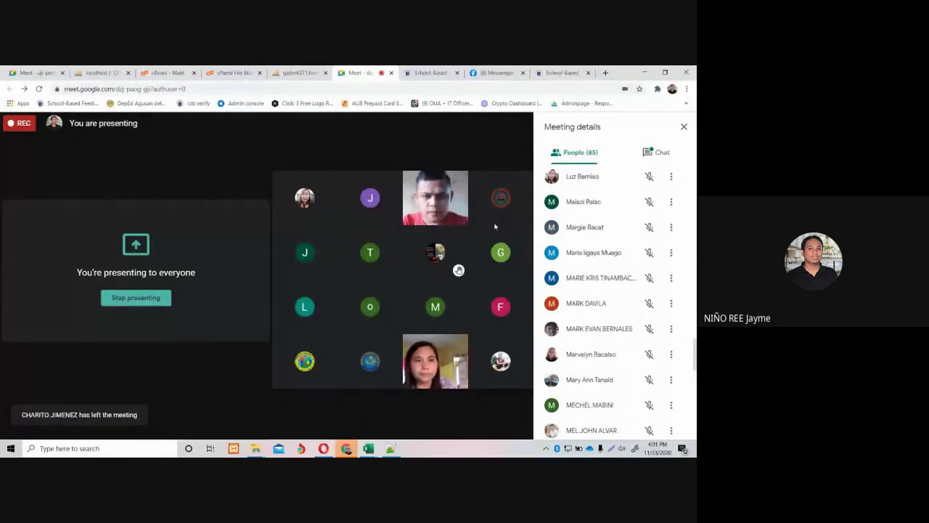
Show the Form 2 list of three schools in the Feeding Program app, then return to Meet.
{"action": "left_click", "coordinate": [430, 72]}
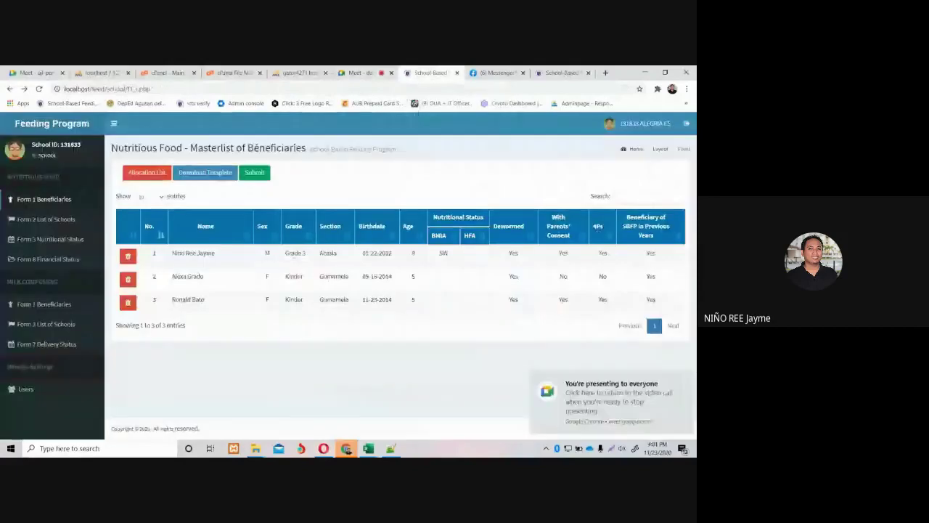
{"action": "left_click", "coordinate": [47, 220]}
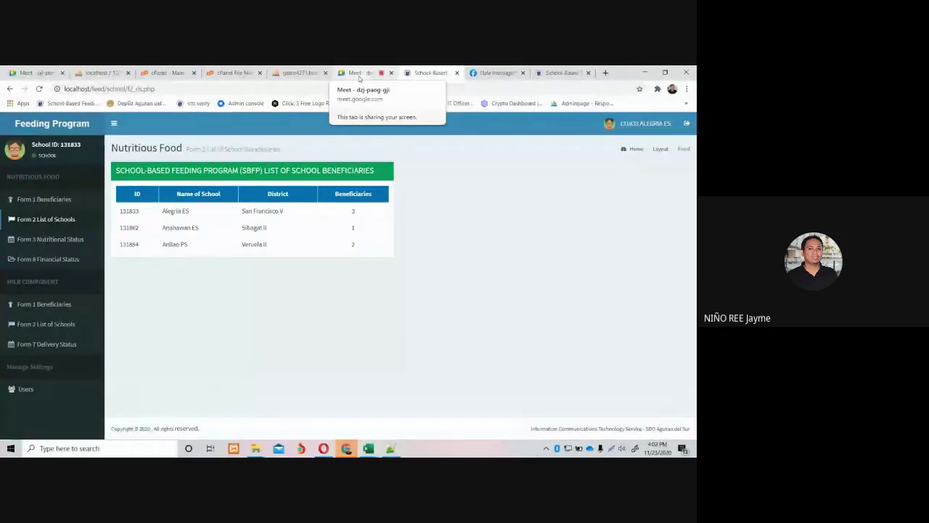
{"action": "left_click", "coordinate": [358, 75]}
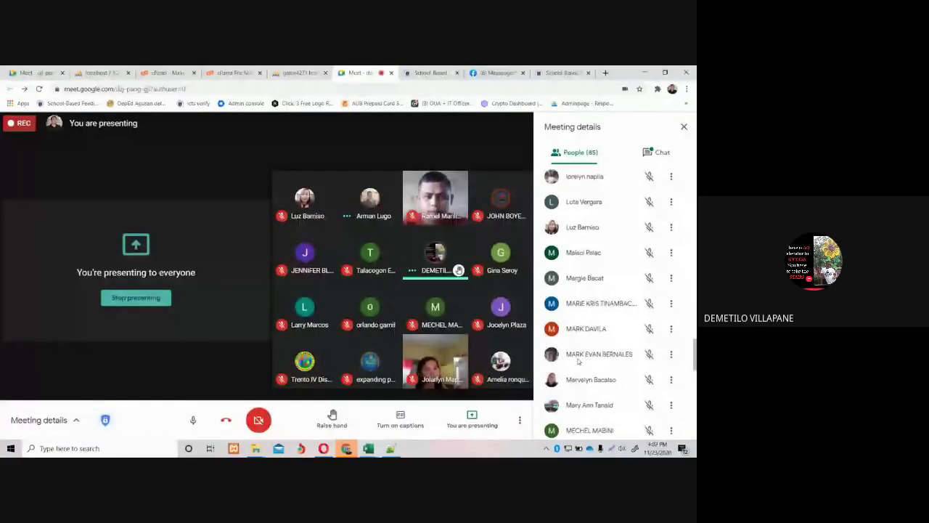
{"action": "mouse_move", "coordinate": [517, 244]}
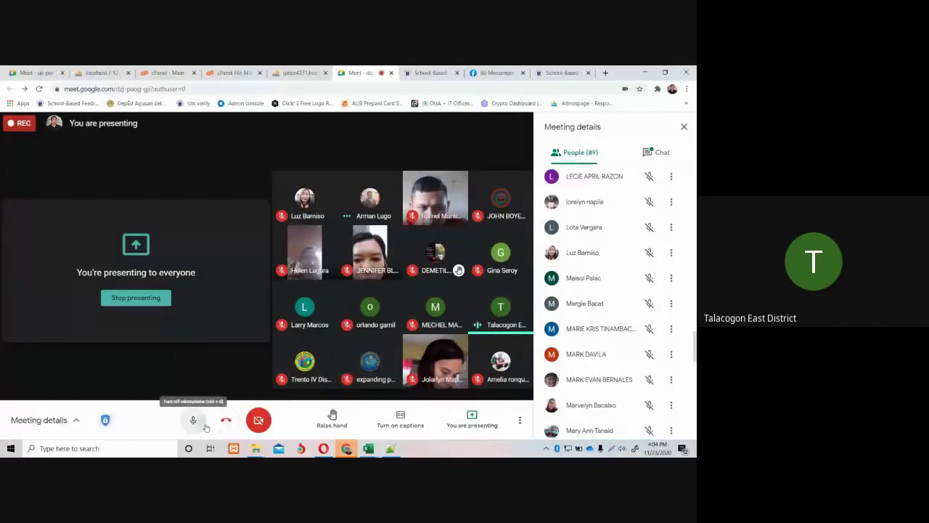
Toggle the Meet microphone off and on repeatedly while presenting, leaving it unmuted.
{"action": "left_click", "coordinate": [204, 426]}
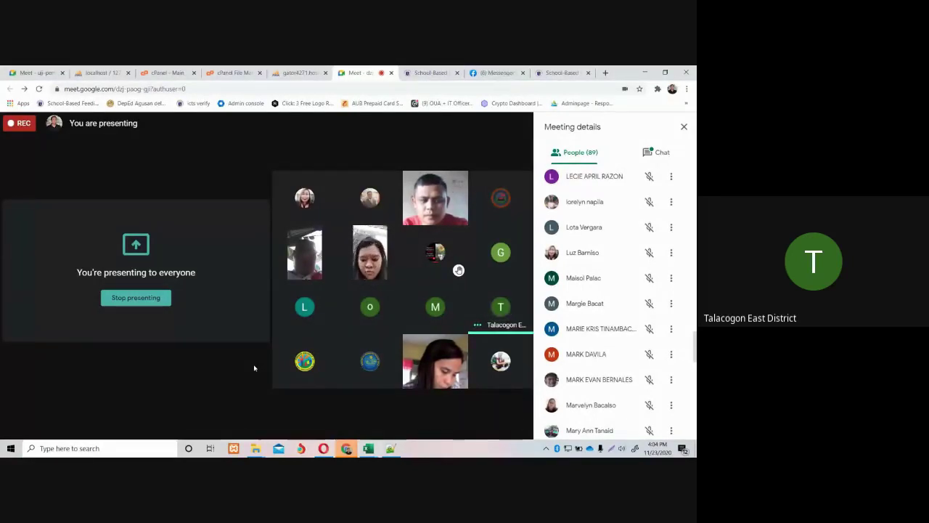
{"action": "left_click", "coordinate": [194, 421]}
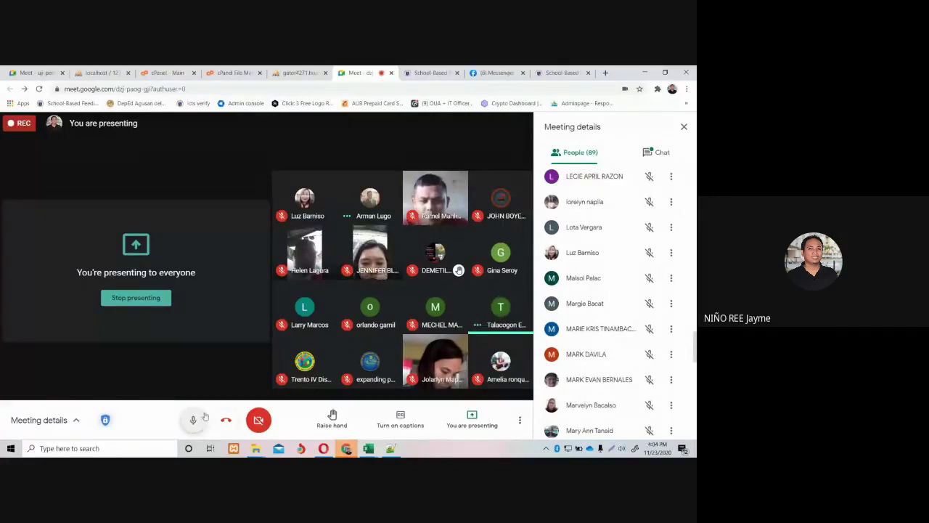
{"action": "left_click", "coordinate": [194, 421]}
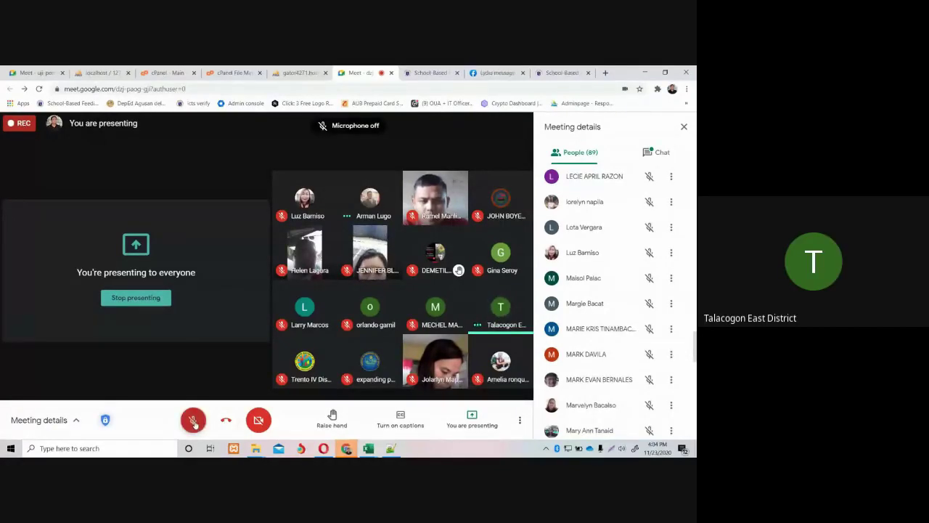
{"action": "left_click", "coordinate": [193, 424]}
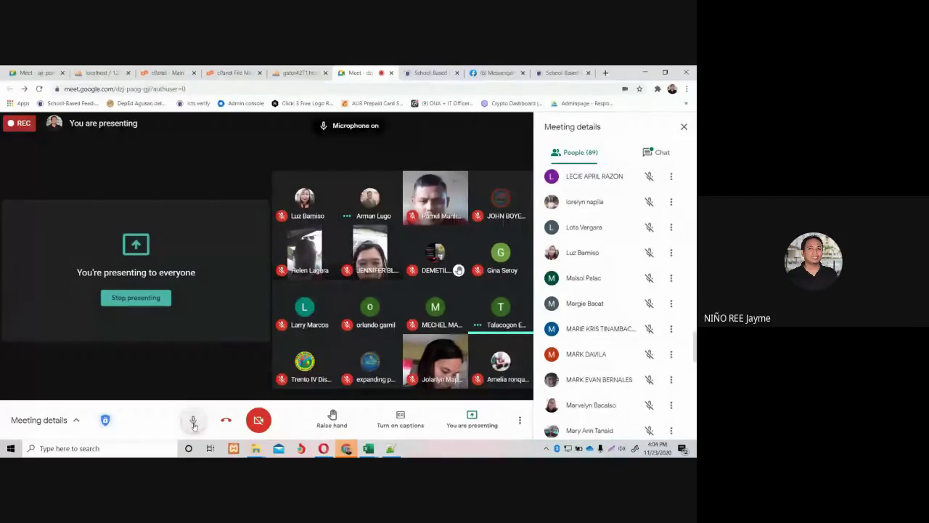
{"action": "left_click", "coordinate": [193, 424]}
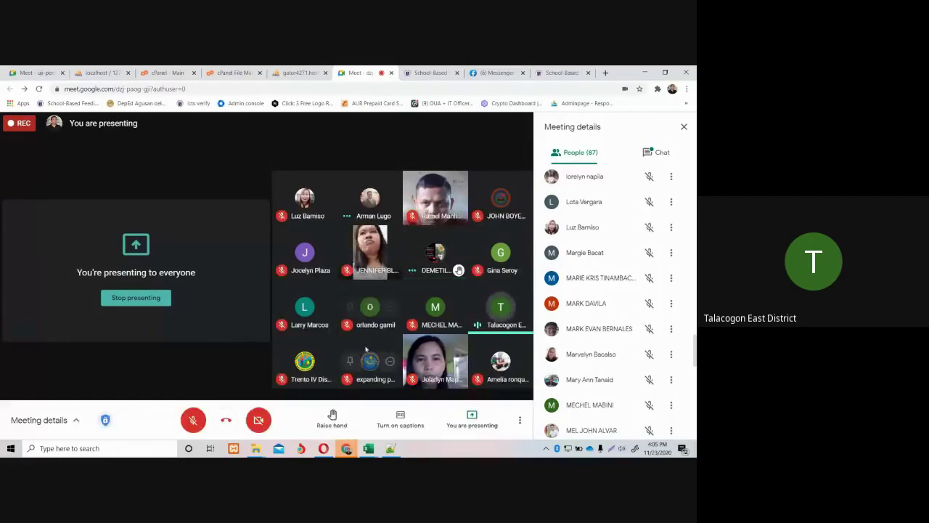
{"action": "mouse_move", "coordinate": [298, 375]}
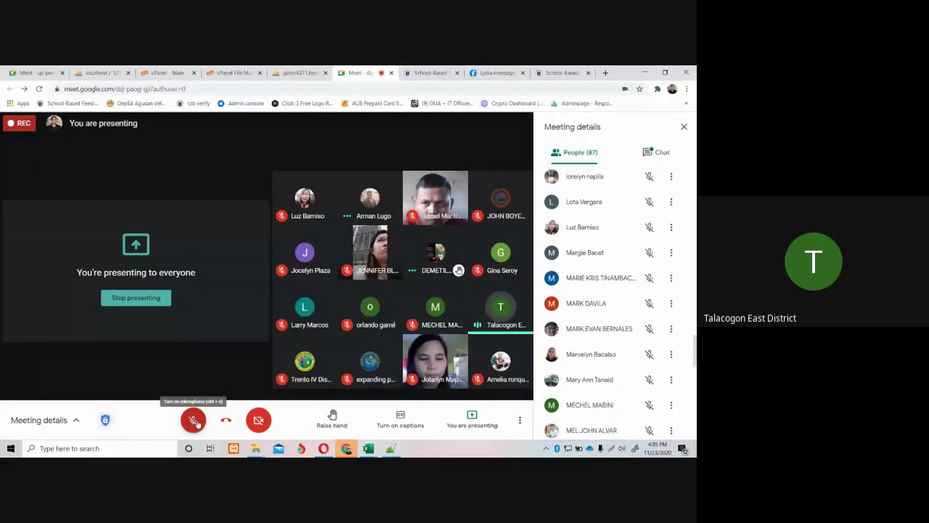
{"action": "left_click", "coordinate": [196, 423]}
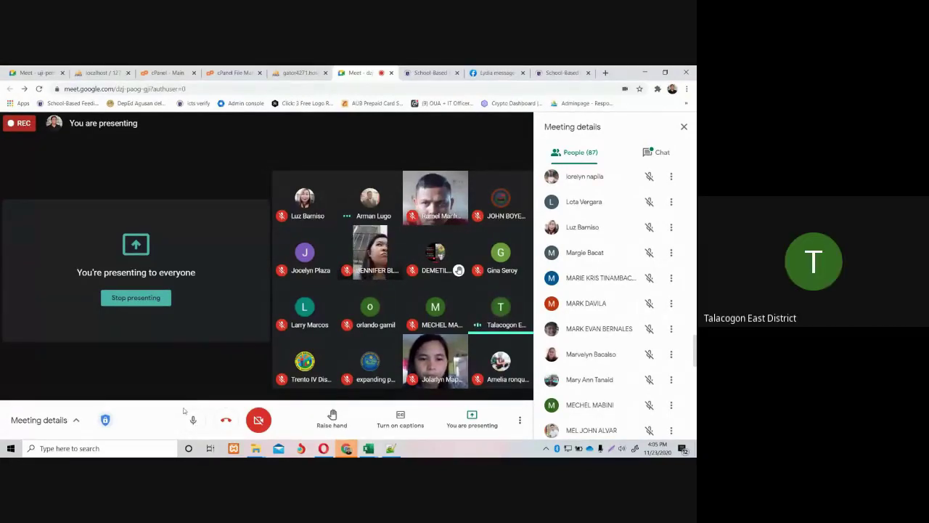
{"action": "left_click", "coordinate": [192, 420]}
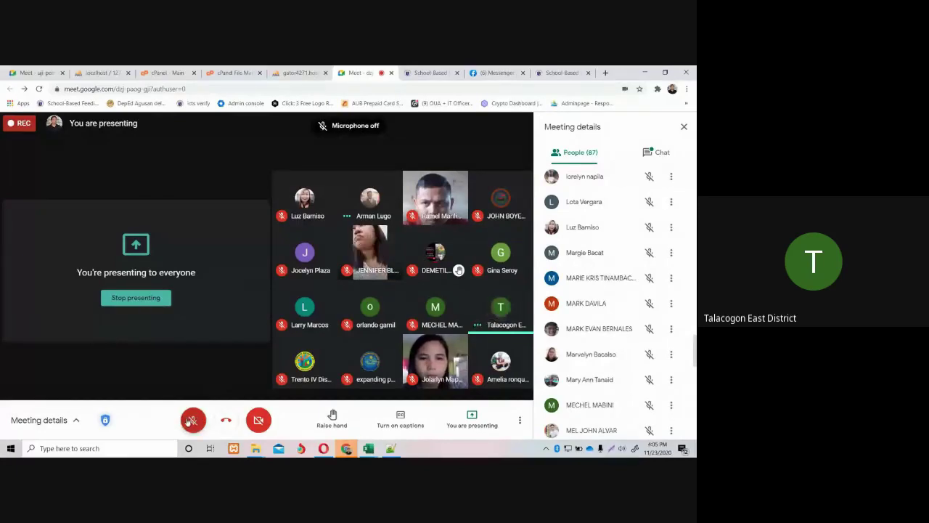
{"action": "left_click", "coordinate": [192, 419]}
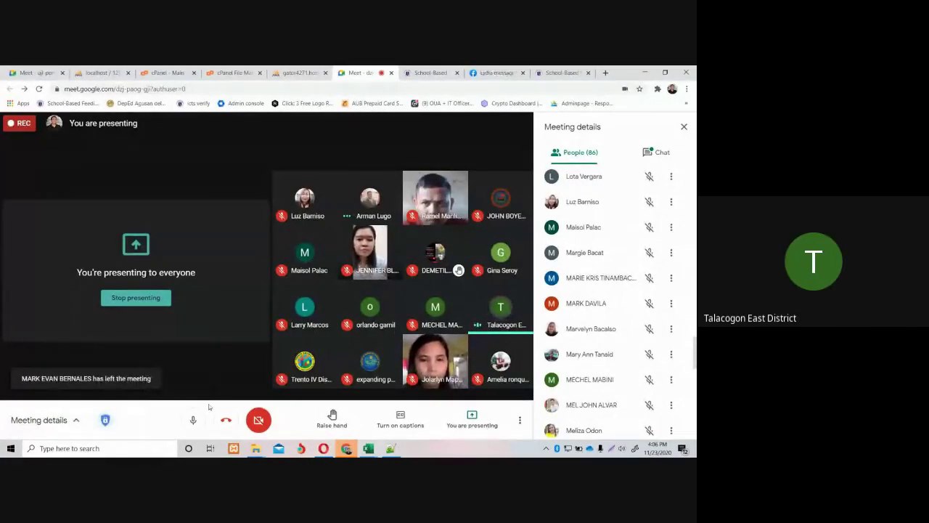
{"action": "left_click", "coordinate": [193, 420]}
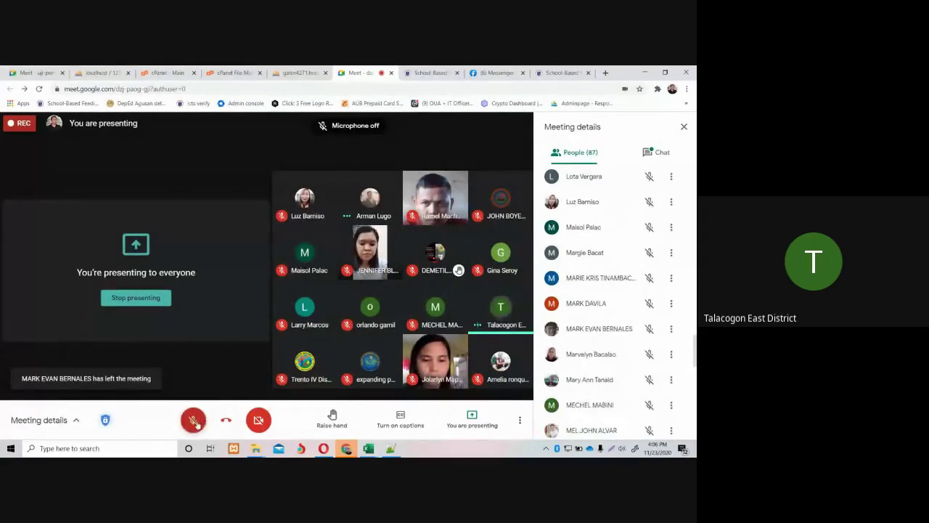
{"action": "left_click", "coordinate": [194, 421]}
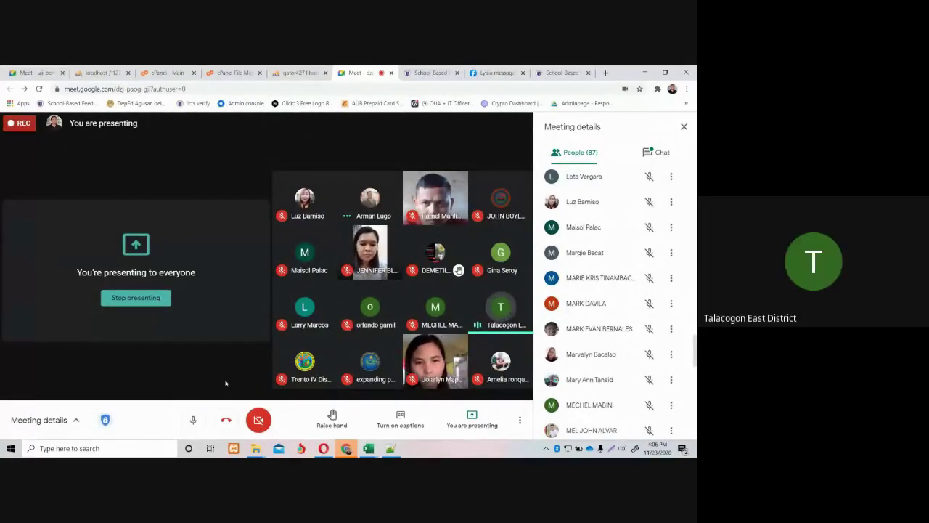
{"action": "left_click", "coordinate": [193, 420]}
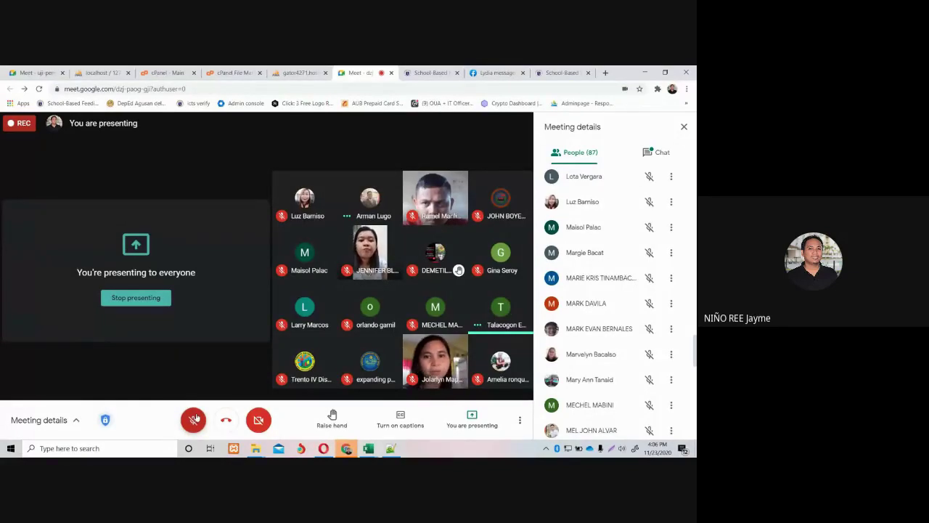
{"action": "left_click", "coordinate": [194, 419]}
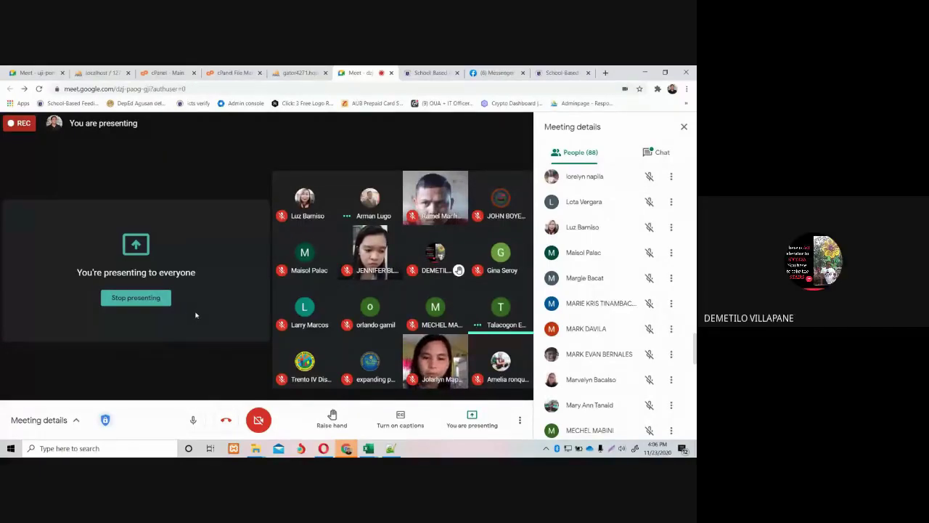
{"action": "left_click", "coordinate": [191, 419]}
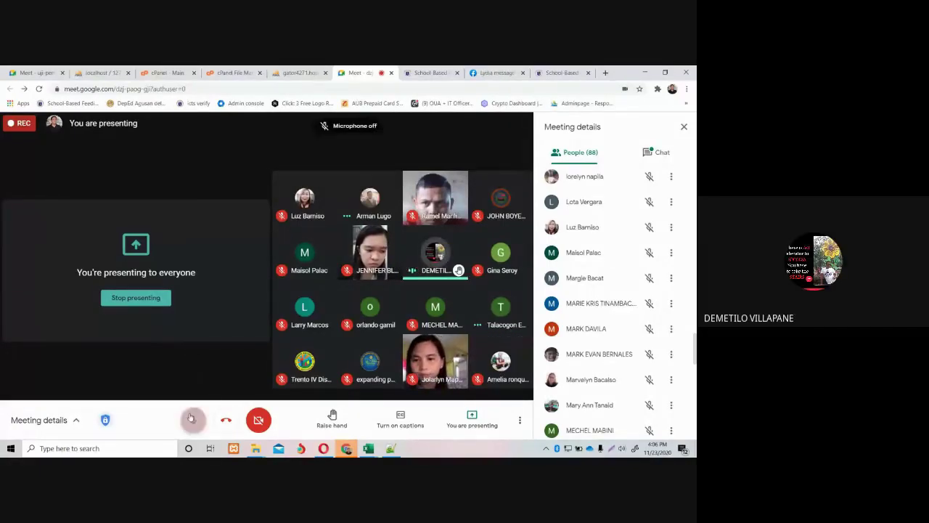
{"action": "left_click", "coordinate": [192, 419]}
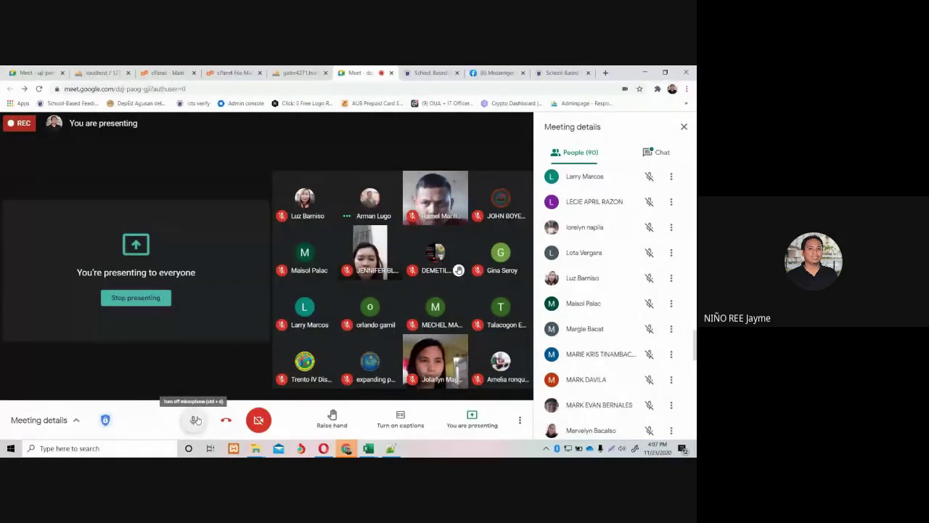
{"action": "left_click", "coordinate": [195, 420]}
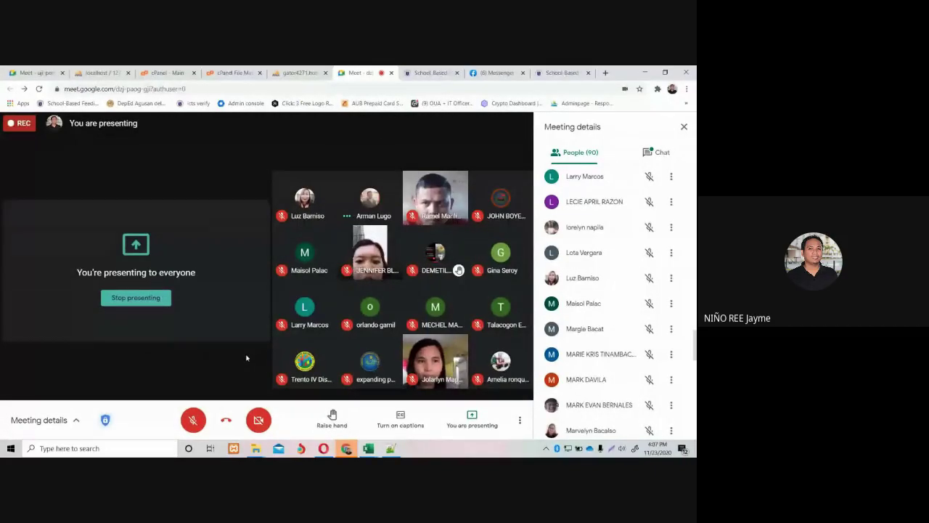
{"action": "left_click", "coordinate": [192, 420]}
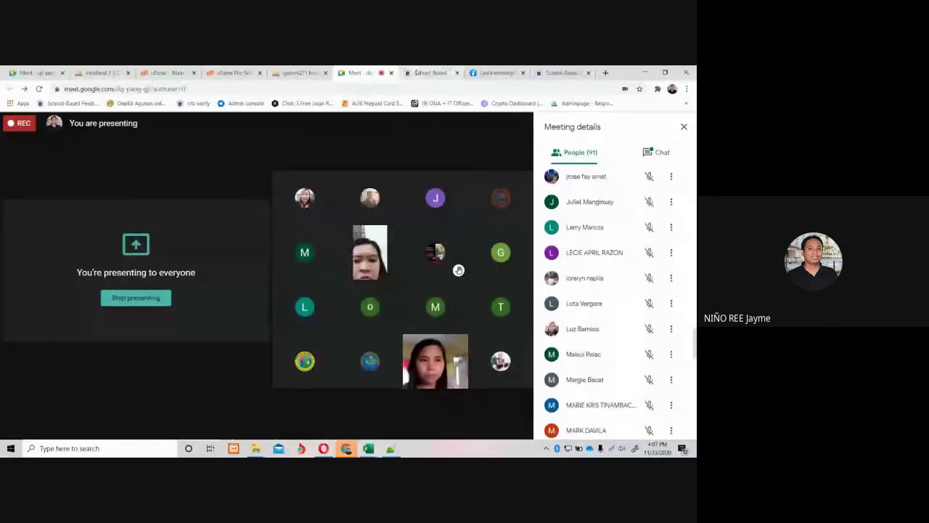
{"action": "key", "text": "ctrl+Tab"}
Open the Milk Component Form 1 masterlist and fetch its 'Masterlist Template.xlsx'.
{"action": "left_click", "coordinate": [64, 202]}
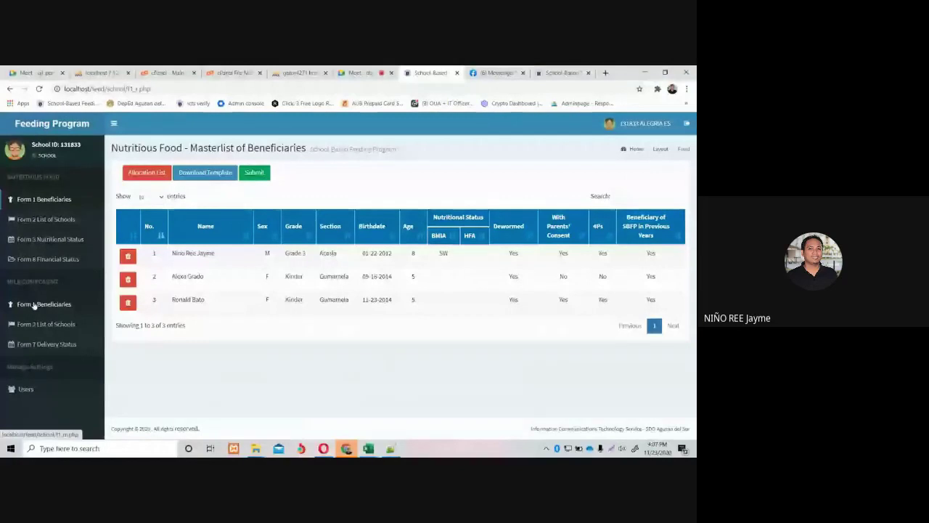
{"action": "left_click", "coordinate": [34, 305]}
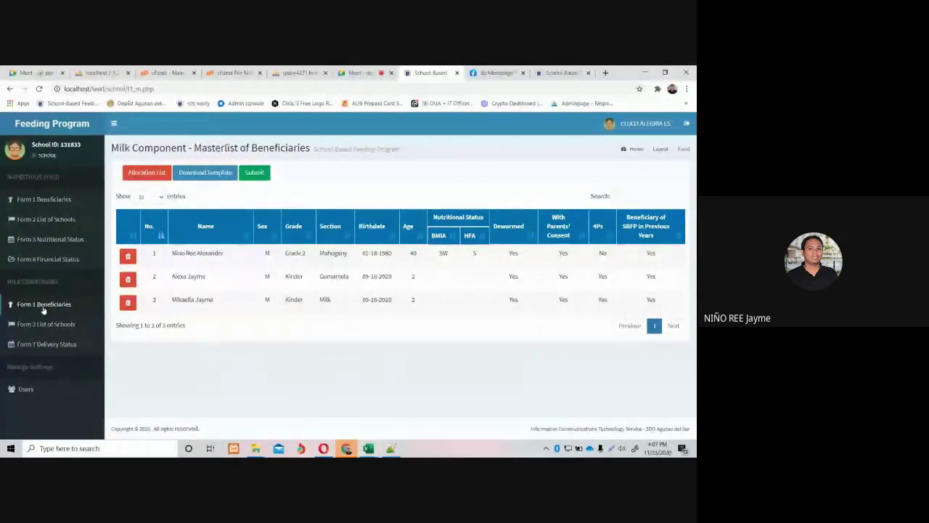
{"action": "left_click", "coordinate": [207, 180]}
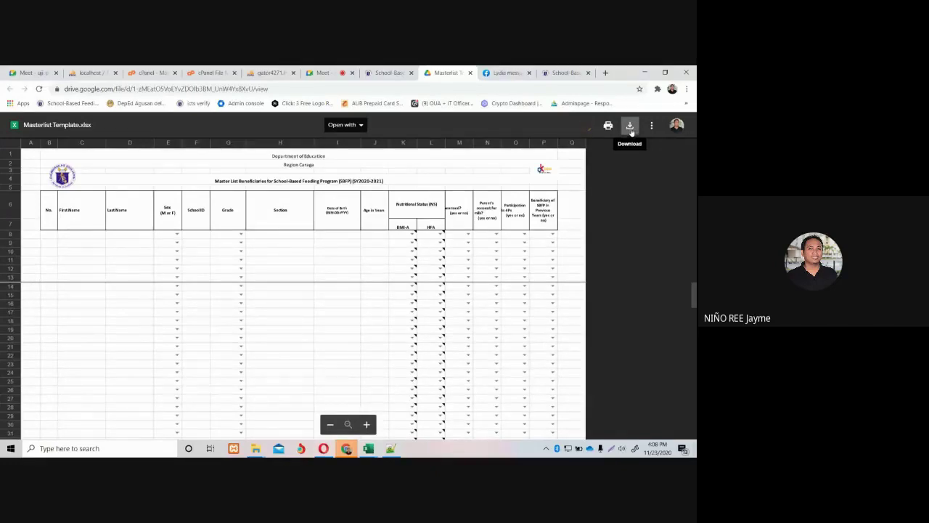
Download Masterlist Template.xlsx from the Google Drive file preview.
{"action": "left_click", "coordinate": [630, 128]}
Return to the School-Based Feeding Program page showing the three-entry Milk Component masterlist.
{"action": "left_click", "coordinate": [385, 73]}
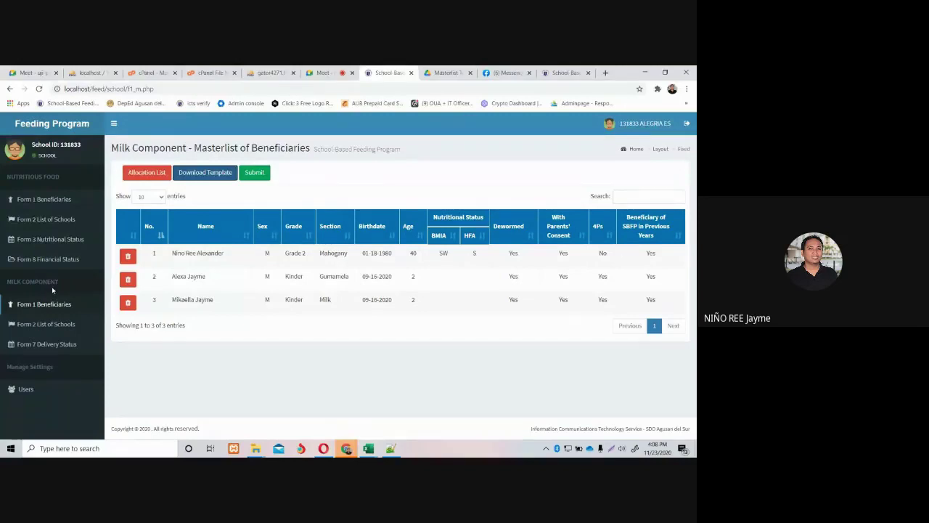
Switch to the Masterlist Alegria 131833 workbook in Excel and show its File page.
{"action": "mouse_move", "coordinate": [375, 446]}
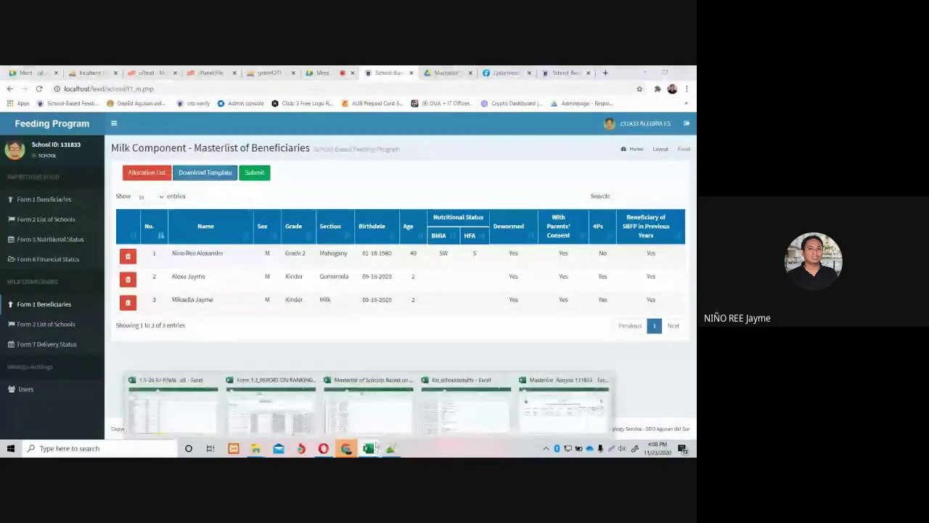
{"action": "left_click", "coordinate": [548, 414]}
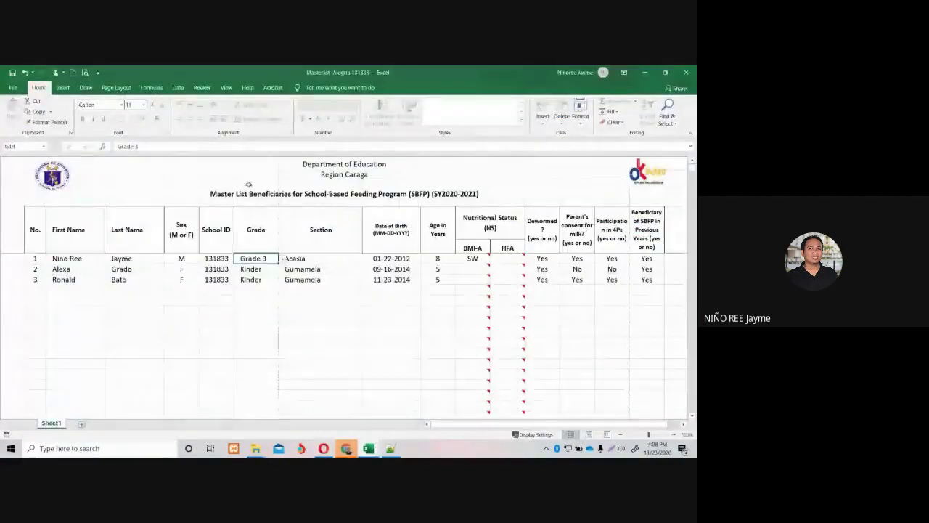
{"action": "left_click", "coordinate": [13, 87]}
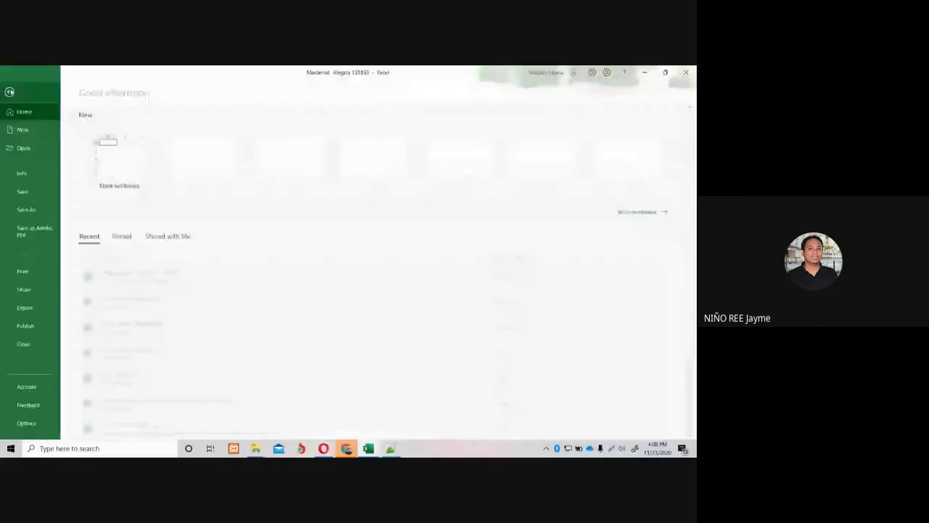
Save a copy as 'Masterlist Alegria 131833 Milk Component' in the Videos folder.
{"action": "left_click", "coordinate": [40, 212]}
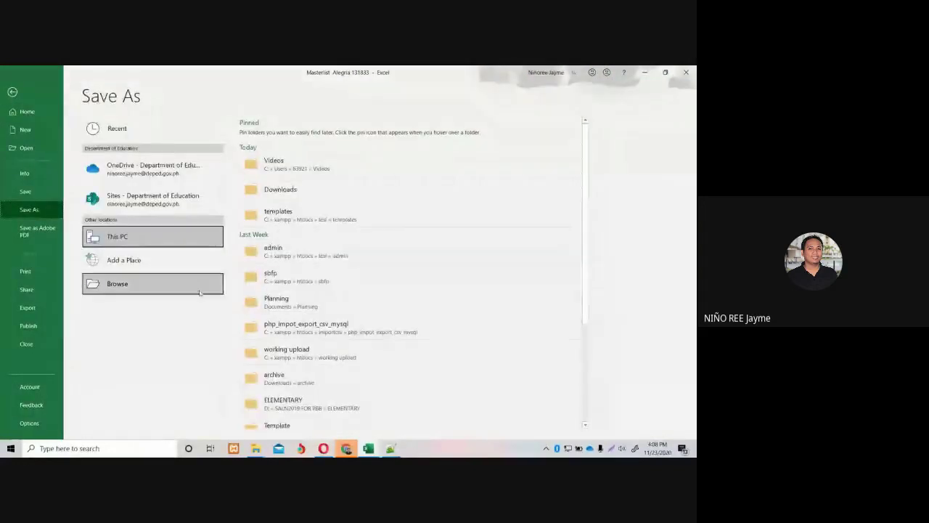
{"action": "scroll", "coordinate": [348, 379], "scroll_direction": "down", "scroll_amount": 3}
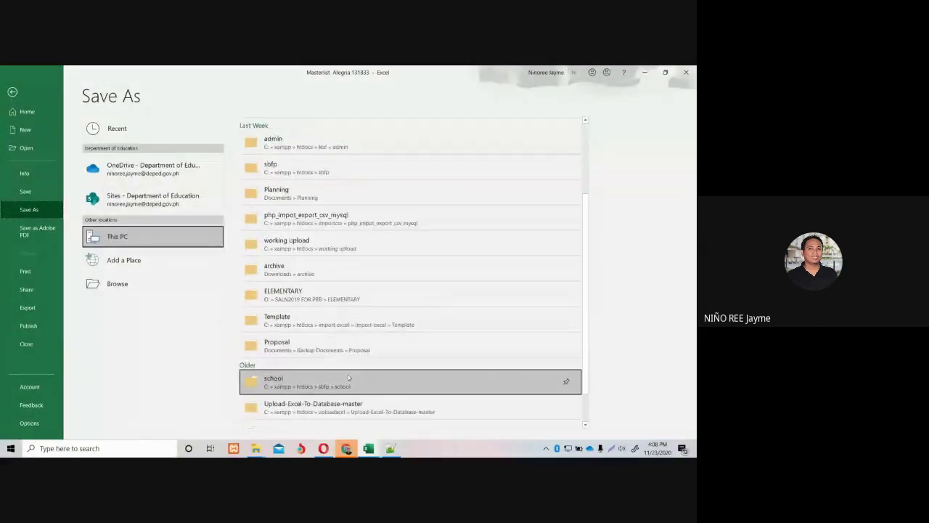
{"action": "scroll", "coordinate": [347, 375], "scroll_direction": "up", "scroll_amount": 3}
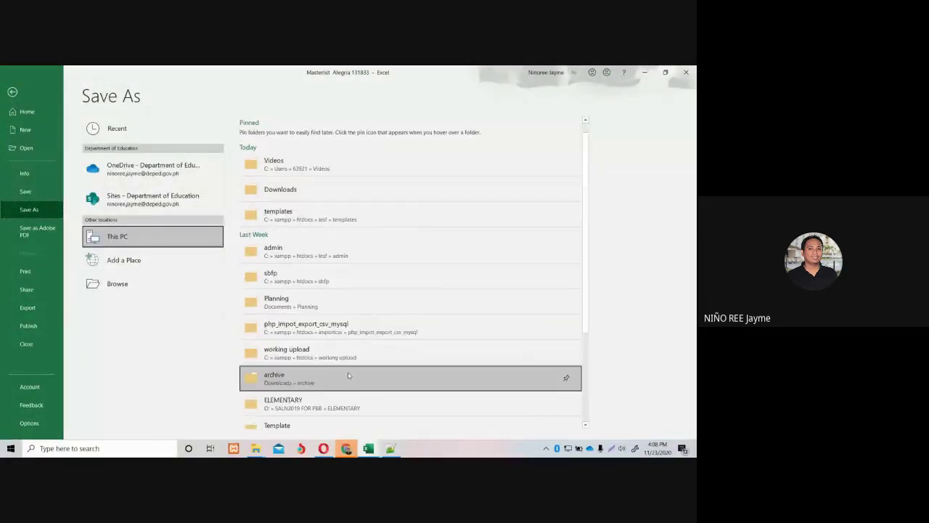
{"action": "left_click", "coordinate": [319, 169]}
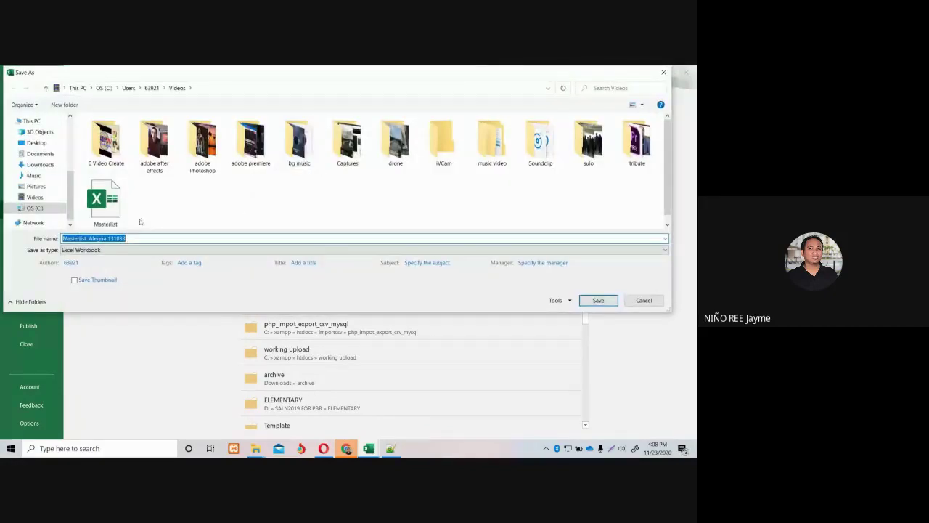
{"action": "scroll", "coordinate": [141, 222], "scroll_direction": "down", "scroll_amount": 1}
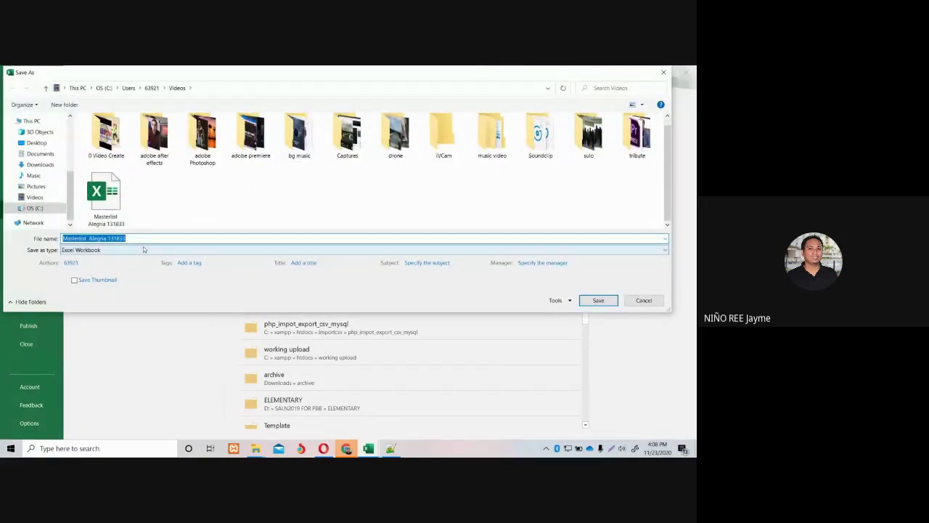
{"action": "left_click", "coordinate": [146, 238]}
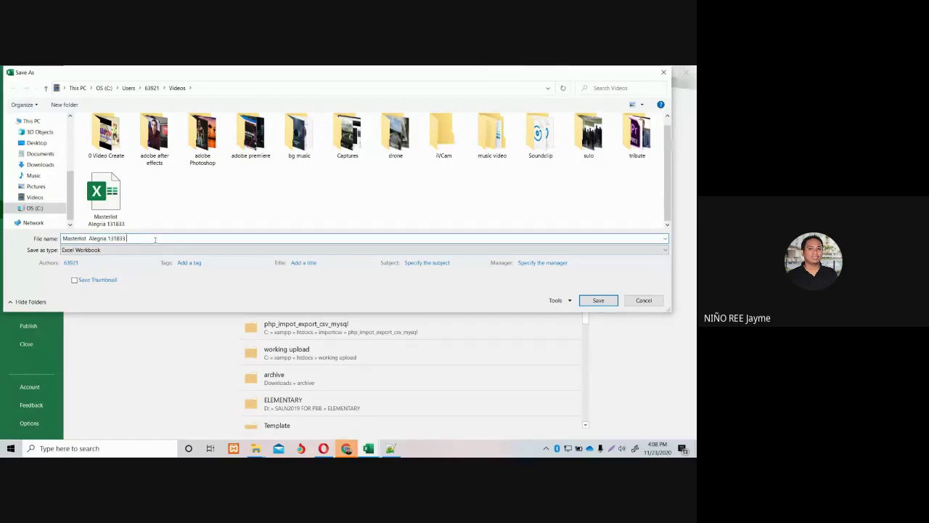
{"action": "type", "text": "Mi"}
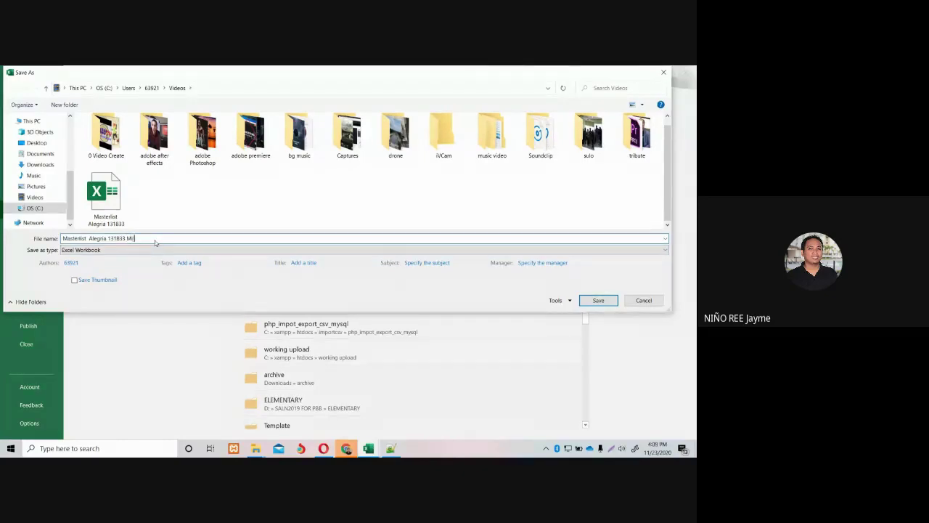
{"action": "type", "text": "lk Com"}
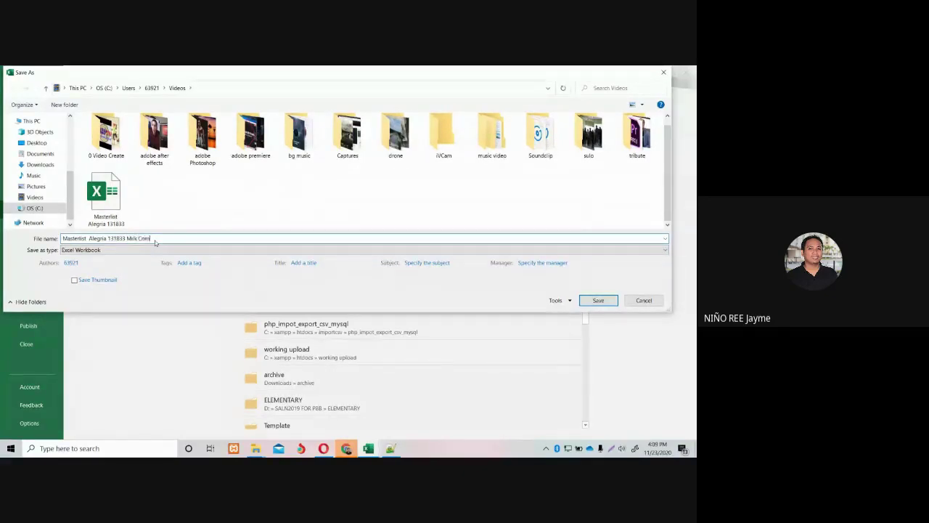
{"action": "type", "text": "ponent"}
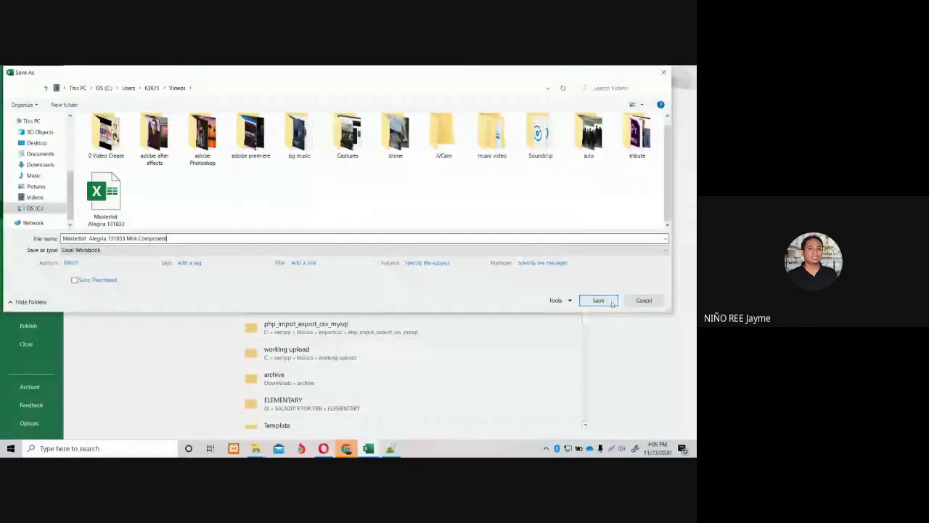
{"action": "left_click", "coordinate": [598, 301]}
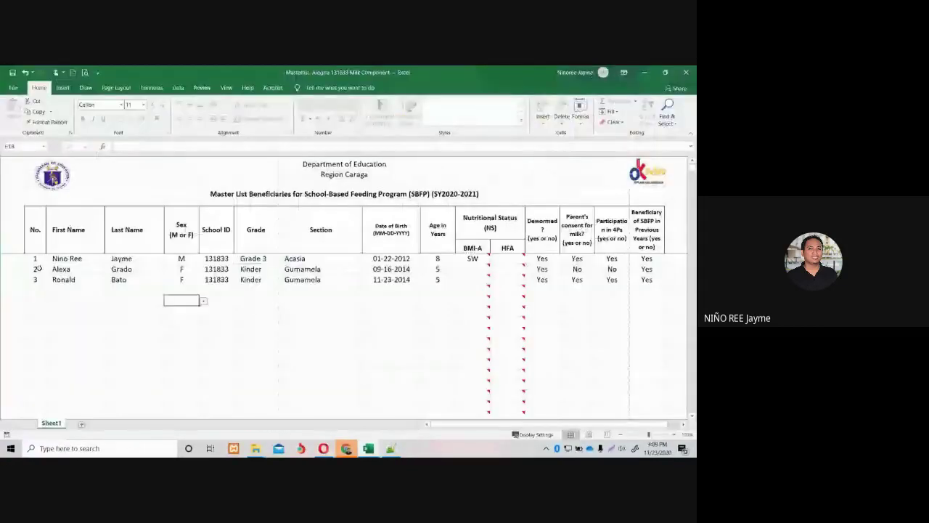
Clear all three beneficiaries' rows from the masterlist.
{"action": "left_click_drag", "start_coordinate": [29, 265], "coordinate": [624, 280]}
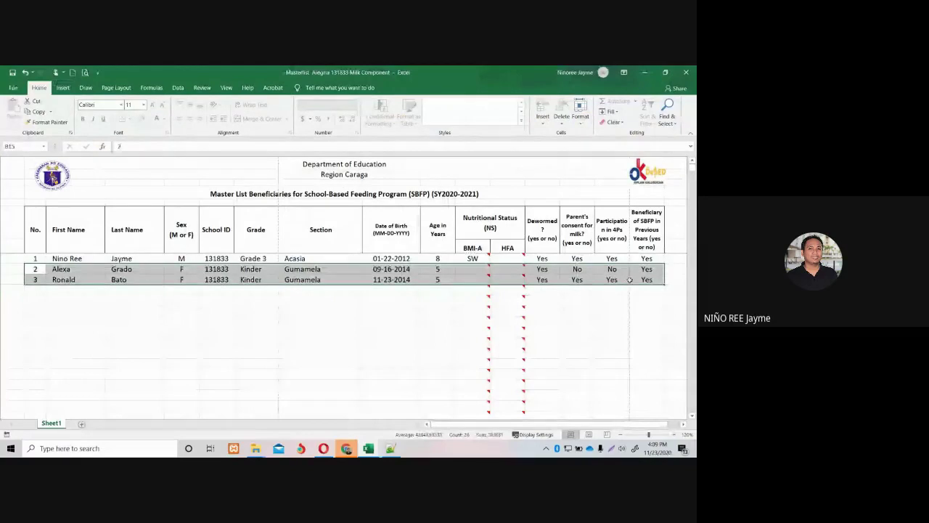
{"action": "key", "text": "Delete"}
{"action": "left_click", "coordinate": [369, 295]}
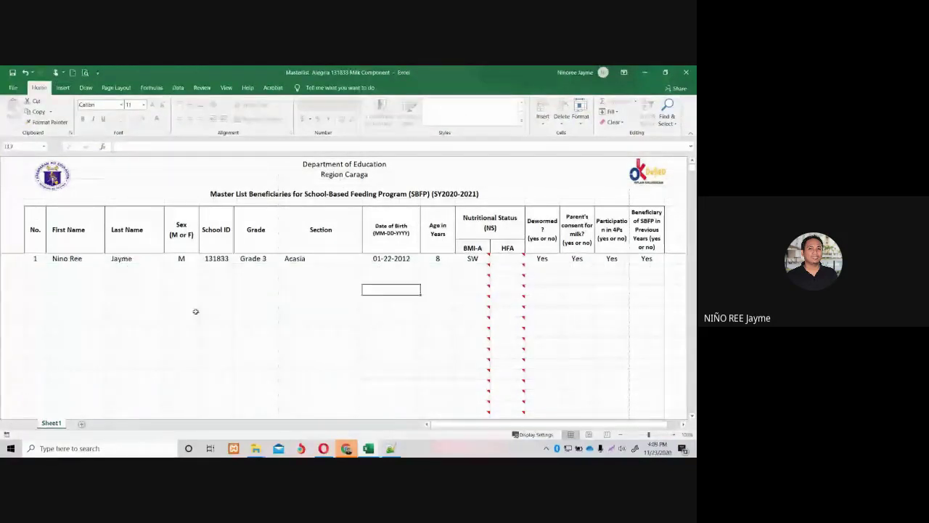
{"action": "left_click_drag", "start_coordinate": [73, 258], "coordinate": [652, 264]}
{"action": "key", "text": "Delete"}
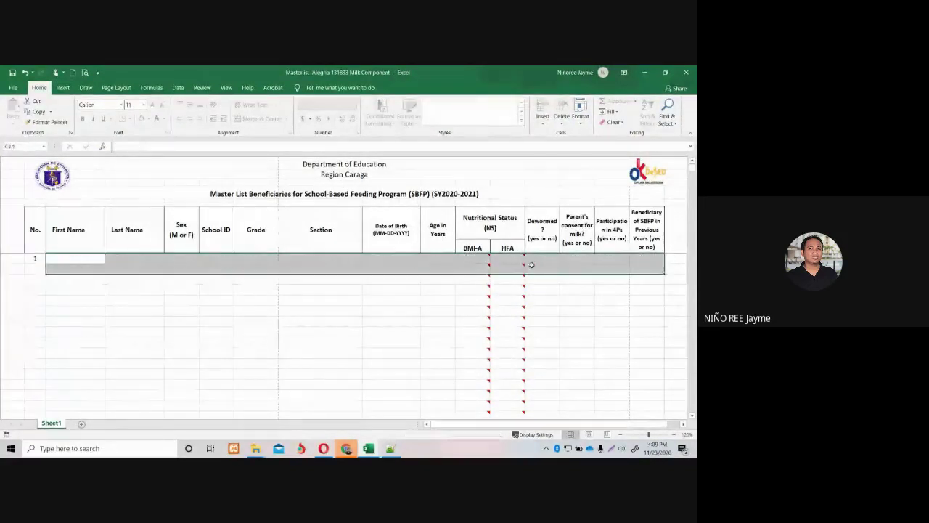
{"action": "left_click", "coordinate": [84, 260]}
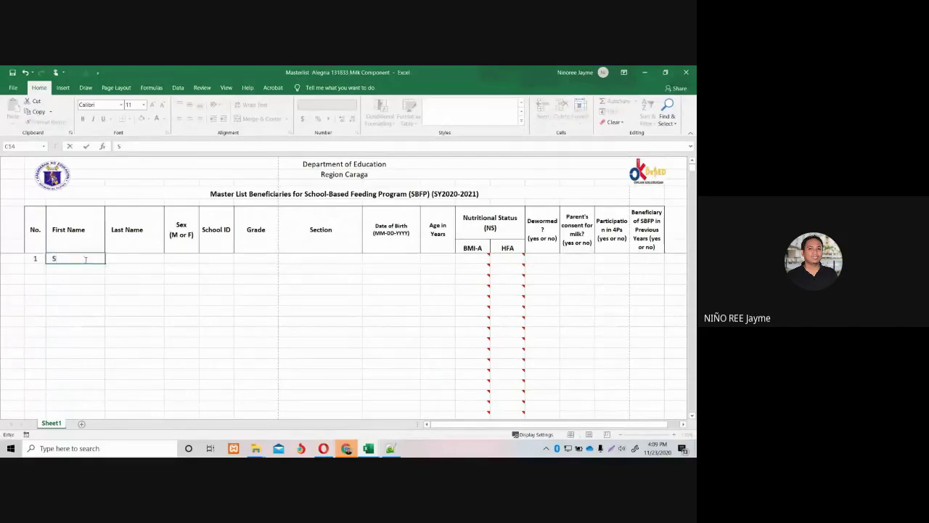
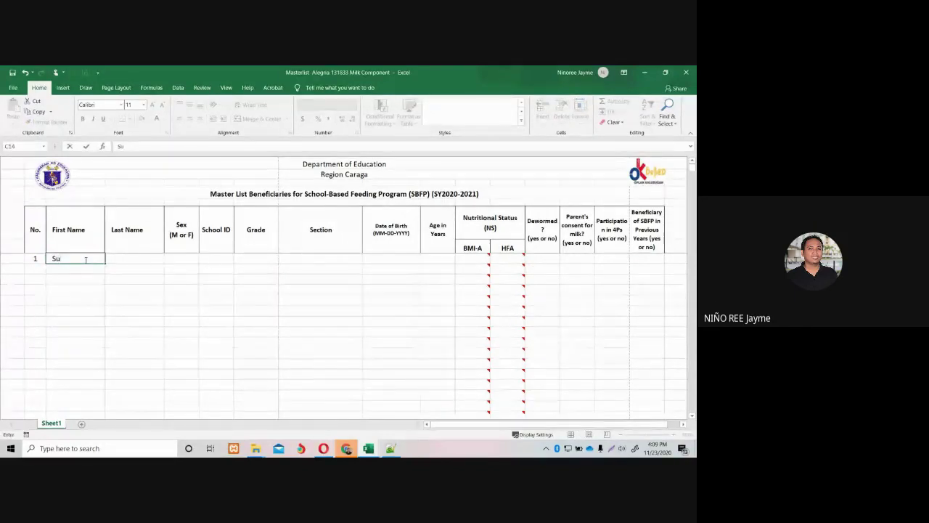
Enter the first beneficiary's first and last name, sex F and School ID 131833.
{"action": "left_click", "coordinate": [123, 258]}
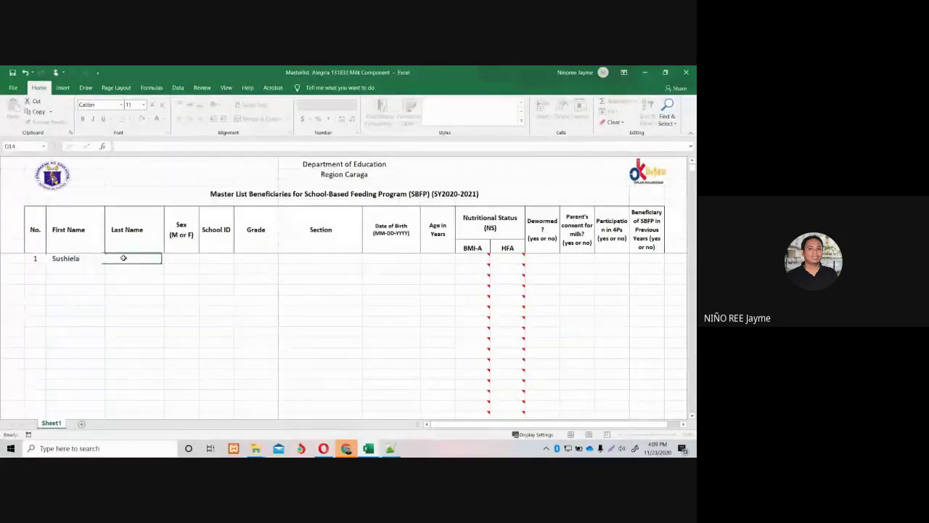
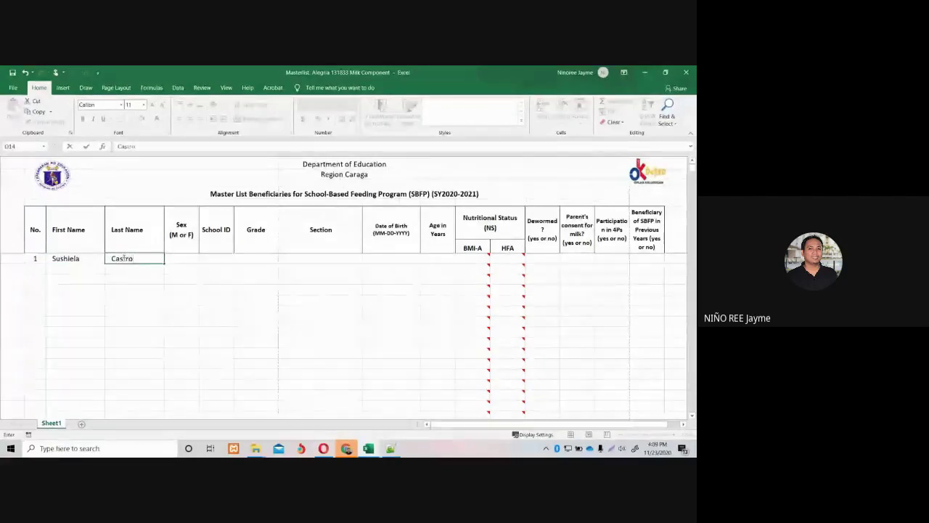
{"action": "left_click", "coordinate": [182, 258]}
{"action": "left_click", "coordinate": [203, 259]}
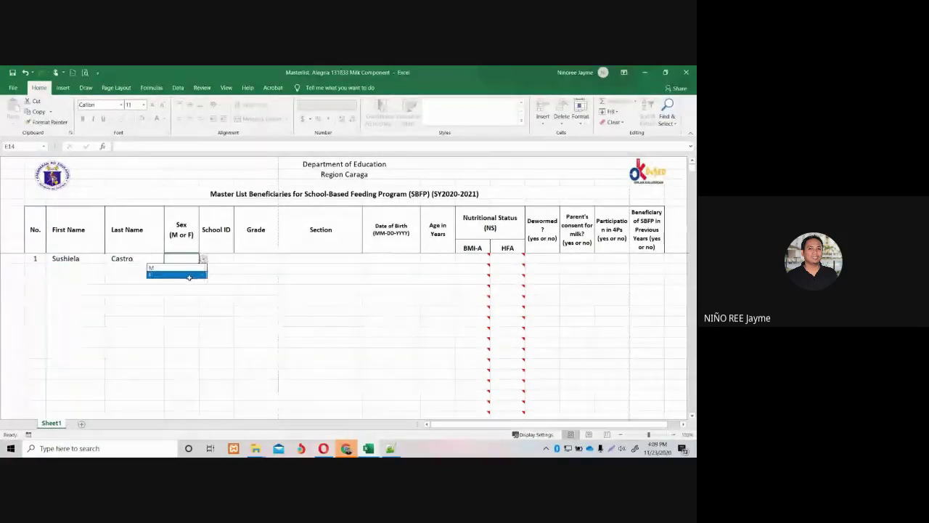
{"action": "left_click", "coordinate": [189, 275]}
{"action": "left_click", "coordinate": [229, 258]}
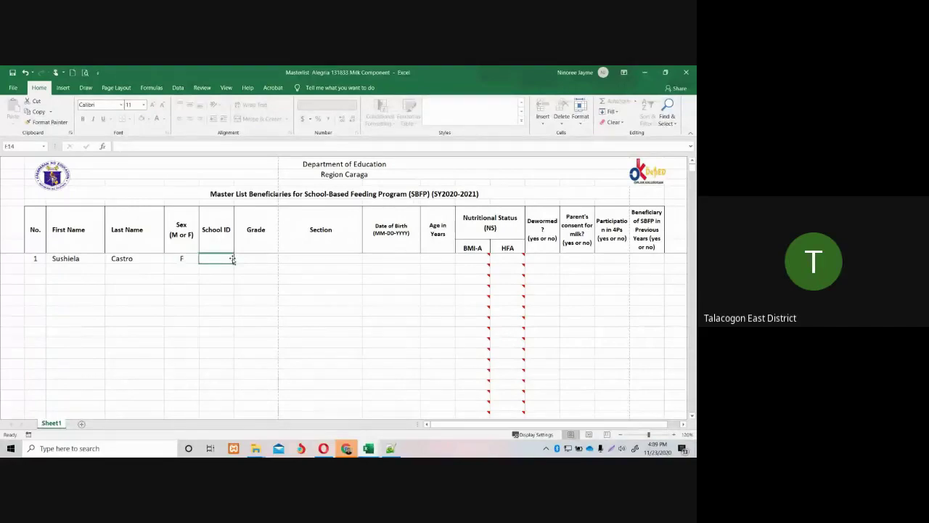
{"action": "type", "text": "131833"}
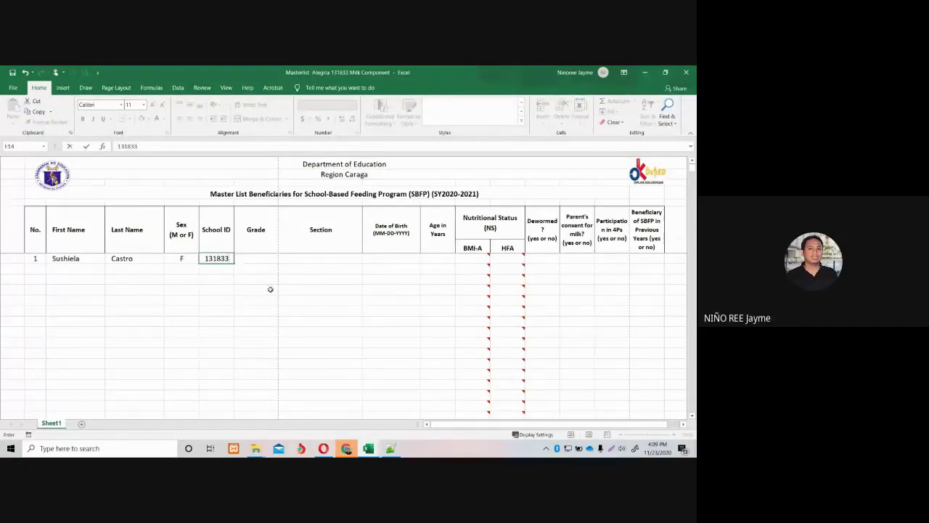
{"action": "key", "text": "Tab"}
Set grade to Grade 1, section Narra, date of birth 01-13-2012 and age 8.
{"action": "left_click", "coordinate": [282, 259]}
{"action": "left_click", "coordinate": [272, 272]}
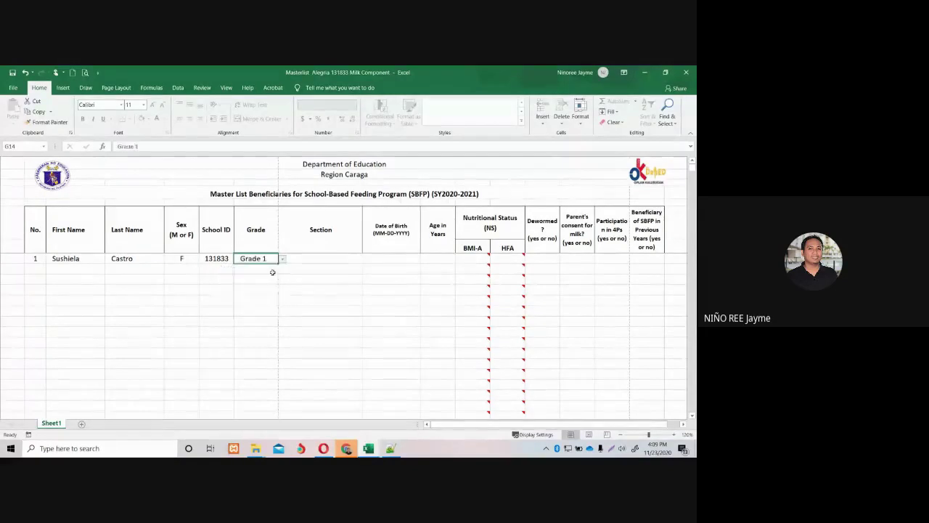
{"action": "key", "text": "Tab"}
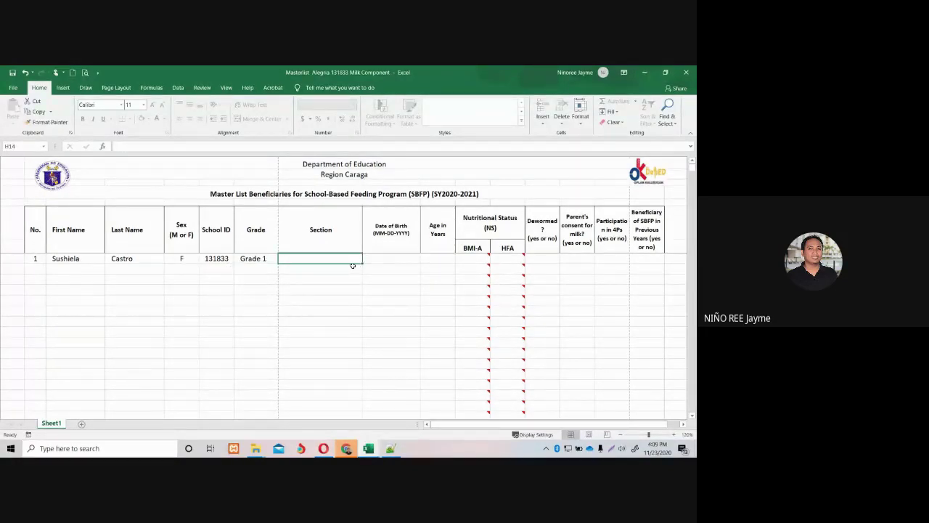
{"action": "type", "text": "Narra"}
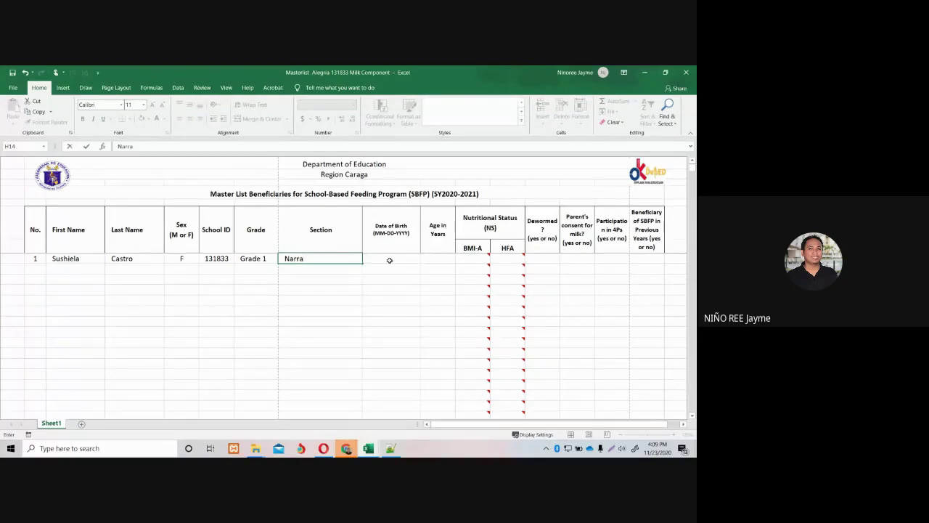
{"action": "left_click", "coordinate": [389, 259]}
{"action": "type", "text": "01"}
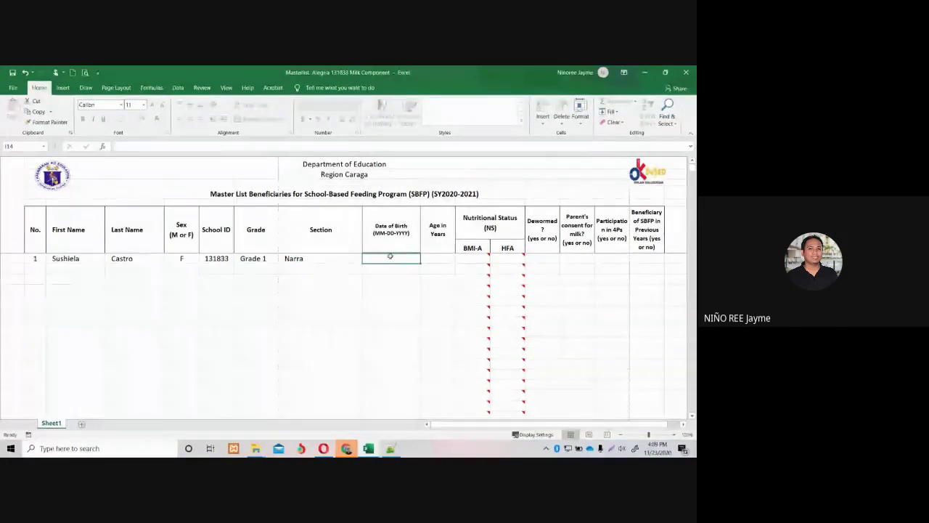
{"action": "type", "text": "-"}
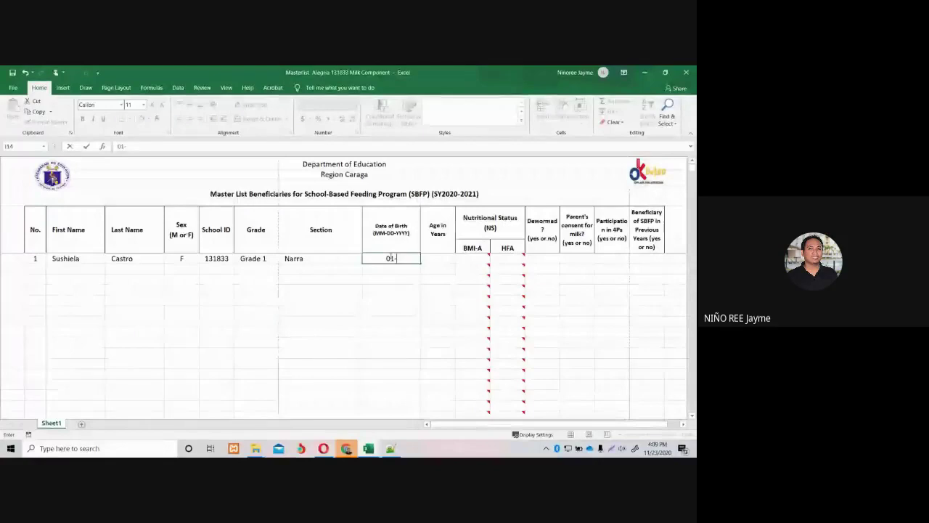
{"action": "type", "text": "13"}
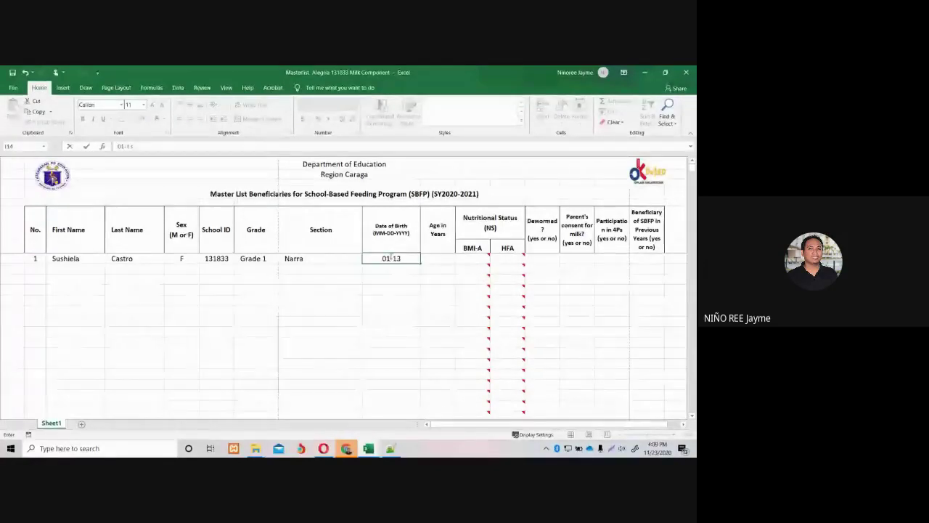
{"action": "type", "text": "-2012"}
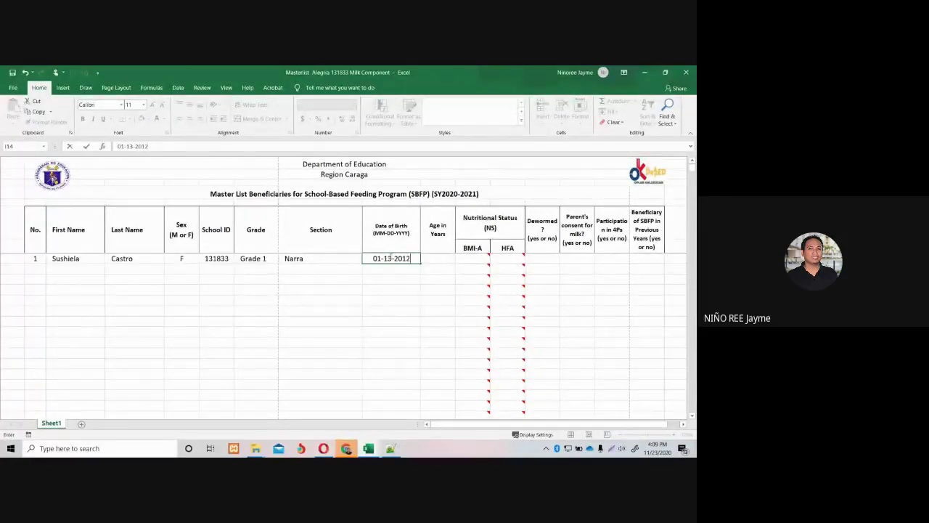
{"action": "left_click", "coordinate": [440, 260]}
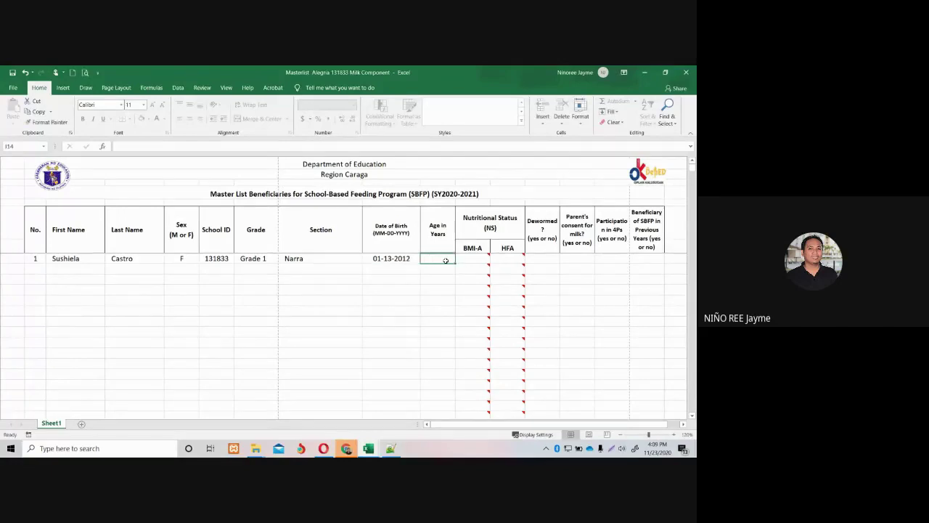
{"action": "type", "text": "8"}
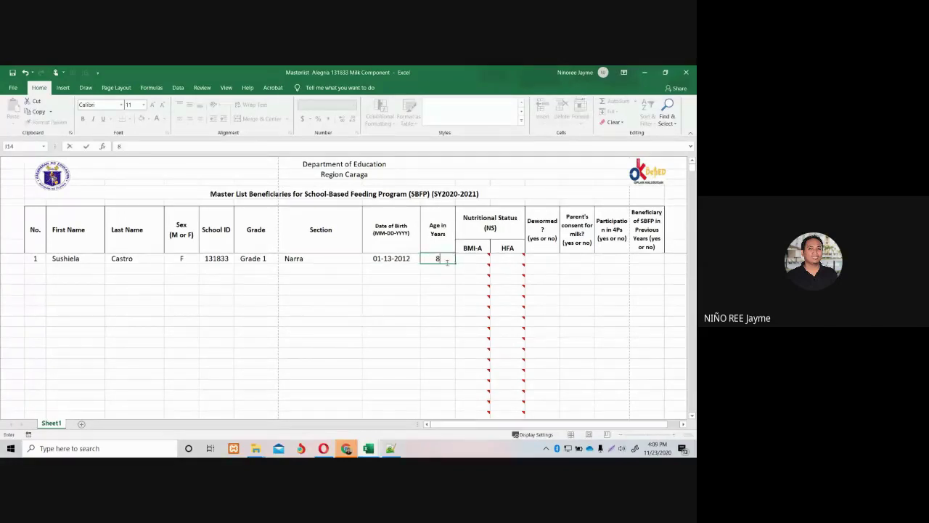
{"action": "left_click", "coordinate": [471, 260]}
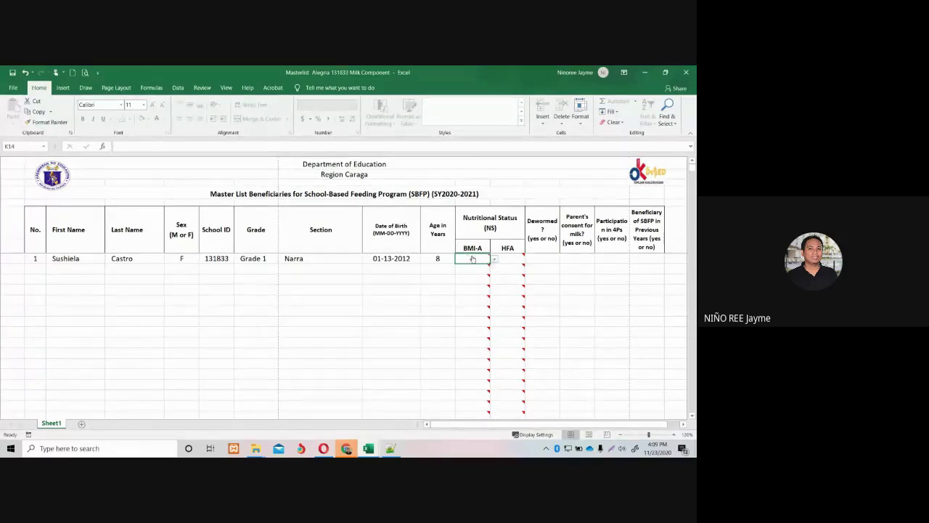
Set the first beneficiary's BMI-A status to W and Dewormed to Yes.
{"action": "left_click", "coordinate": [494, 260]}
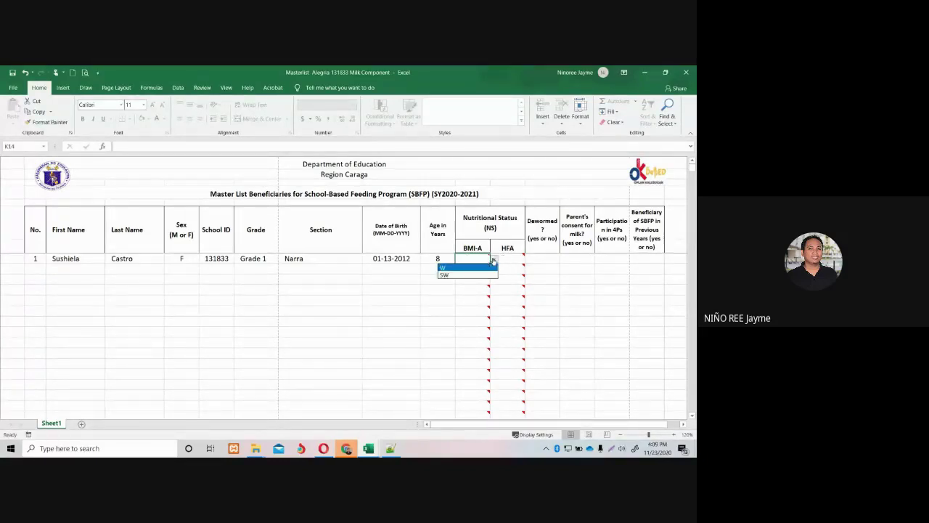
{"action": "left_click", "coordinate": [469, 273]}
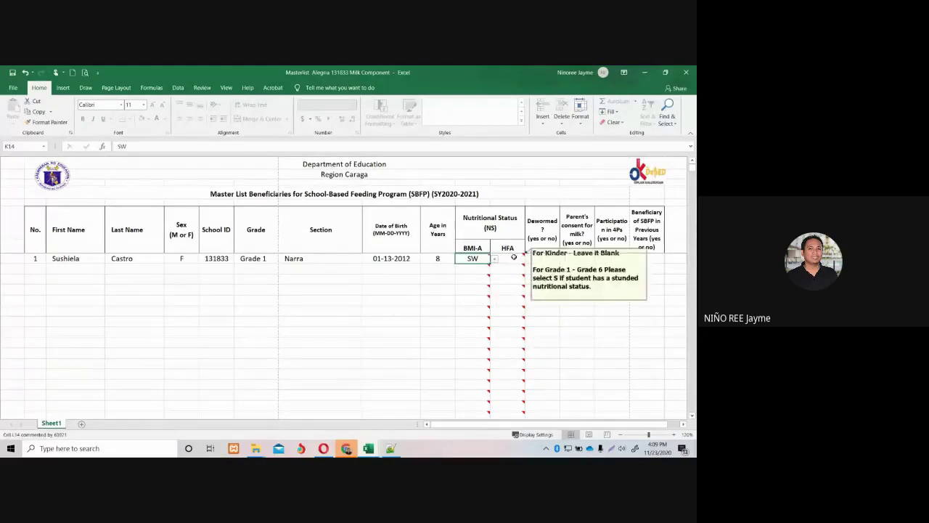
{"action": "left_click", "coordinate": [493, 258]}
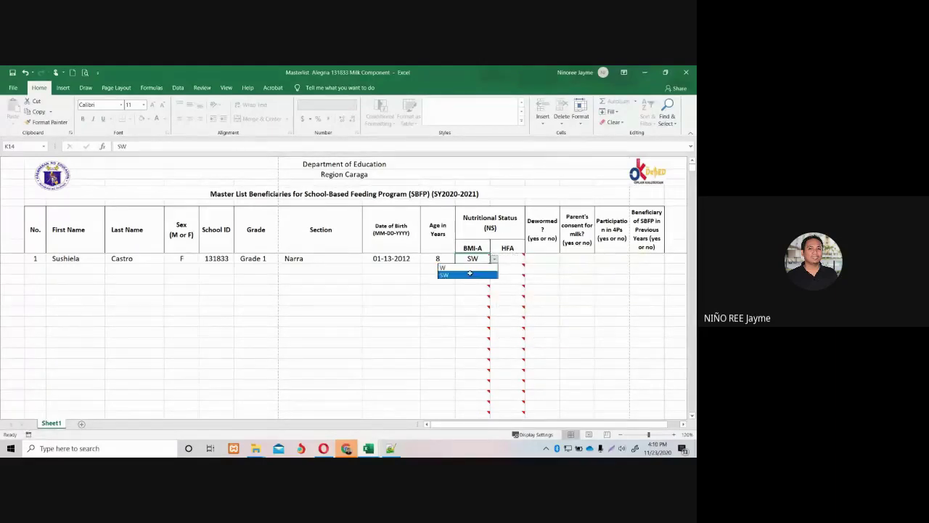
{"action": "left_click", "coordinate": [470, 268]}
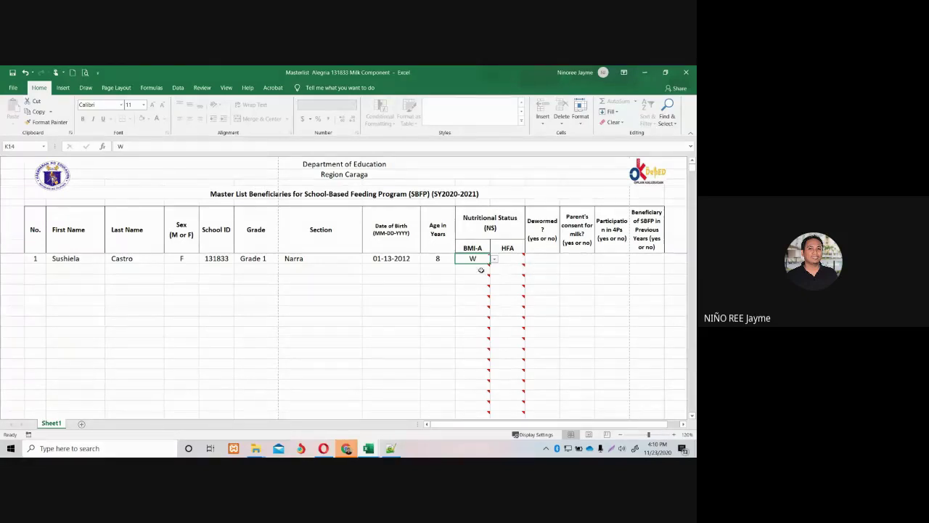
{"action": "left_click", "coordinate": [540, 260]}
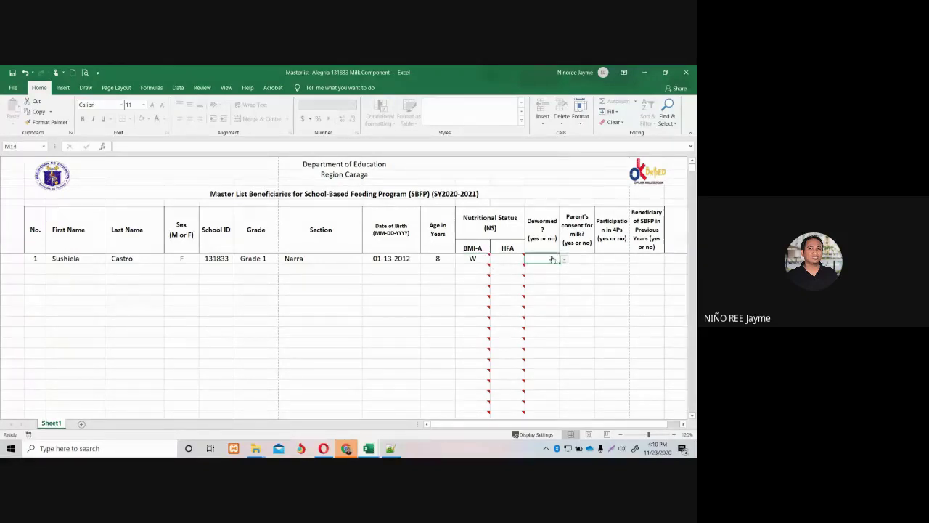
{"action": "left_click", "coordinate": [564, 259]}
{"action": "left_click", "coordinate": [550, 267]}
Mark parent's consent for milk, 4Ps and previous SBFP beneficiary all as Yes.
{"action": "left_click", "coordinate": [585, 259]}
{"action": "left_click", "coordinate": [601, 259]}
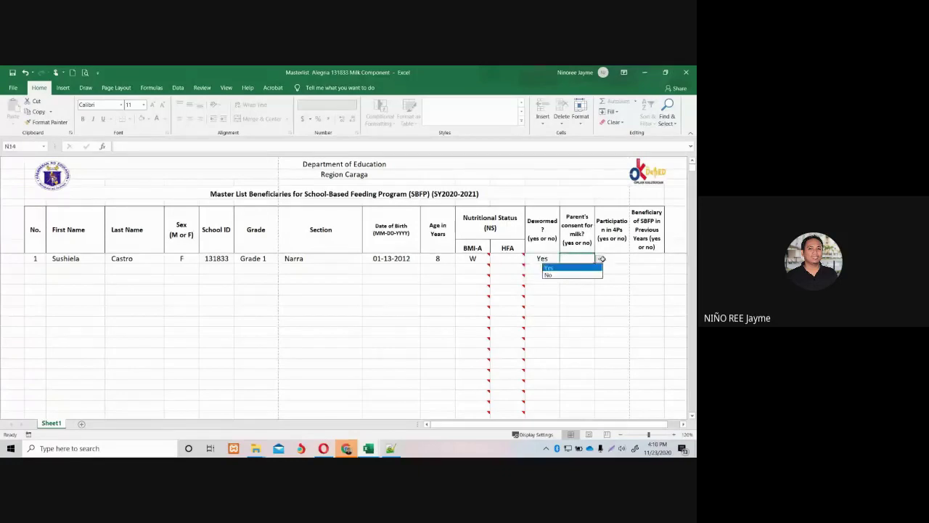
{"action": "left_click", "coordinate": [559, 268]}
{"action": "left_click", "coordinate": [612, 259]}
{"action": "left_click", "coordinate": [633, 259]}
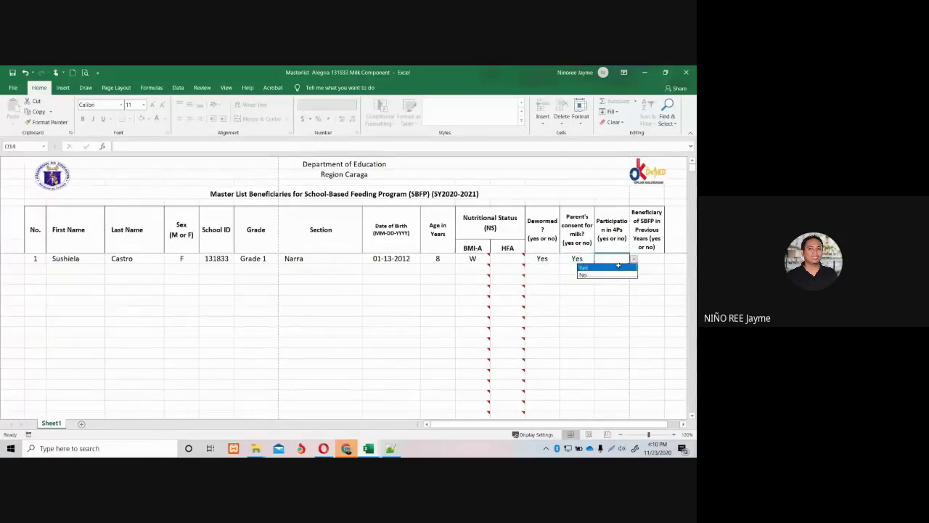
{"action": "left_click", "coordinate": [617, 274]}
{"action": "left_click", "coordinate": [634, 259]}
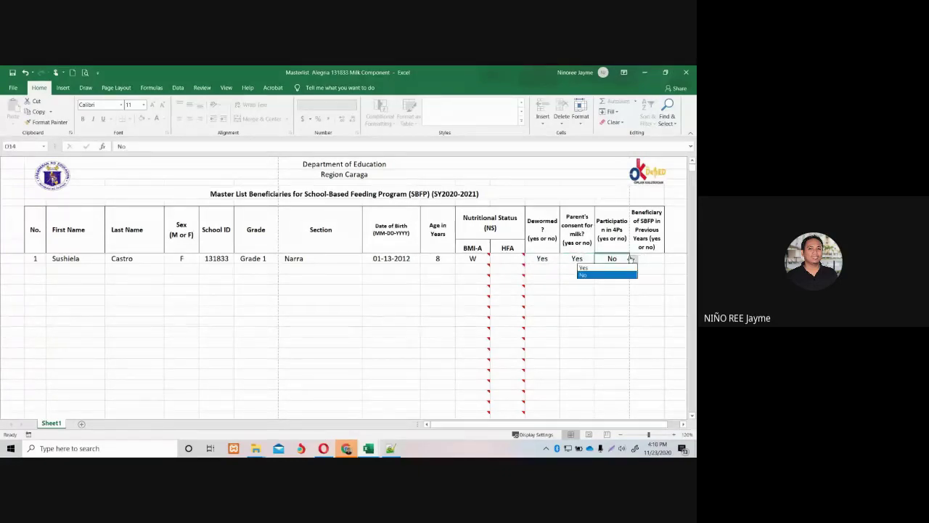
{"action": "left_click", "coordinate": [617, 267]}
{"action": "left_click", "coordinate": [642, 259]}
{"action": "left_click", "coordinate": [667, 259]}
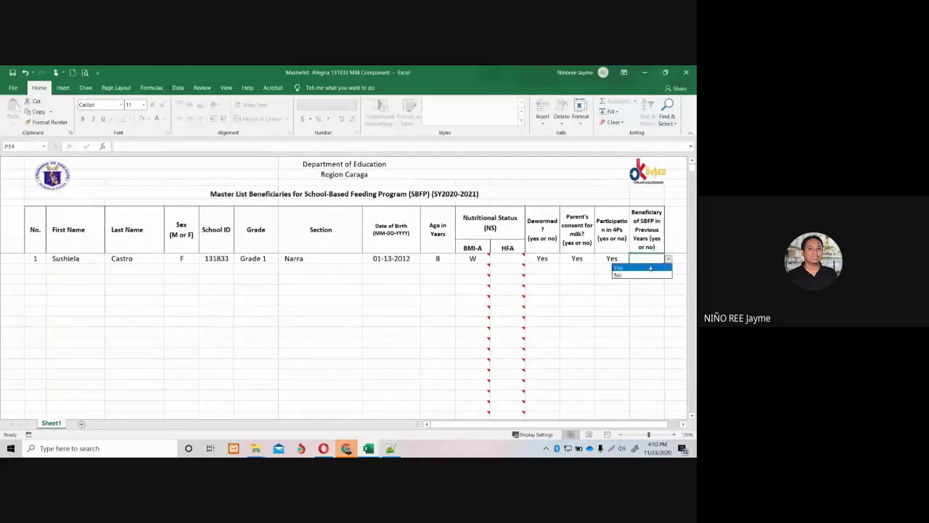
{"action": "left_click", "coordinate": [650, 269]}
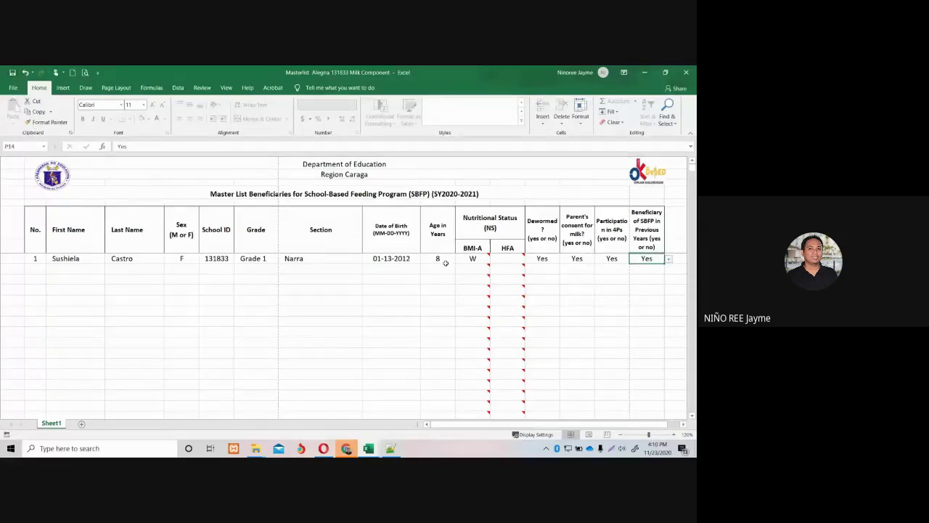
In the Feeding Program web app, choose the Milk Component workbook from Videos for upload.
{"action": "mouse_move", "coordinate": [346, 448]}
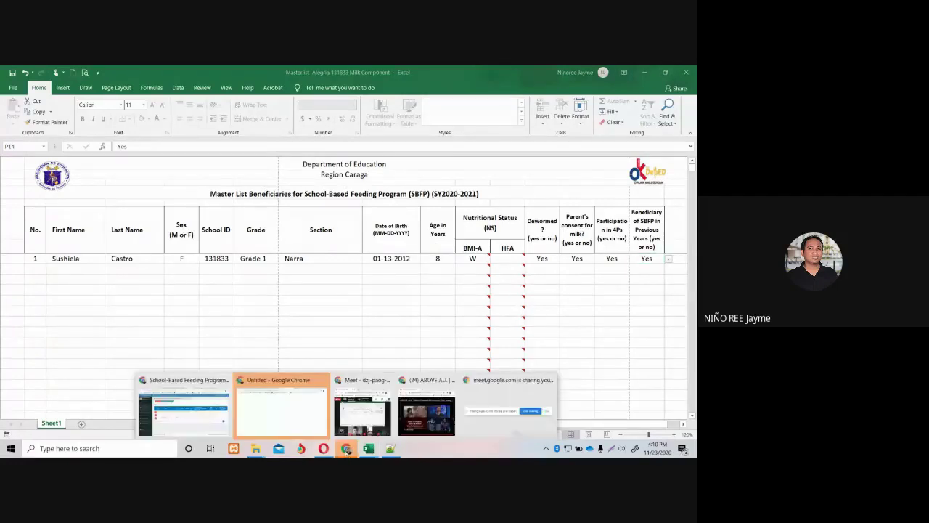
{"action": "left_click", "coordinate": [280, 413]}
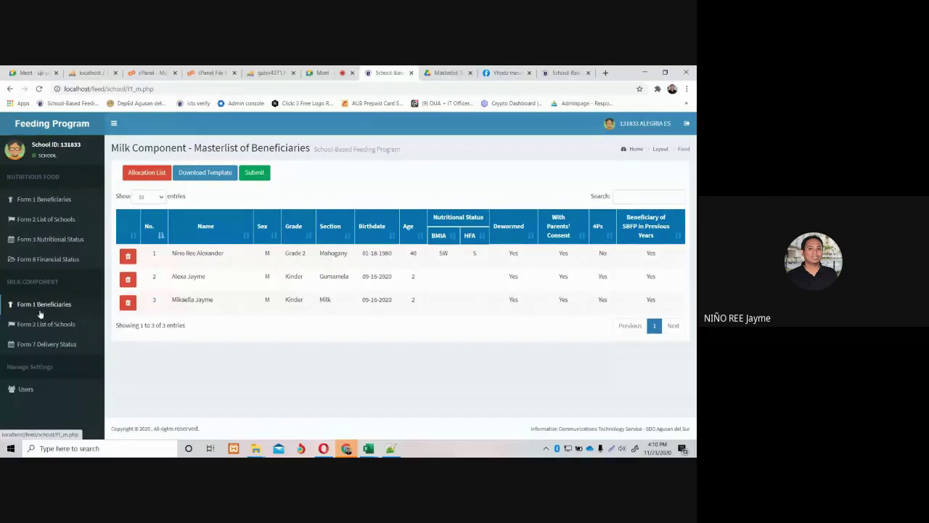
{"action": "left_click", "coordinate": [254, 172]}
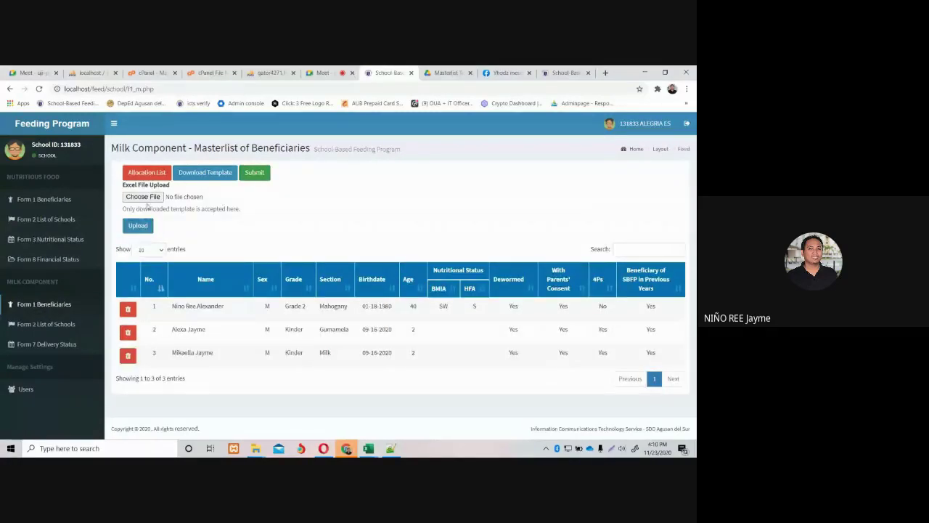
{"action": "left_click", "coordinate": [145, 197]}
{"action": "scroll", "coordinate": [145, 208], "scroll_direction": "down", "scroll_amount": 2}
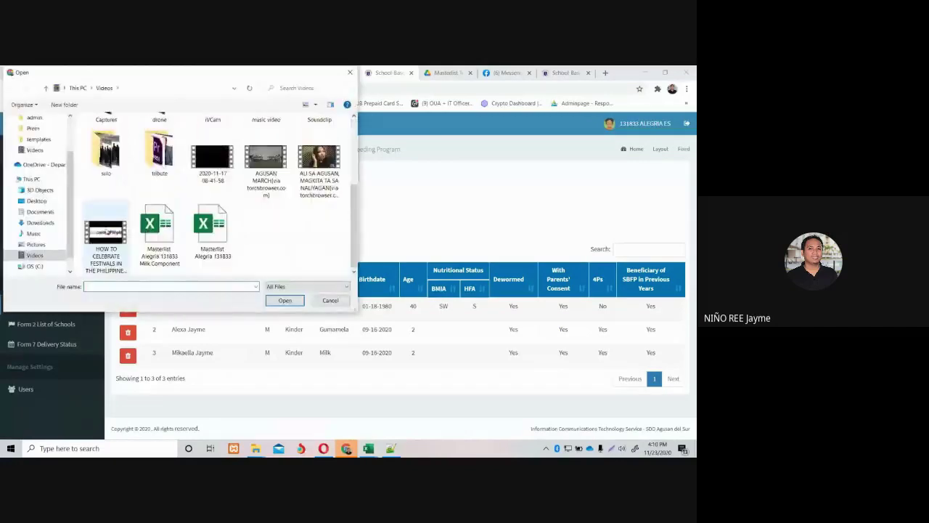
{"action": "left_click", "coordinate": [62, 259]}
{"action": "scroll", "coordinate": [203, 218], "scroll_direction": "down", "scroll_amount": 2}
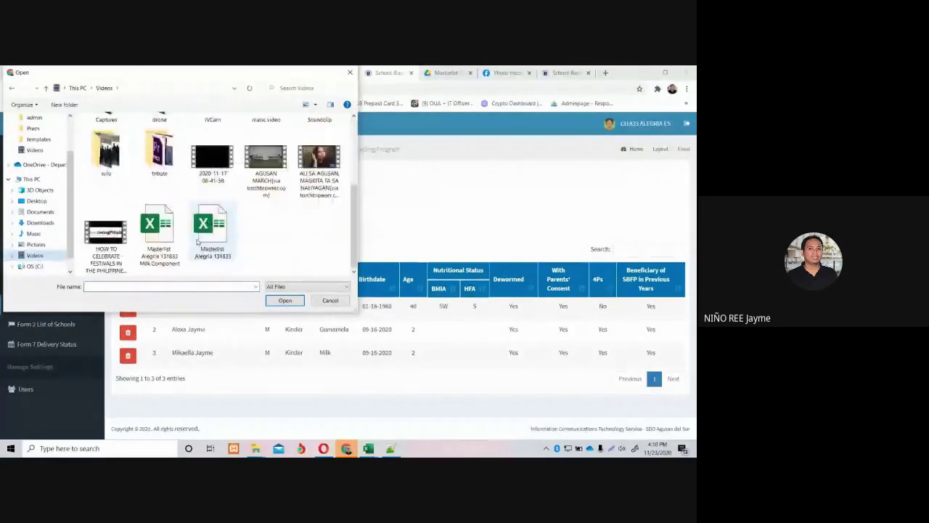
{"action": "double_click", "coordinate": [152, 221]}
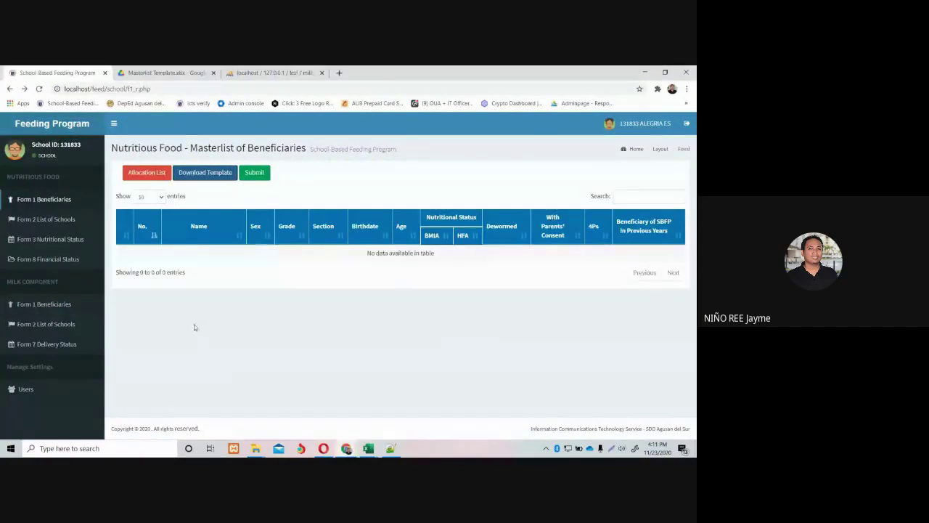
From the Milk Component masterlist, upload 'Masterlist Alegria 131833 Milk Component' again.
{"action": "left_click", "coordinate": [40, 304]}
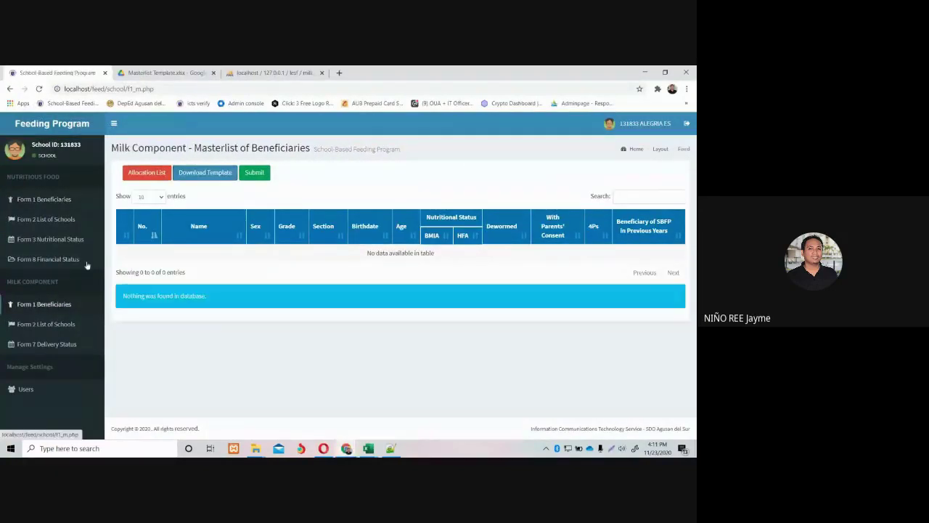
{"action": "left_click", "coordinate": [254, 173]}
{"action": "left_click", "coordinate": [142, 197]}
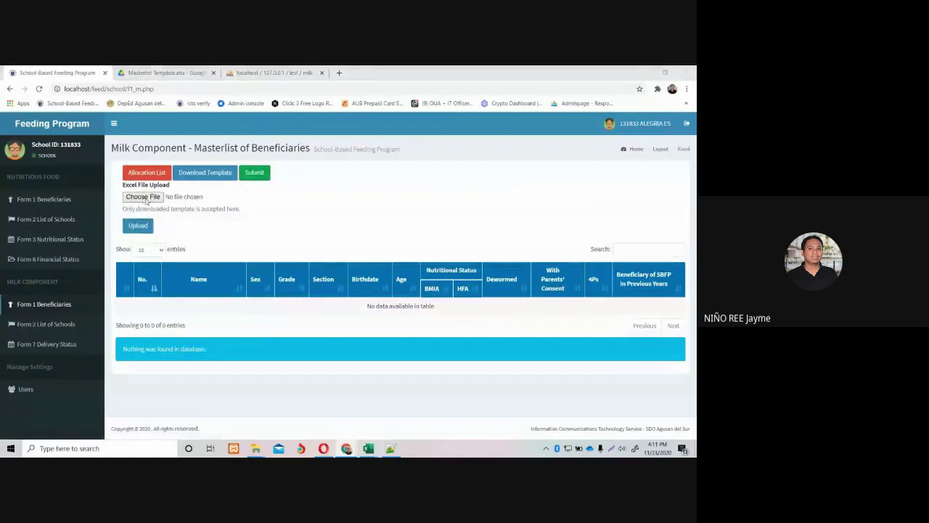
{"action": "scroll", "coordinate": [287, 263], "scroll_direction": "down", "scroll_amount": 3}
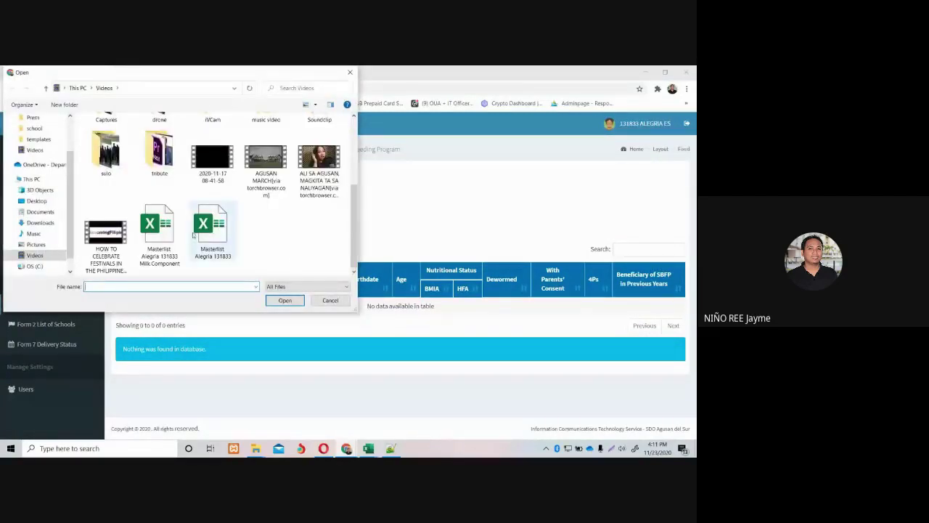
{"action": "double_click", "coordinate": [149, 250]}
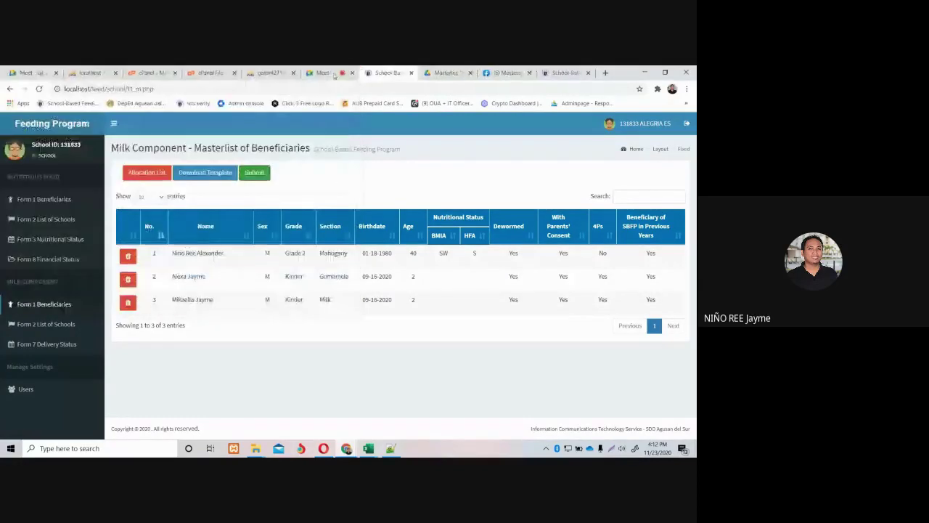
Reload the Milk Component beneficiaries list, then show the Nutritious Food Form 1 masterlist.
{"action": "left_click", "coordinate": [77, 309]}
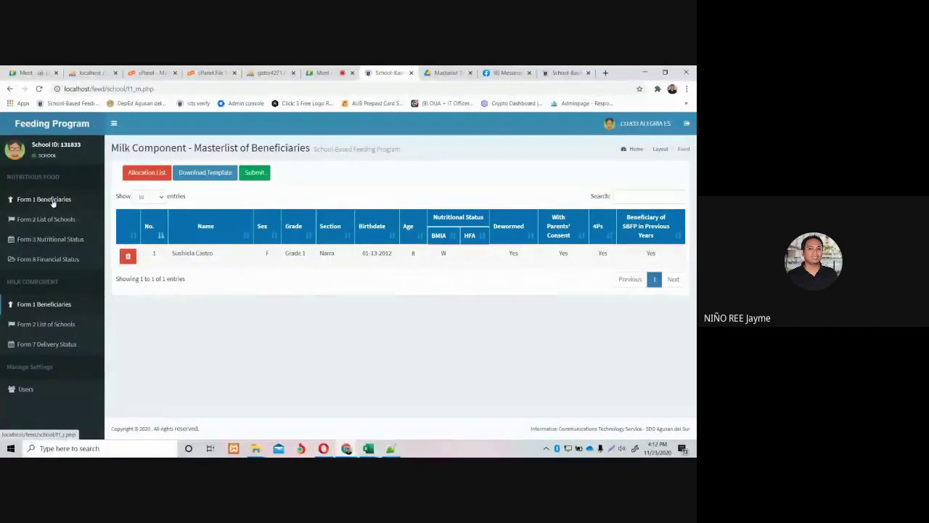
{"action": "left_click", "coordinate": [52, 202]}
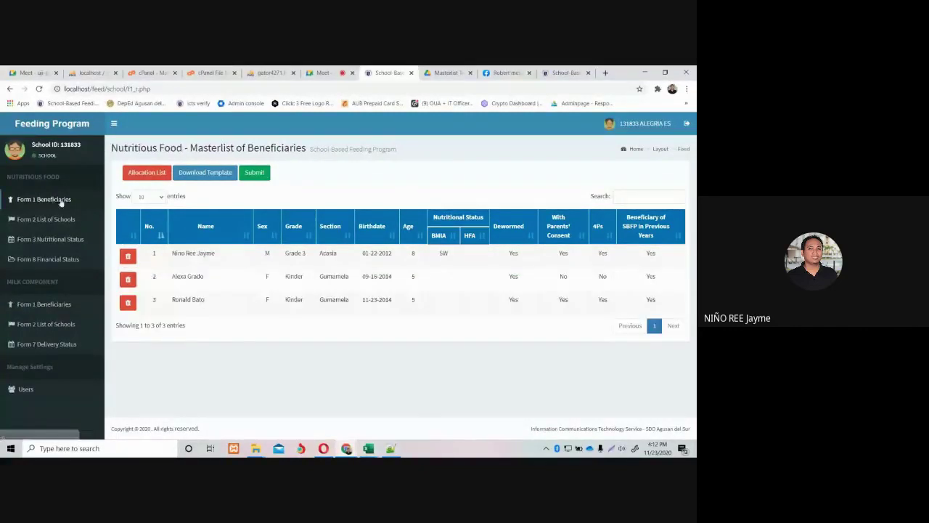
View the nutritious food allocation list, then show the Form 2 list of school beneficiaries.
{"action": "left_click", "coordinate": [148, 174]}
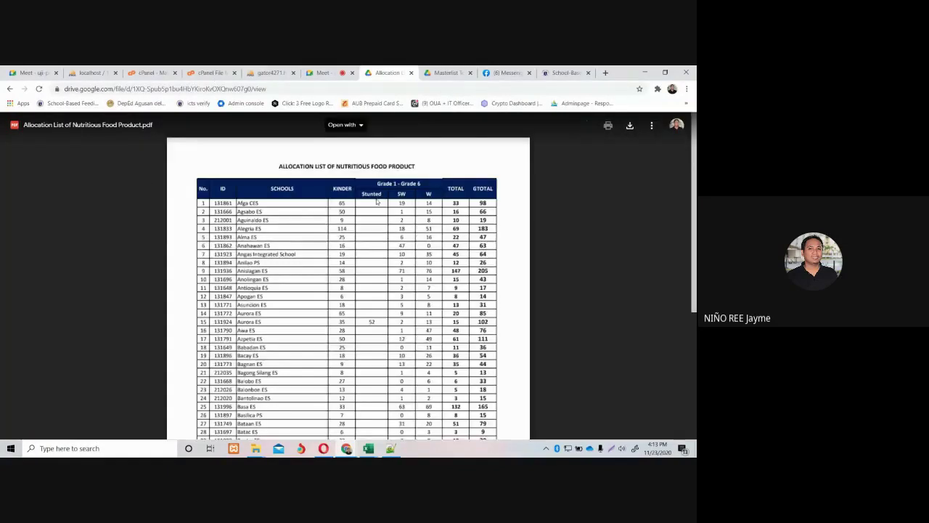
{"action": "scroll", "coordinate": [328, 285], "scroll_direction": "down", "scroll_amount": 5}
{"action": "scroll", "coordinate": [328, 284], "scroll_direction": "up", "scroll_amount": 3}
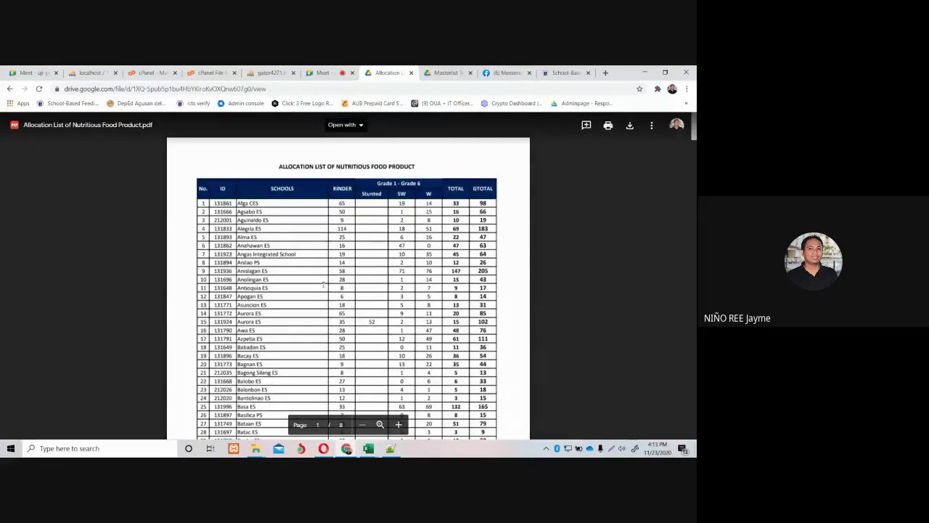
{"action": "left_click", "coordinate": [9, 88]}
{"action": "left_click", "coordinate": [61, 221]}
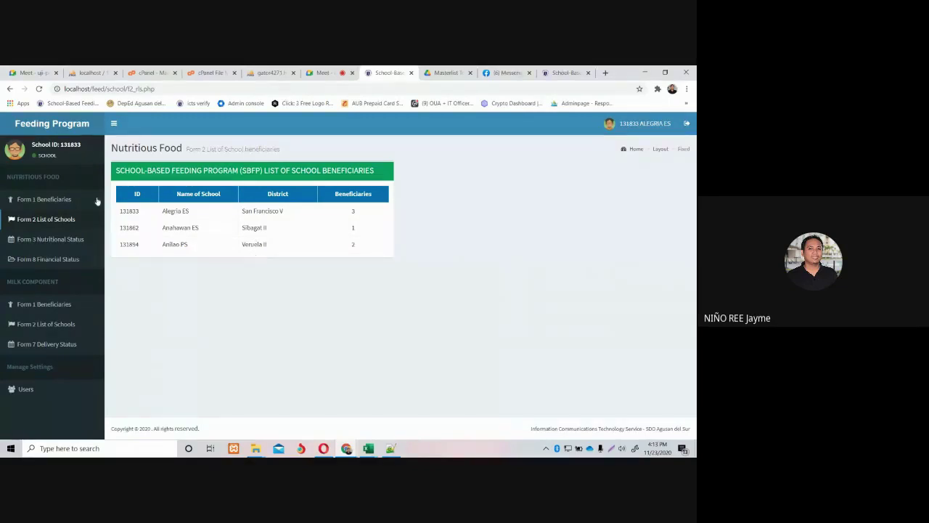
Compare the Form 1 masterlist with the Form 2 school list, then return to Google Meet.
{"action": "left_click", "coordinate": [44, 220]}
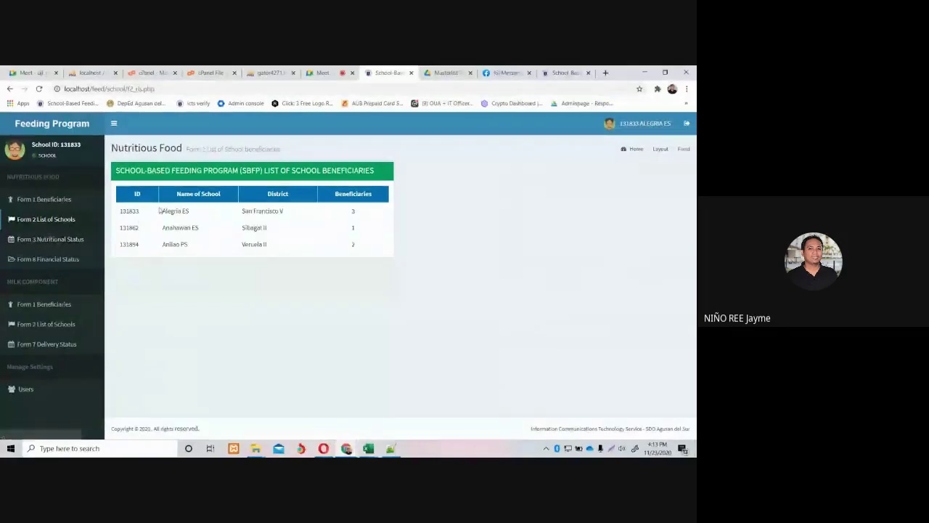
{"action": "left_click", "coordinate": [69, 202]}
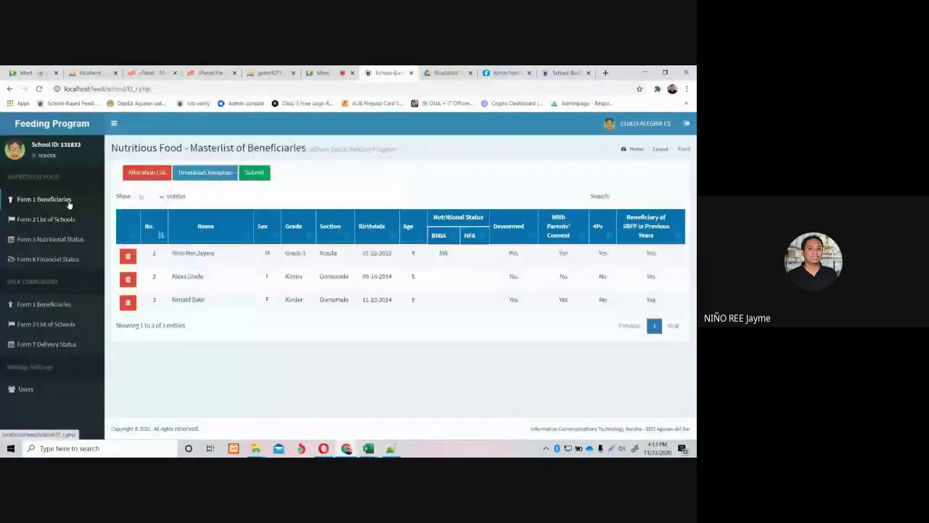
{"action": "left_click", "coordinate": [57, 221]}
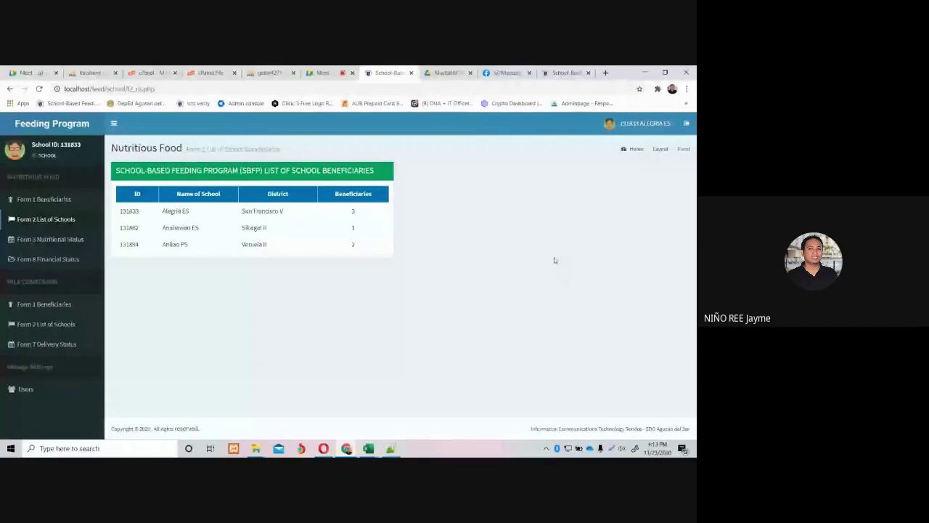
{"action": "left_click", "coordinate": [313, 74]}
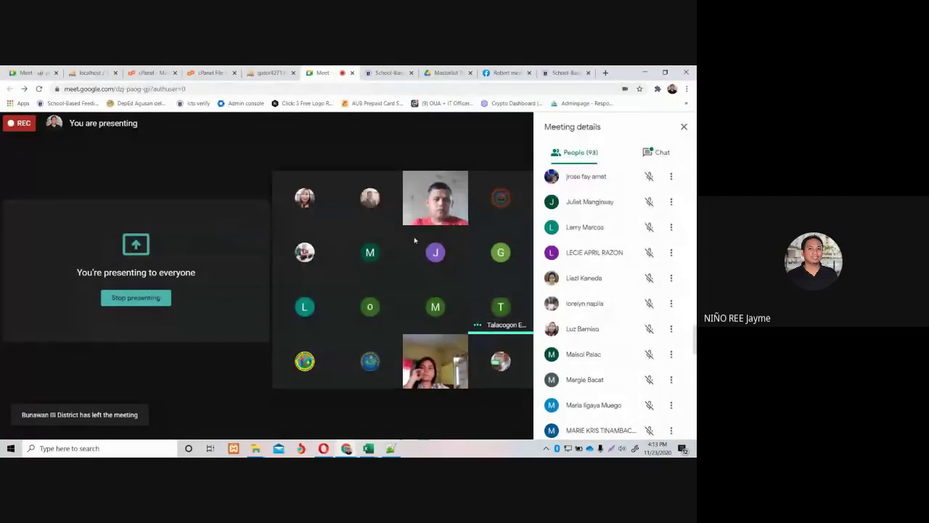
Toggle the microphone off and back on, then pin Talacogon East District's tile to the stage.
{"action": "mouse_move", "coordinate": [510, 334]}
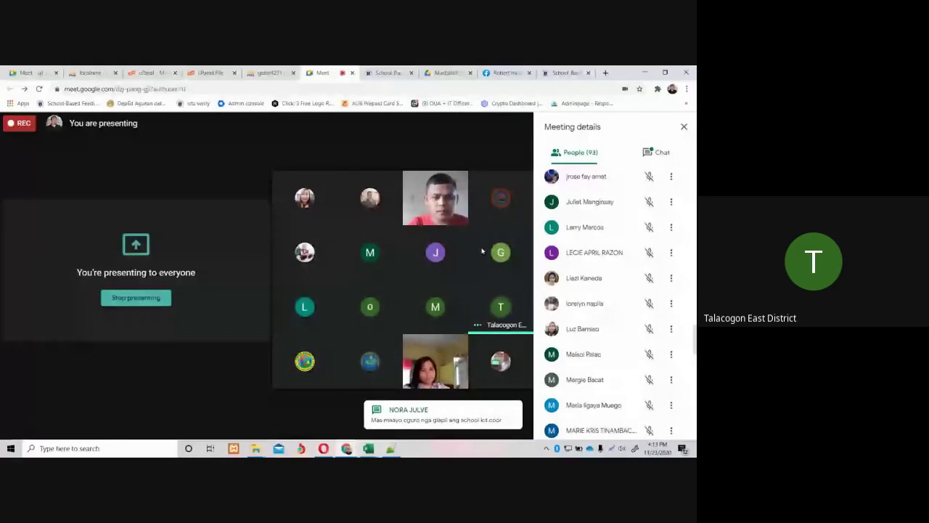
{"action": "left_click", "coordinate": [197, 421]}
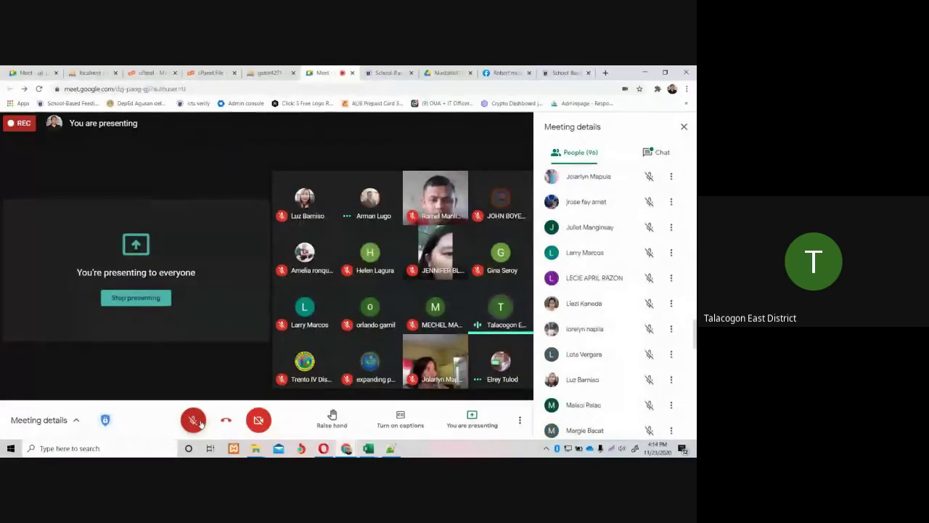
{"action": "left_click", "coordinate": [199, 425]}
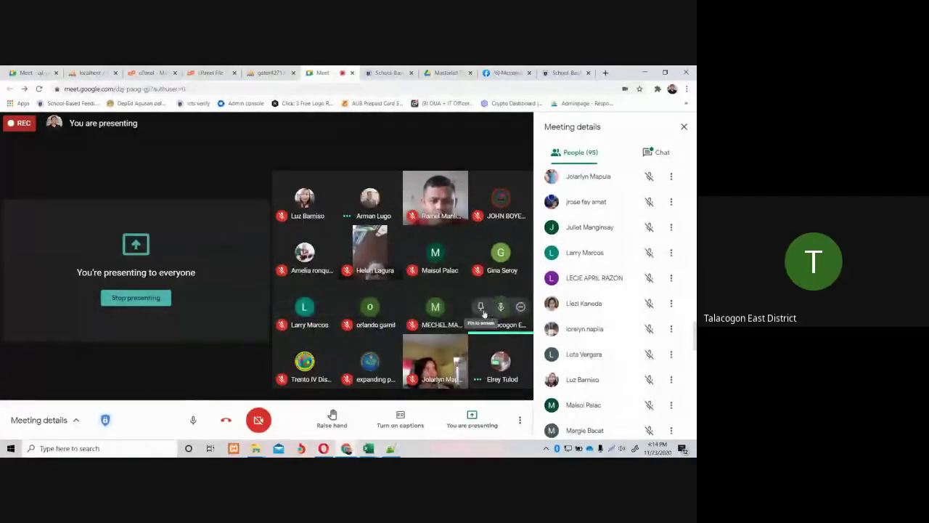
{"action": "left_click", "coordinate": [481, 308]}
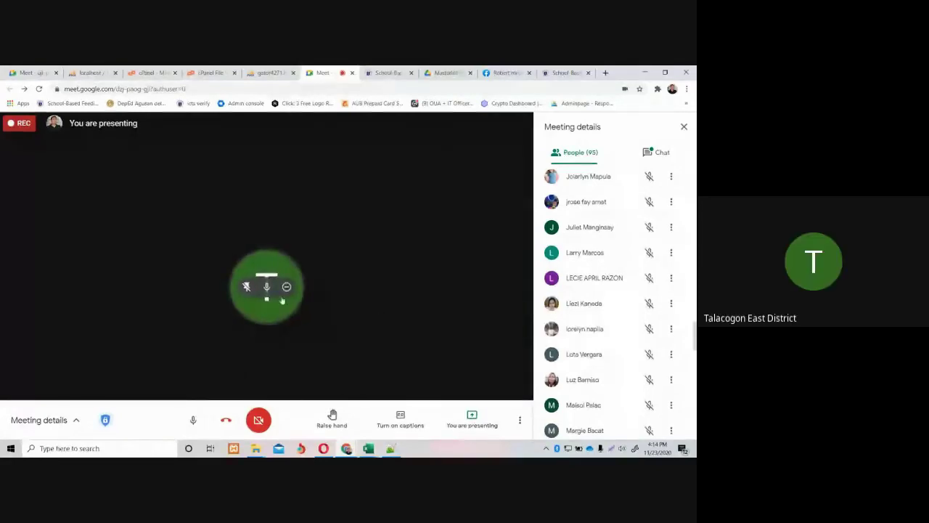
Unpin the Talacogon East District tile, toggle the microphone on then off, and open Task View.
{"action": "left_click", "coordinate": [246, 286]}
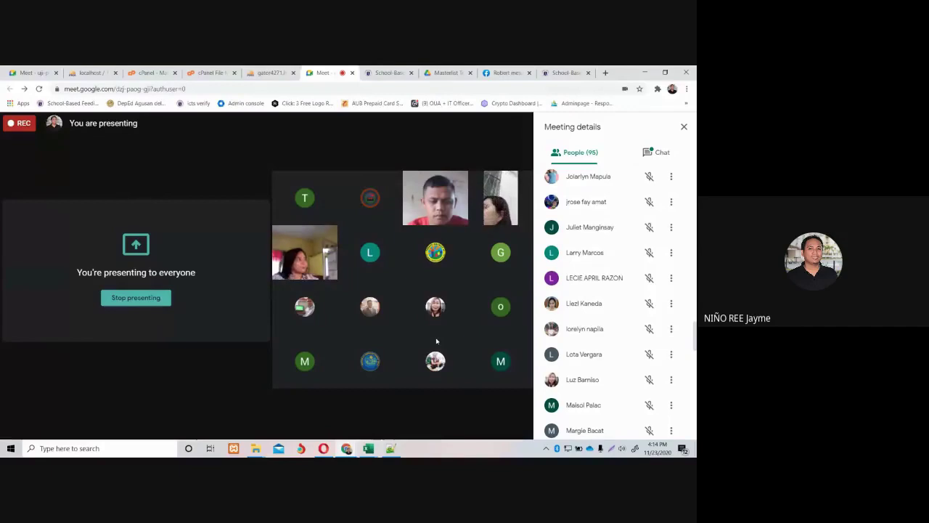
{"action": "left_click", "coordinate": [194, 427]}
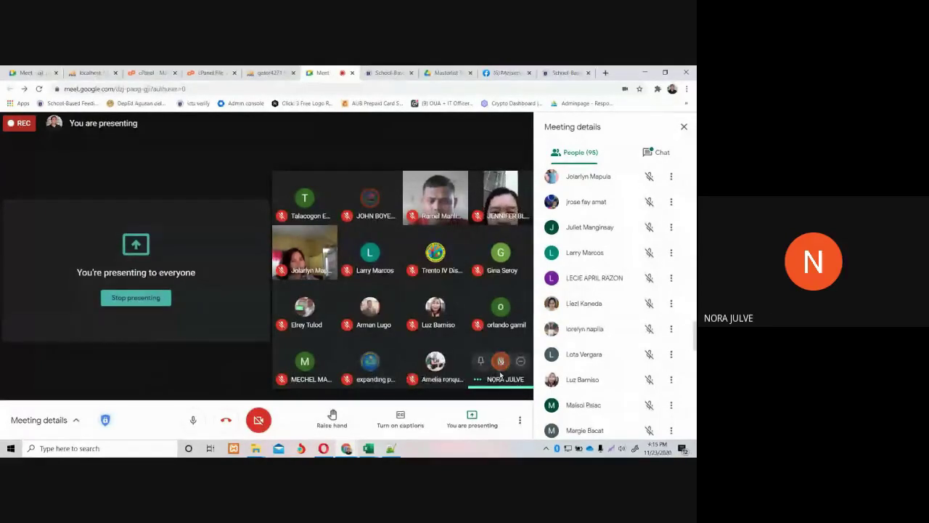
{"action": "mouse_move", "coordinate": [499, 370]}
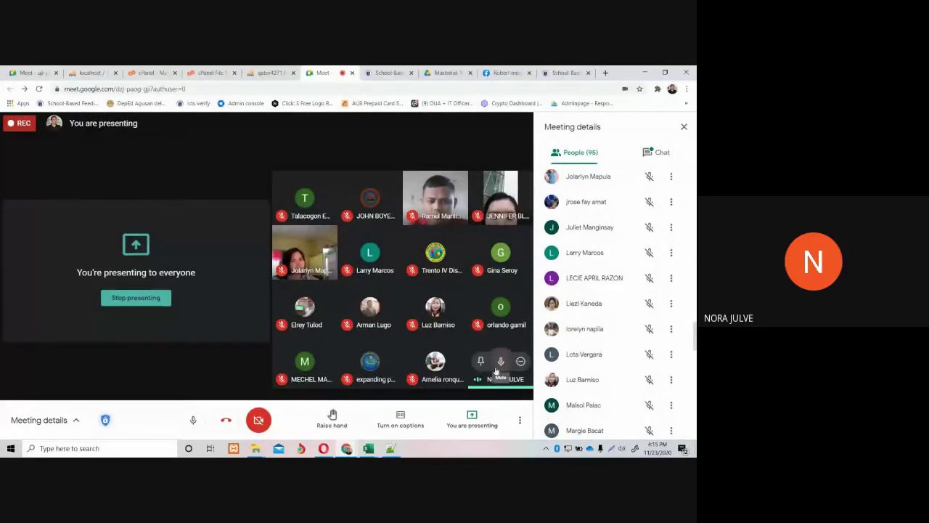
{"action": "left_click", "coordinate": [498, 366]}
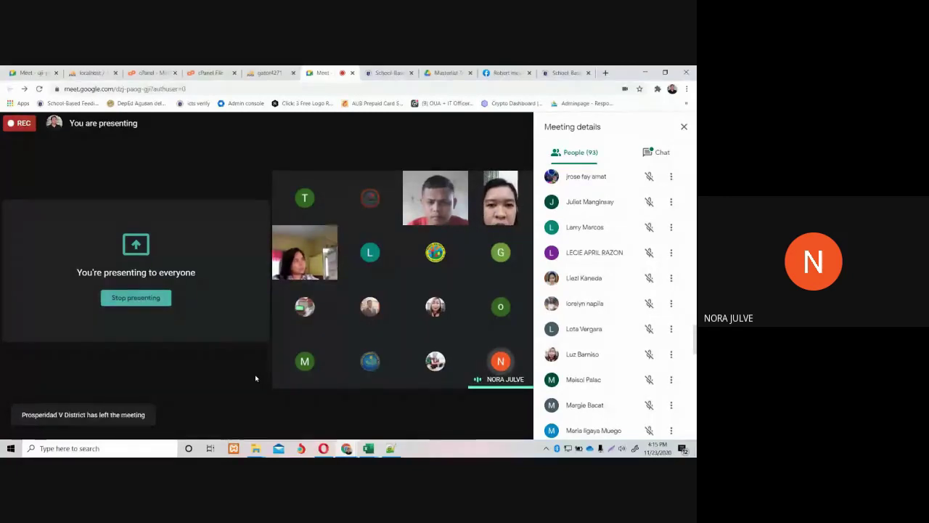
{"action": "mouse_move", "coordinate": [250, 407]}
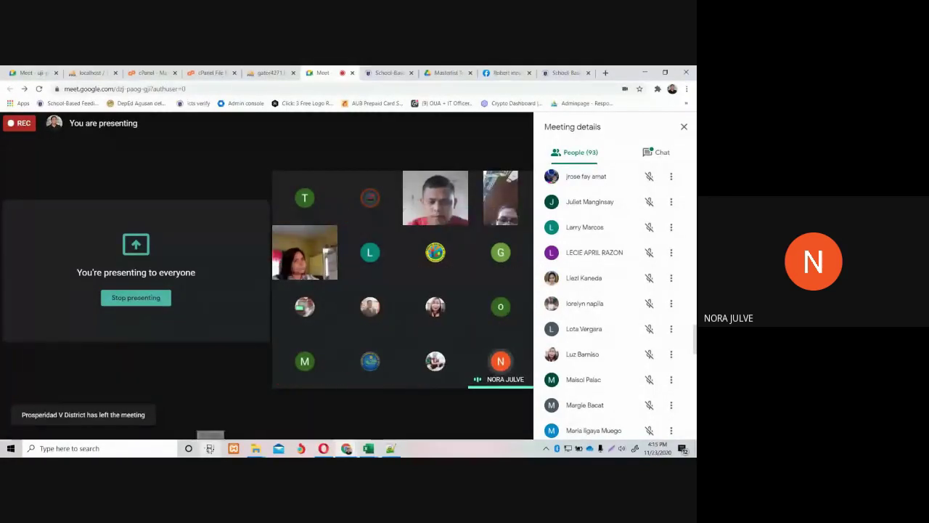
{"action": "left_click", "coordinate": [209, 448]}
Return from Task View to the Google Meet window and turn the microphone back on with Ctrl+D.
{"action": "scroll", "coordinate": [200, 359], "scroll_direction": "down", "scroll_amount": 5}
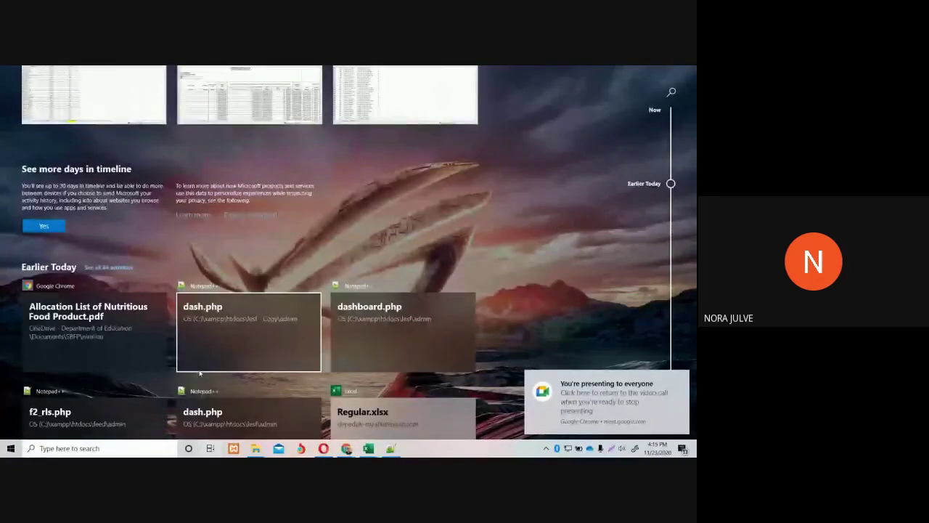
{"action": "scroll", "coordinate": [203, 371], "scroll_direction": "down", "scroll_amount": 2}
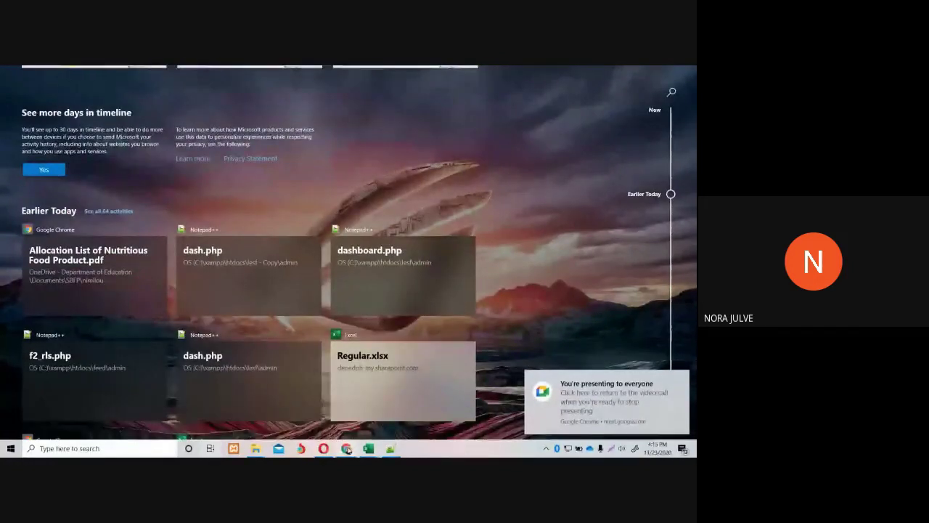
{"action": "mouse_move", "coordinate": [347, 449]}
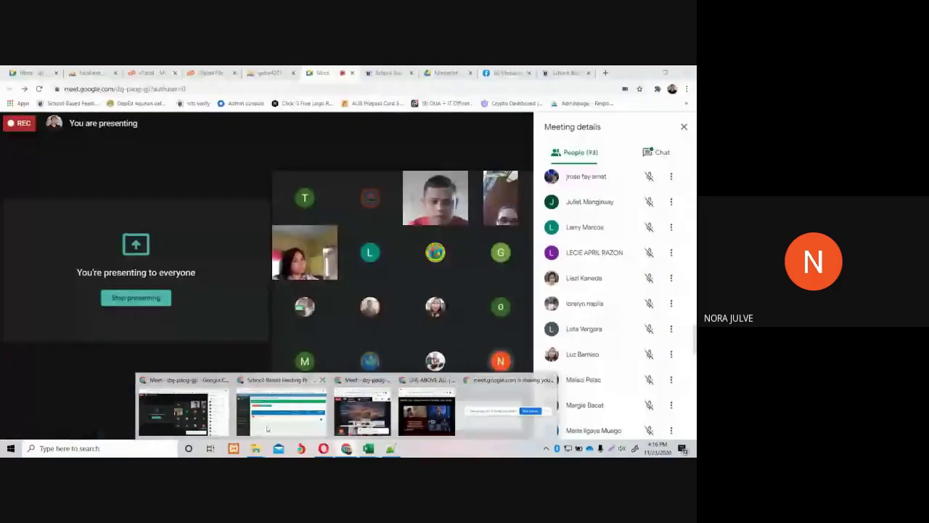
{"action": "left_click", "coordinate": [183, 412]}
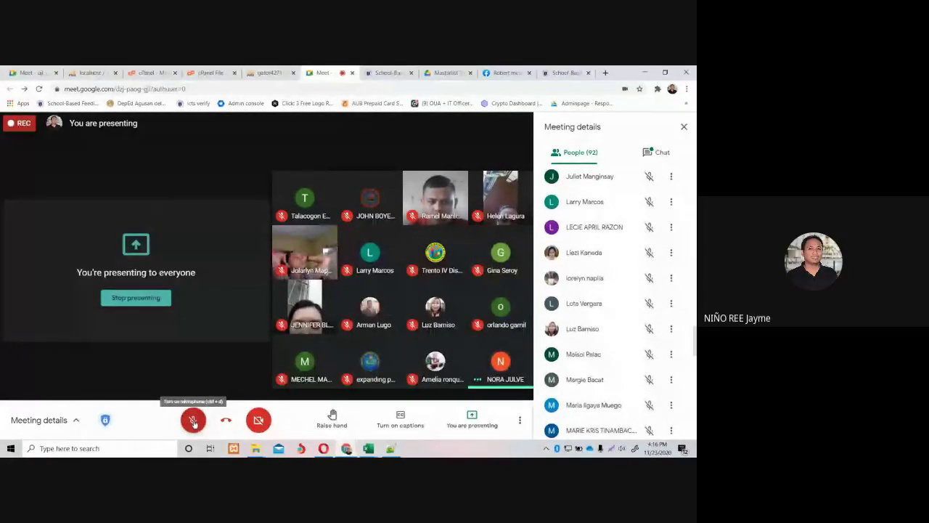
{"action": "left_click", "coordinate": [194, 421]}
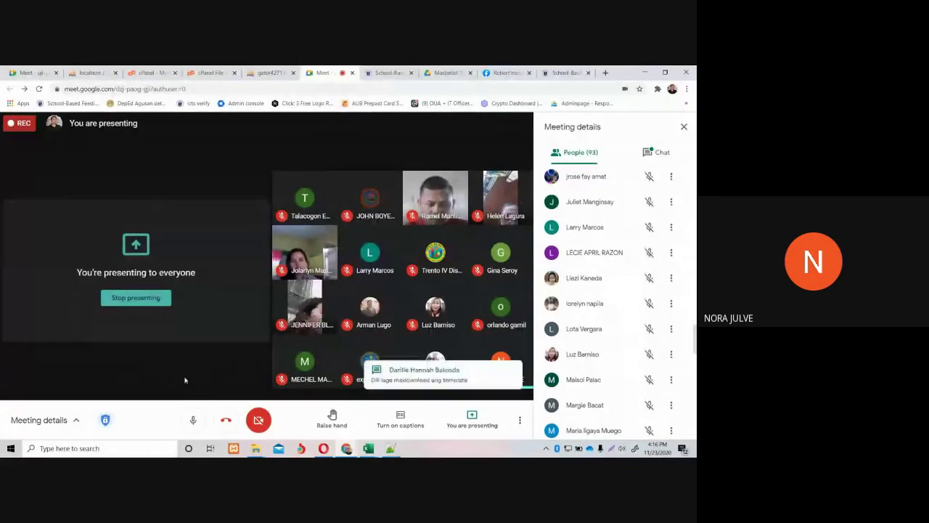
{"action": "left_click", "coordinate": [194, 419]}
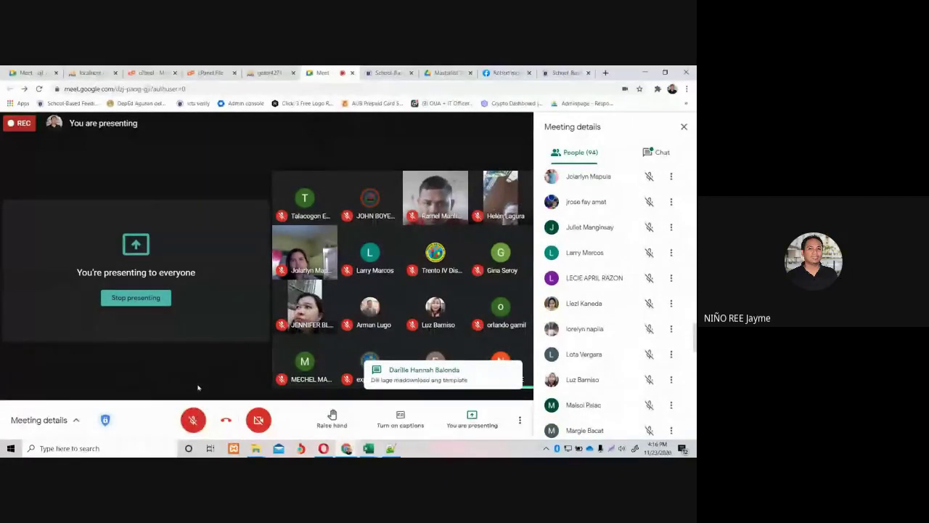
{"action": "key", "text": "ctrl+d"}
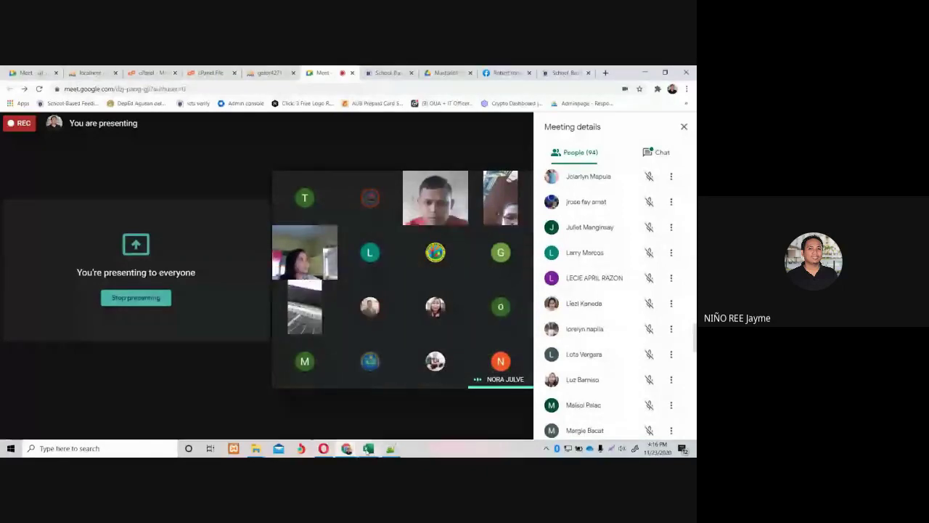
Pick the Masterlist Alegria 131833 Milk Component window from the Excel taskbar preview.
{"action": "mouse_move", "coordinate": [368, 448]}
{"action": "left_click", "coordinate": [599, 392]}
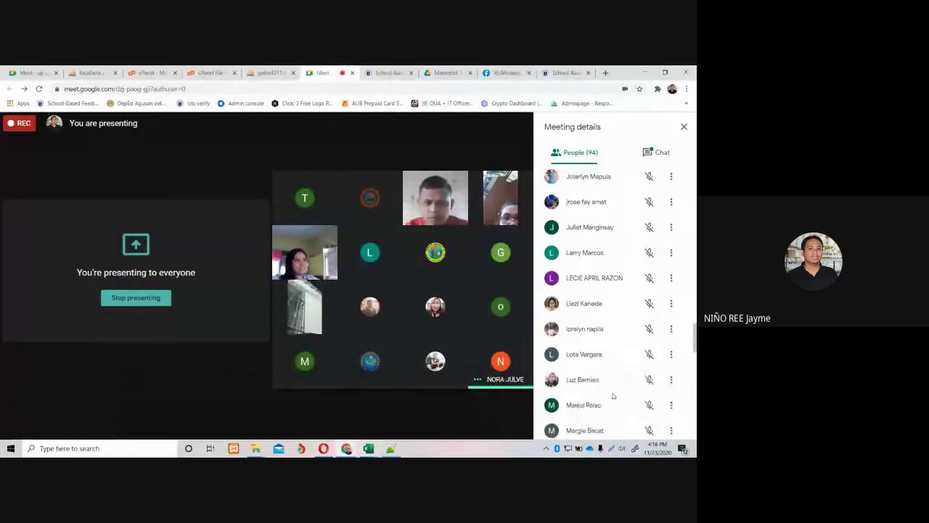
{"action": "mouse_move", "coordinate": [368, 448]}
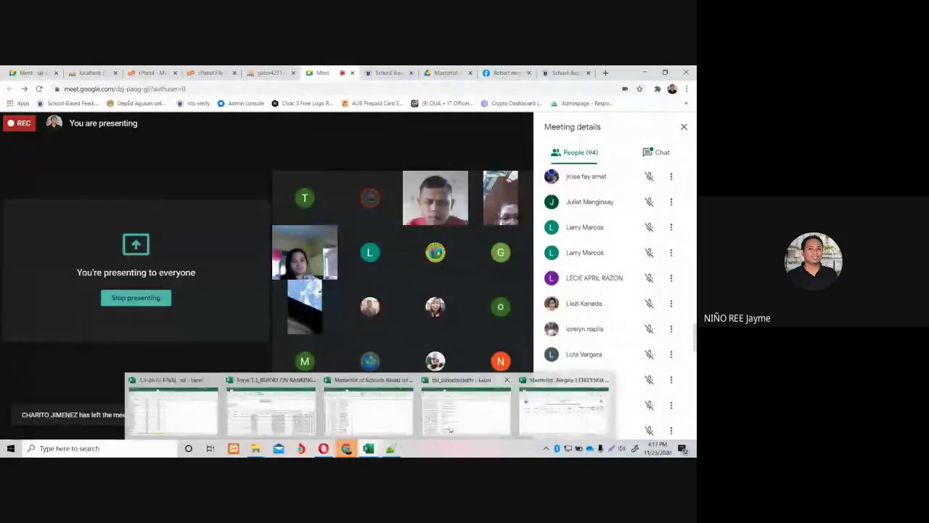
{"action": "left_click", "coordinate": [564, 410]}
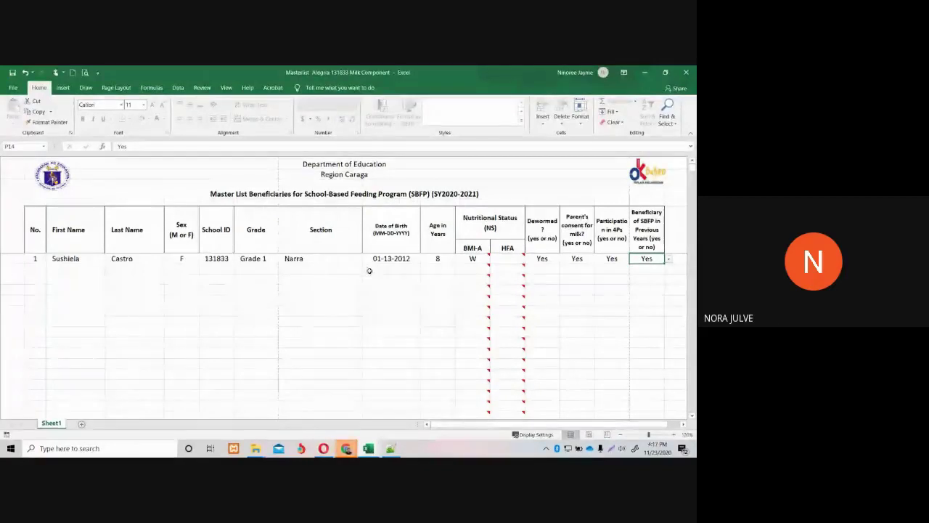
{"action": "left_click", "coordinate": [502, 261]}
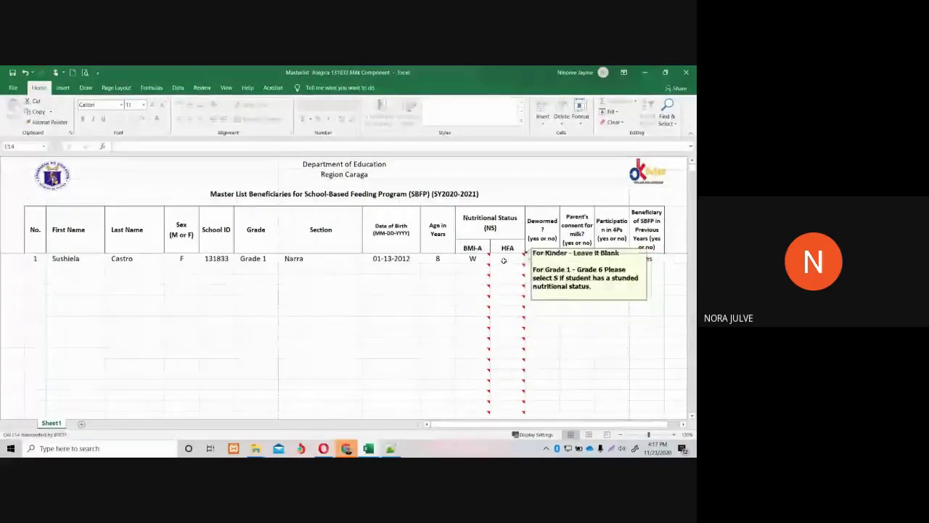
{"action": "left_click", "coordinate": [503, 262]}
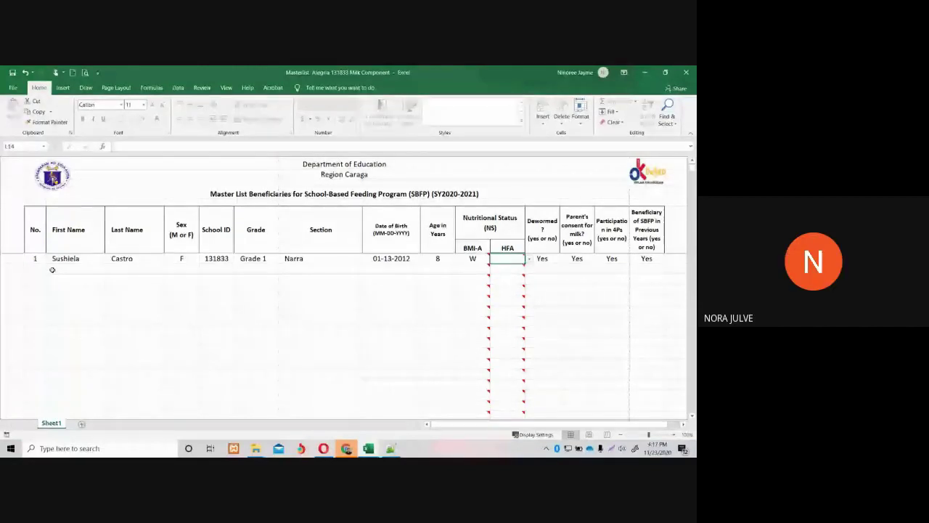
Reopen Task View and scroll the timeline past Earlier Today and Yesterday to November 21.
{"action": "left_click", "coordinate": [209, 448]}
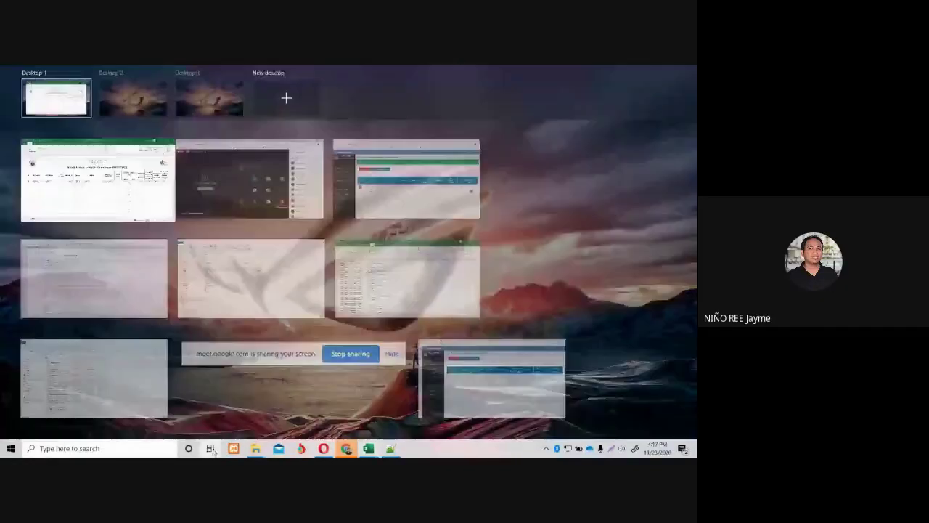
{"action": "scroll", "coordinate": [261, 369], "scroll_direction": "down", "scroll_amount": 2}
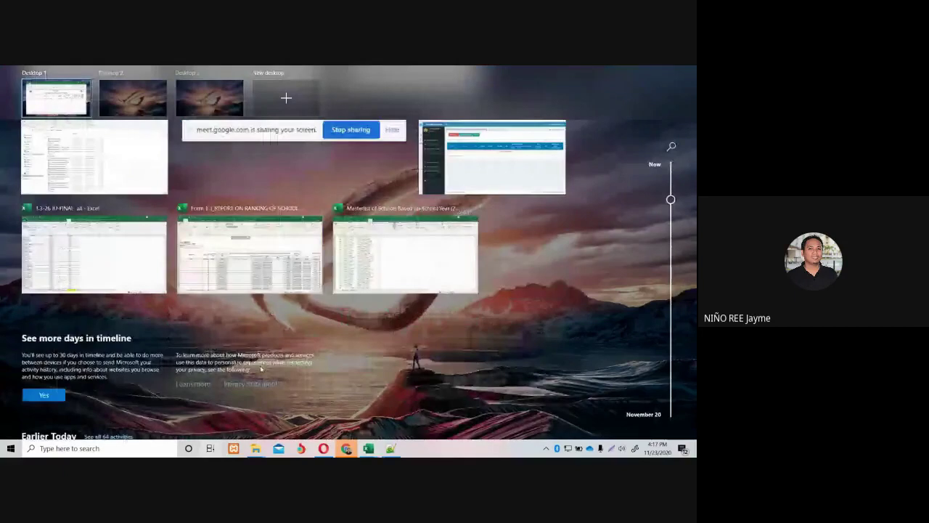
{"action": "scroll", "coordinate": [261, 369], "scroll_direction": "down", "scroll_amount": 1}
{"action": "scroll", "coordinate": [261, 370], "scroll_direction": "down", "scroll_amount": 6}
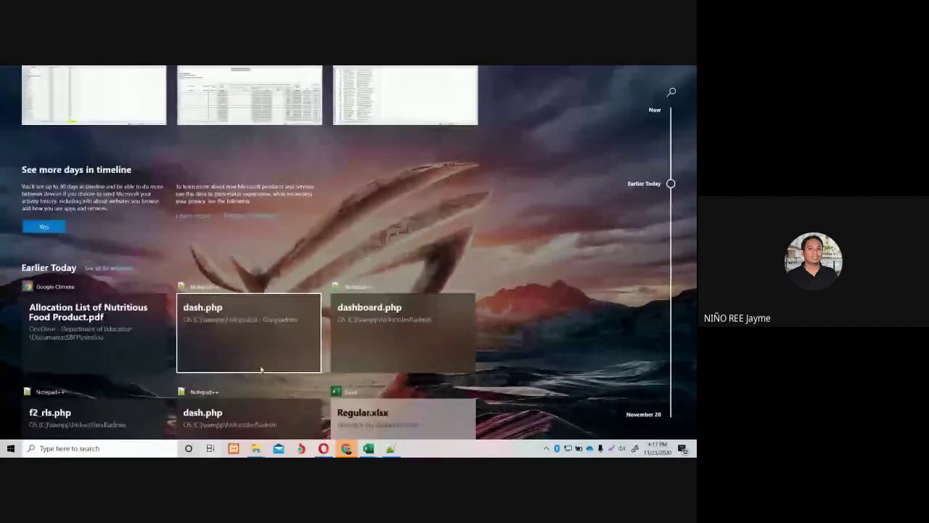
{"action": "scroll", "coordinate": [261, 370], "scroll_direction": "up", "scroll_amount": 4}
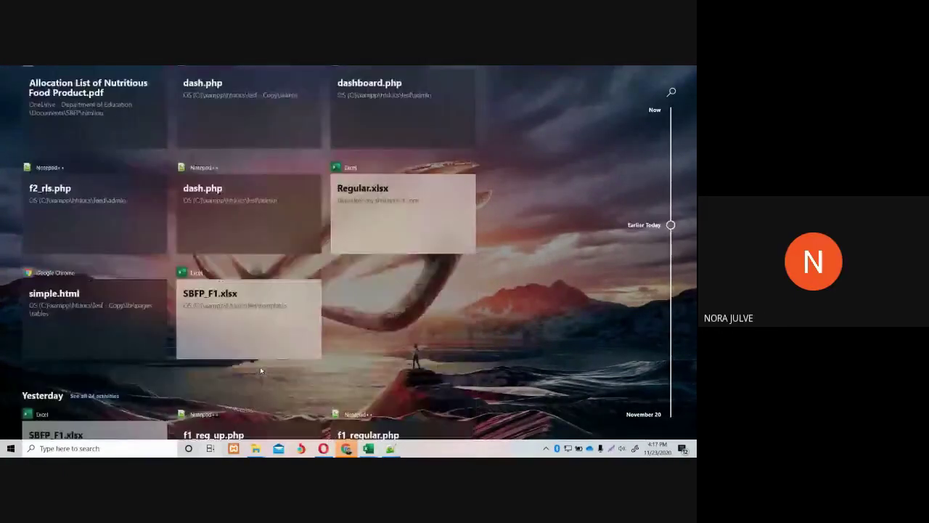
{"action": "scroll", "coordinate": [261, 370], "scroll_direction": "down", "scroll_amount": 5}
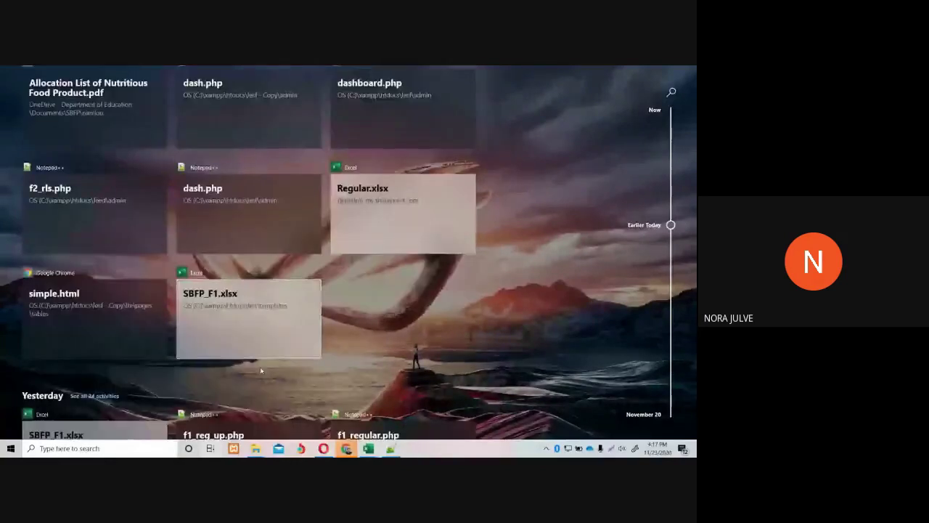
{"action": "scroll", "coordinate": [260, 372], "scroll_direction": "down", "scroll_amount": 5}
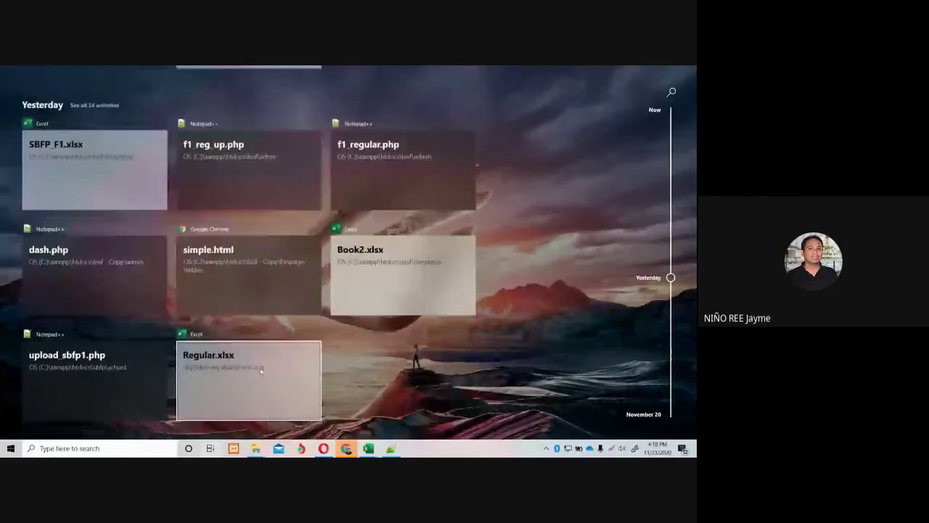
{"action": "scroll", "coordinate": [260, 372], "scroll_direction": "down", "scroll_amount": 5}
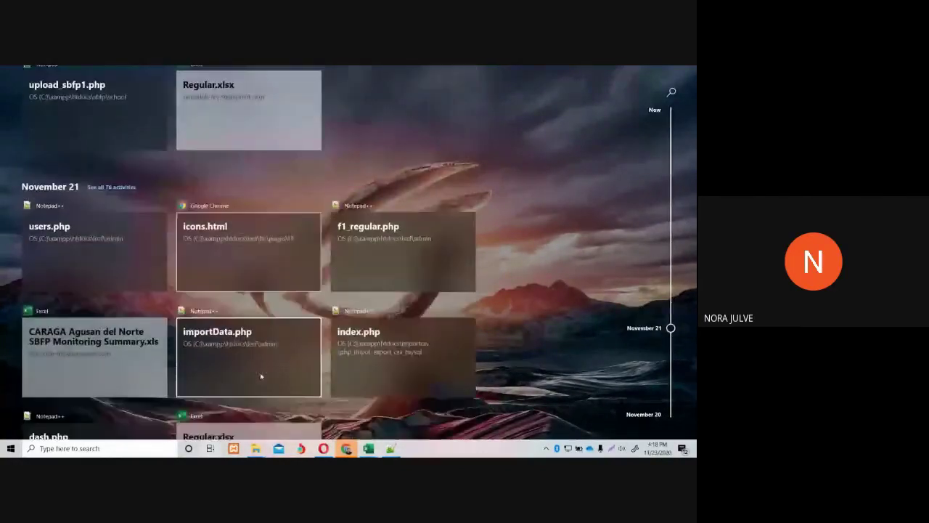
Save the CARAGA Agusan del Norte SBFP Monitoring Summary download and open it in Excel.
{"action": "left_click", "coordinate": [138, 367]}
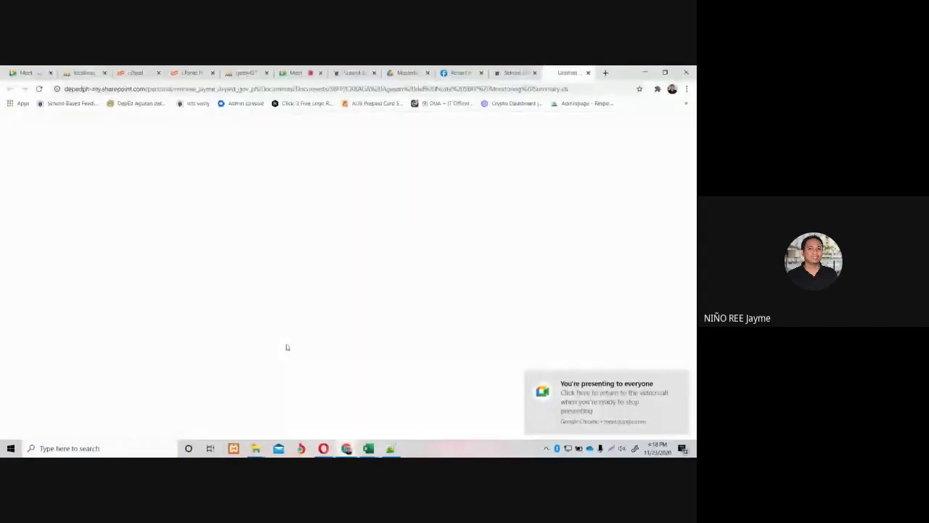
{"action": "left_click", "coordinate": [297, 301]}
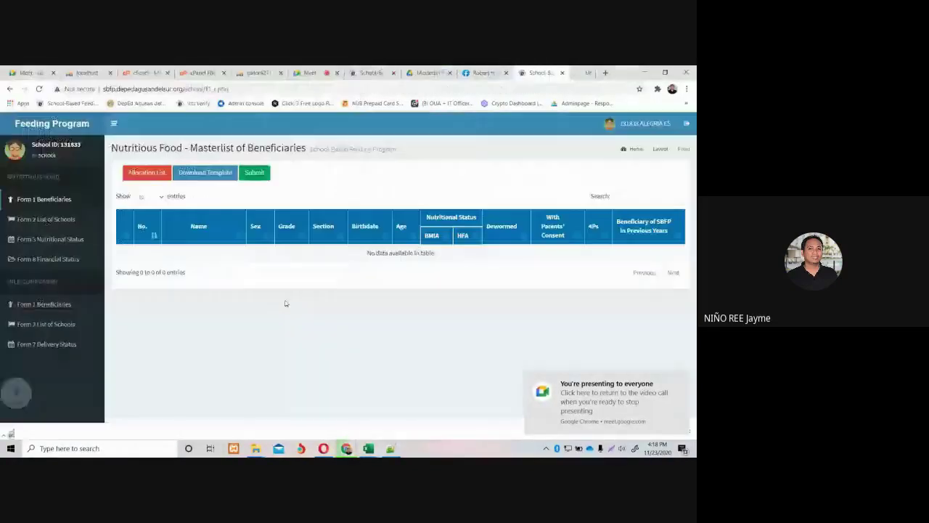
{"action": "left_click", "coordinate": [97, 426]}
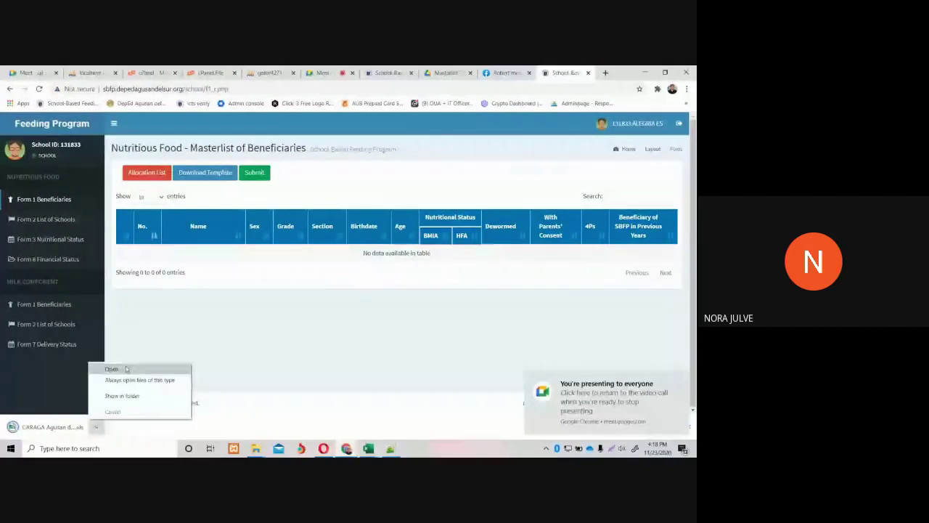
{"action": "left_click", "coordinate": [127, 367]}
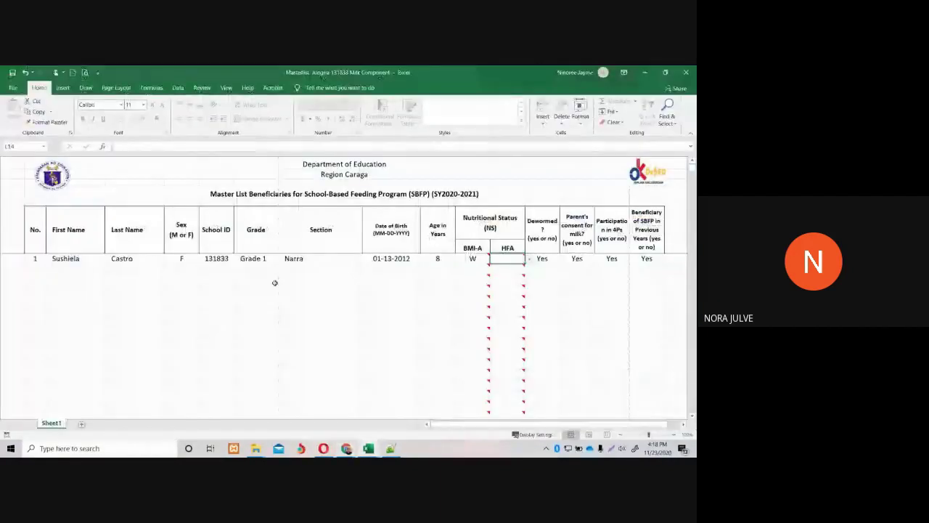
{"action": "left_click", "coordinate": [268, 280]}
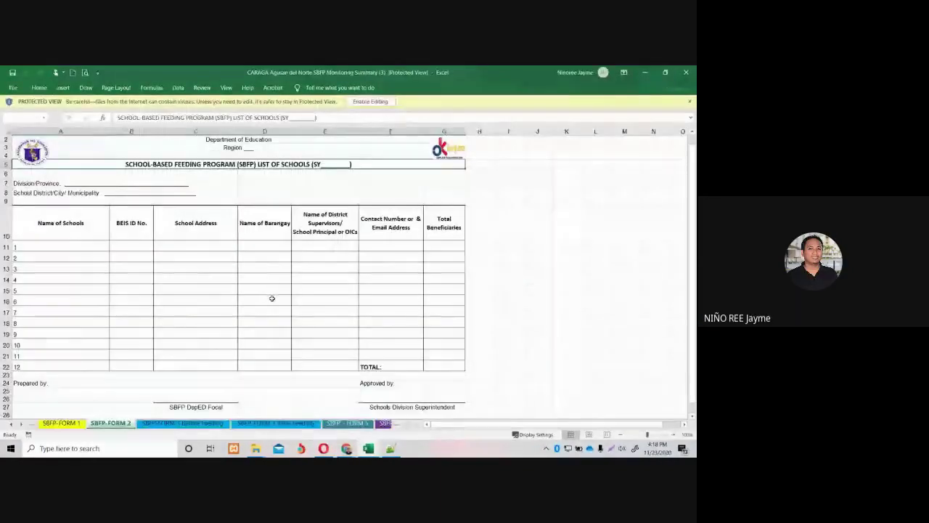
Enable editing on the monitoring summary workbook and show the SBFP-FORM 1 sheet.
{"action": "left_click", "coordinate": [370, 101]}
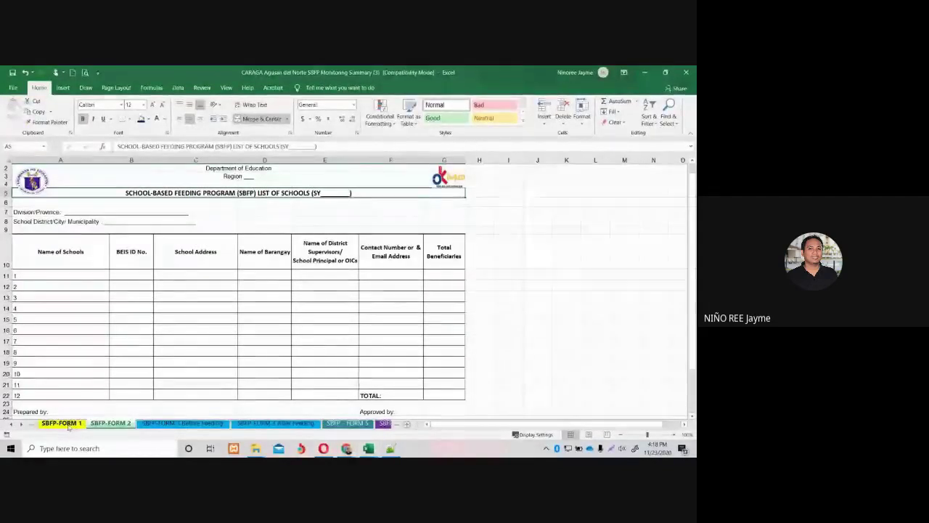
{"action": "left_click", "coordinate": [65, 423]}
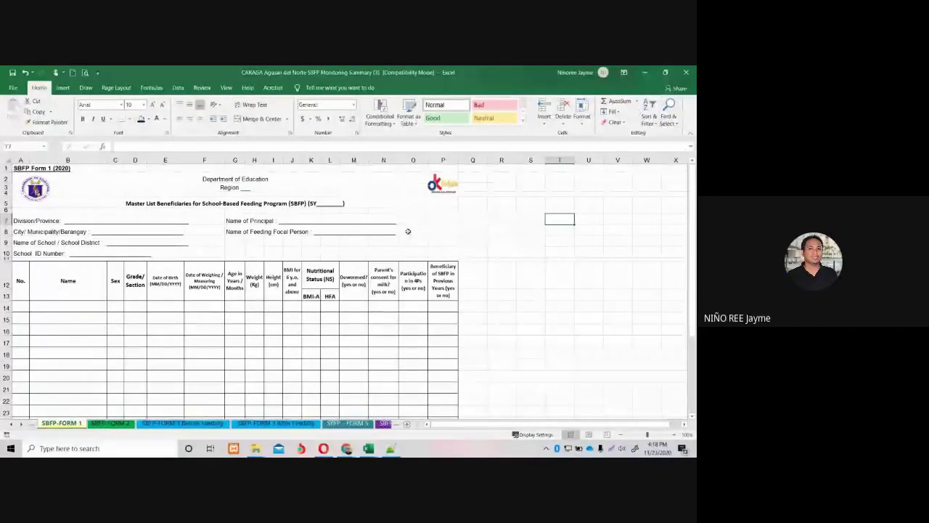
Highlight the Name, Sex, Date of Birth, Weight and Height columns of the Form 1 table.
{"action": "key", "text": "ctrl+Home"}
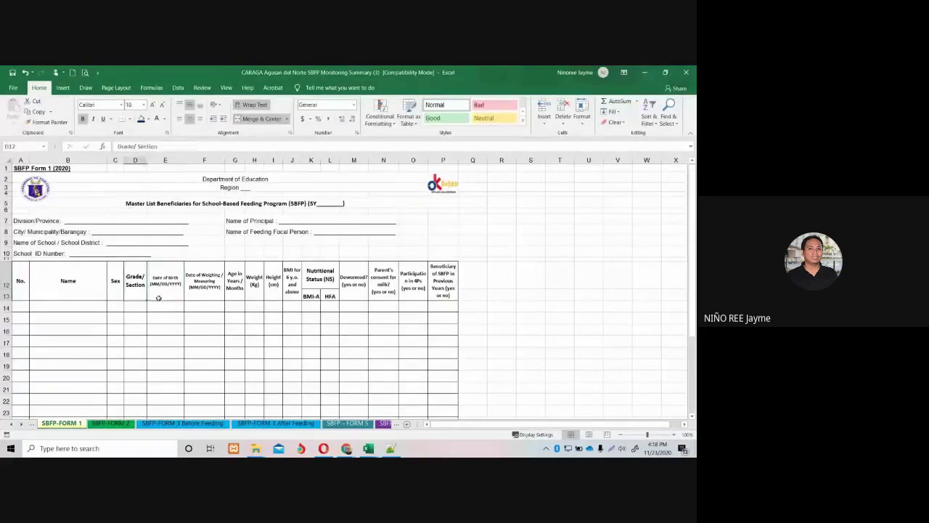
{"action": "scroll", "coordinate": [181, 313], "scroll_direction": "down", "scroll_amount": 2}
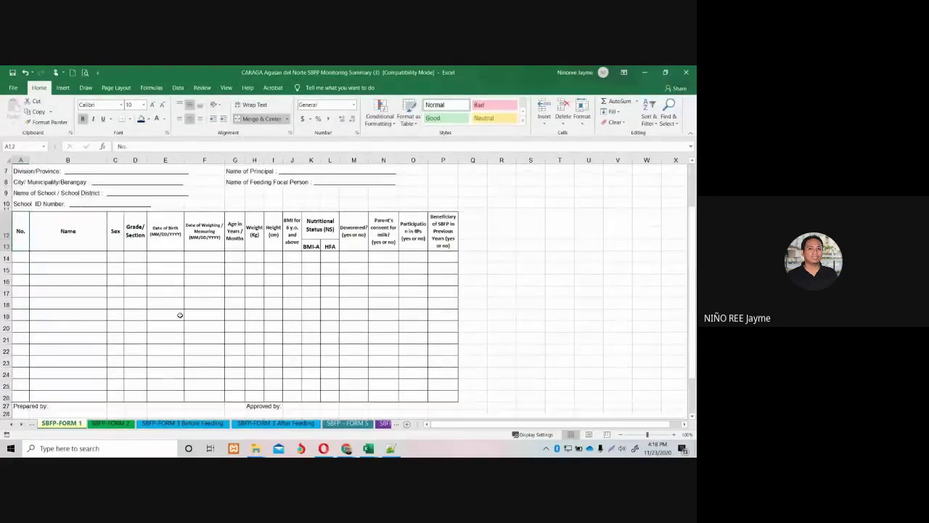
{"action": "scroll", "coordinate": [190, 312], "scroll_direction": "down", "scroll_amount": 2}
{"action": "scroll", "coordinate": [178, 312], "scroll_direction": "up", "scroll_amount": 2}
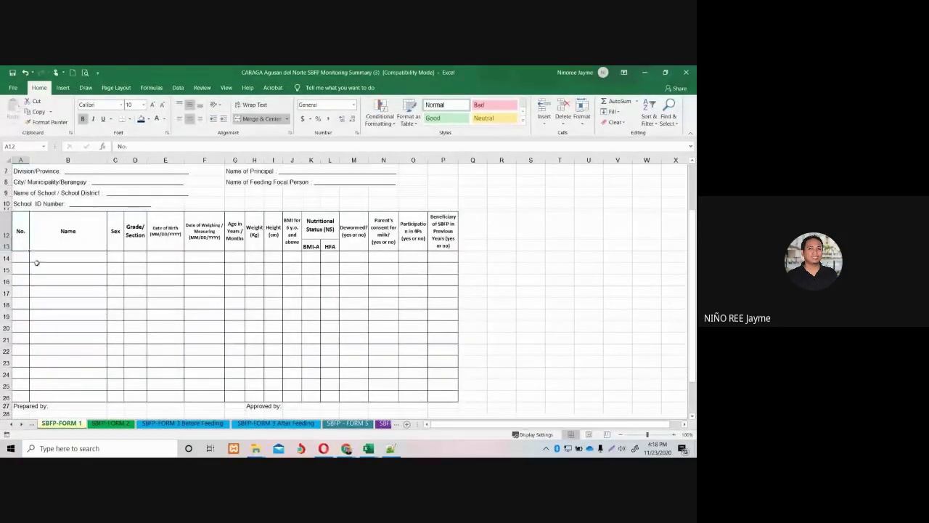
{"action": "left_click_drag", "start_coordinate": [80, 257], "coordinate": [82, 391]}
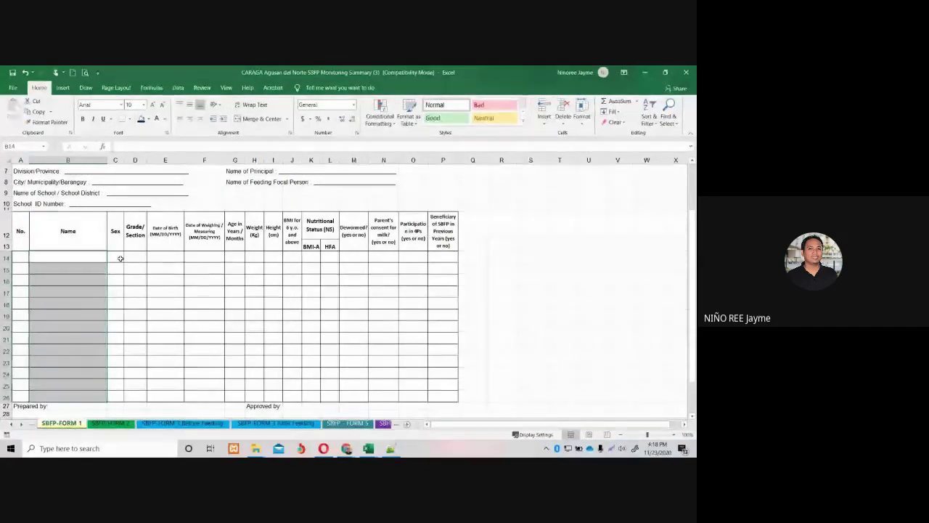
{"action": "left_click_drag", "start_coordinate": [120, 257], "coordinate": [134, 302]}
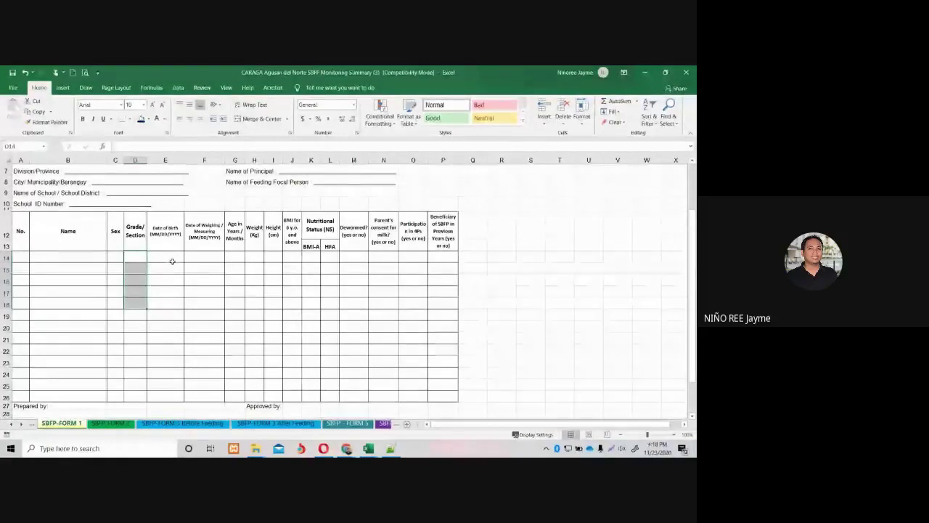
{"action": "left_click_drag", "start_coordinate": [170, 259], "coordinate": [169, 303]}
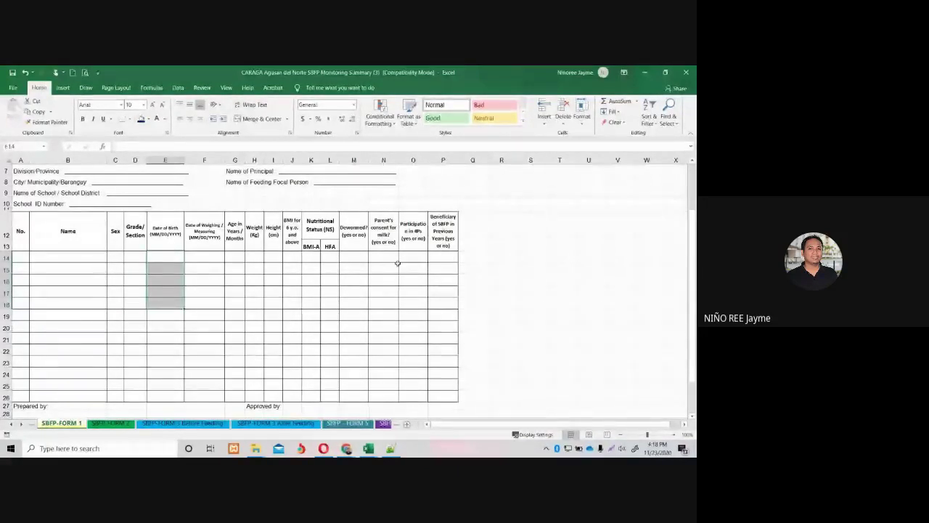
{"action": "left_click_drag", "start_coordinate": [255, 160], "coordinate": [273, 159]}
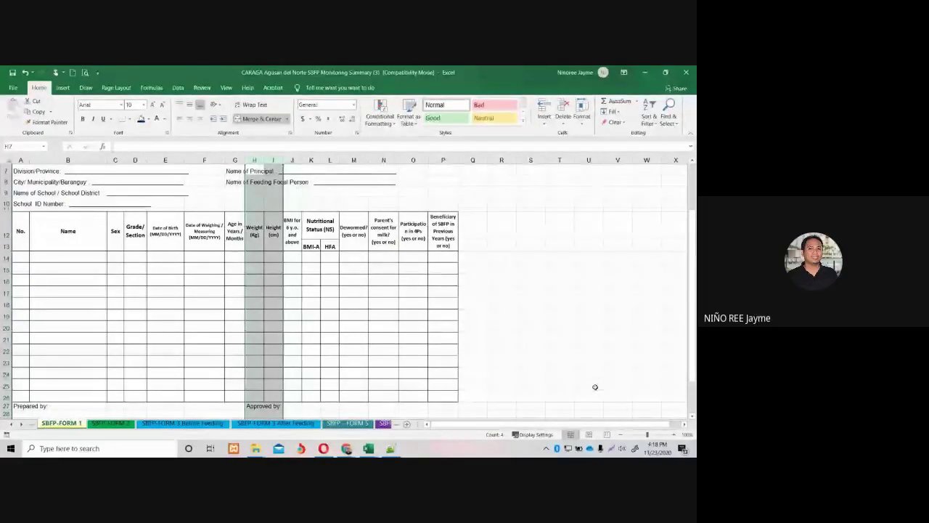
Zoom the SBFP-FORM 1 sheet in several steps for easier reading.
{"action": "left_click", "coordinate": [672, 434]}
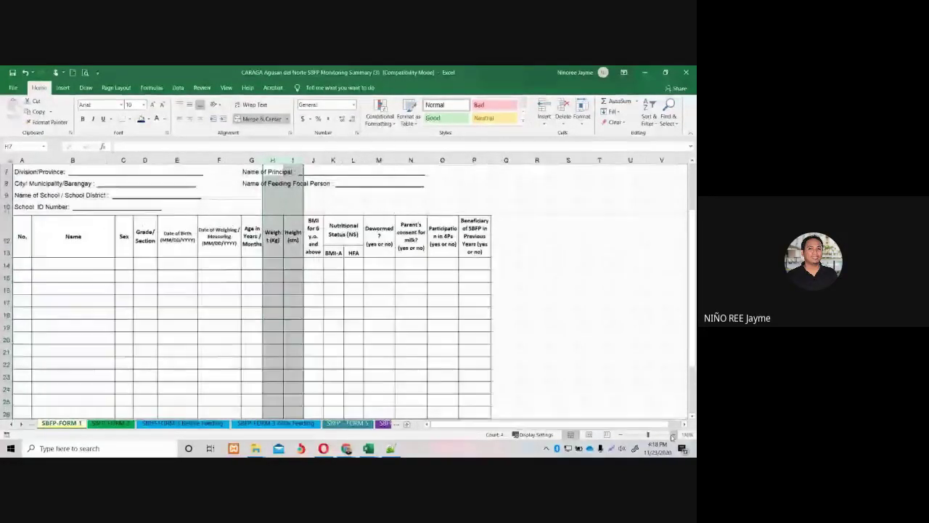
{"action": "left_click", "coordinate": [672, 434]}
{"action": "left_click", "coordinate": [672, 435]}
{"action": "left_click", "coordinate": [672, 434]}
{"action": "left_click", "coordinate": [413, 324]}
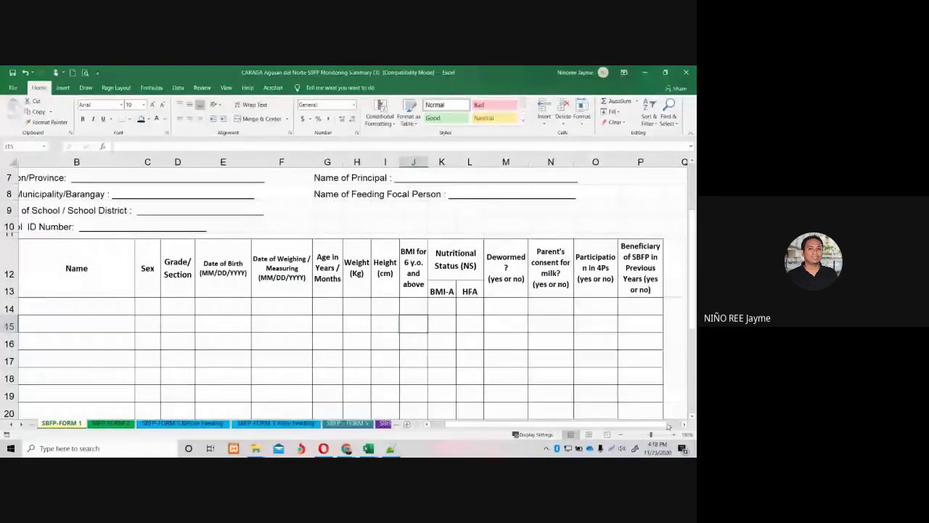
{"action": "mouse_move", "coordinate": [668, 426]}
{"action": "left_mouse_down"}
{"action": "mouse_move", "coordinate": [676, 426]}
{"action": "mouse_move", "coordinate": [662, 430]}
{"action": "left_mouse_up"}
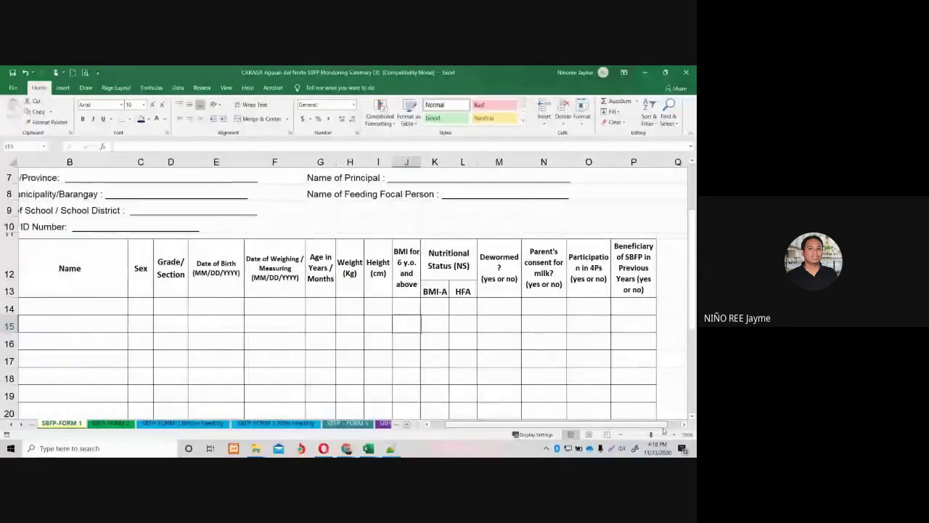
{"action": "scroll", "coordinate": [663, 430], "scroll_direction": "left", "scroll_amount": 2}
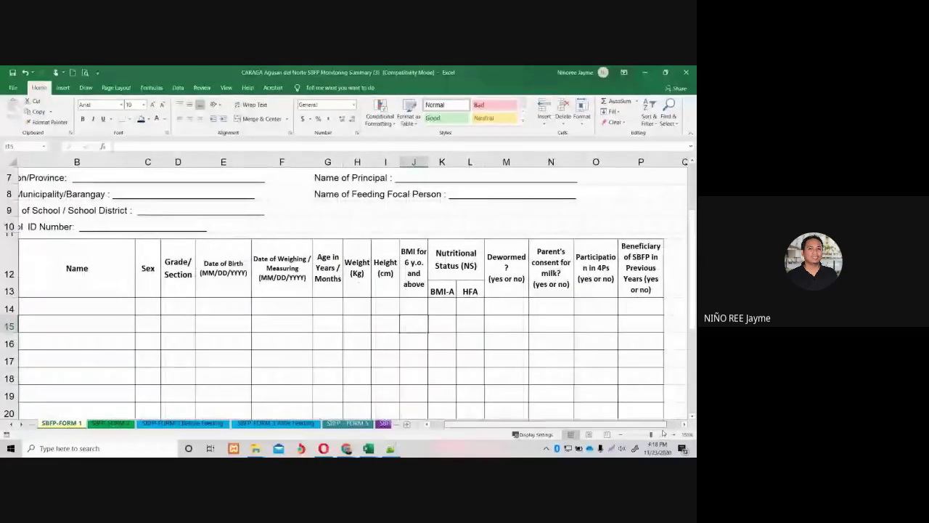
Point out Dewormed cell M14, parent's consent cell N14, and the Dewormed? (yes or no) heading.
{"action": "left_click", "coordinate": [505, 306]}
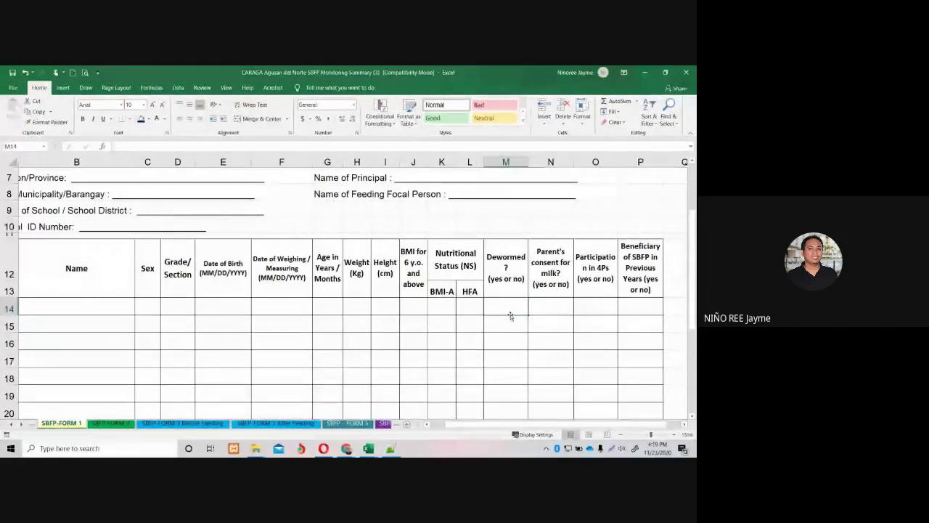
{"action": "left_click", "coordinate": [547, 302]}
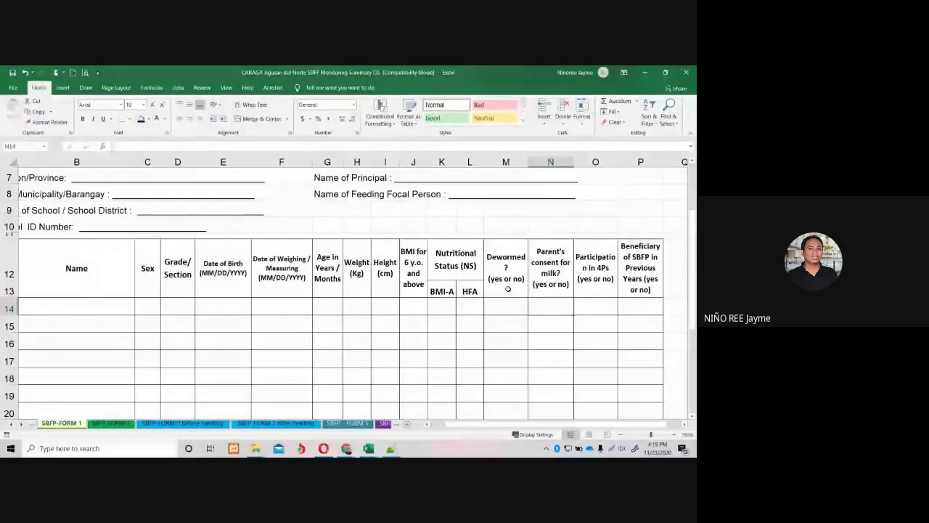
{"action": "left_click", "coordinate": [507, 287]}
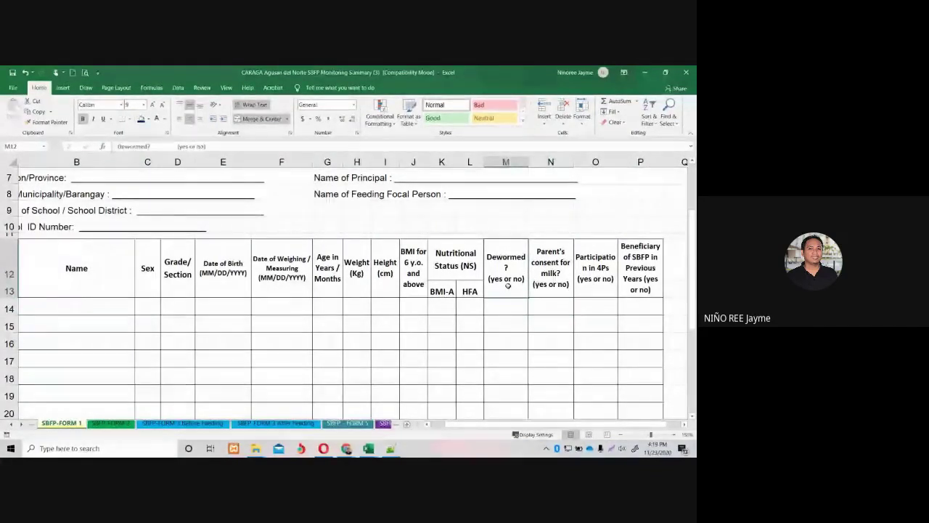